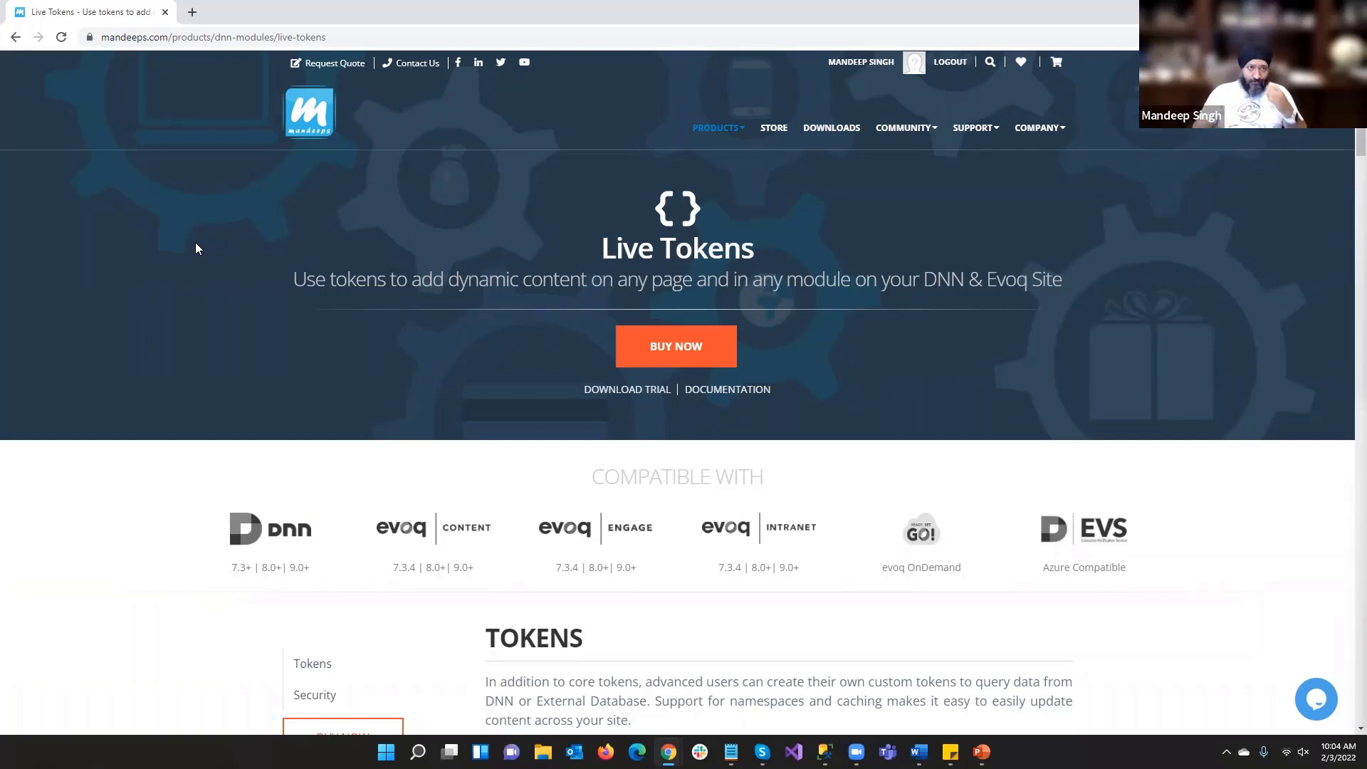
Review the Live Tokens product page's sections on core, custom, database and string constant tokens, and return to the DNN site
mouse_move(710, 129)
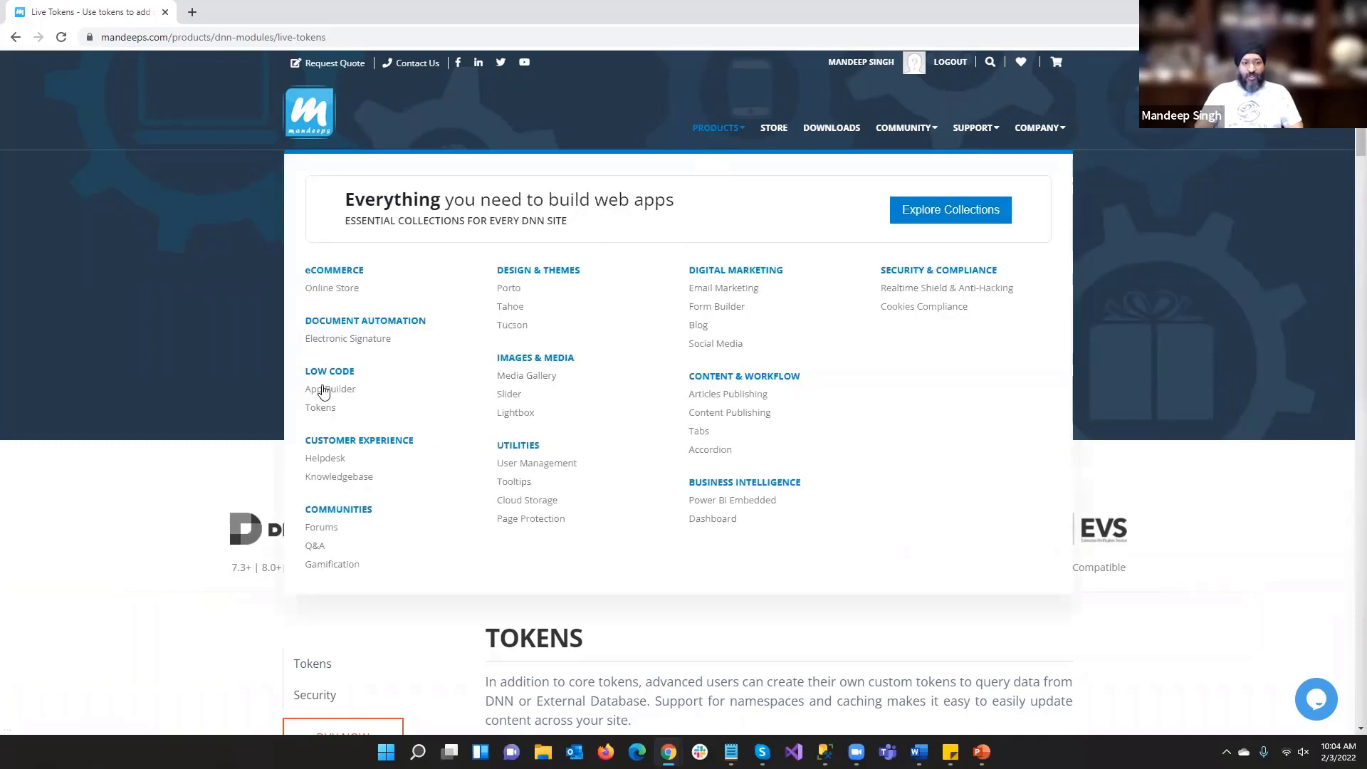
scroll(185, 383, down, 6)
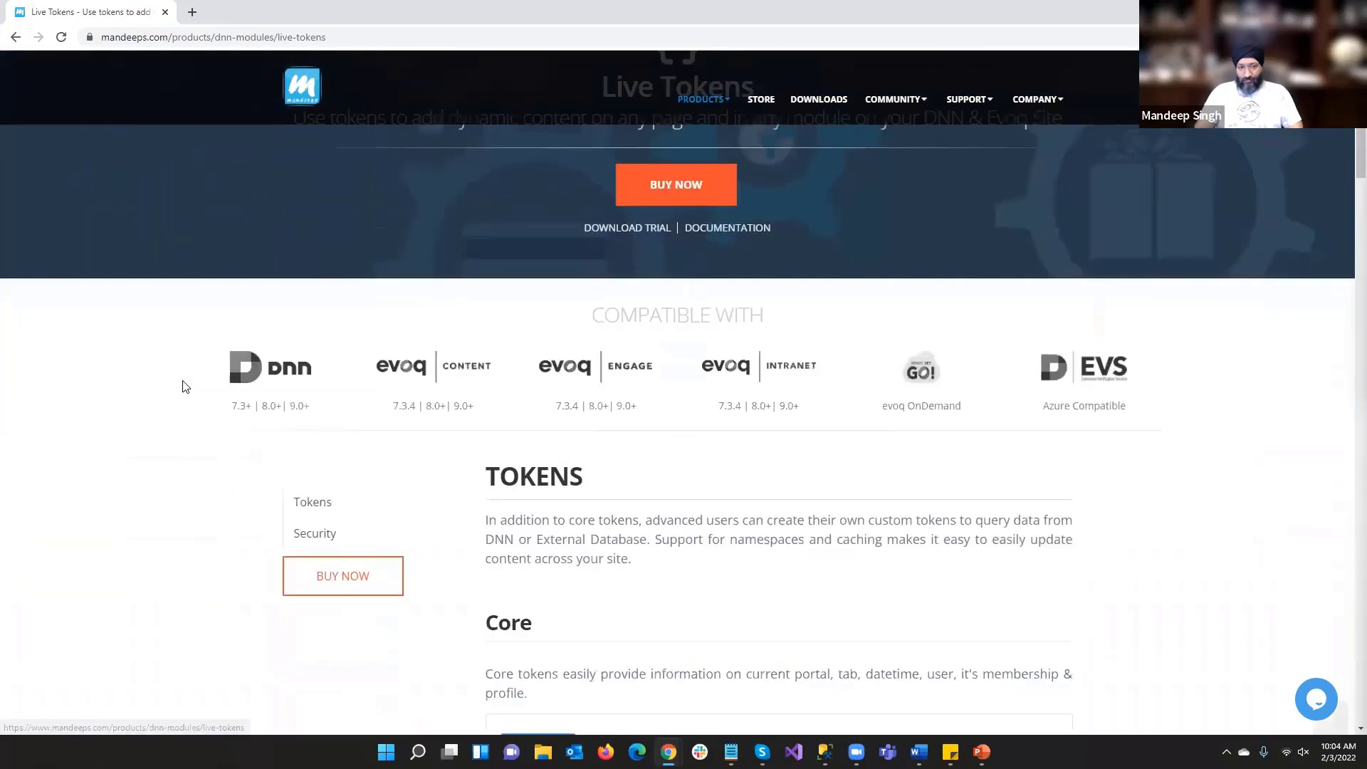
scroll(185, 387, down, 9)
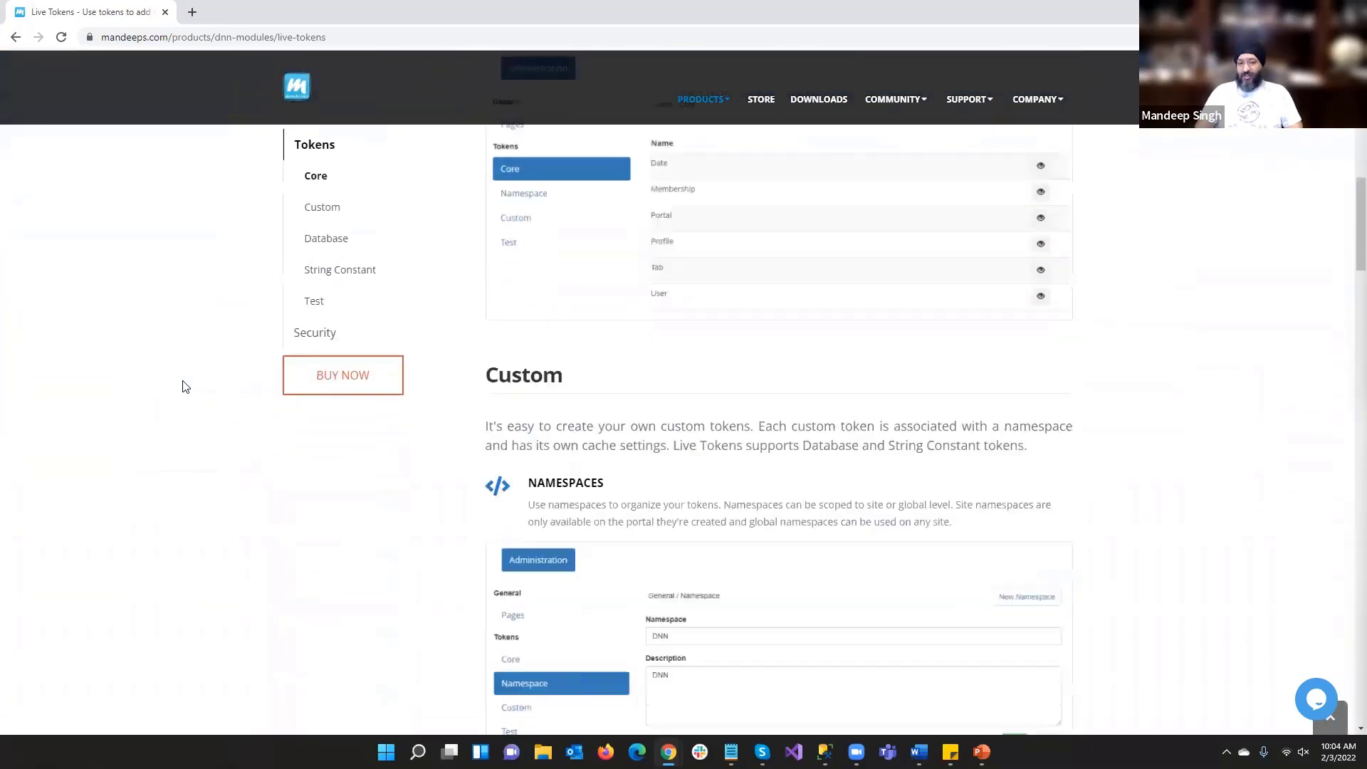
scroll(183, 387, down, 12)
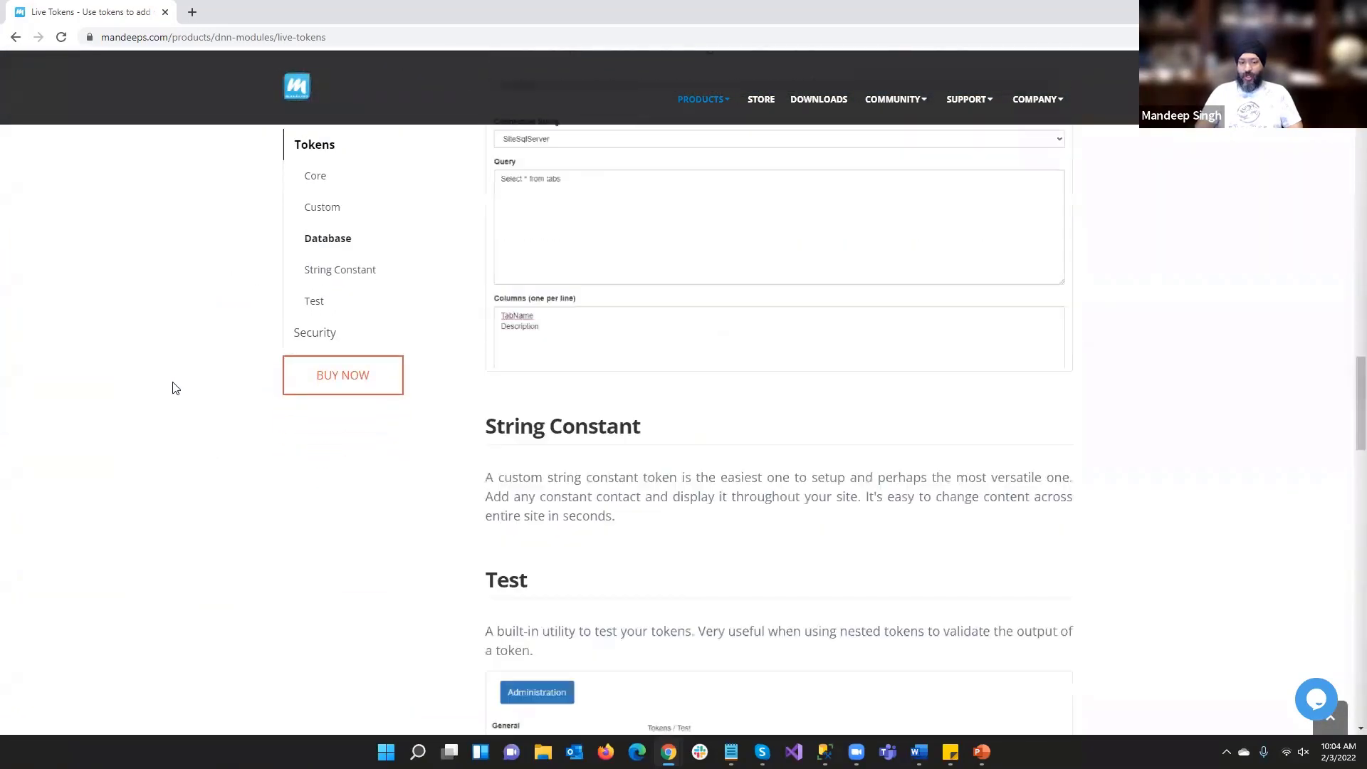
scroll(174, 387, up, 6)
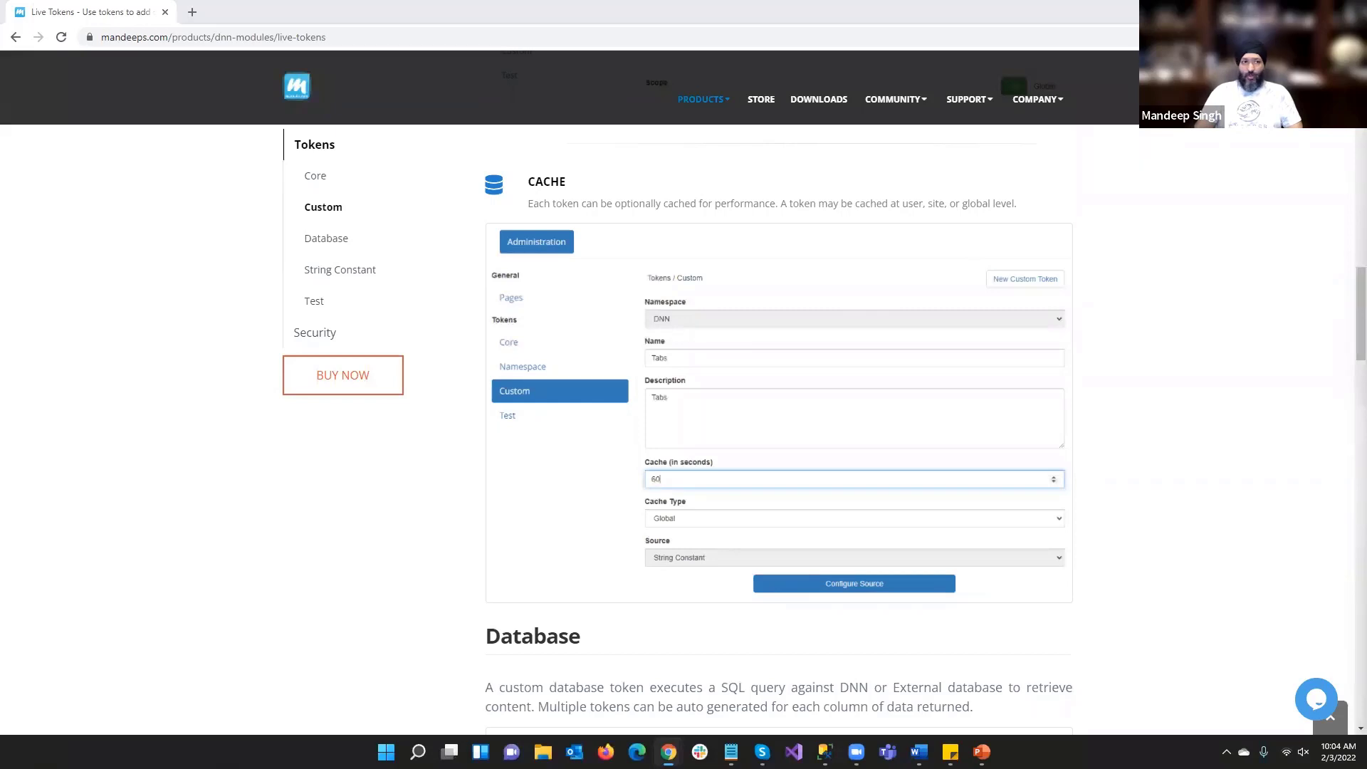
click(207, 12)
click(165, 12)
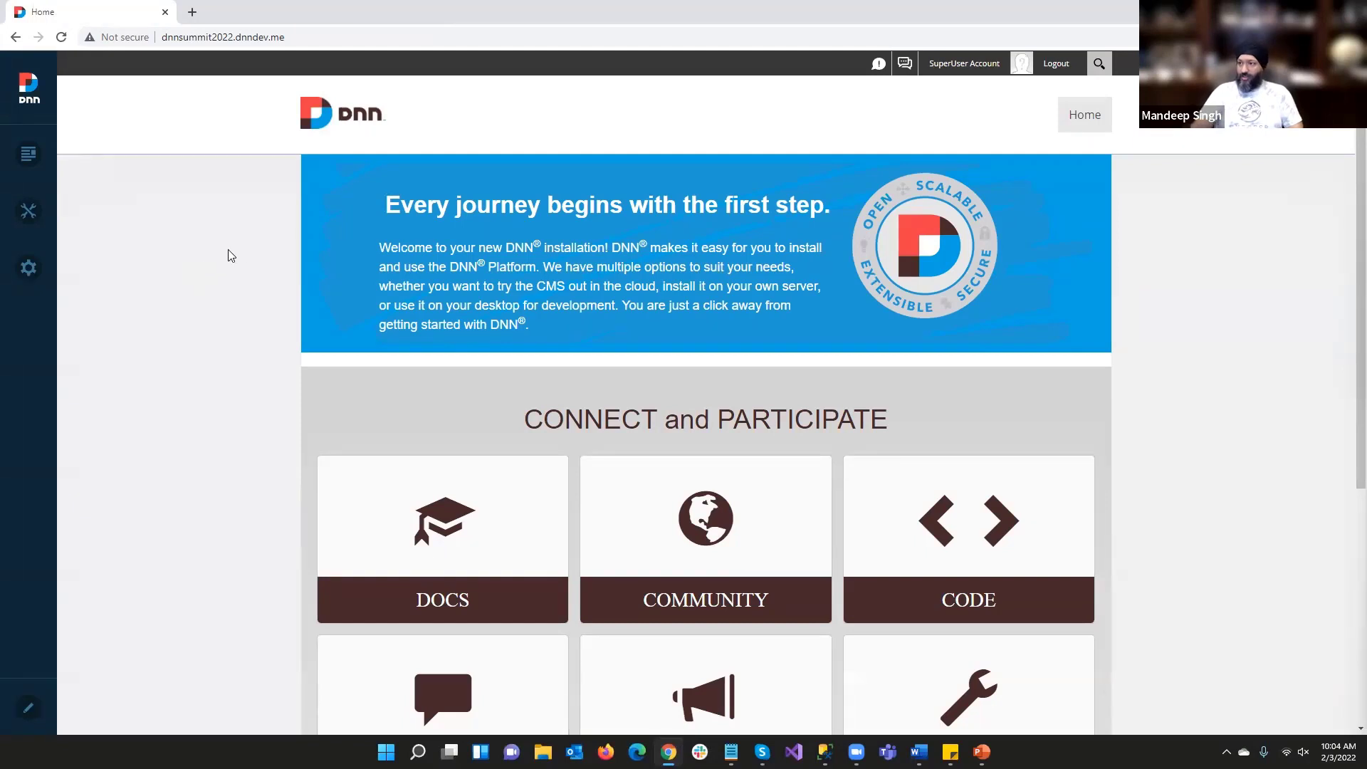
Check the site's installed extensions for the Live Tokens module and its description, and close the list
mouse_move(39, 267)
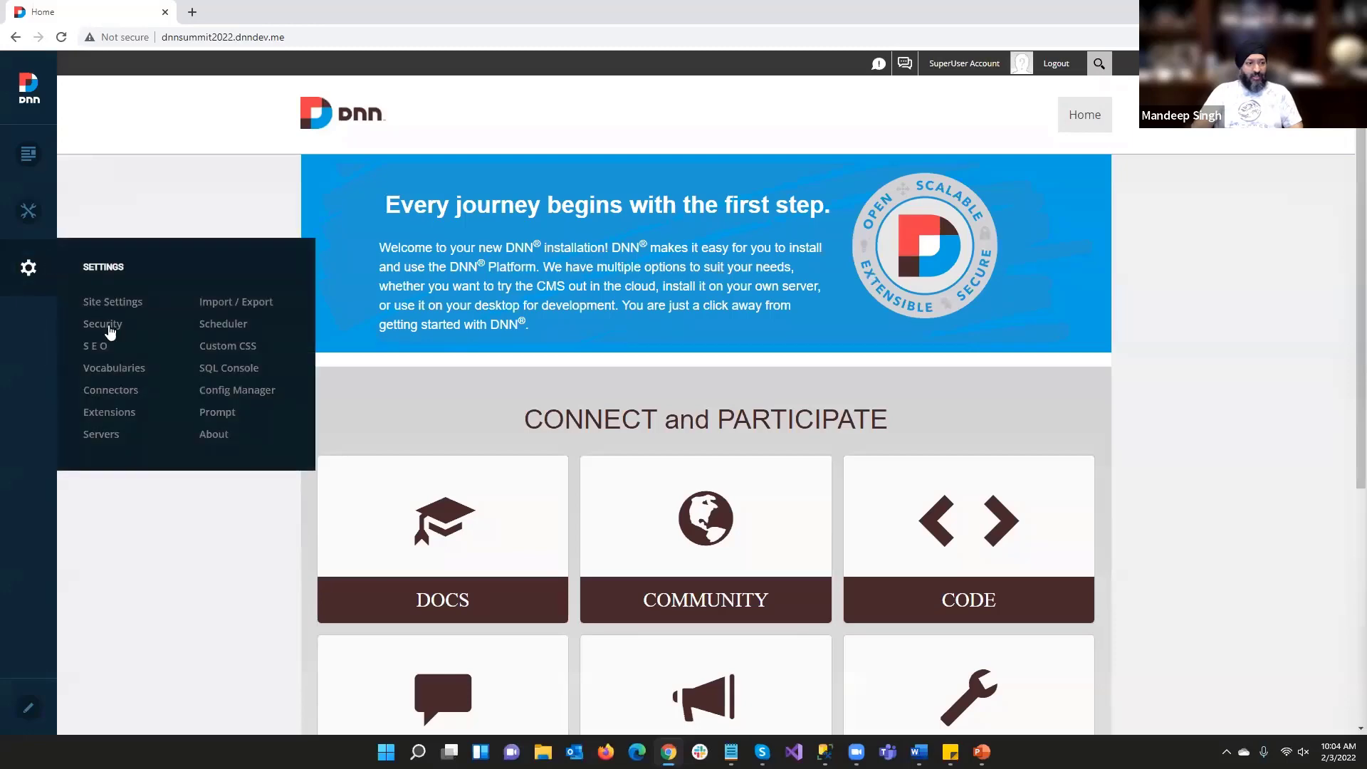
click(109, 411)
scroll(365, 406, down, 7)
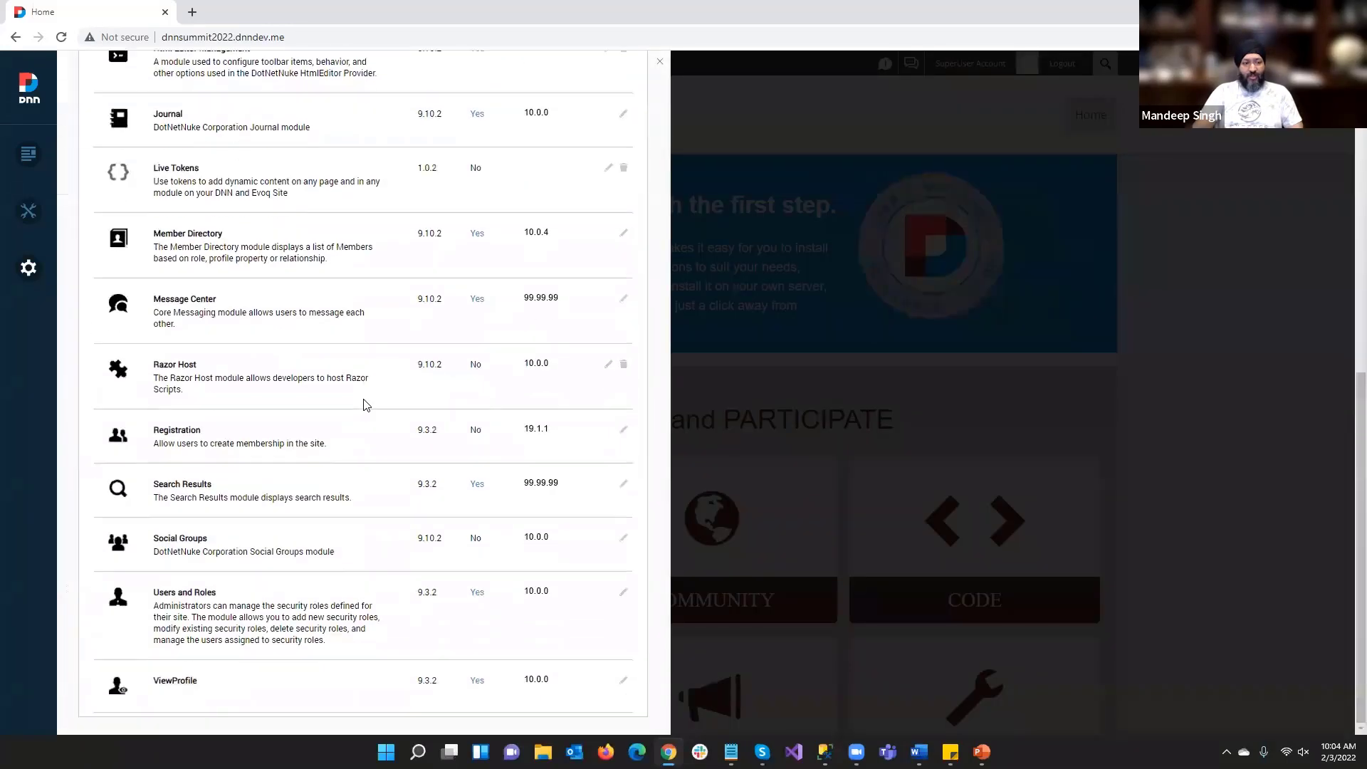
scroll(322, 396, up, 2)
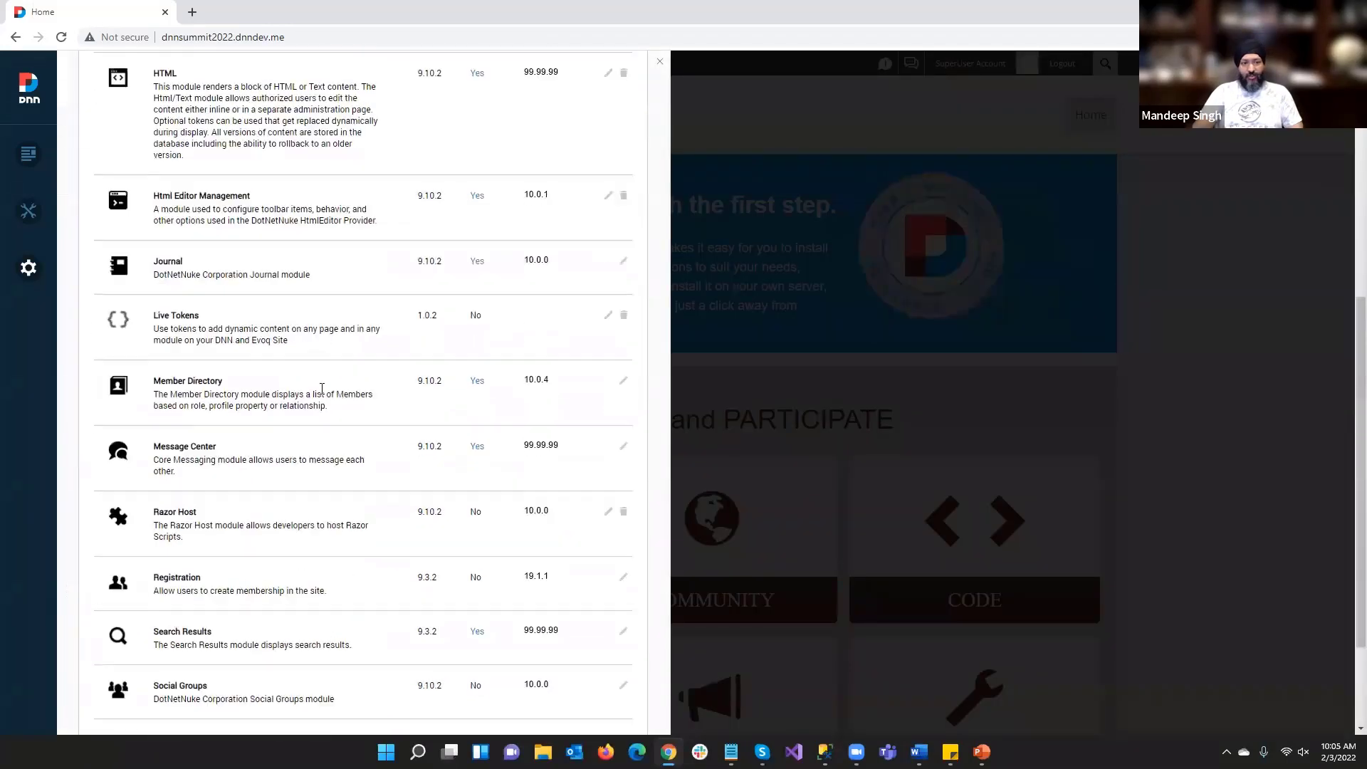
drag(103, 376, 215, 403)
triple_click(215, 403)
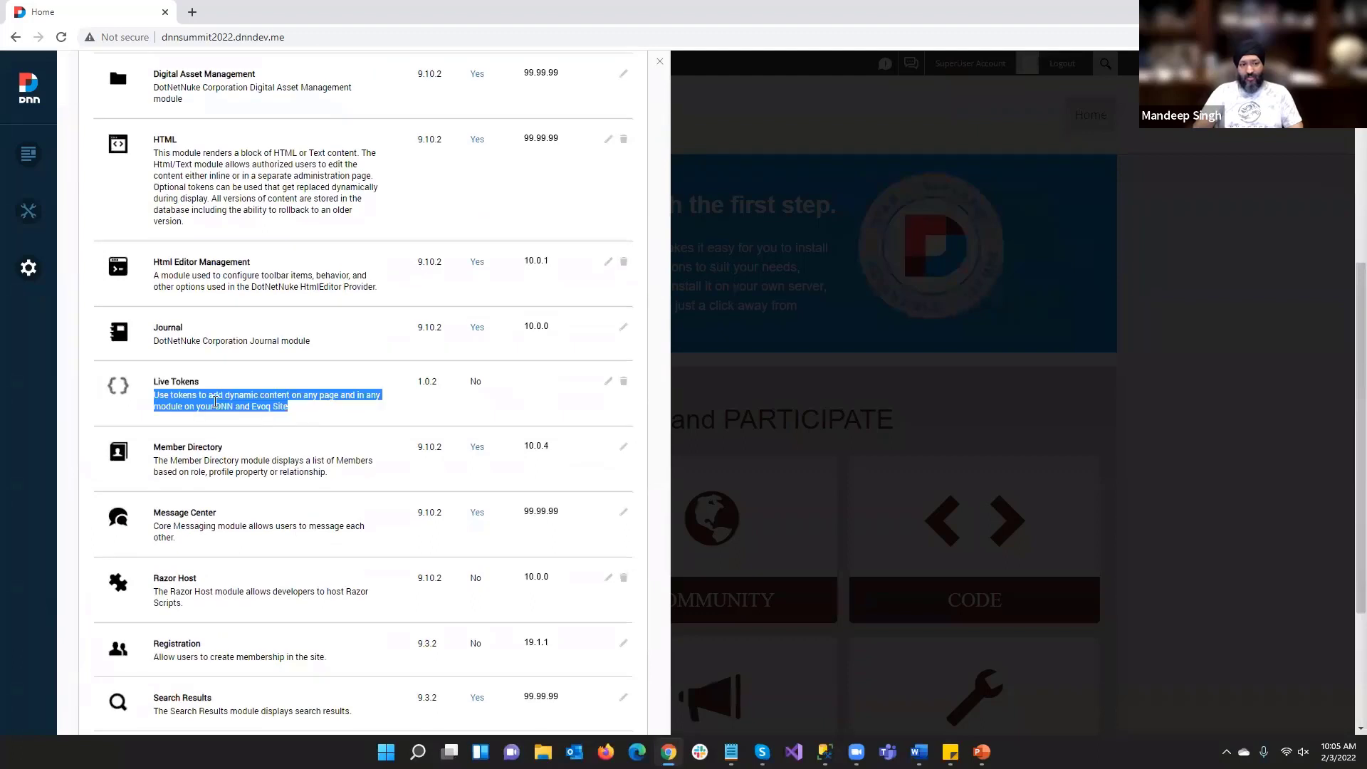
click(477, 401)
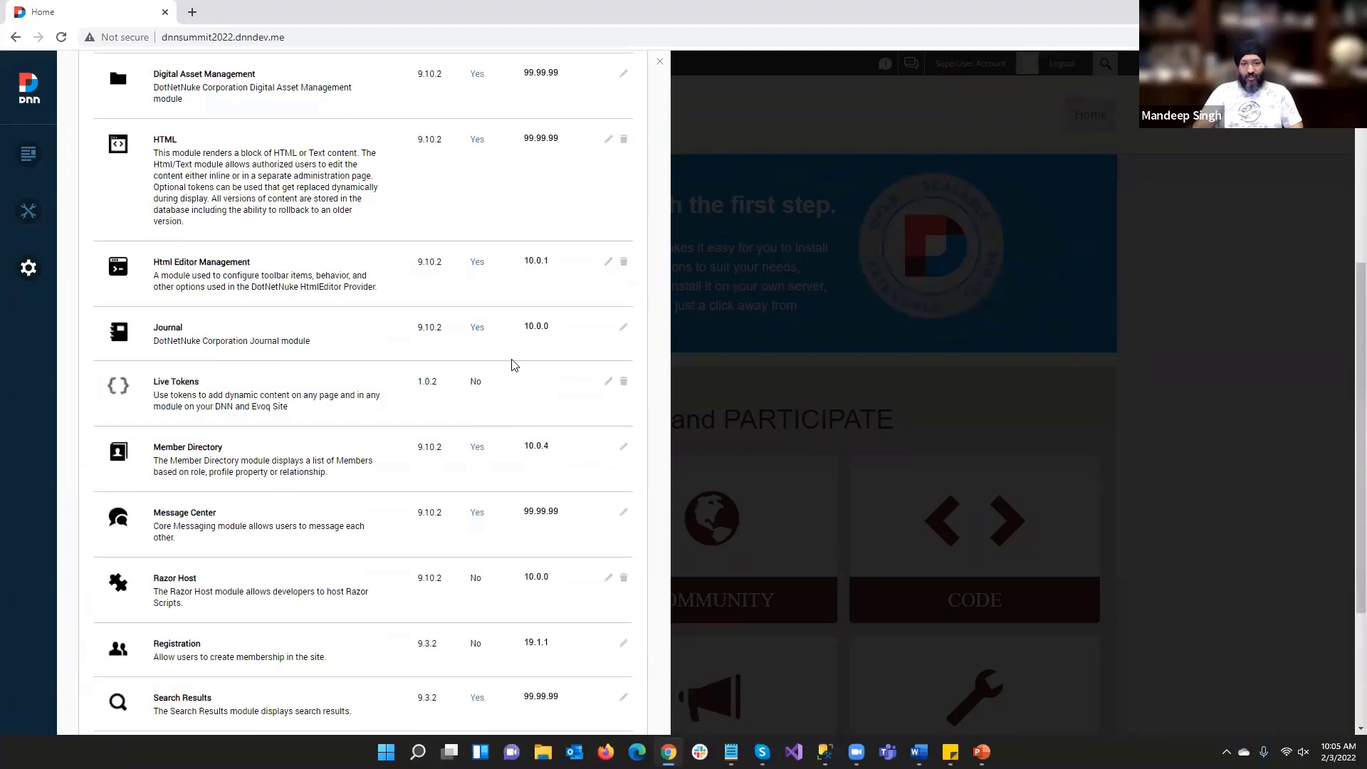
click(660, 64)
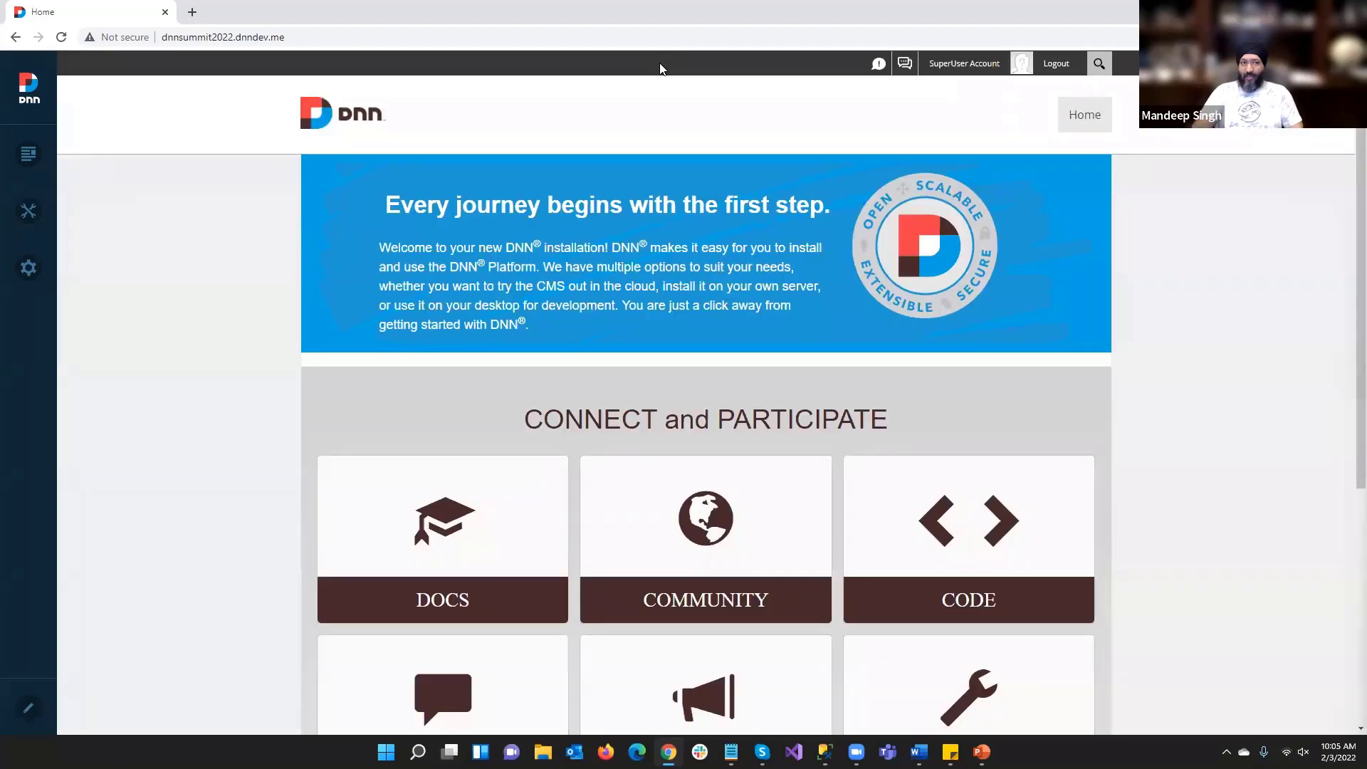
Add a standard page named Tokens to the site
mouse_move(44, 289)
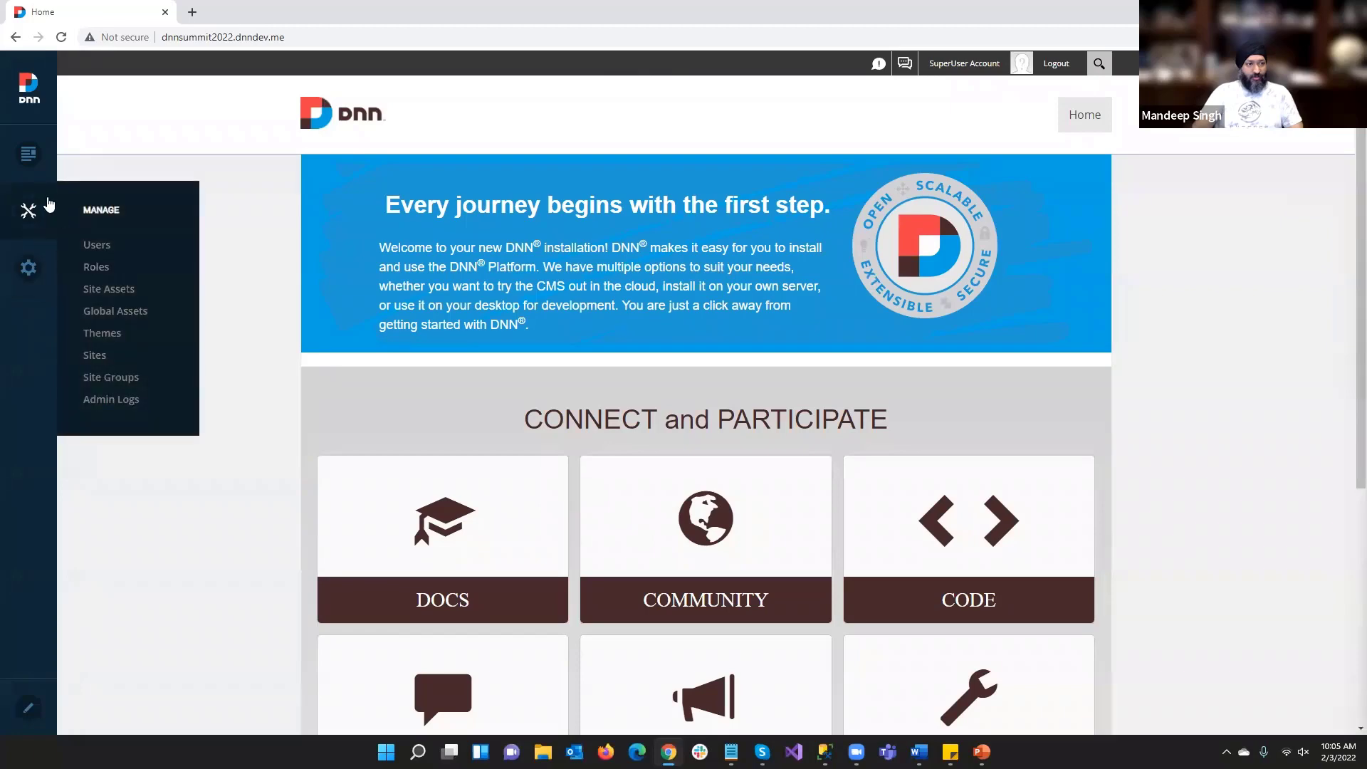
mouse_move(43, 172)
click(96, 189)
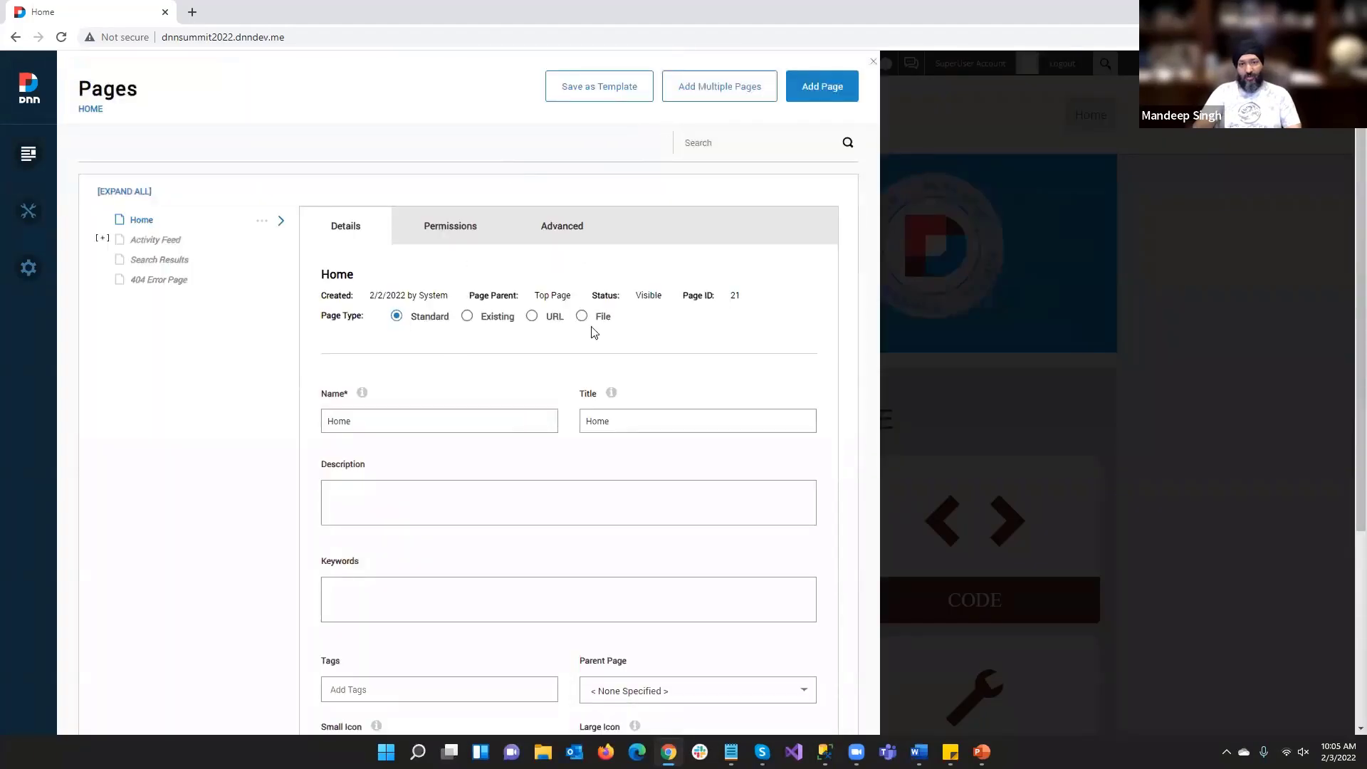
click(814, 98)
click(391, 423)
text(Tokens)
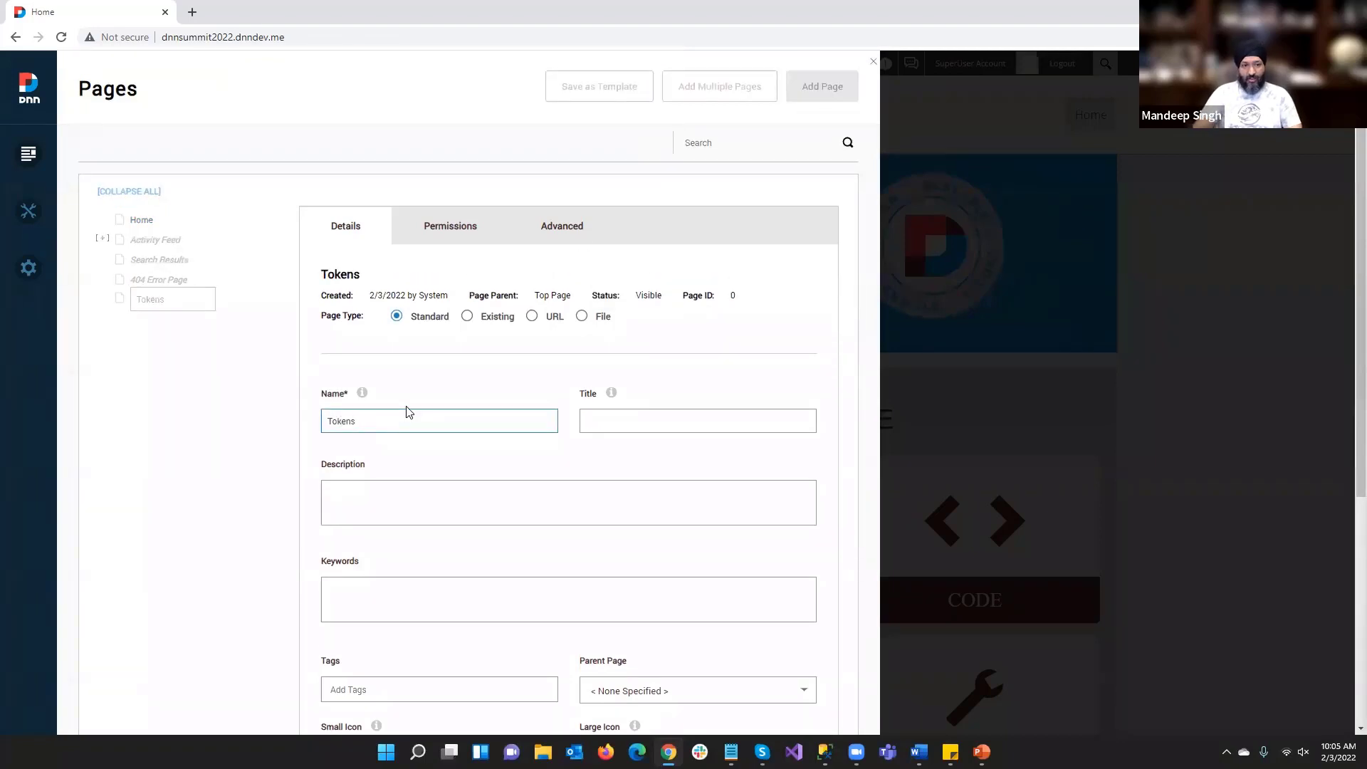
scroll(409, 412, down, 5)
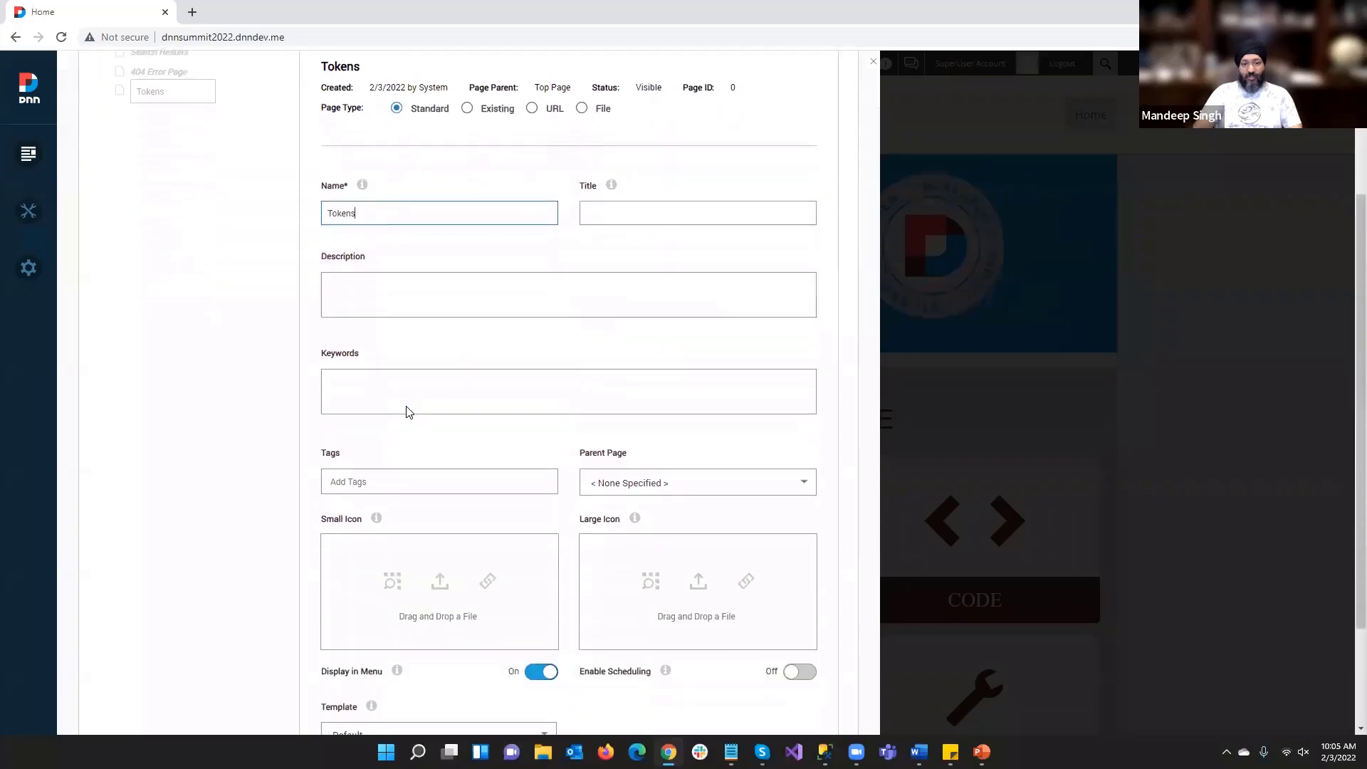
click(594, 632)
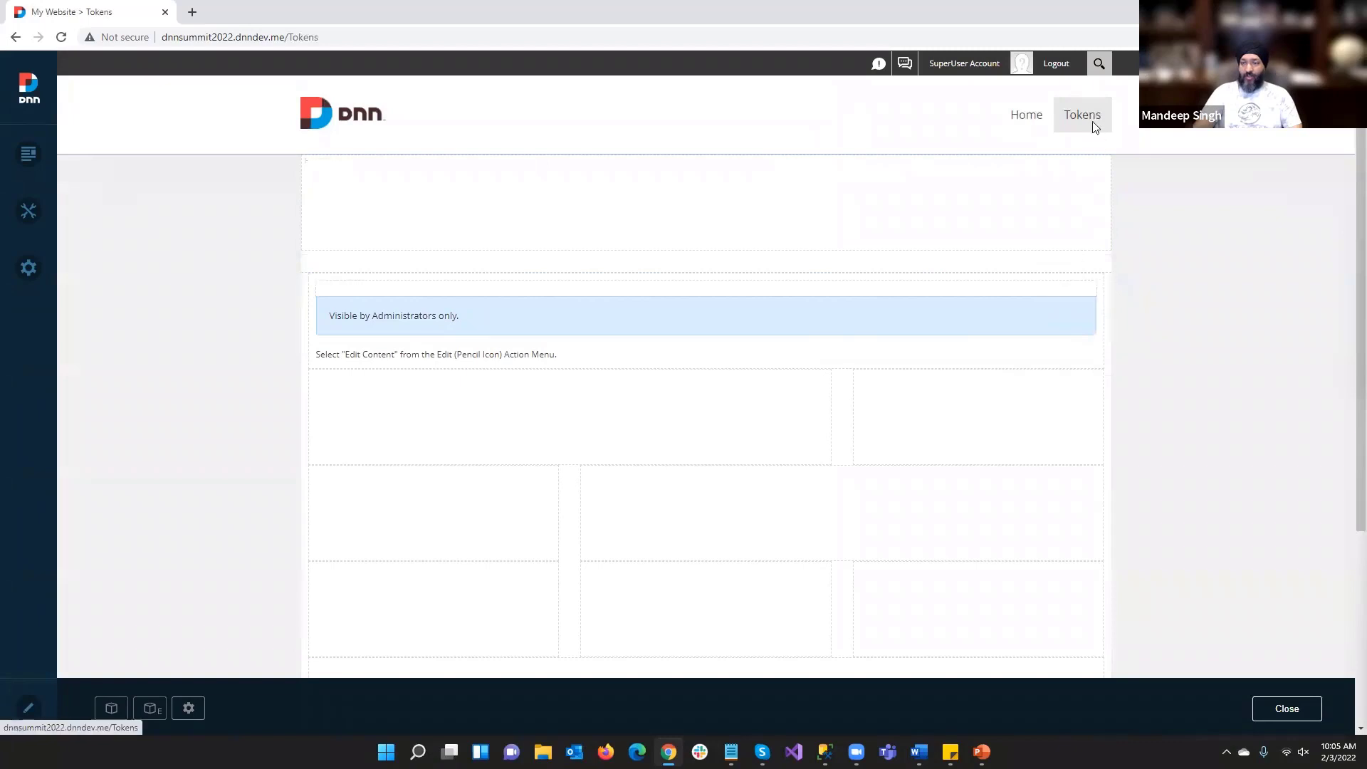
Delete the default HTML module from the Tokens page
mouse_move(1065, 292)
click(1010, 433)
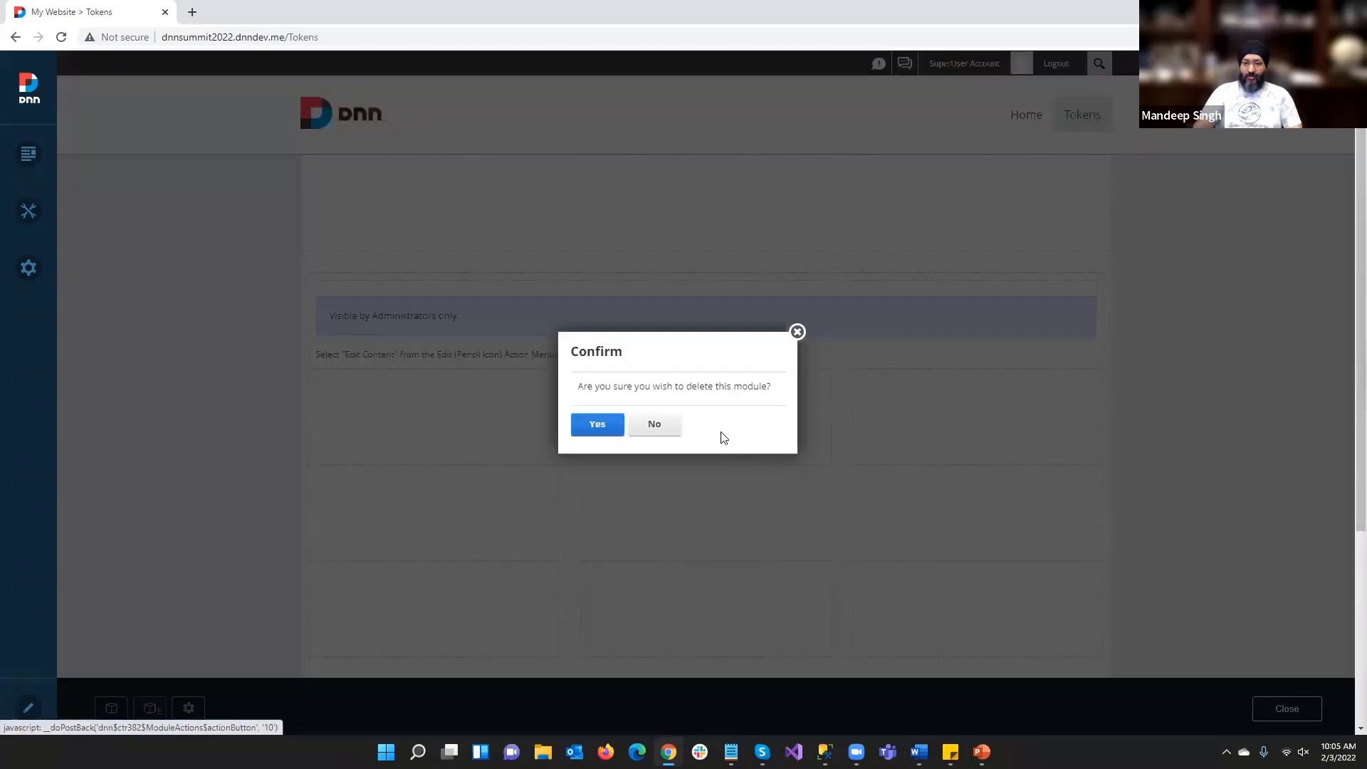
click(615, 426)
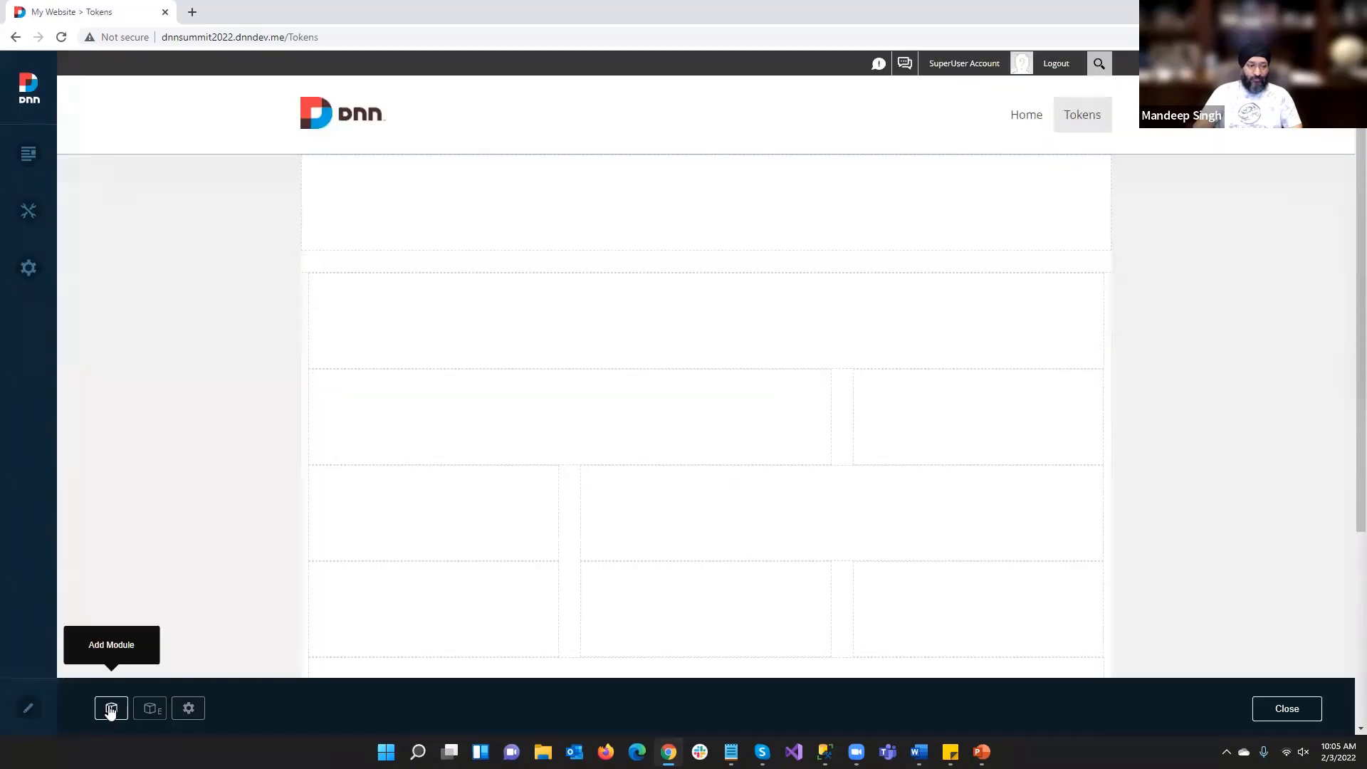
Add the Live Tokens module to the Tokens page's content area and leave edit mode
click(110, 709)
text(t)
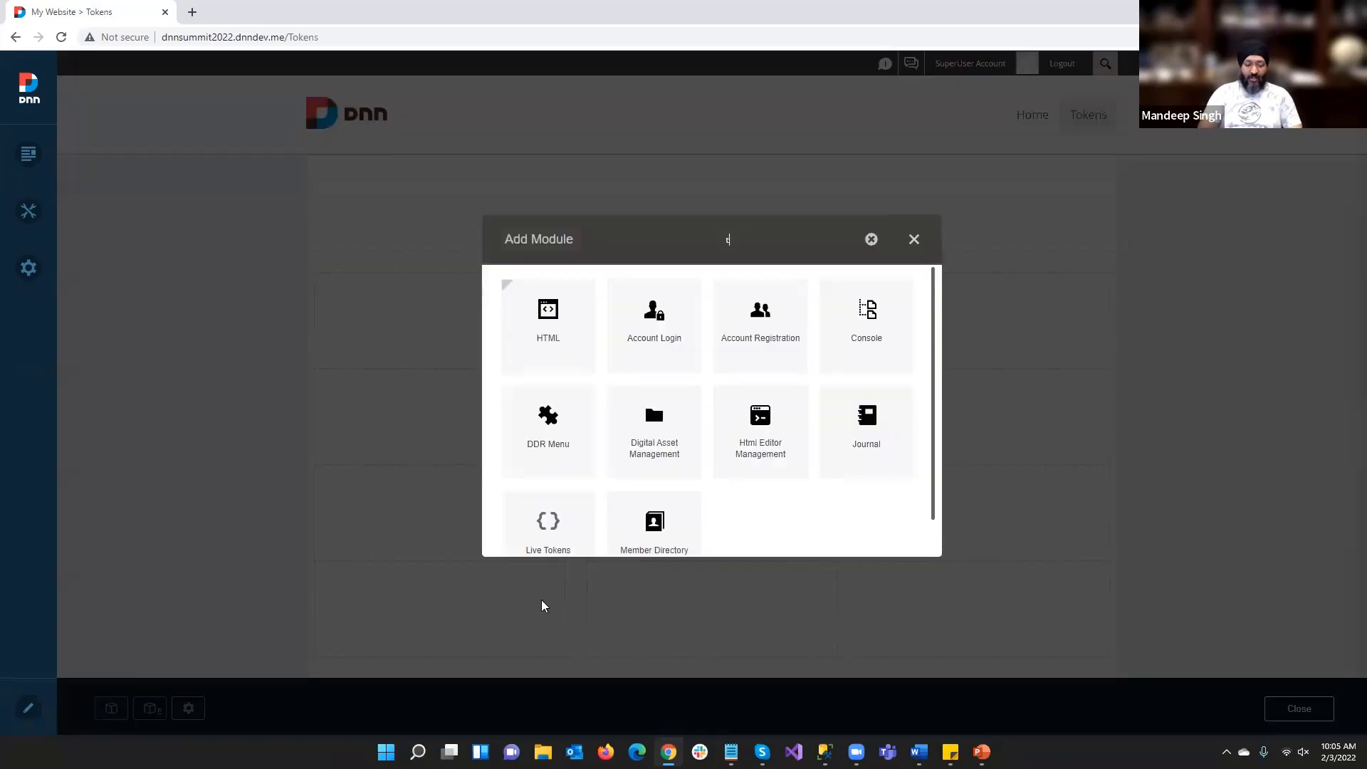
text(okens)
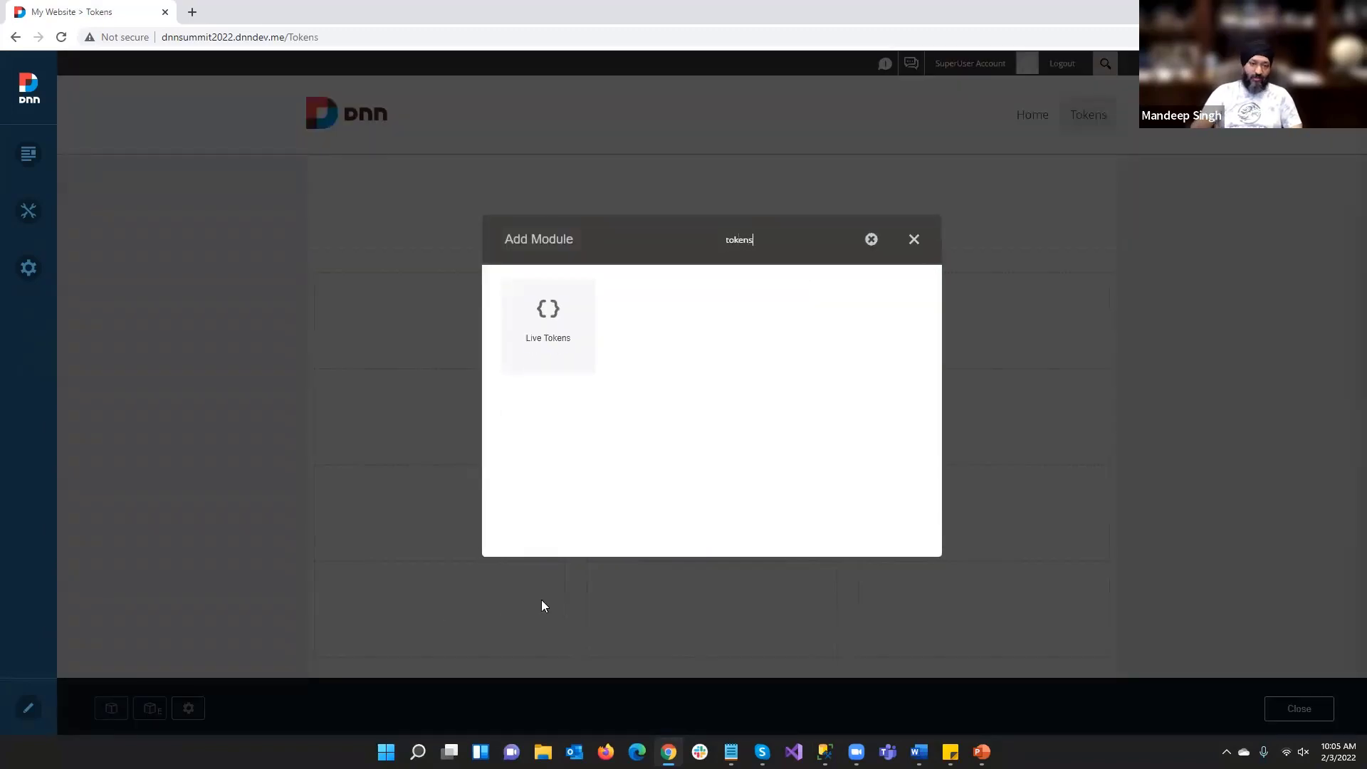
click(553, 360)
click(592, 326)
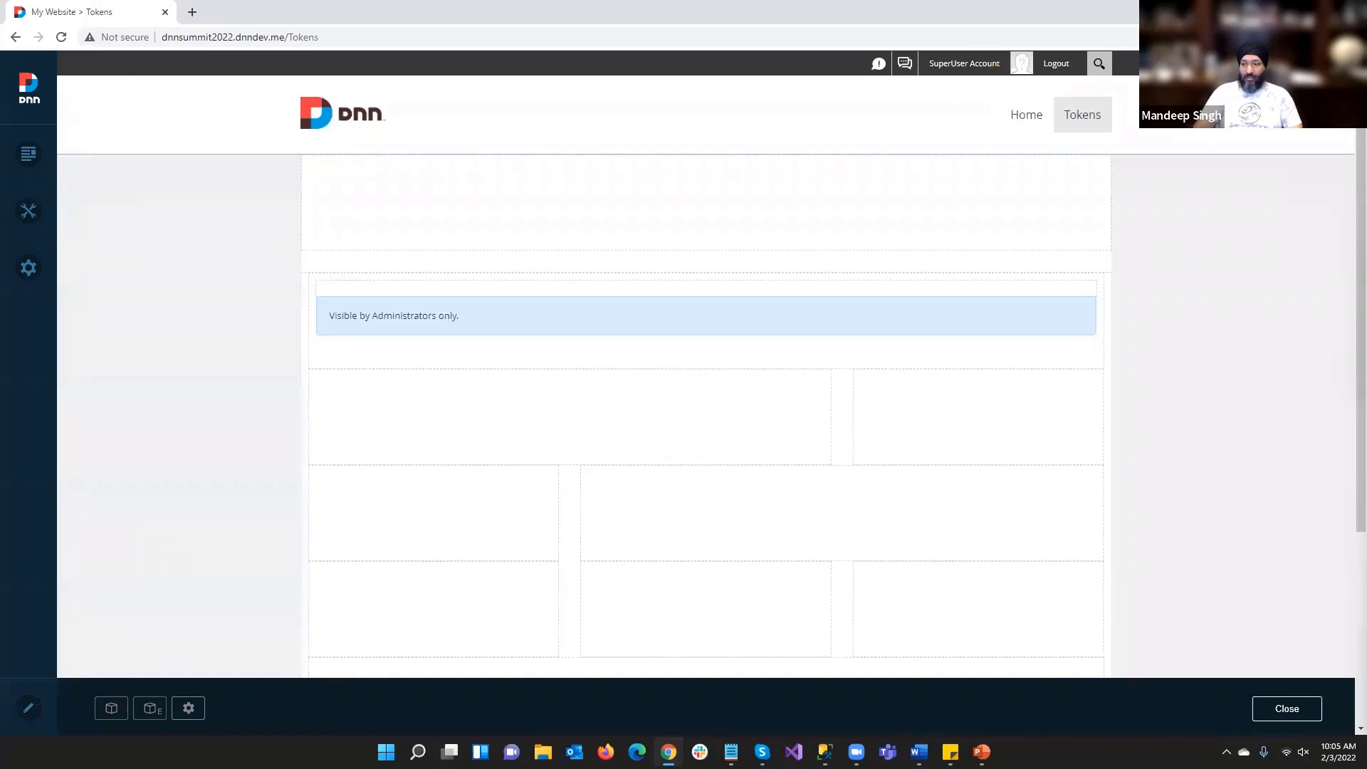
click(1272, 702)
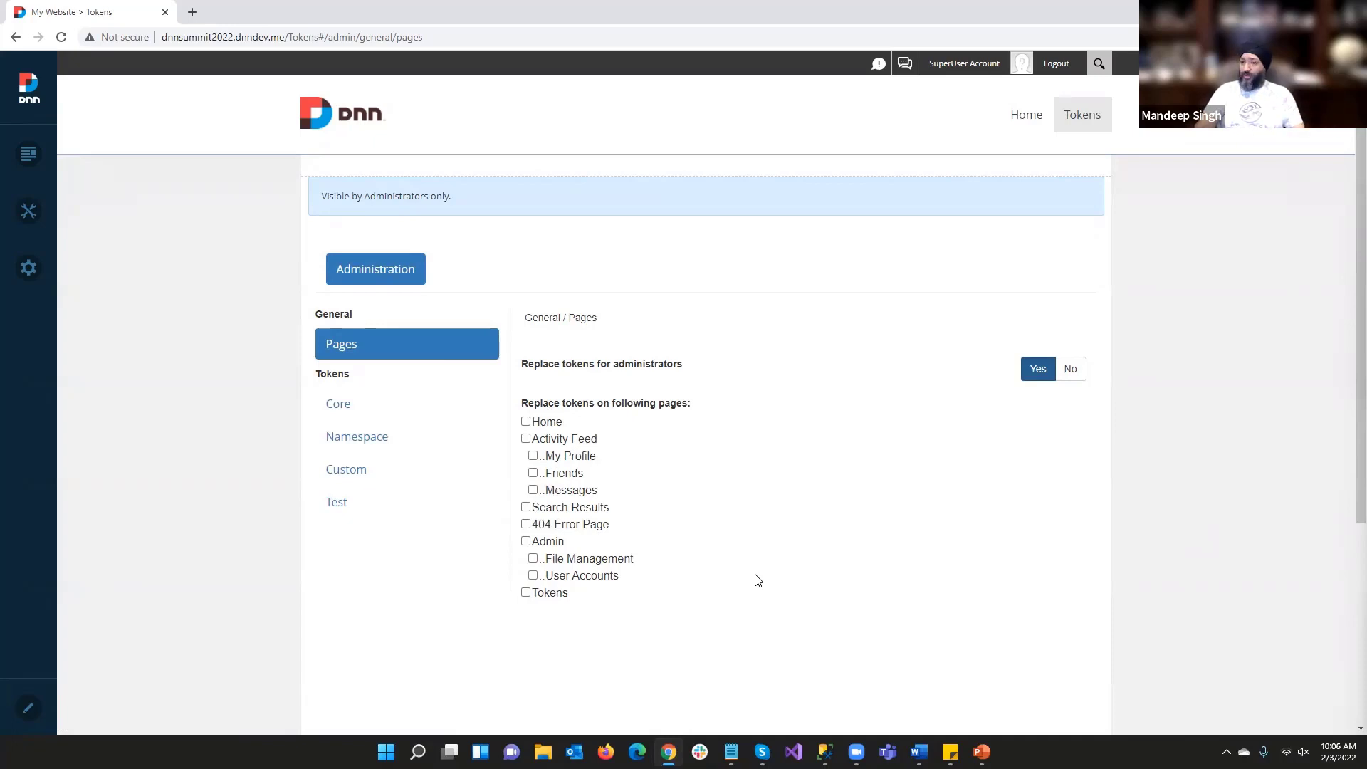
Examine the Replace Tokens option in the Home Banner's HTML module settings on the Home page, and close the settings unchanged
click(1026, 117)
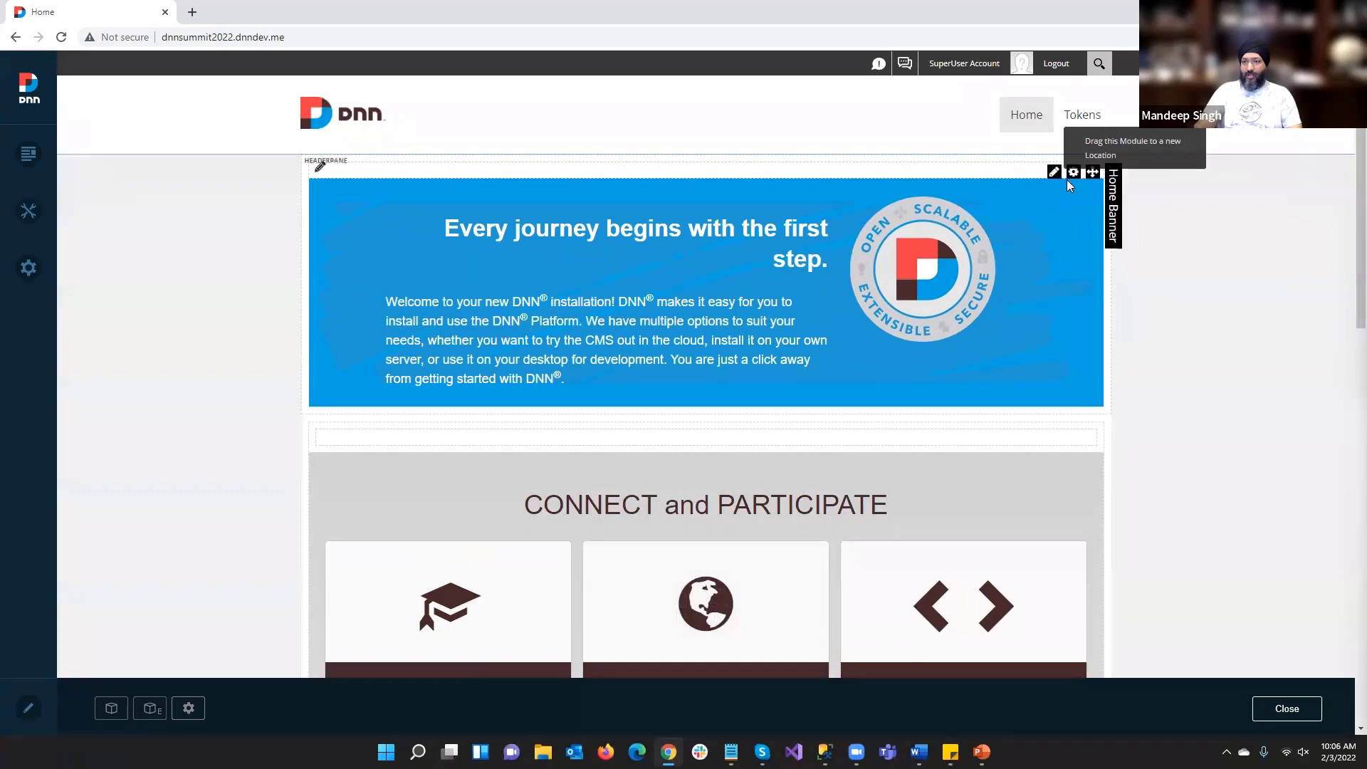
mouse_move(1074, 173)
click(1030, 194)
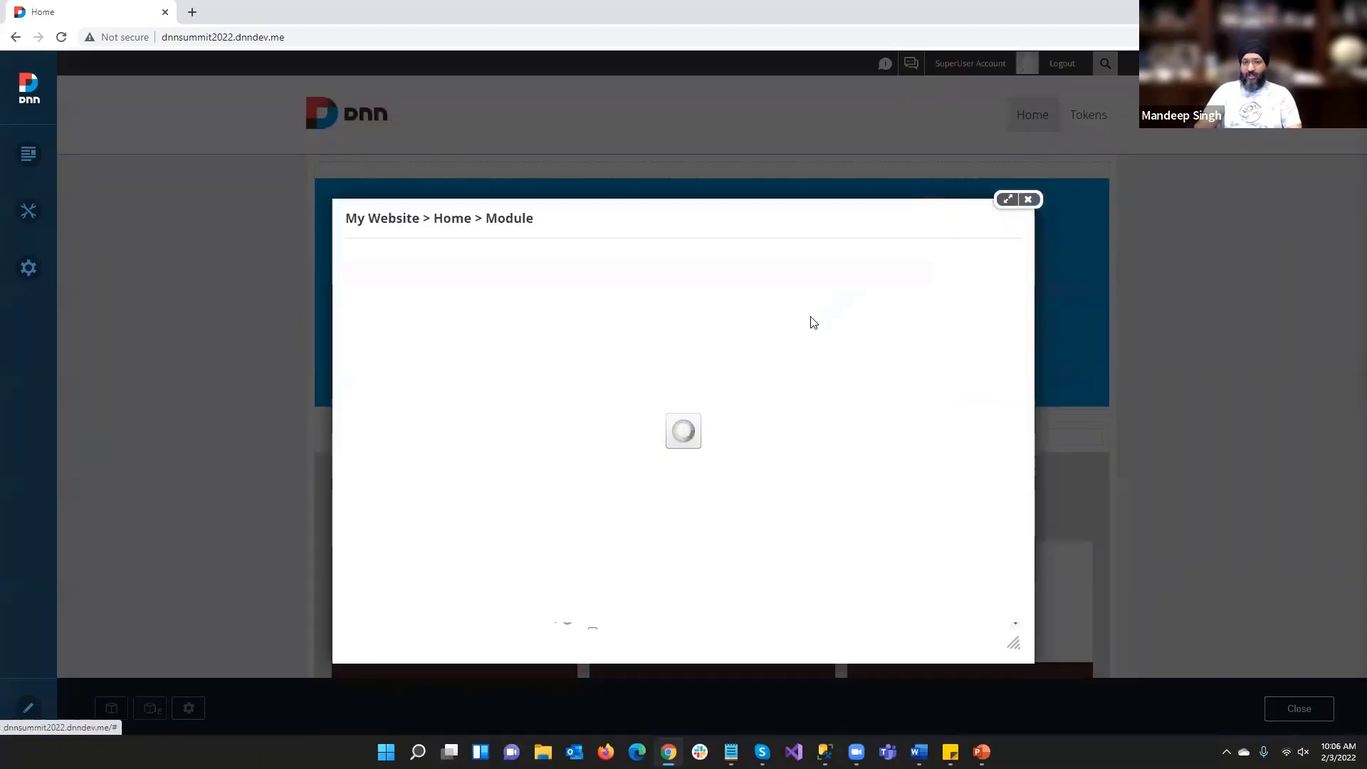
click(621, 281)
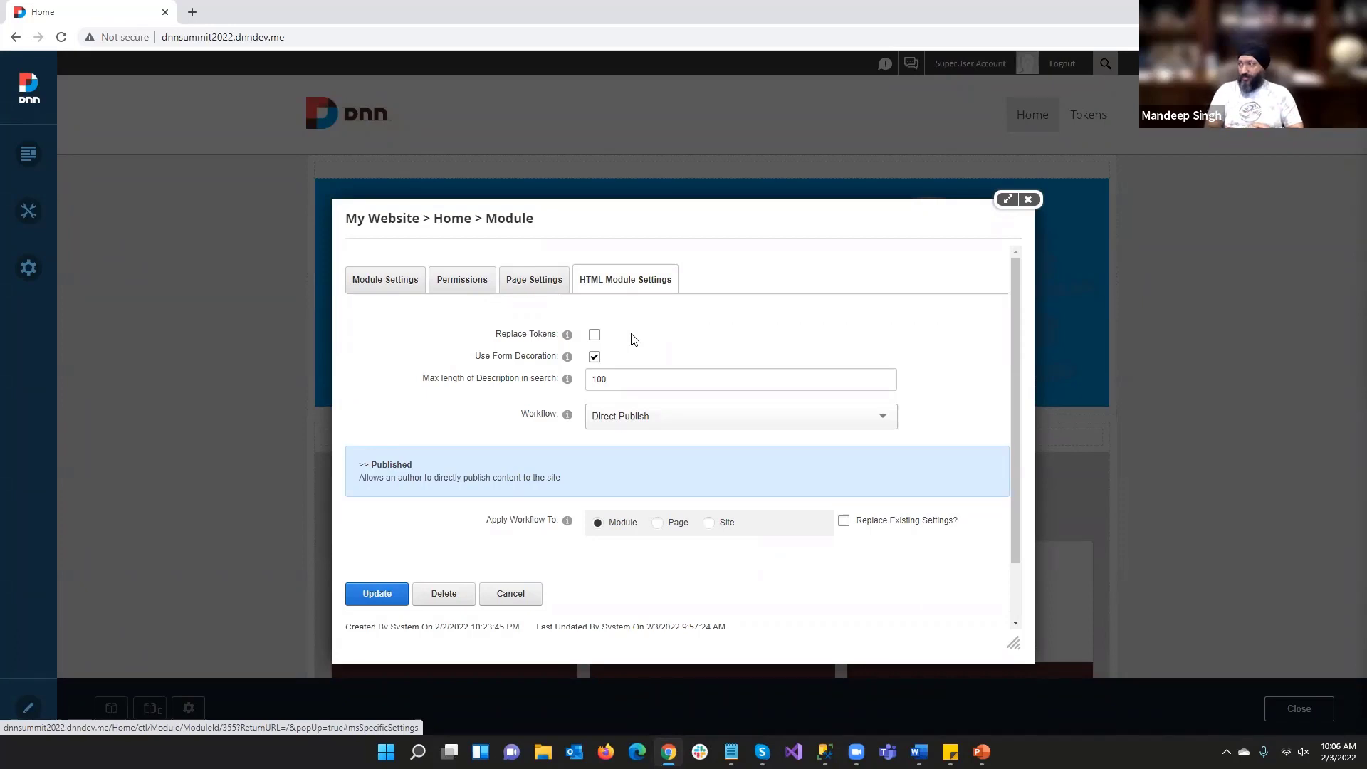
click(1031, 200)
Enable token replacement for the Home page in the Live Tokens page settings
click(1072, 127)
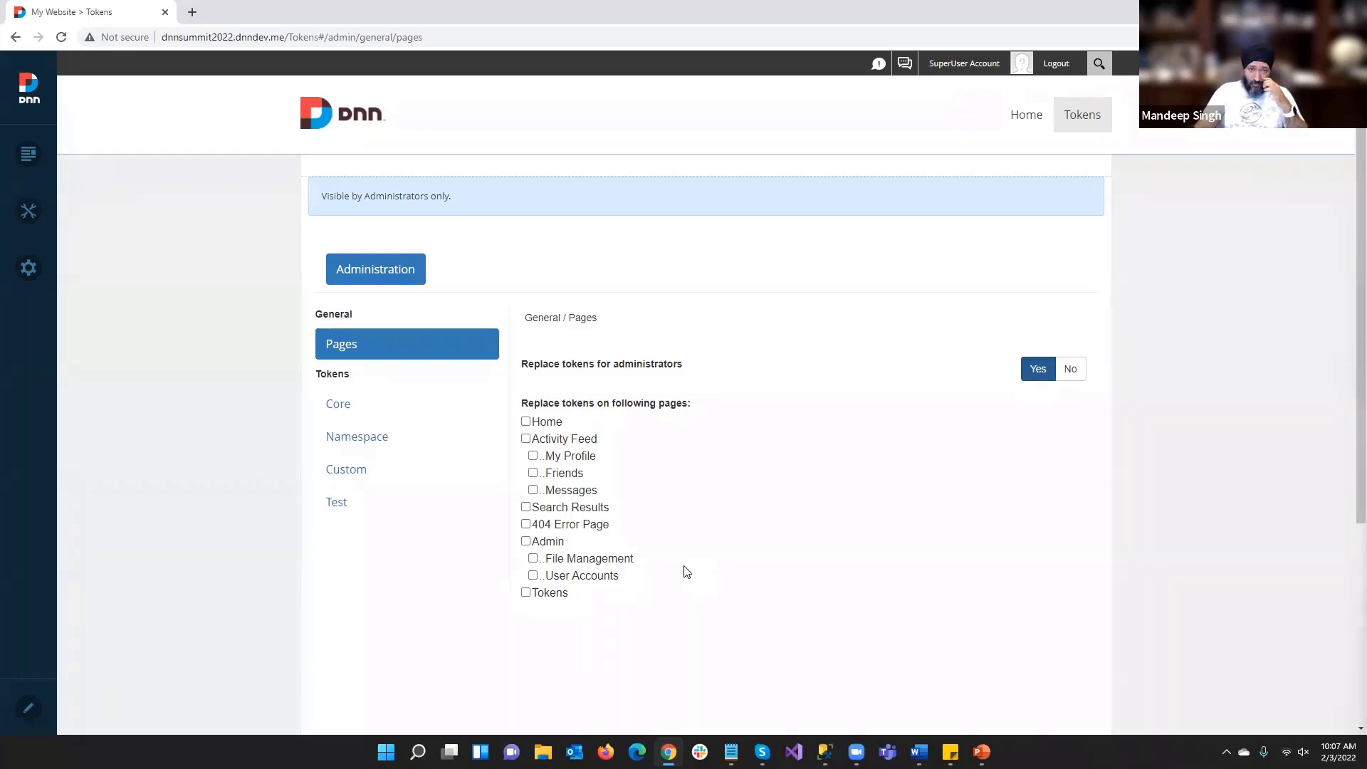
click(527, 422)
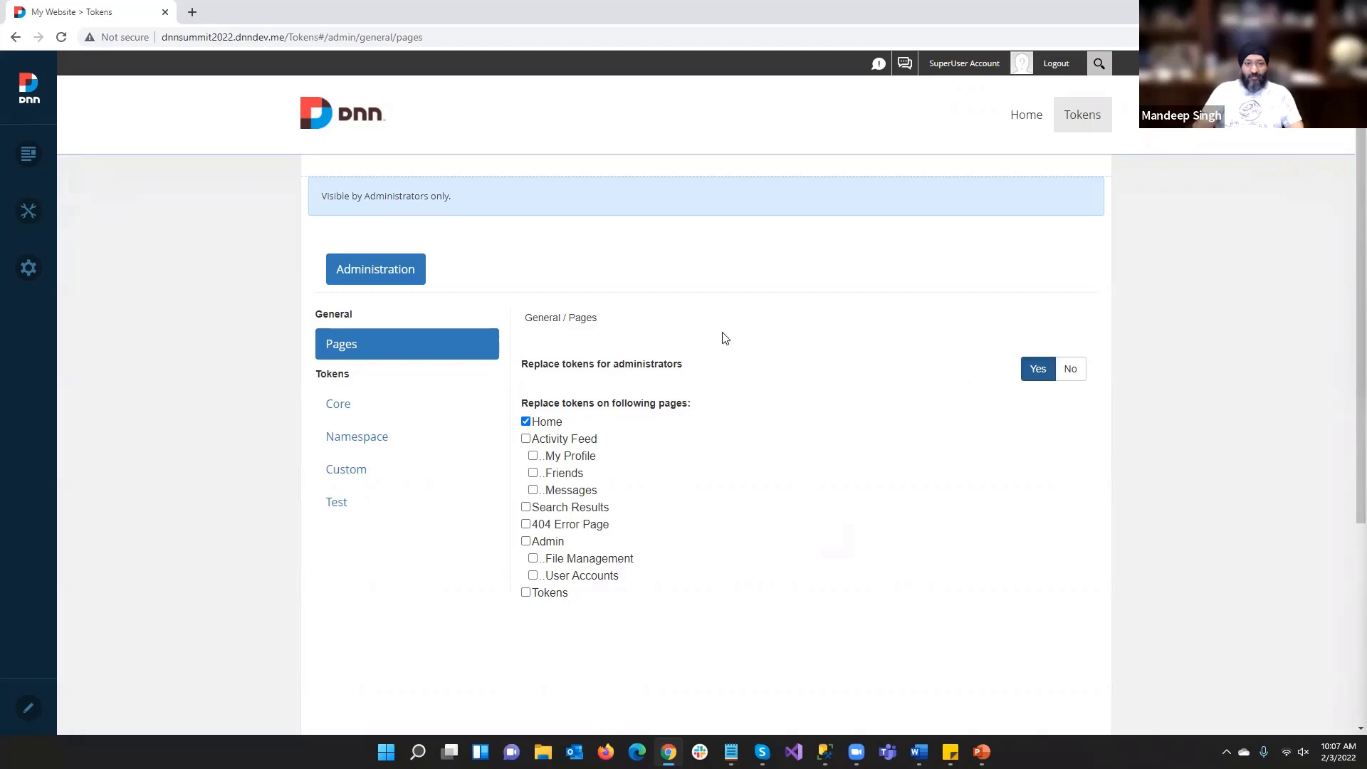
Test the {Core:User.displayname} token from the core User tokens and select the token text in the test input
click(417, 403)
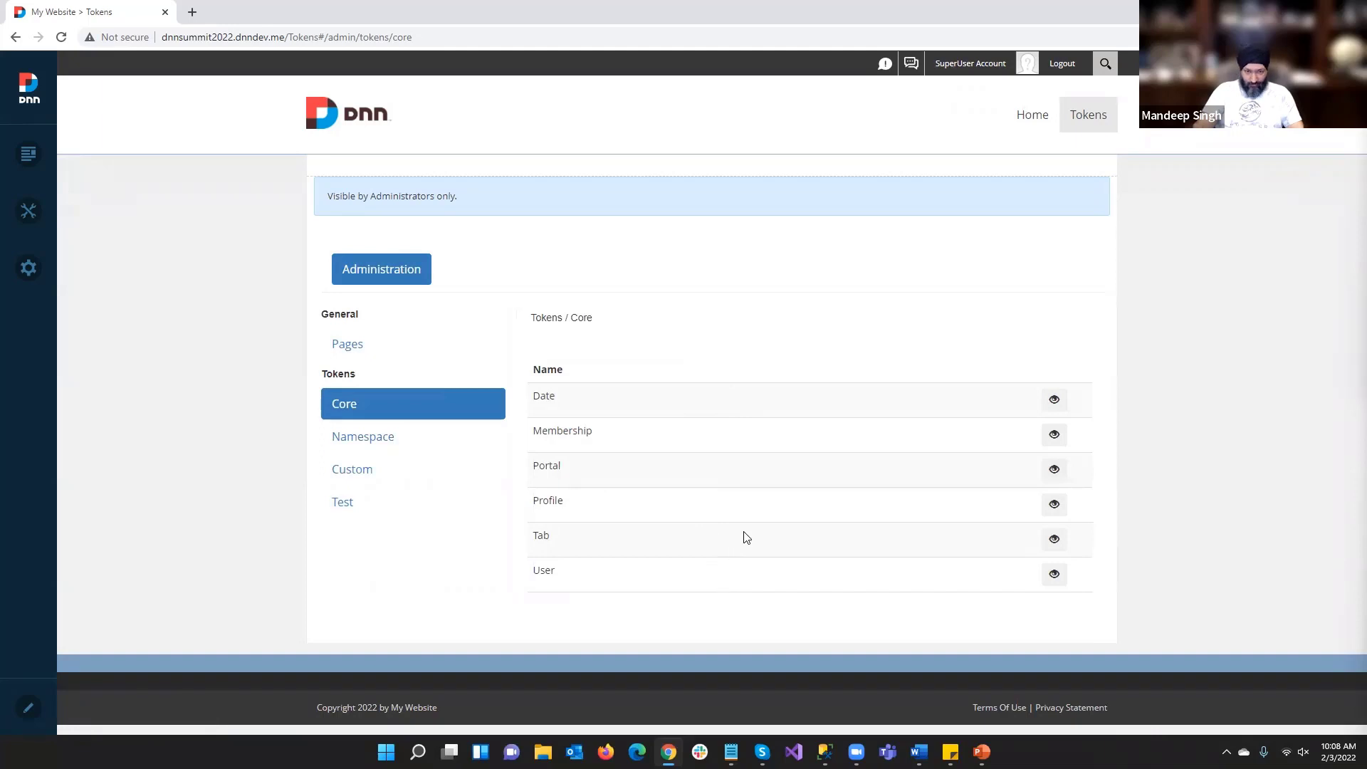
click(1055, 574)
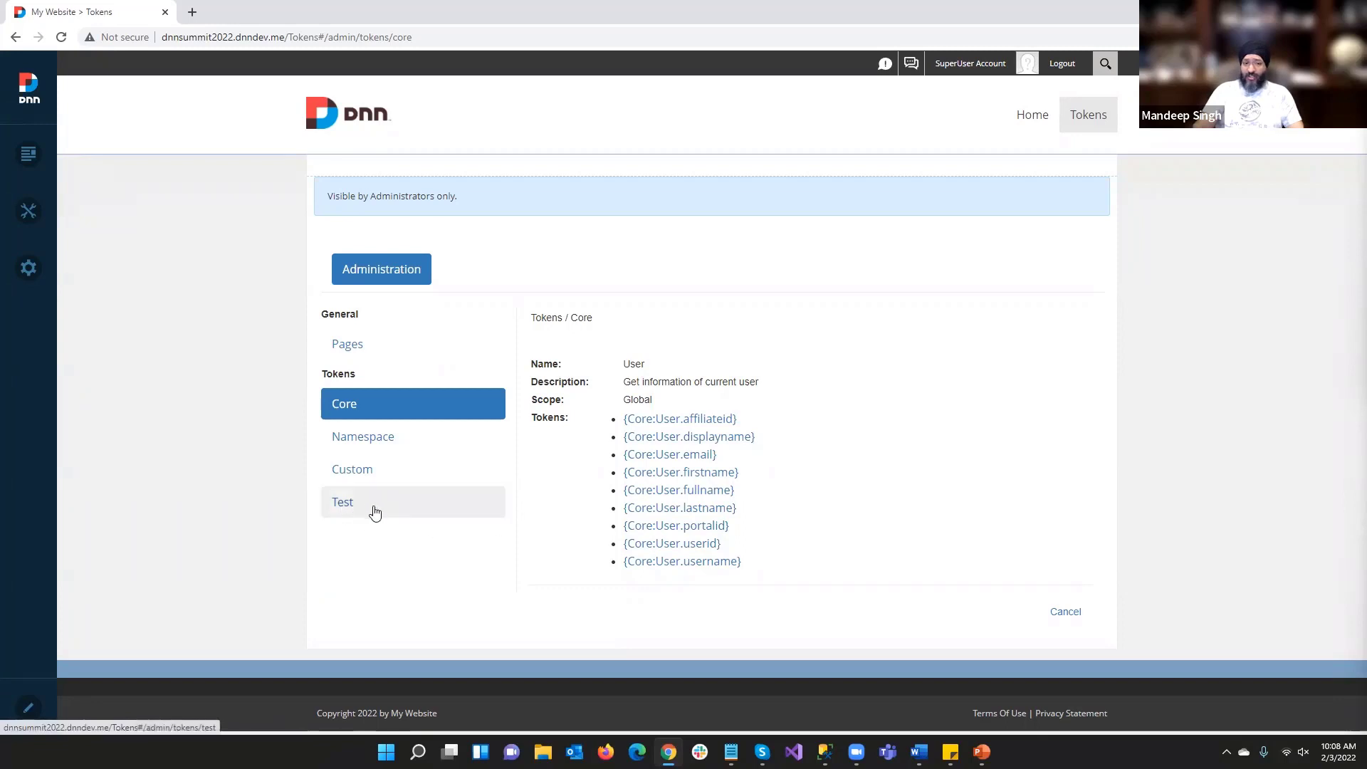
click(700, 439)
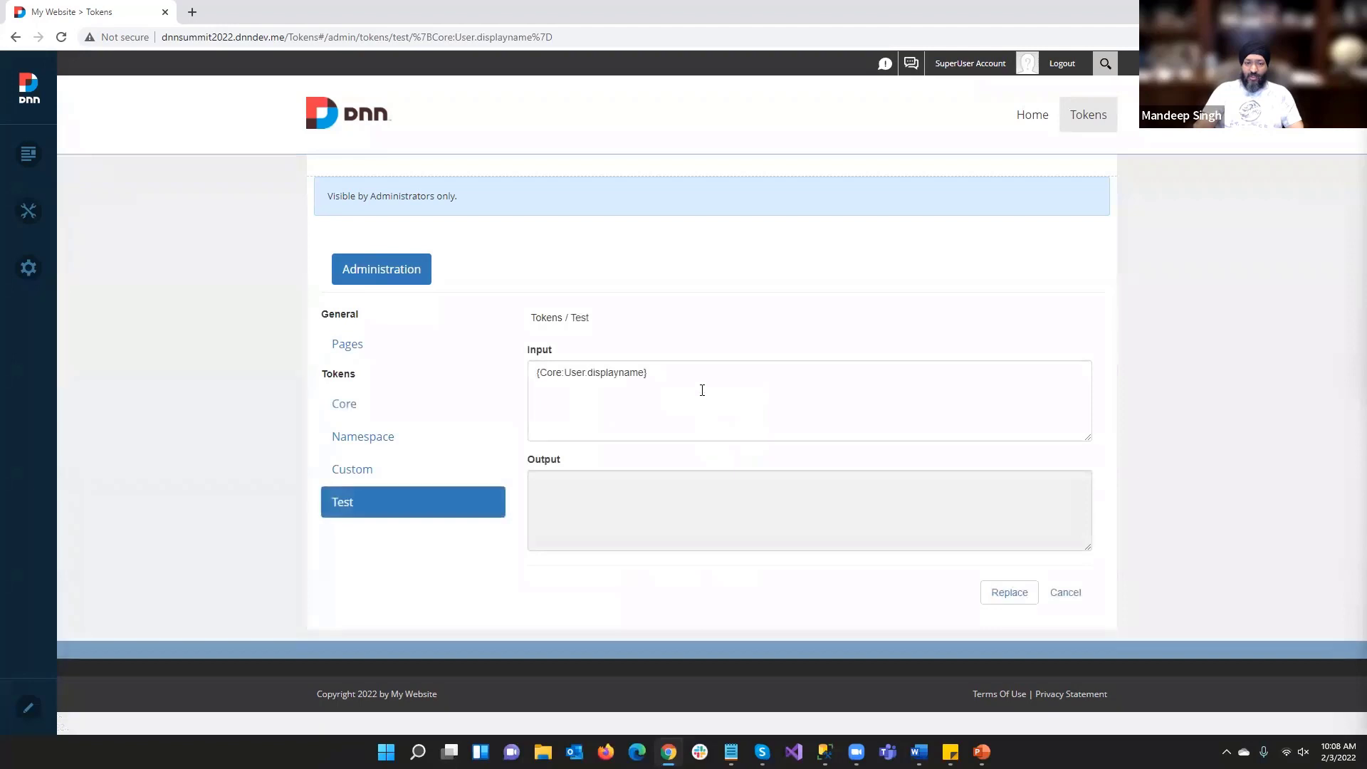
drag(702, 391, 524, 385)
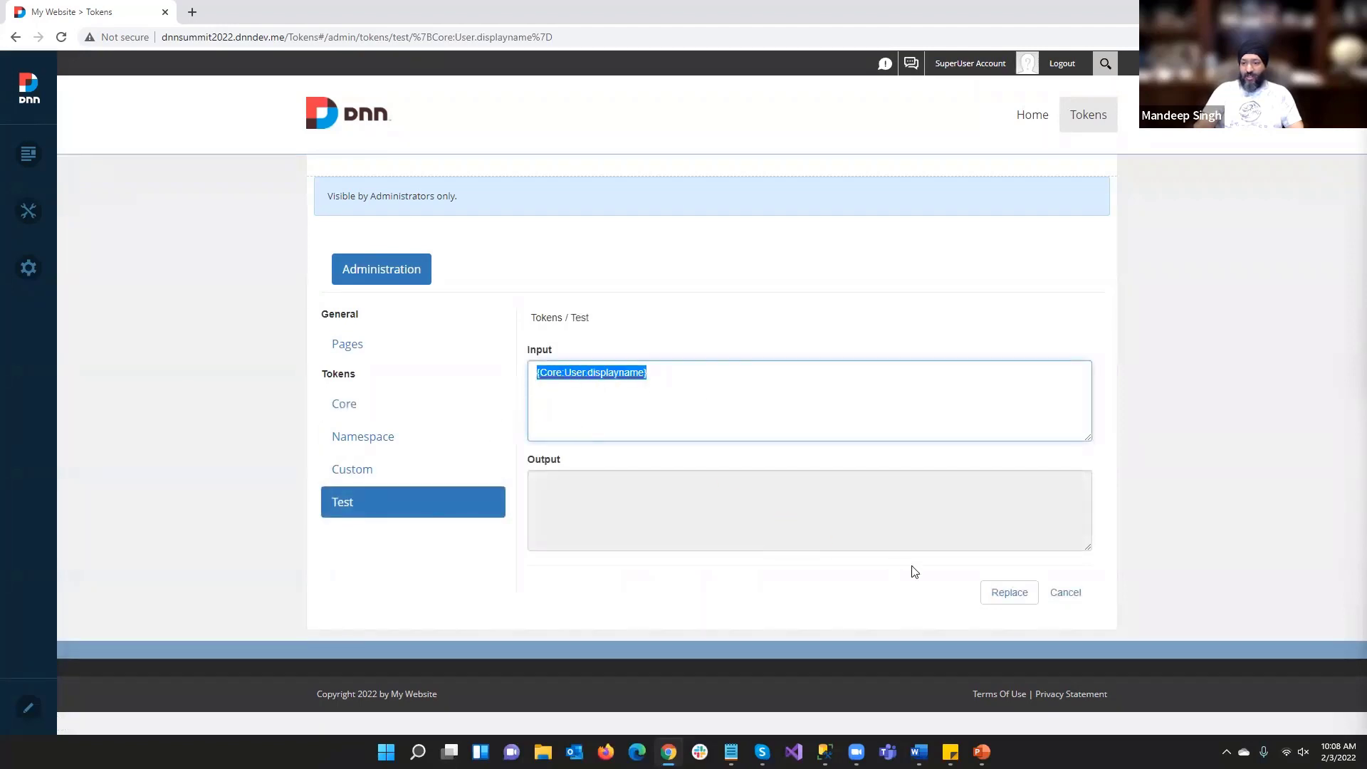
click(997, 595)
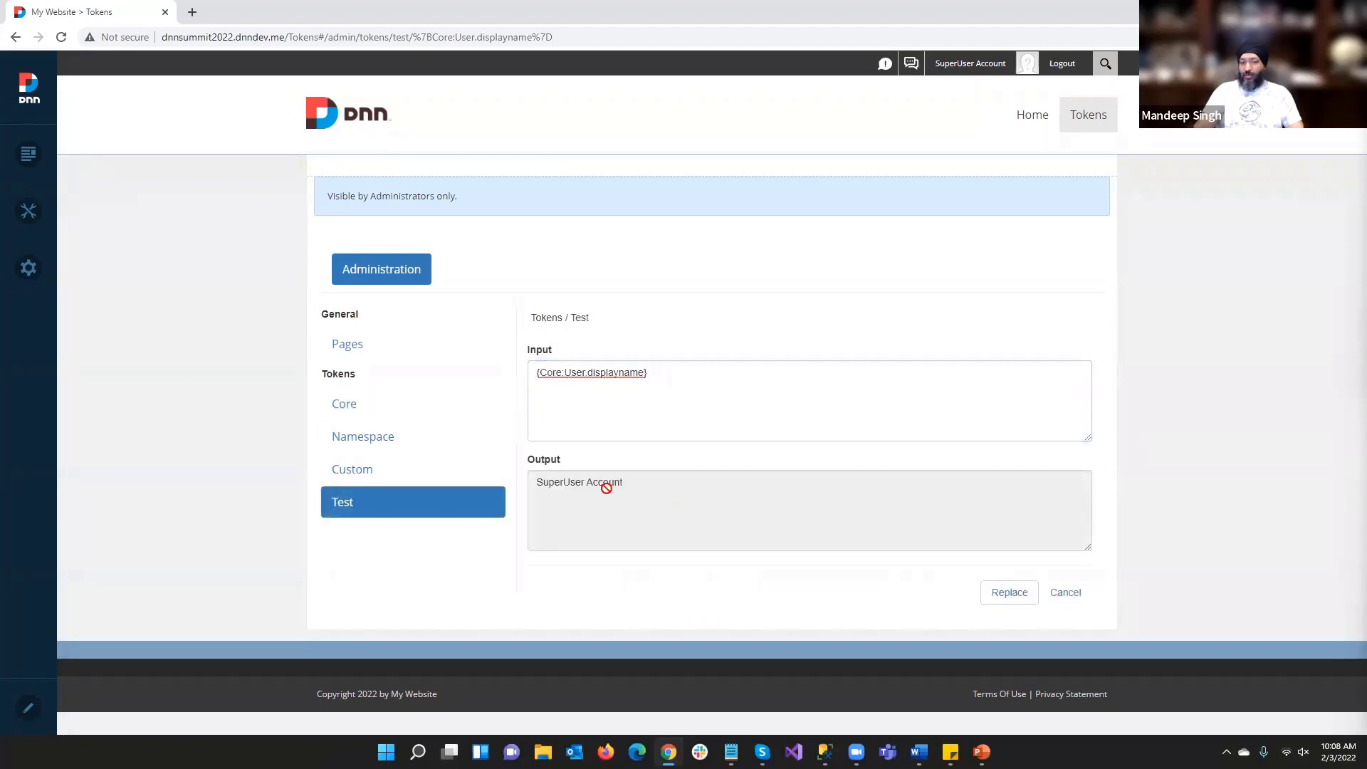
drag(654, 400, 385, 400)
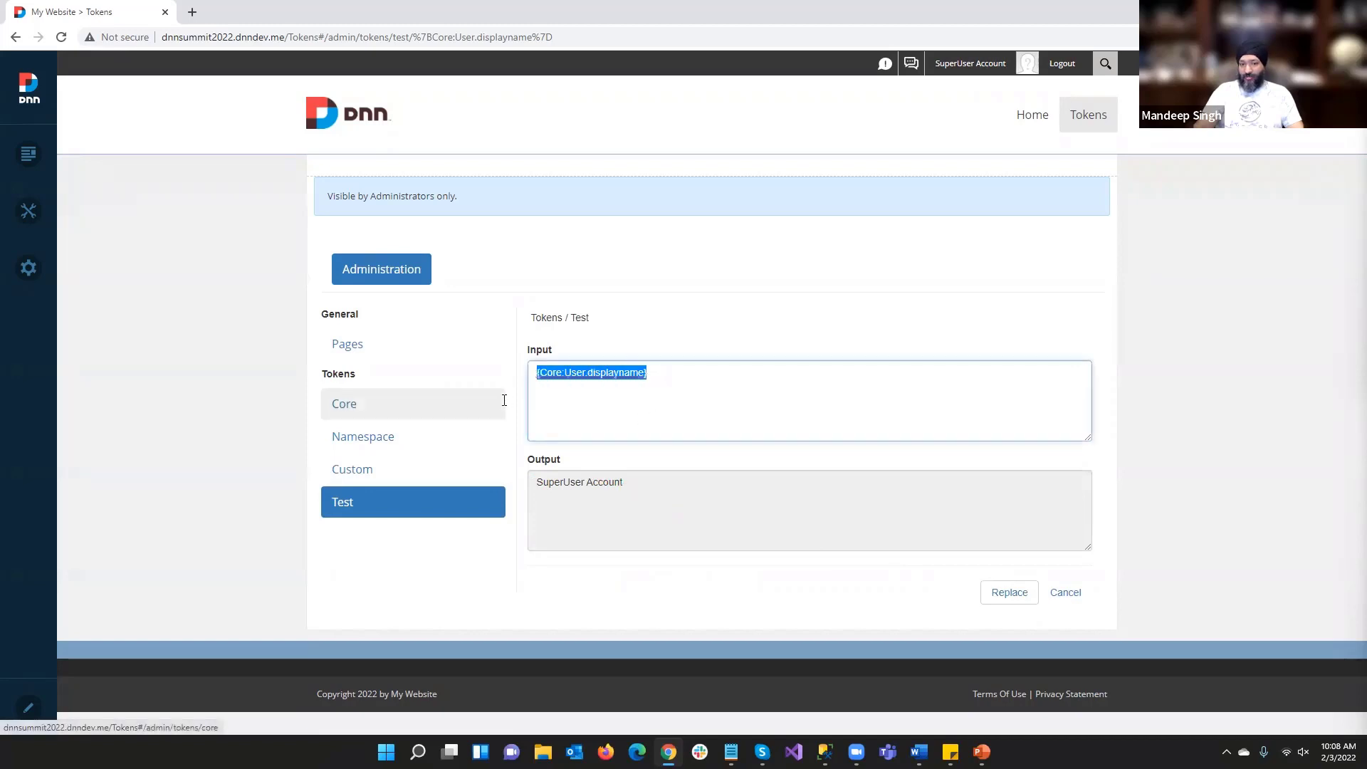
triple_click(590, 376)
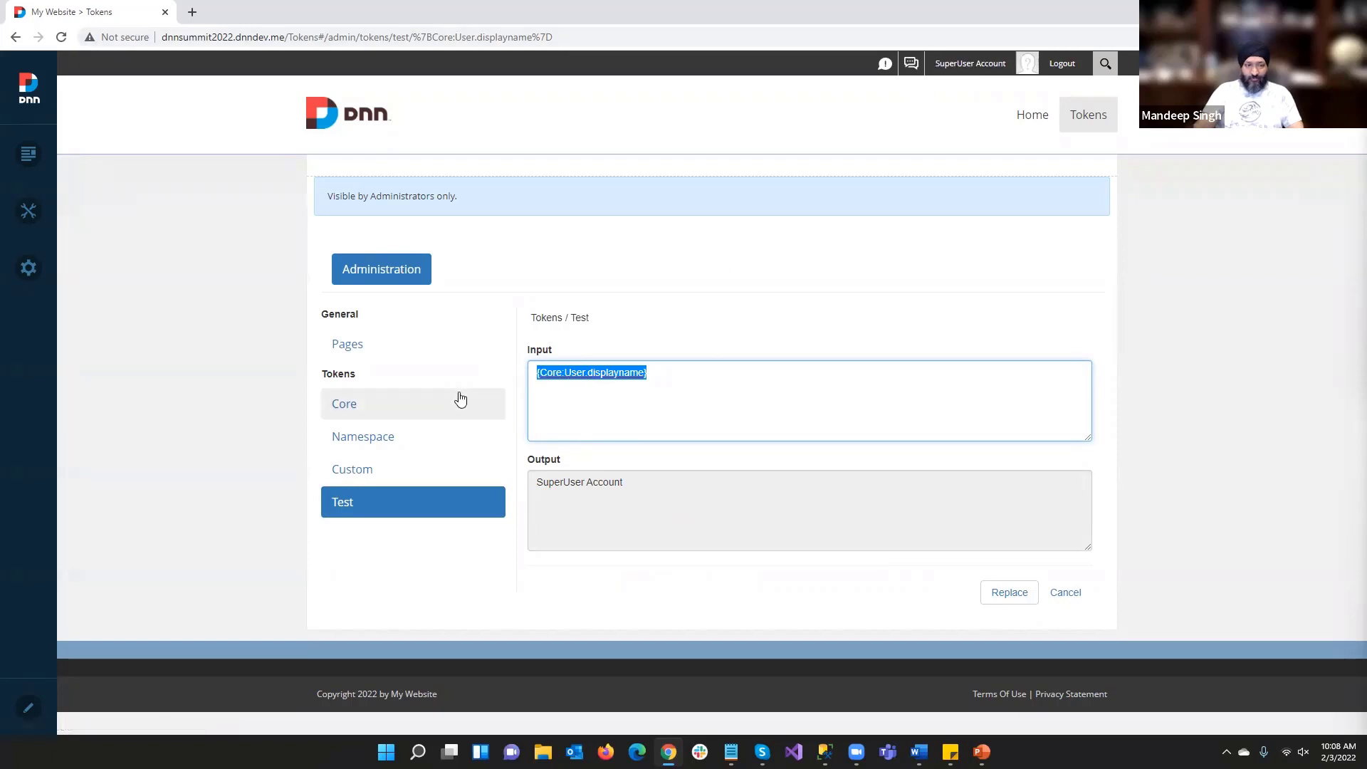
Copy the {Core:User.displayname} token from the test input and view the list of core User tokens
drag(669, 384, 528, 378)
key(ctrl+c)
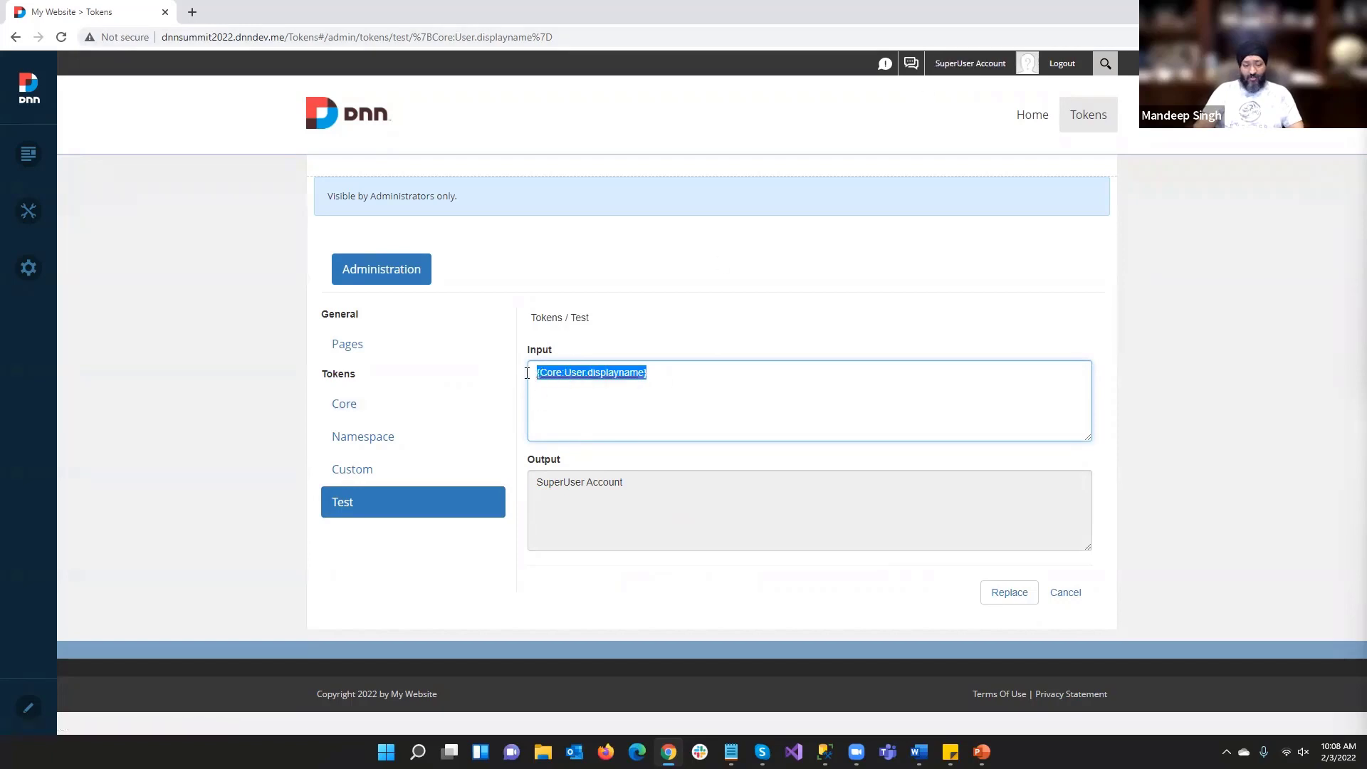
click(344, 403)
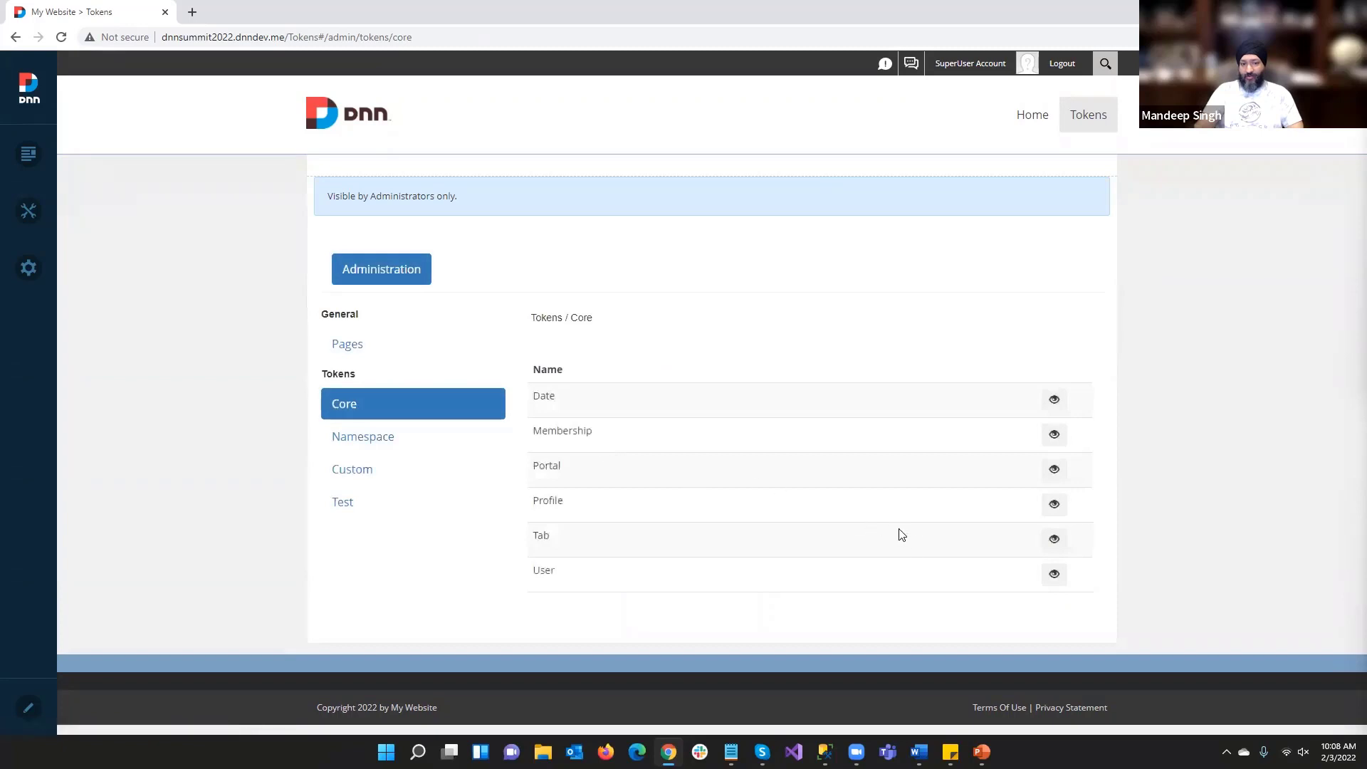
click(1049, 575)
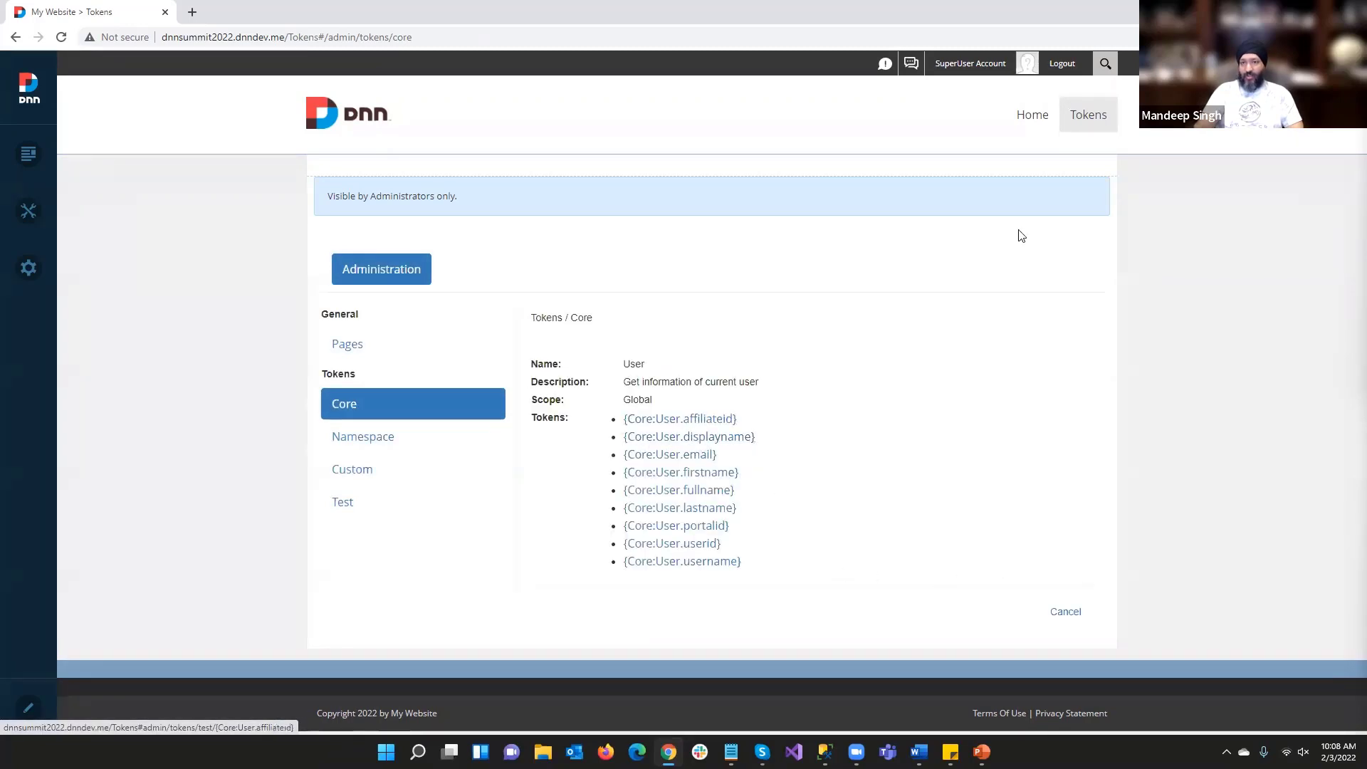
Add an HTML module to the header pane of the Home page, above the Home Banner
click(1034, 131)
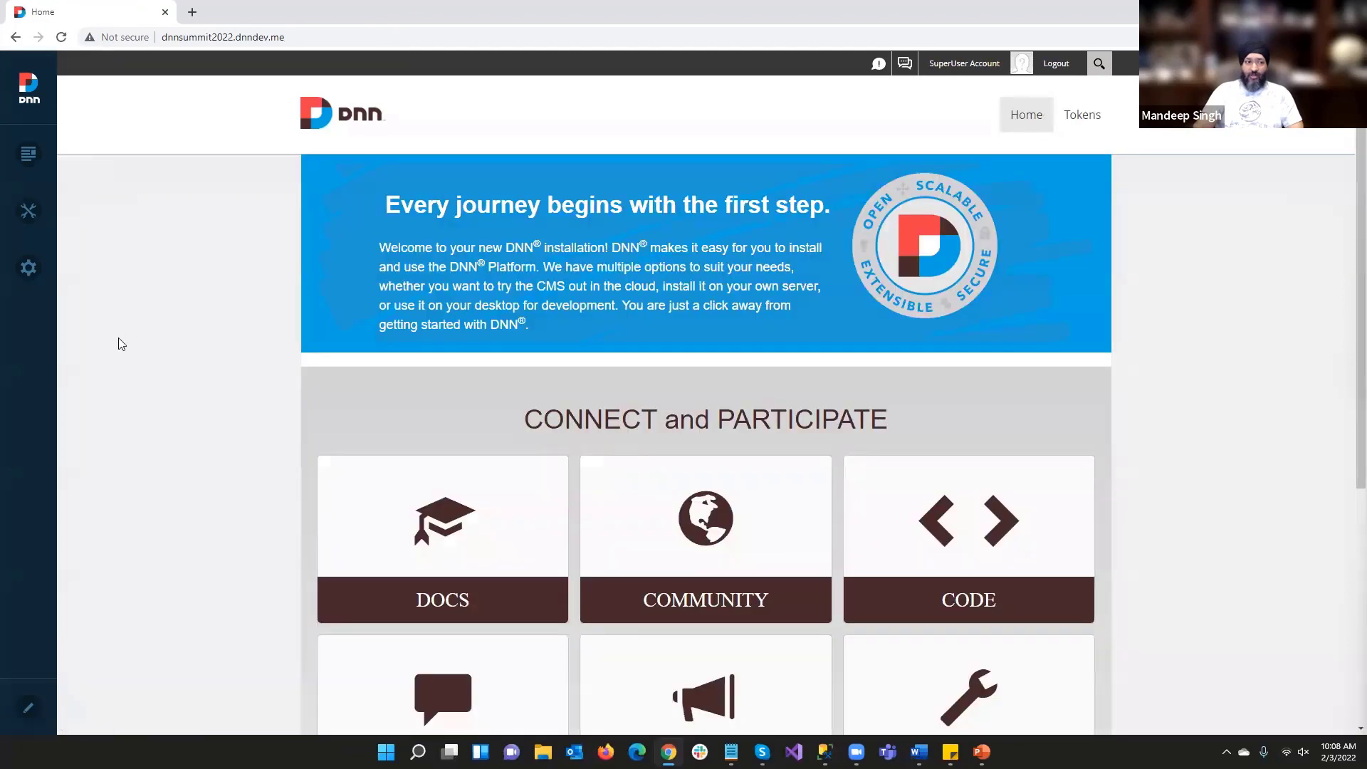
click(29, 708)
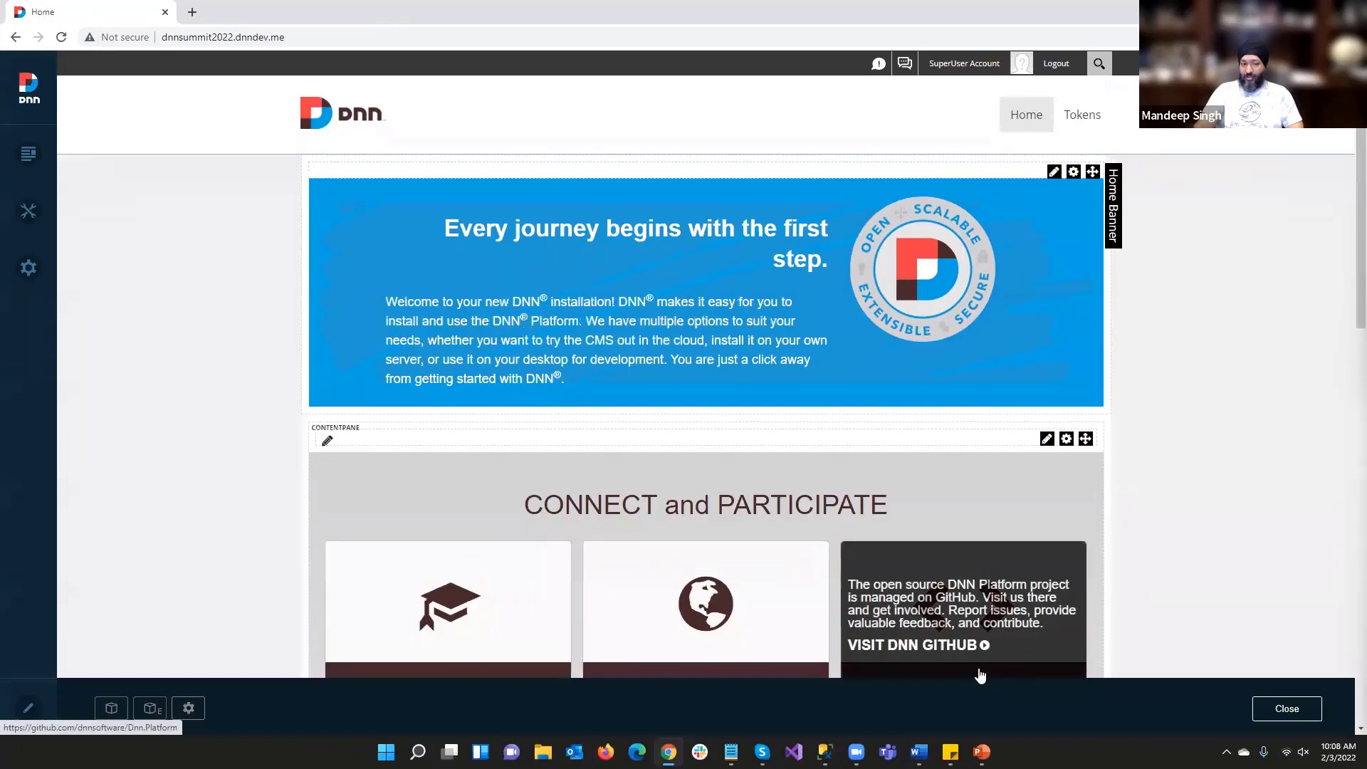
click(111, 708)
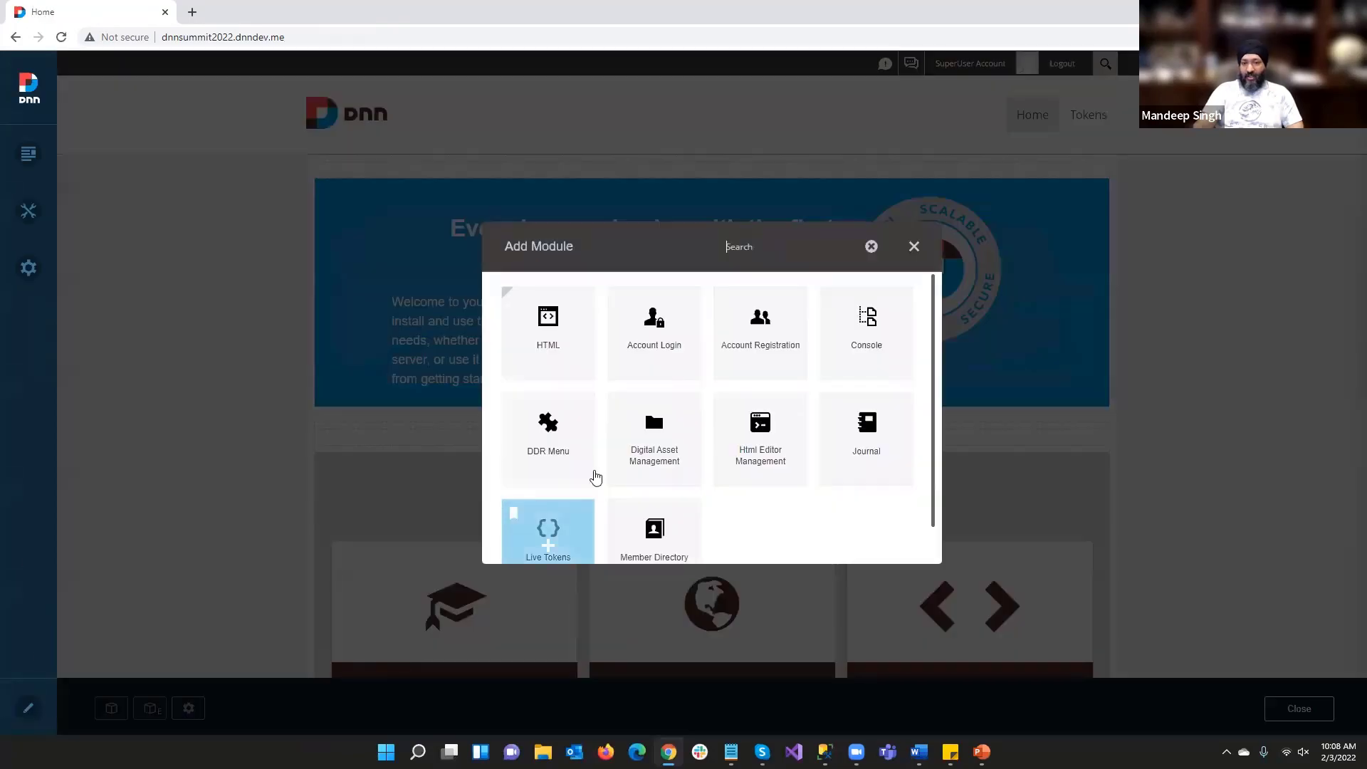
drag(570, 372, 559, 178)
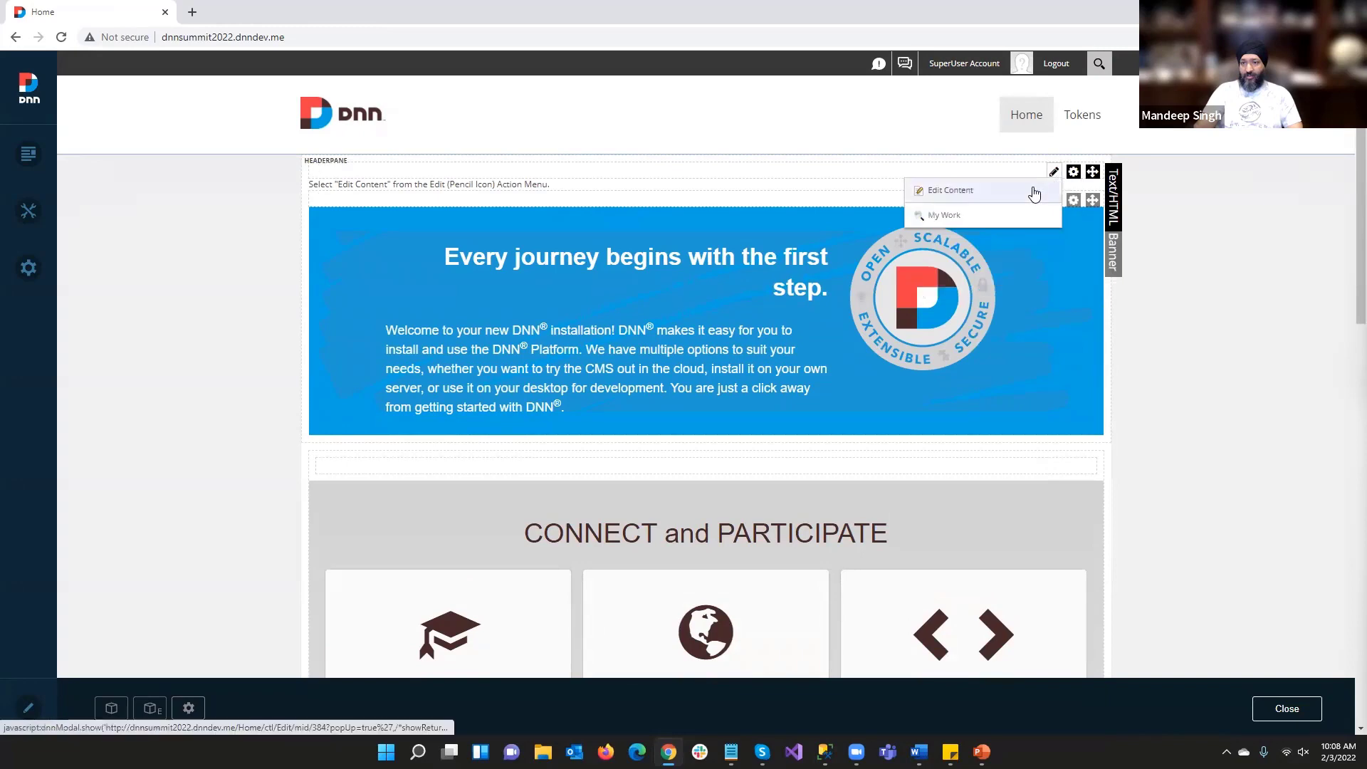
Replace the new HTML module's placeholder content with "Hello {Core:User.displayname}" and save it
click(1025, 188)
click(582, 367)
key(ctrl+a)
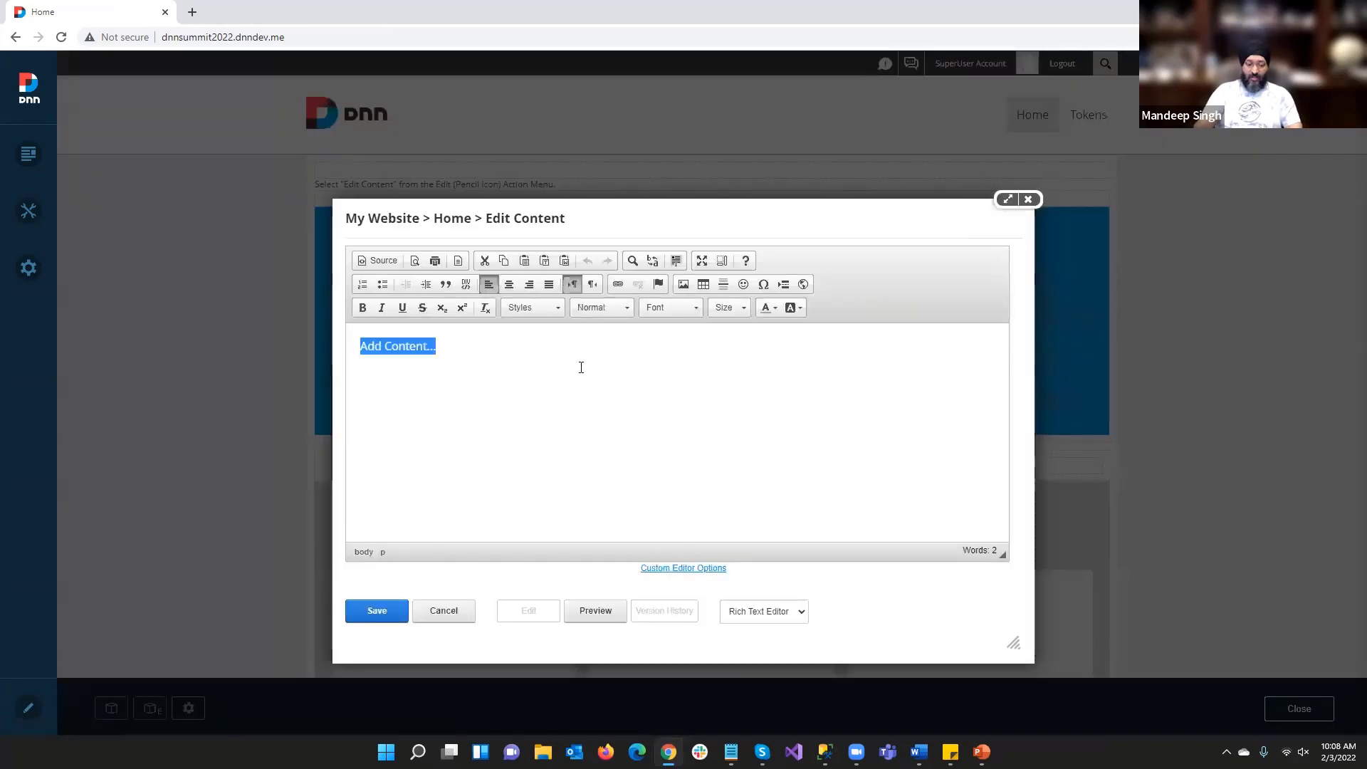
text(Hello)
key(ctrl+v)
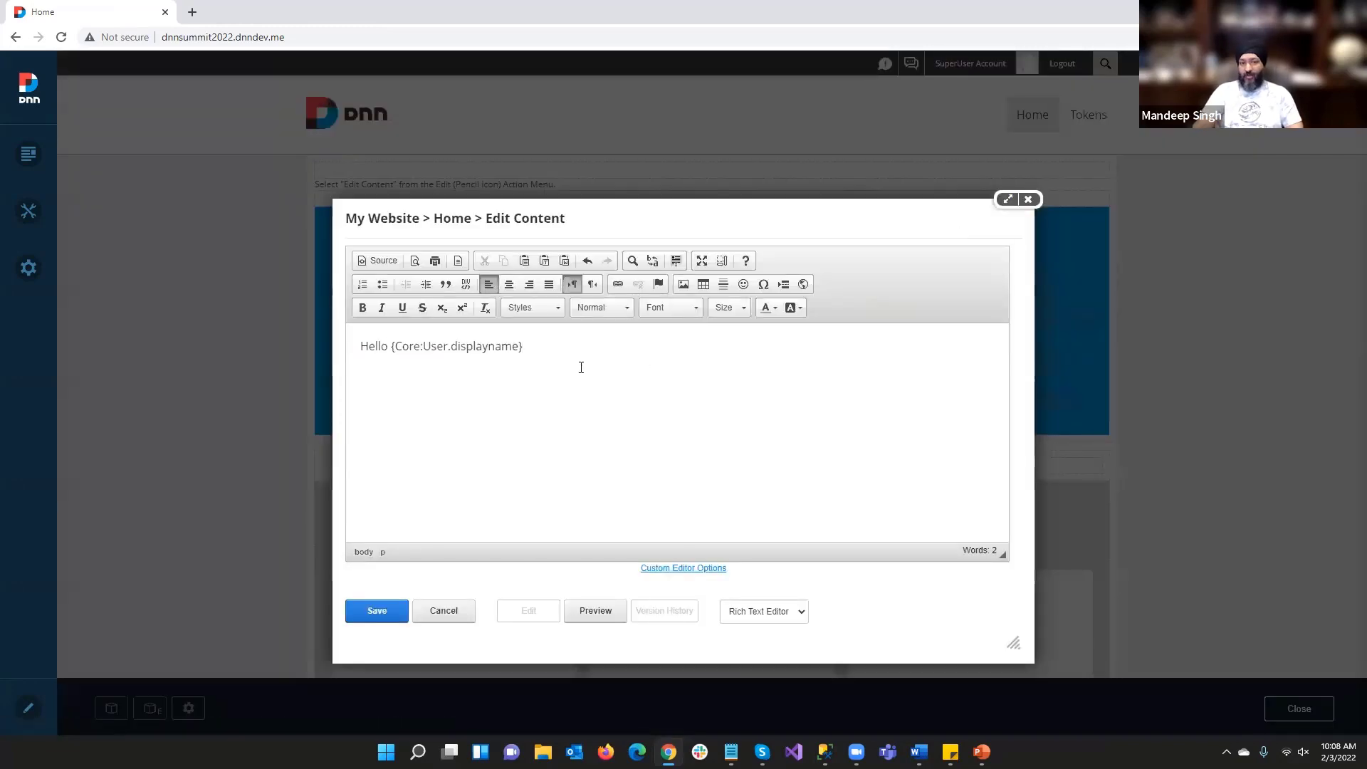
click(376, 611)
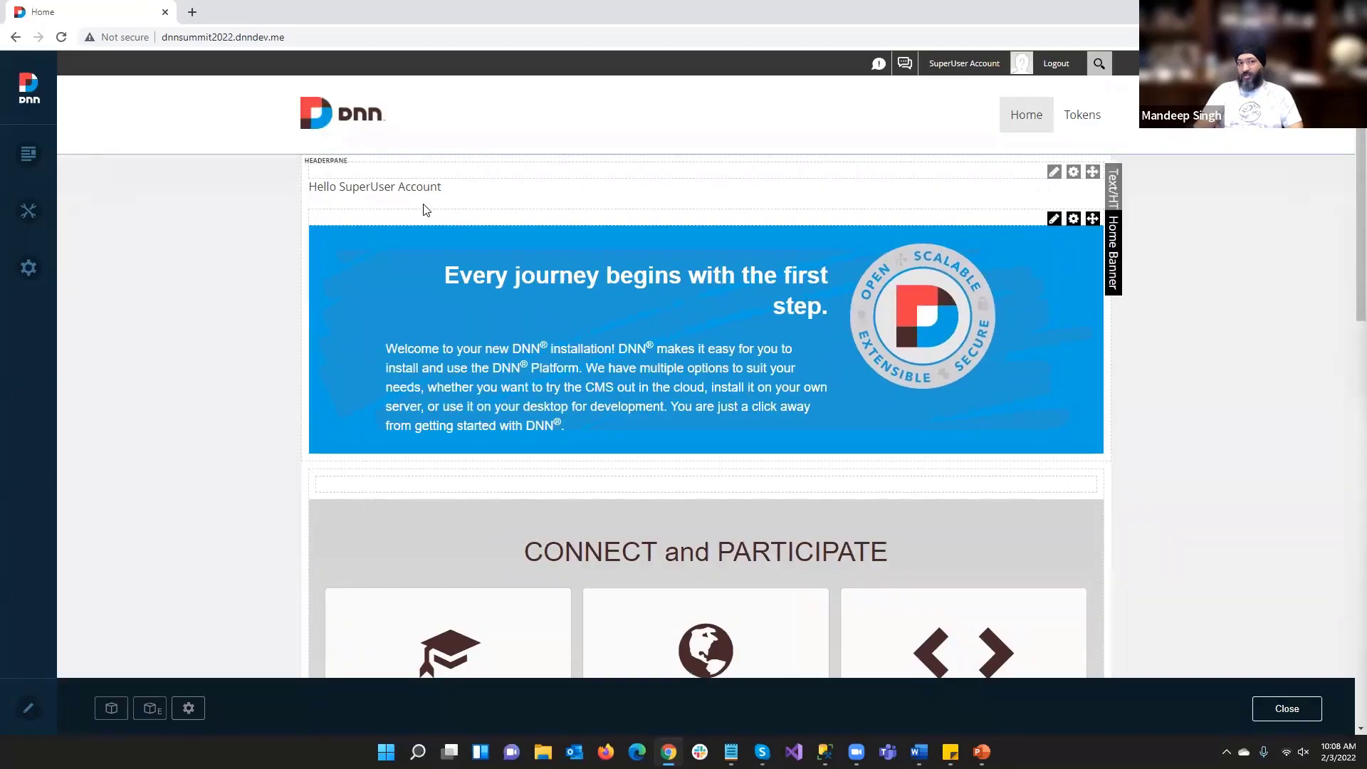
Check the Replace Tokens option in the new Text/HTML module's settings and close them unchanged
mouse_move(1072, 176)
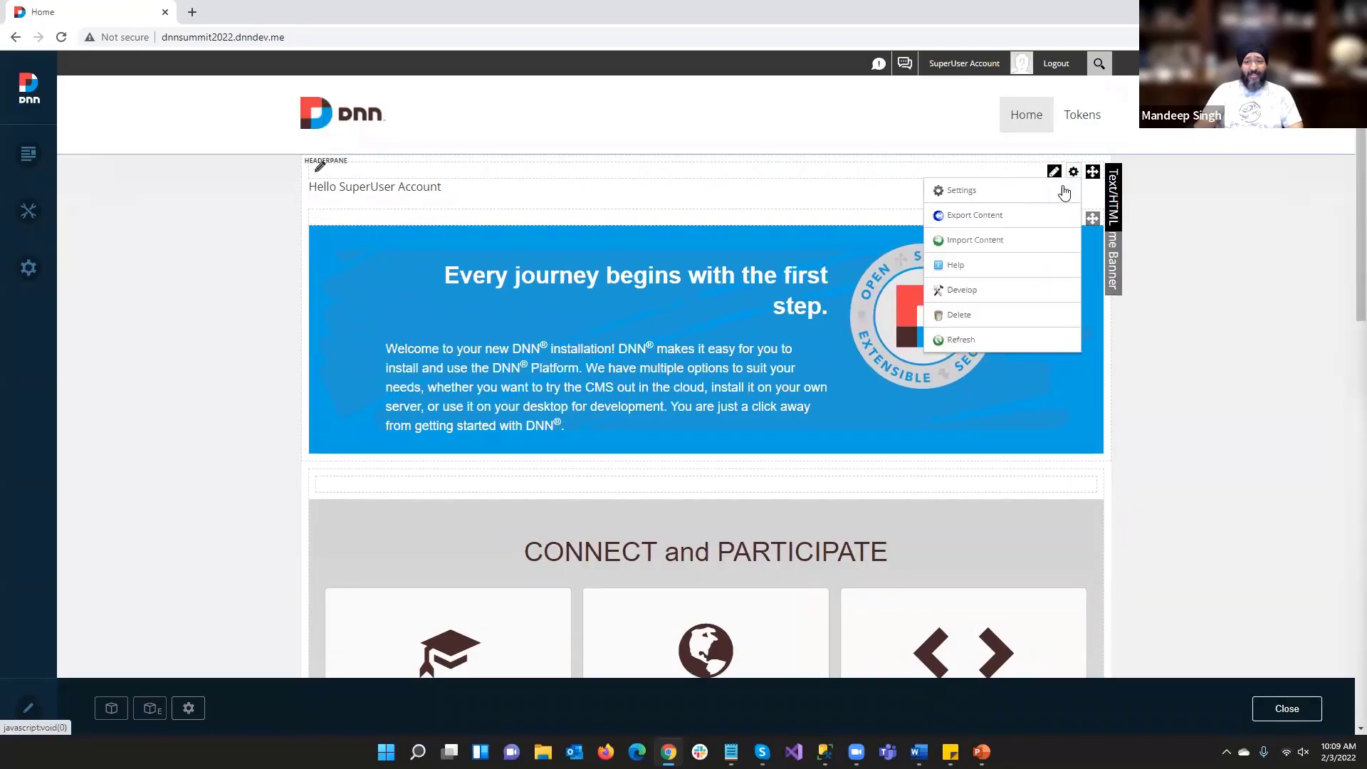
click(1042, 196)
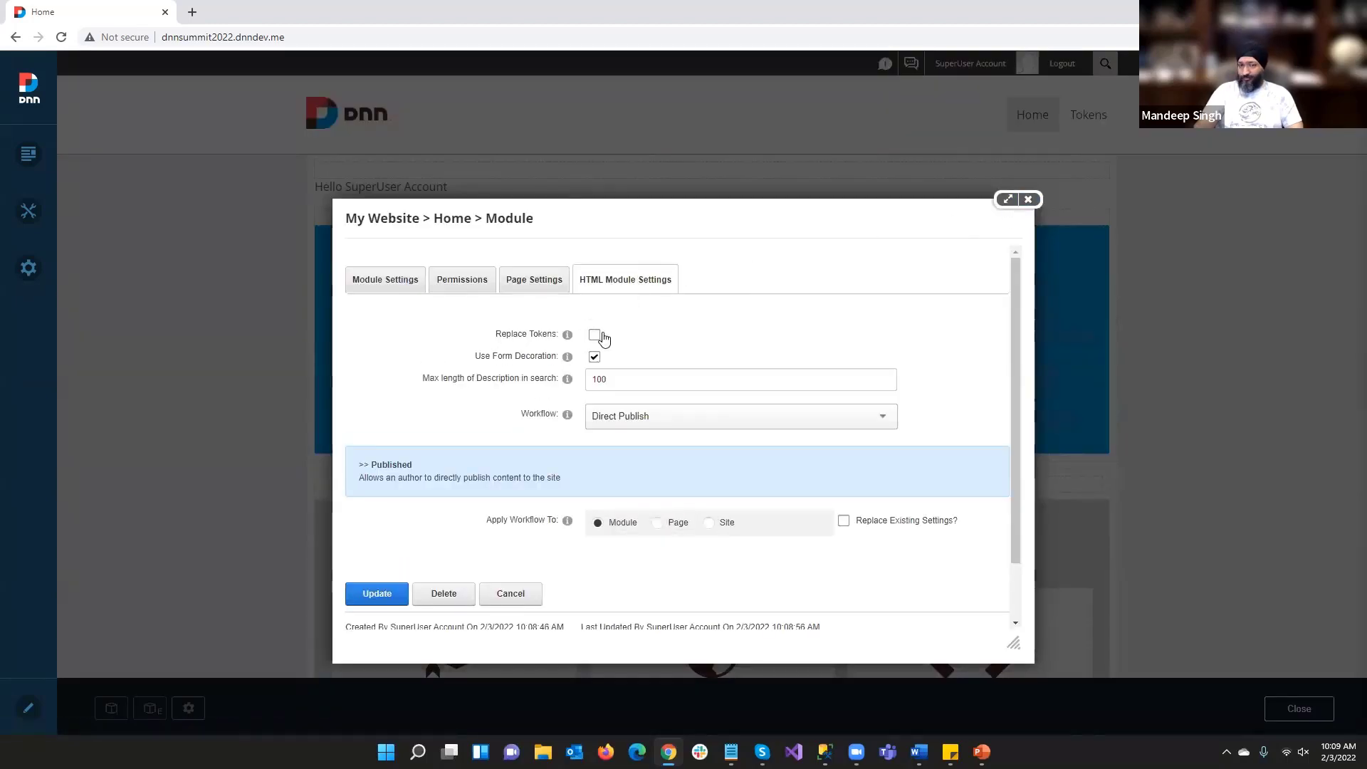
click(1029, 199)
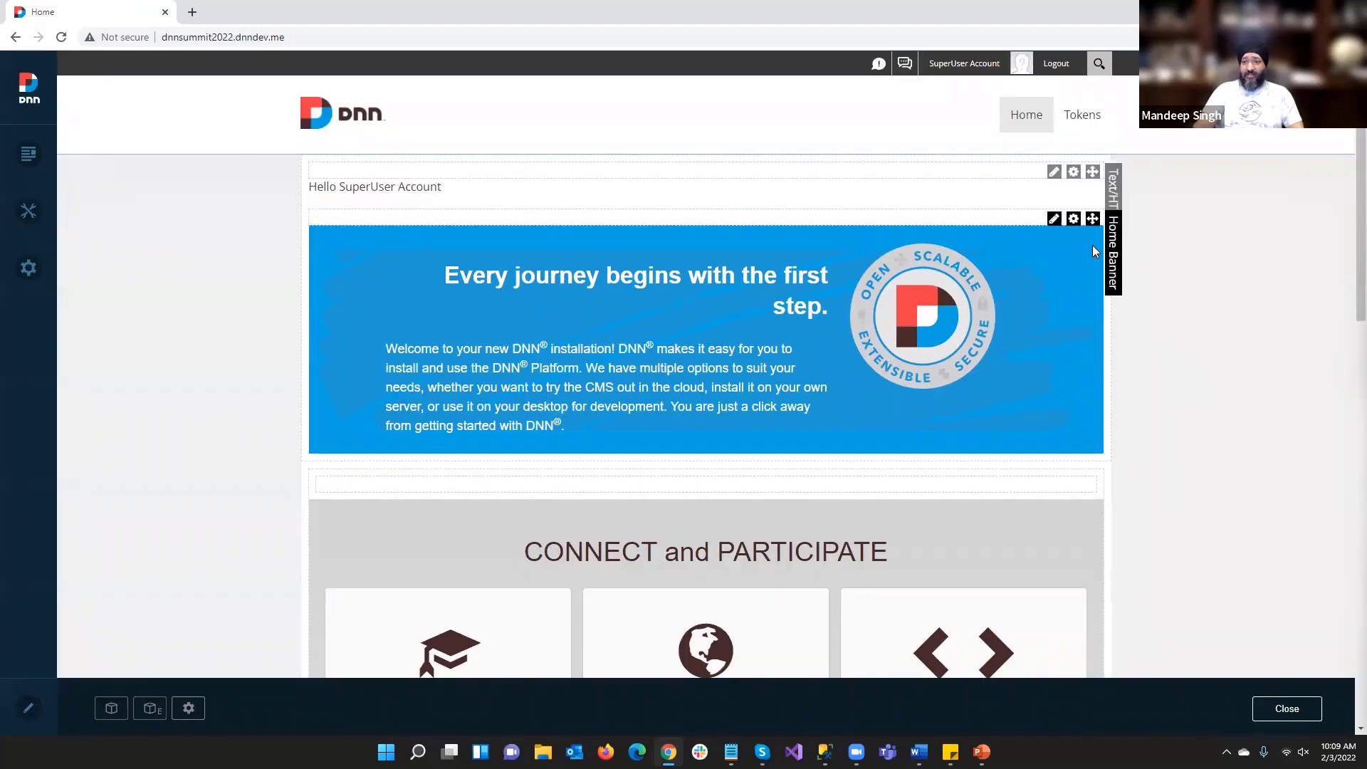
mouse_move(1073, 171)
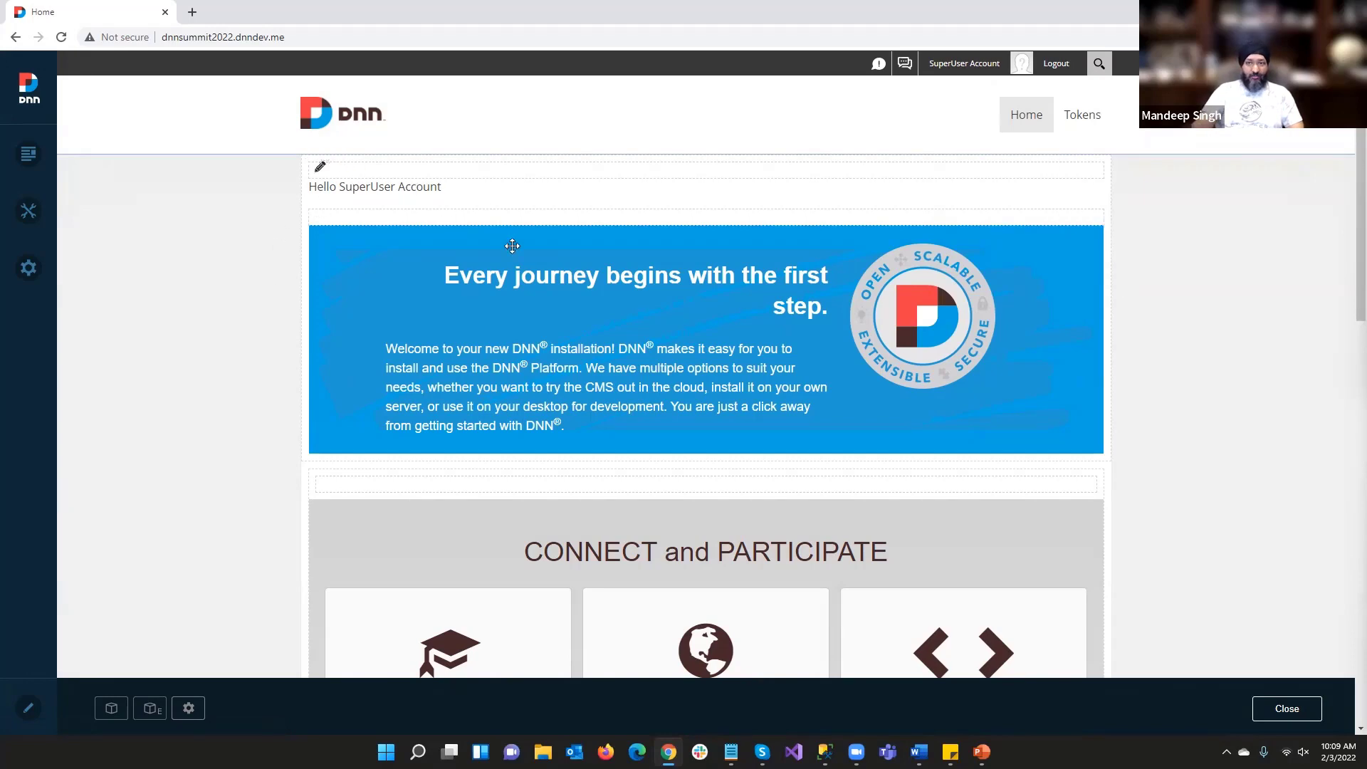
Test the {Core:Date.now|F} token from the core Date tokens on the Tokens page and select its output
click(1084, 115)
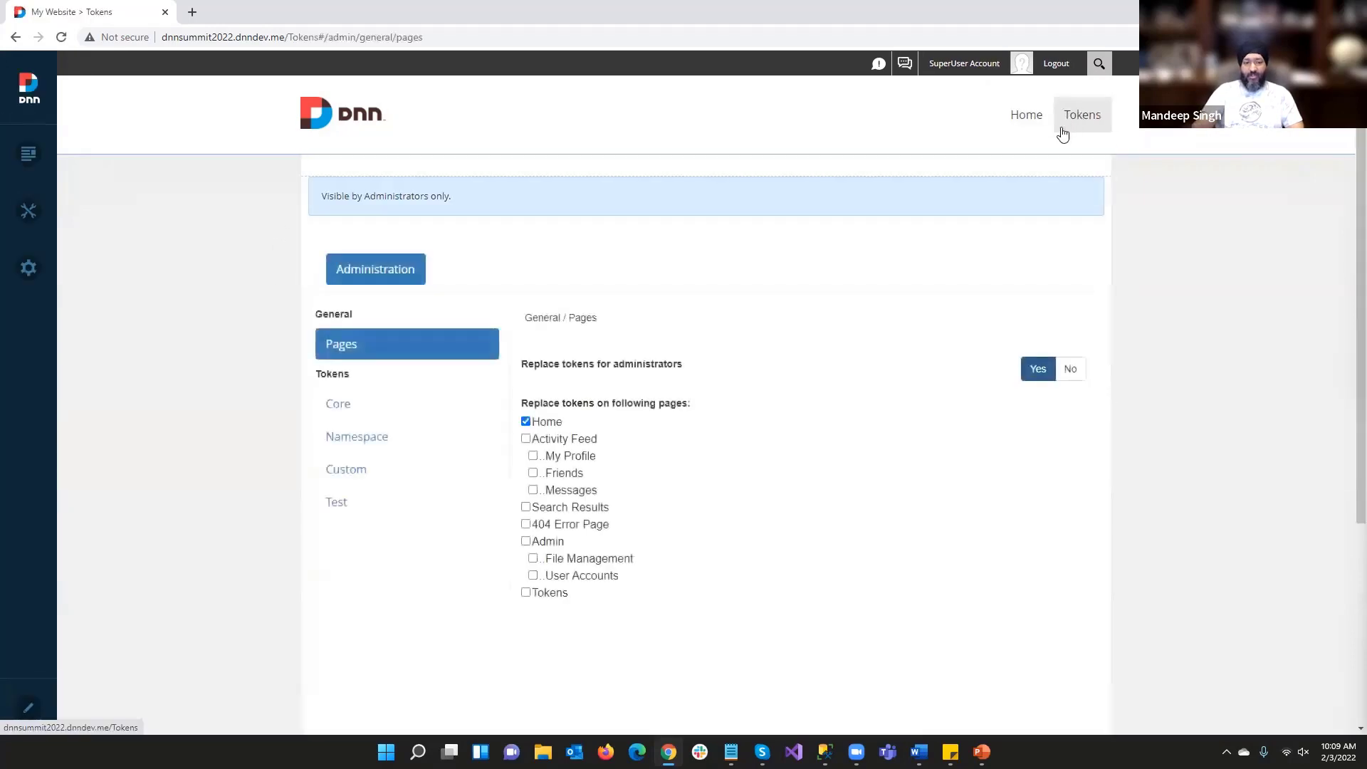
click(433, 407)
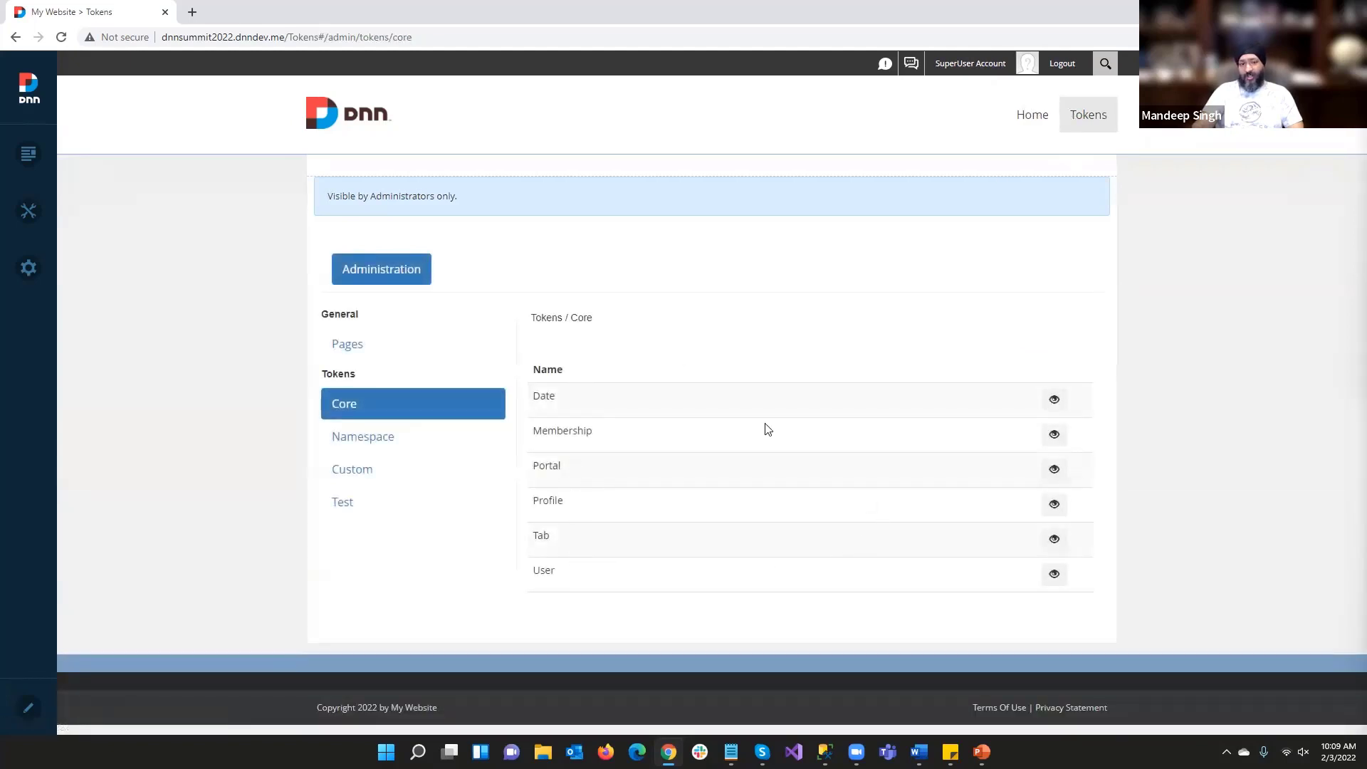
click(1054, 400)
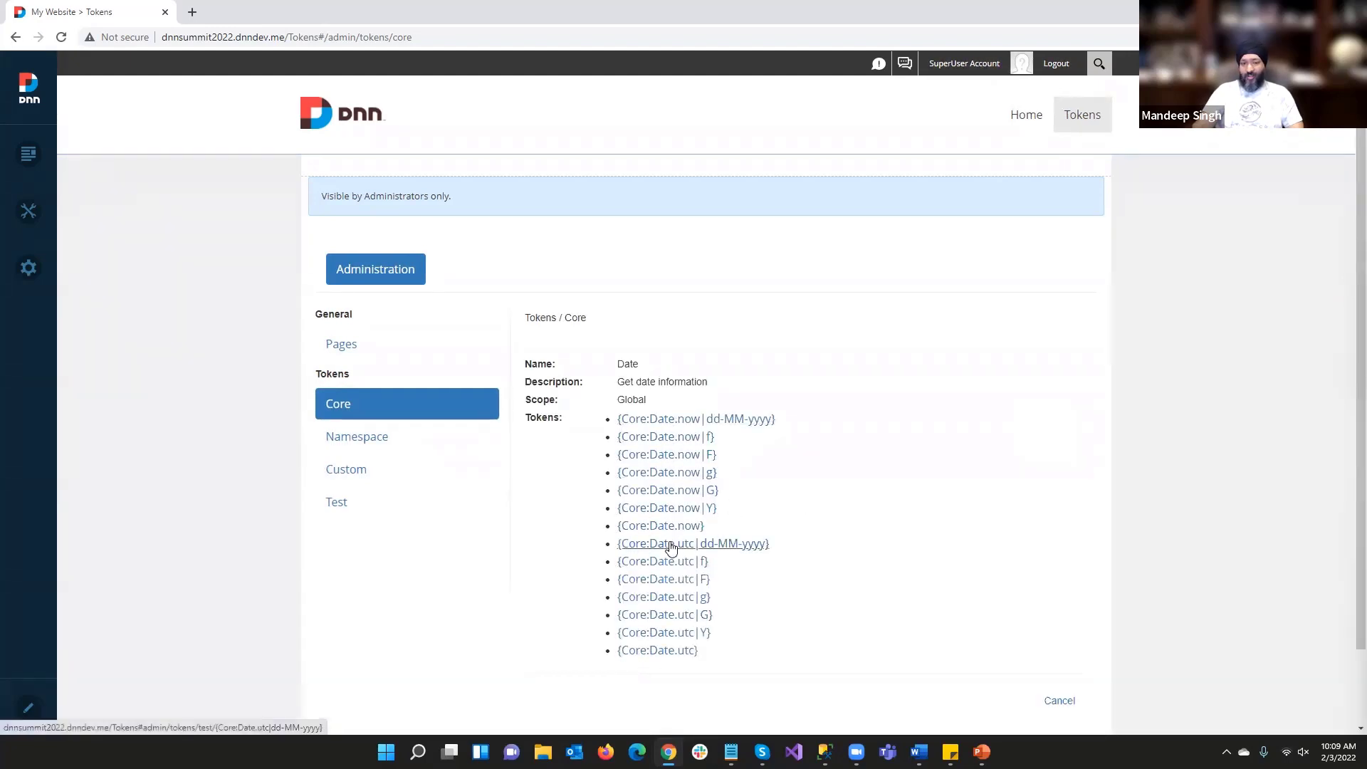
click(691, 458)
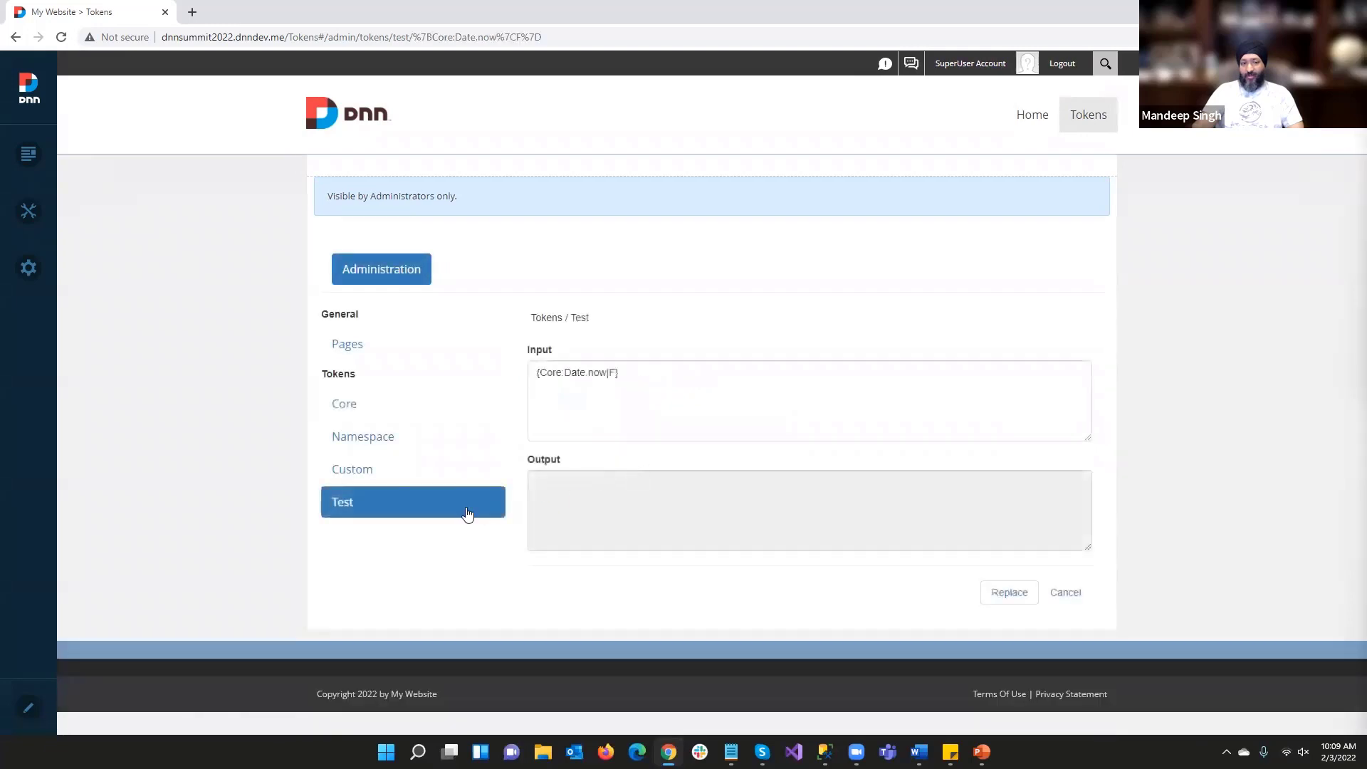
click(987, 602)
drag(718, 482, 534, 481)
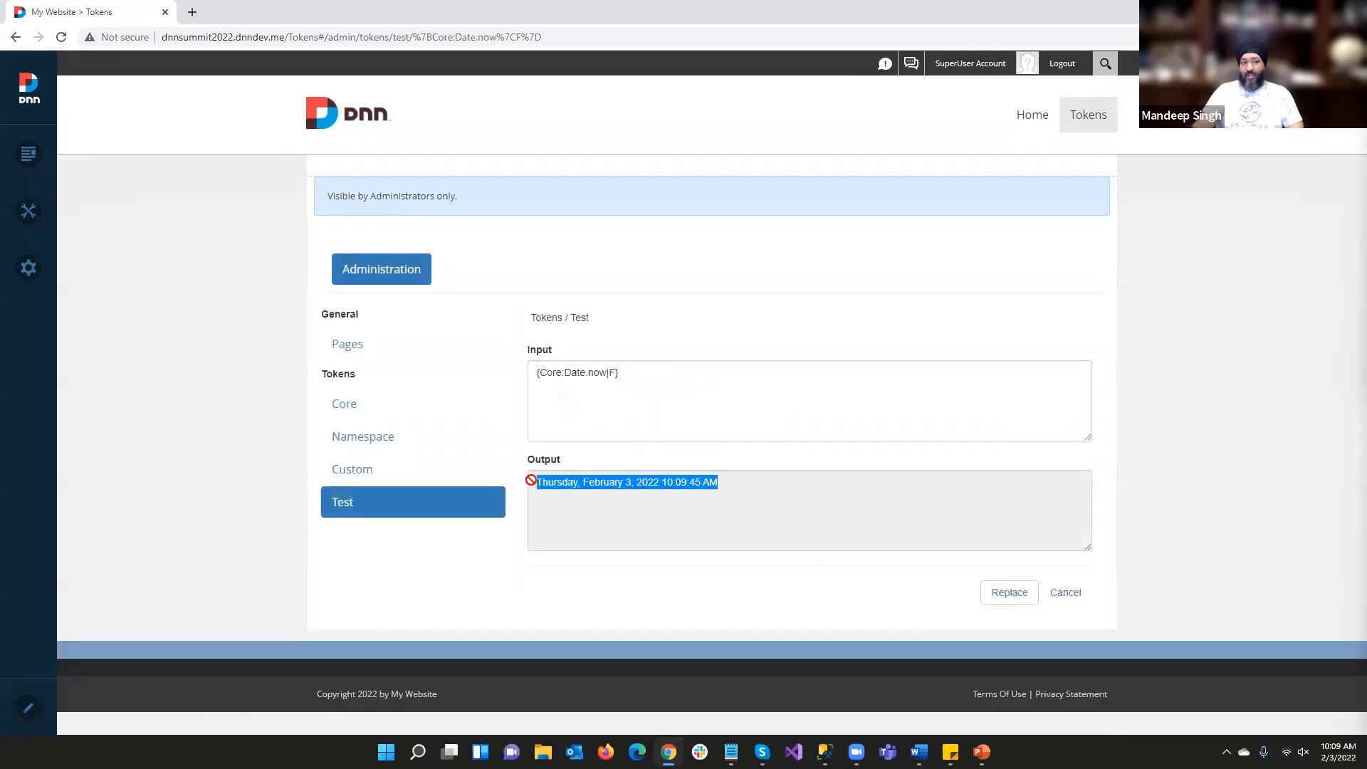
Examine the core Membership and Profile tokens, and look at the Namespace and Custom token lists
click(424, 417)
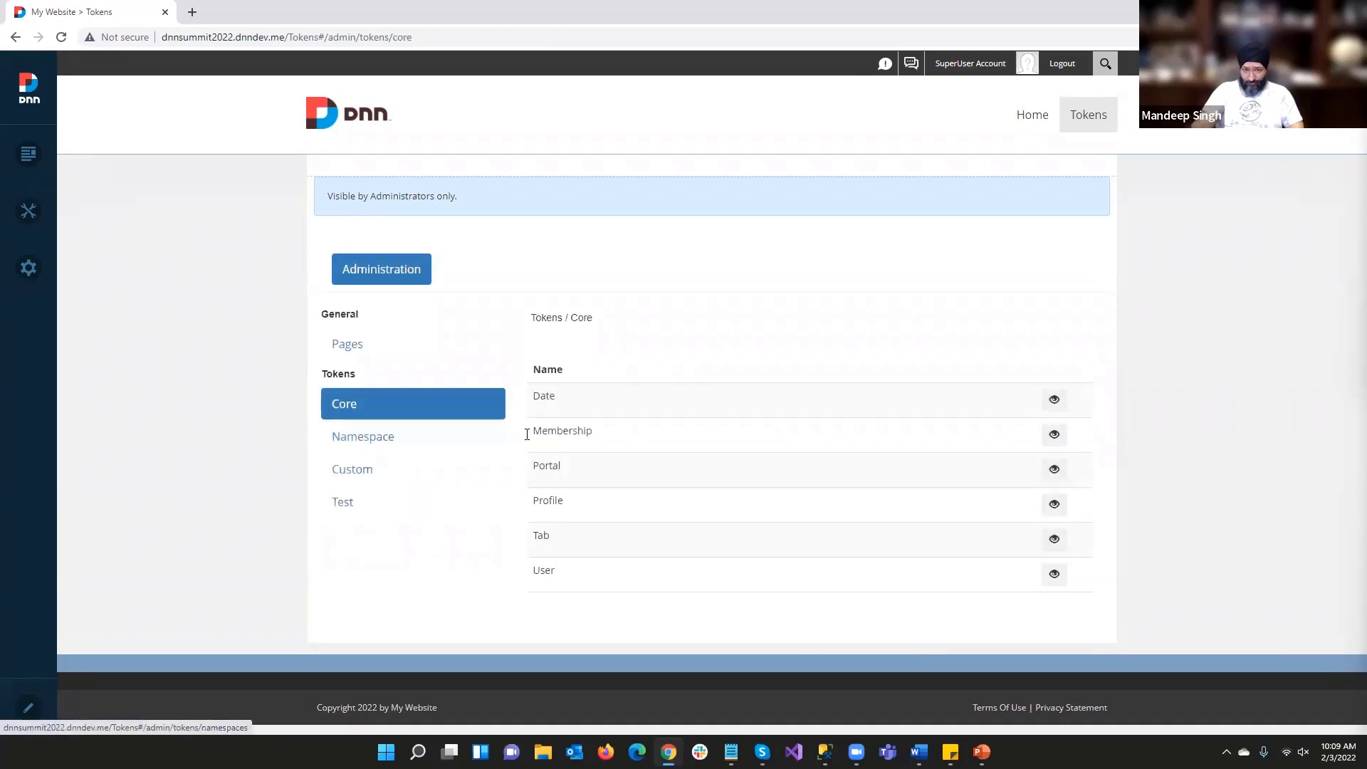
click(1054, 434)
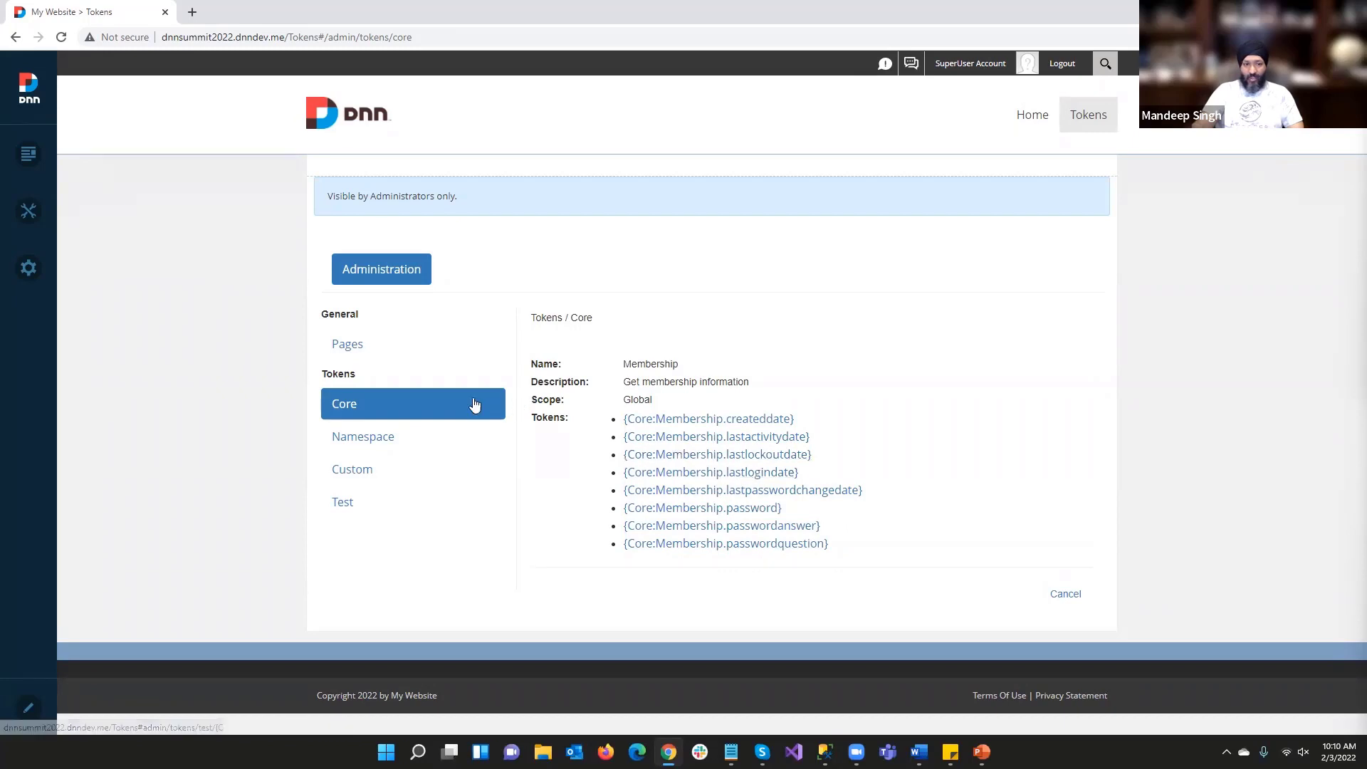
click(393, 352)
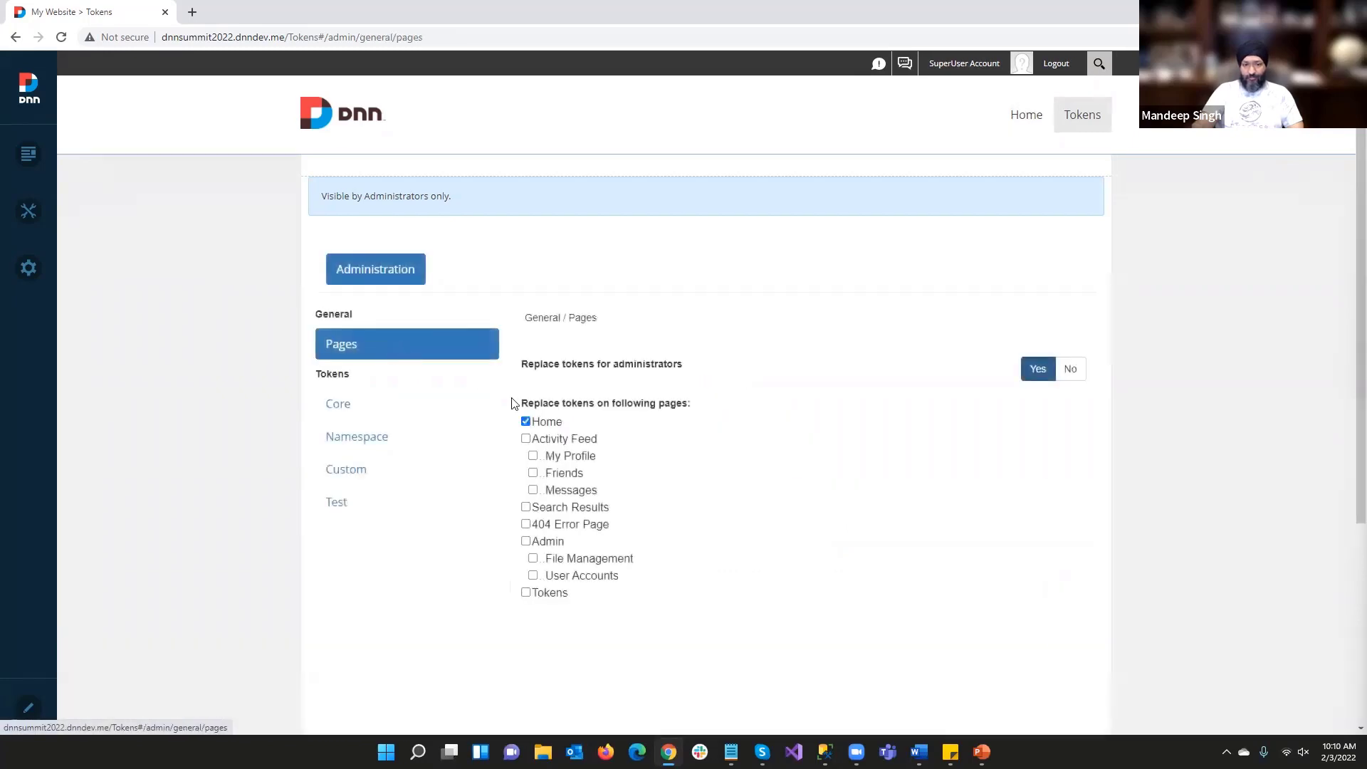
click(428, 401)
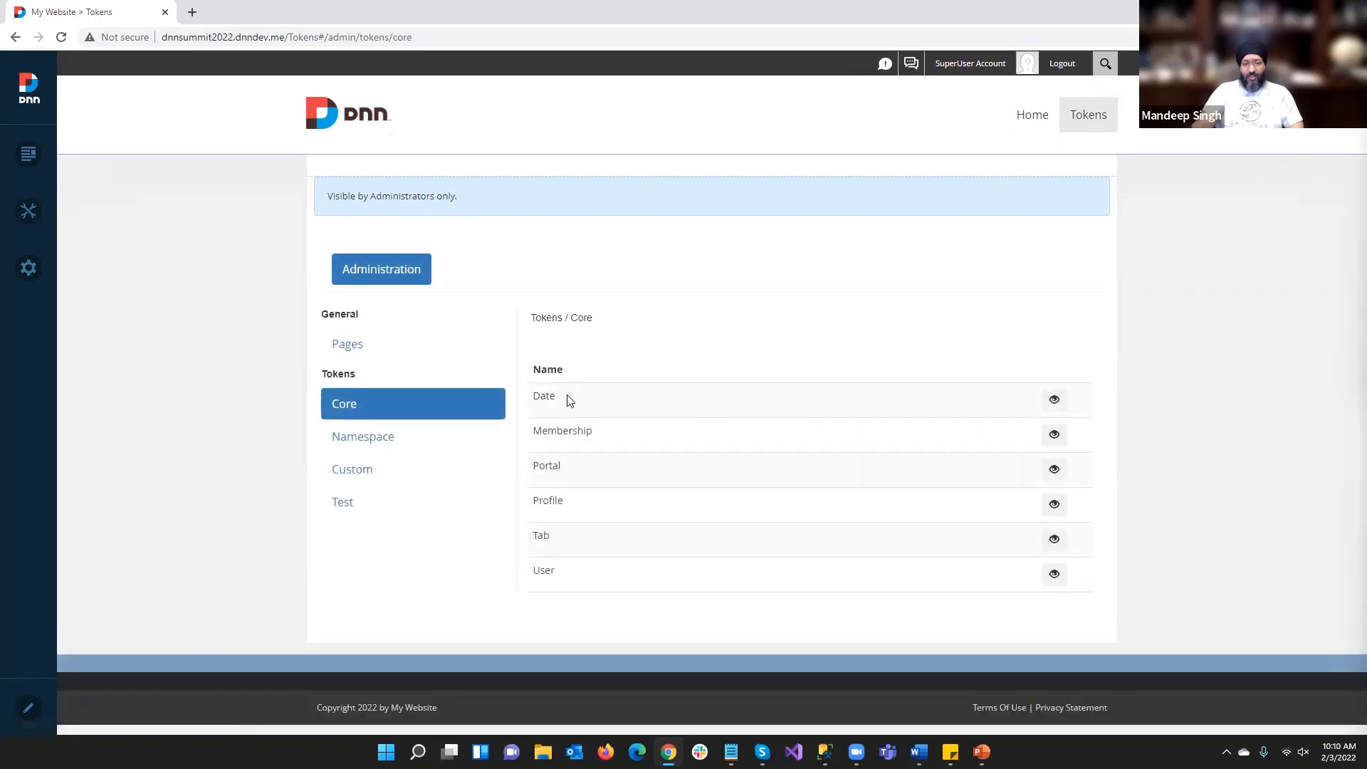
click(1054, 505)
scroll(819, 438, down, 4)
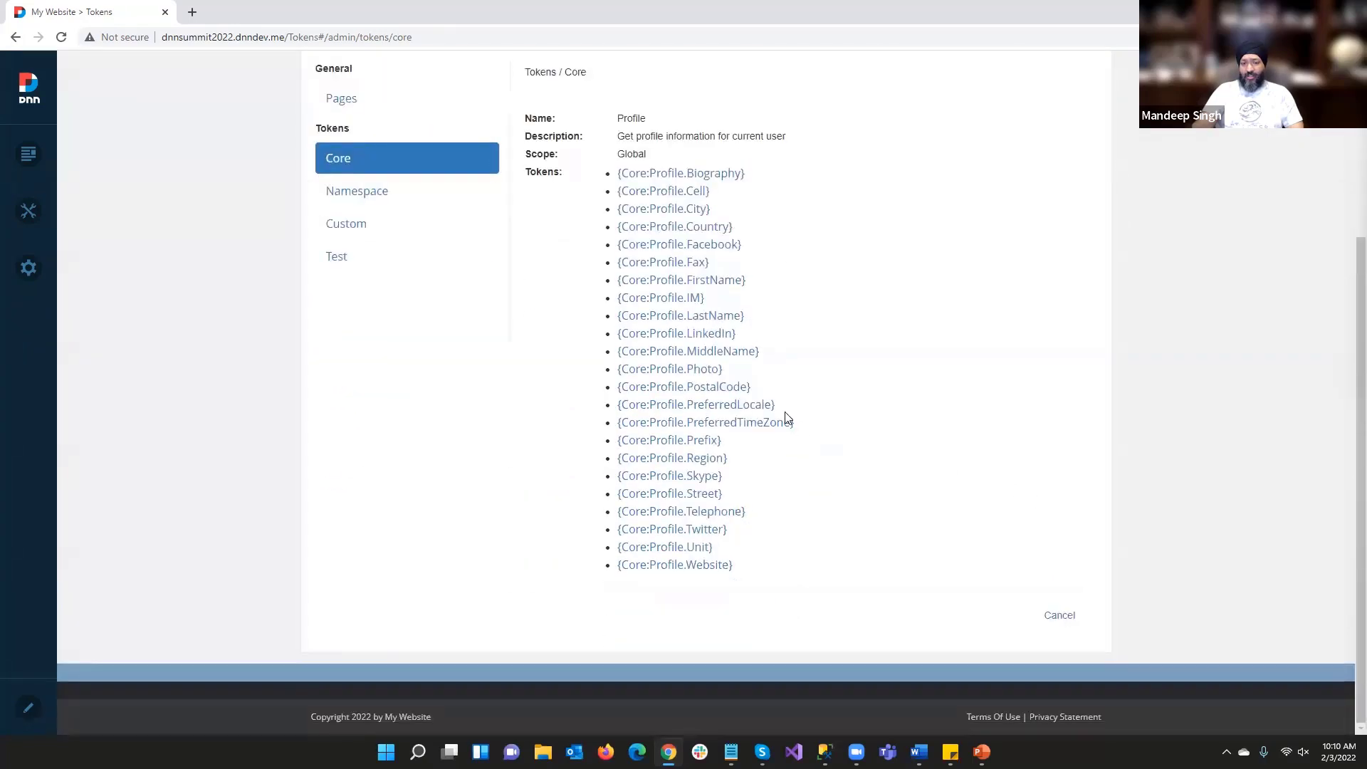
scroll(784, 413, up, 1)
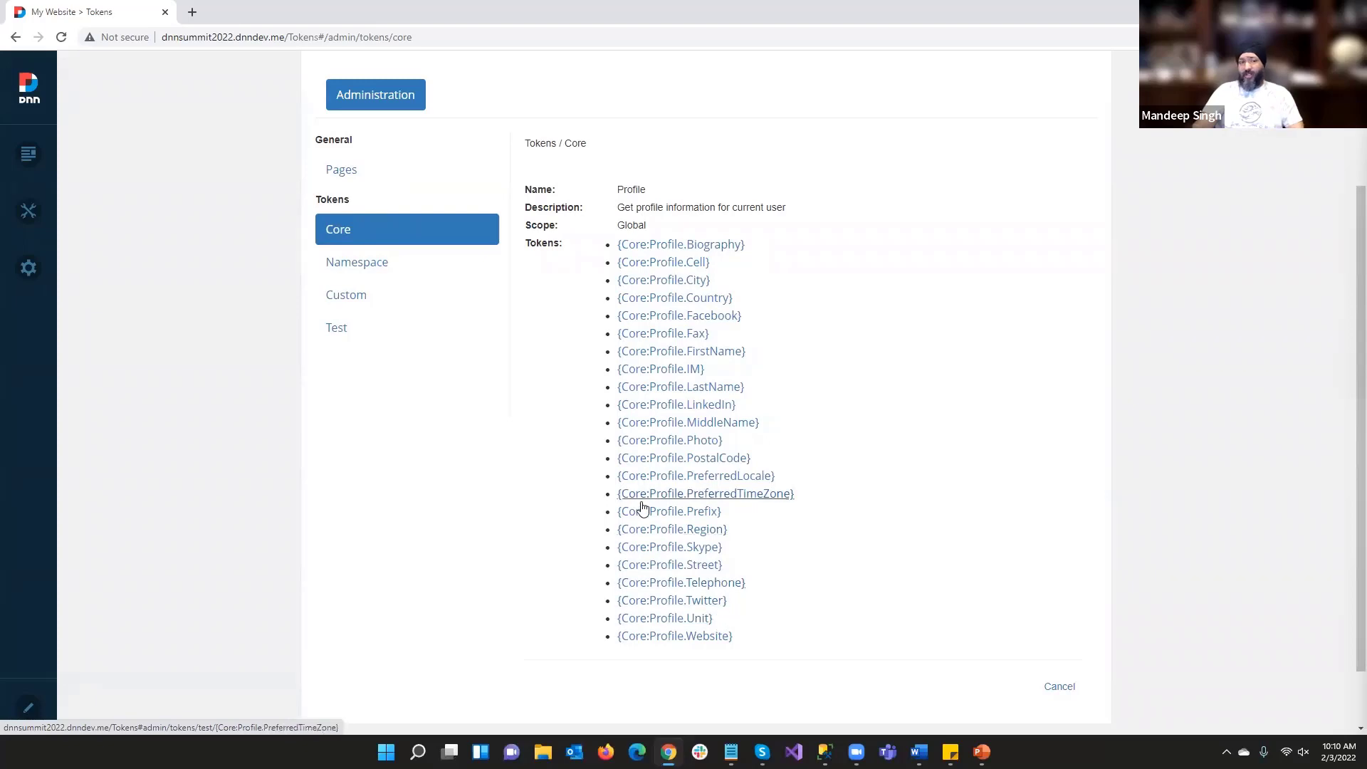
scroll(643, 507, up, 1)
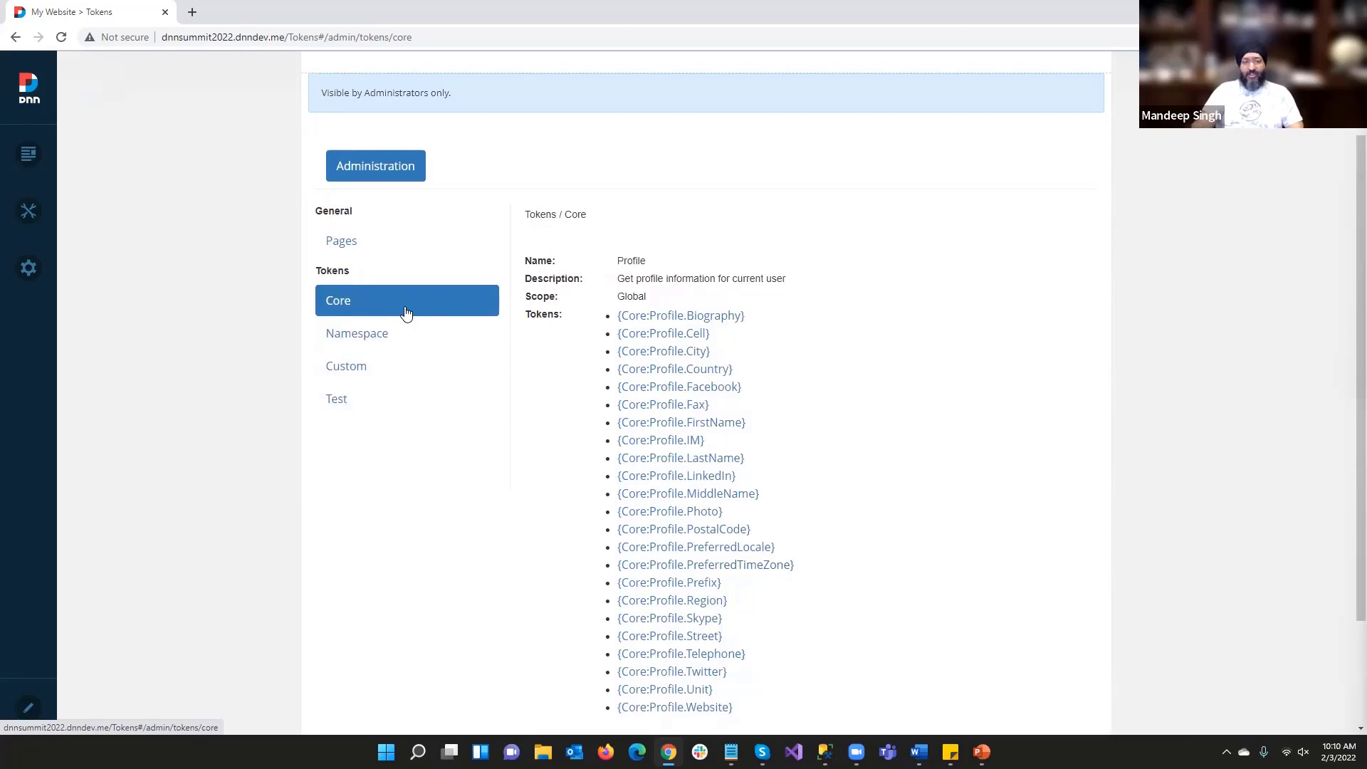
scroll(406, 314, up, 2)
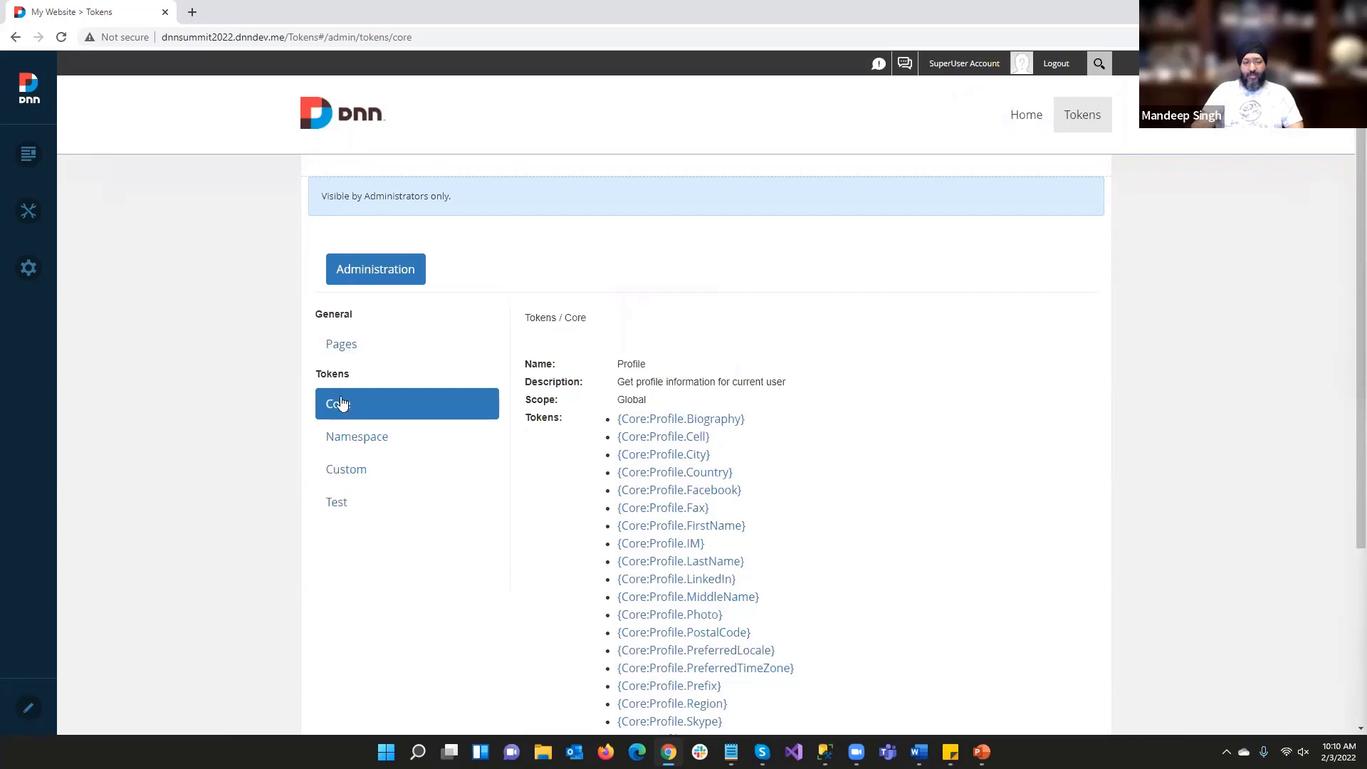
click(382, 447)
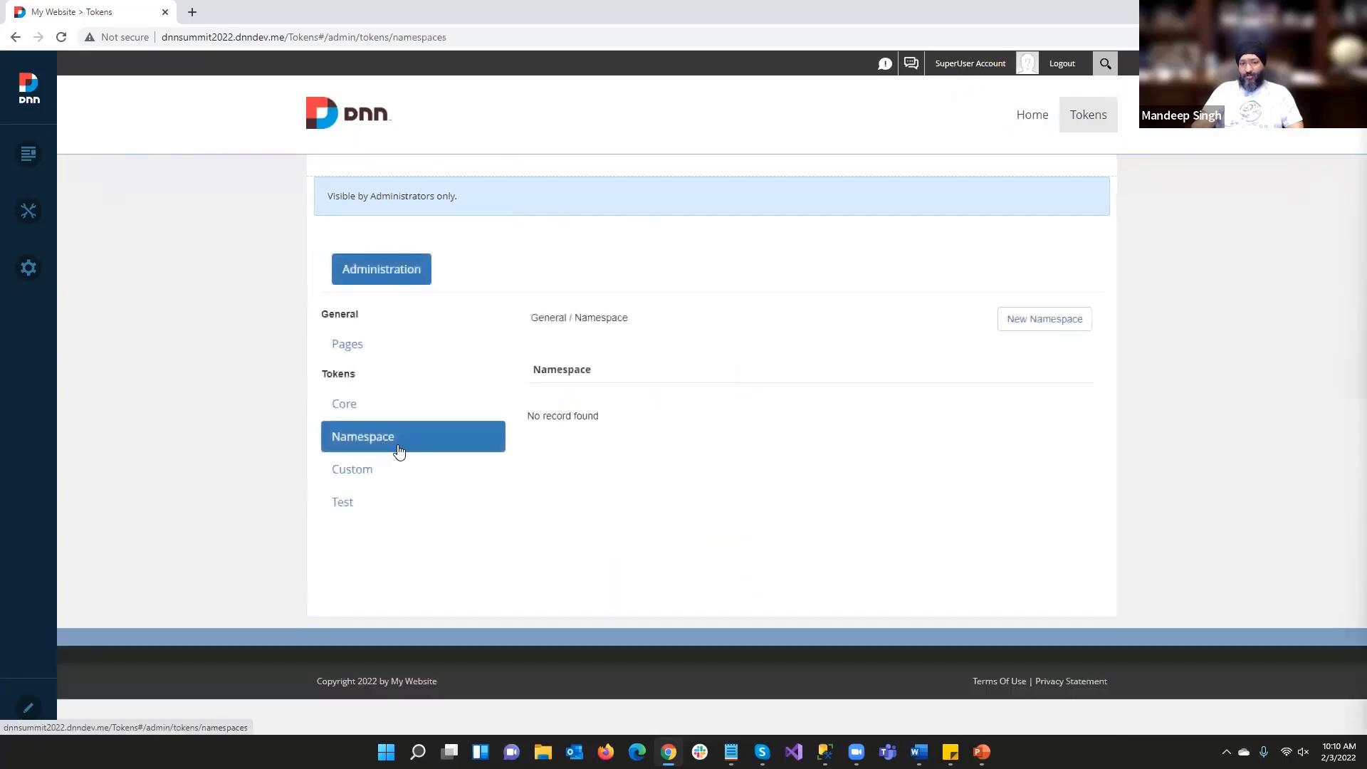
click(426, 487)
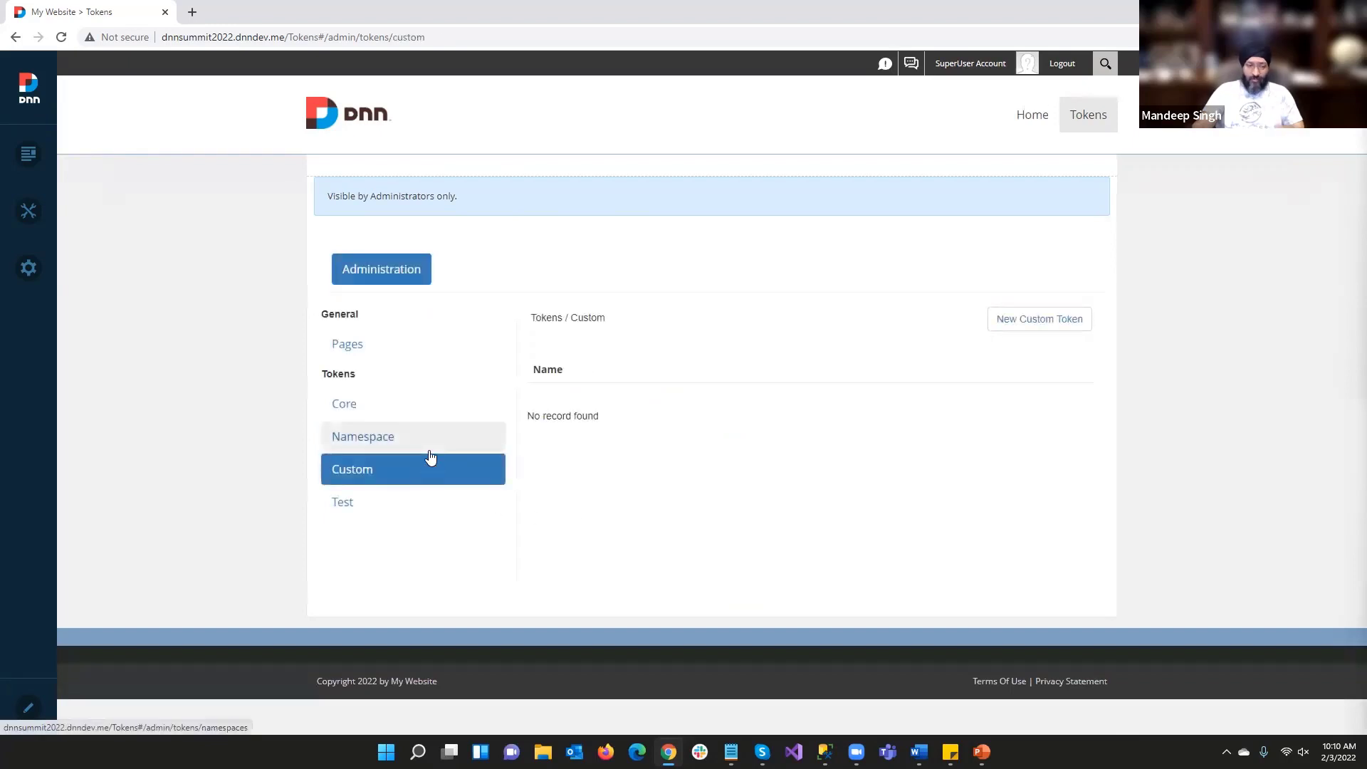
Start a new namespace on the Tokens page and name it "Mandeeps"
click(431, 457)
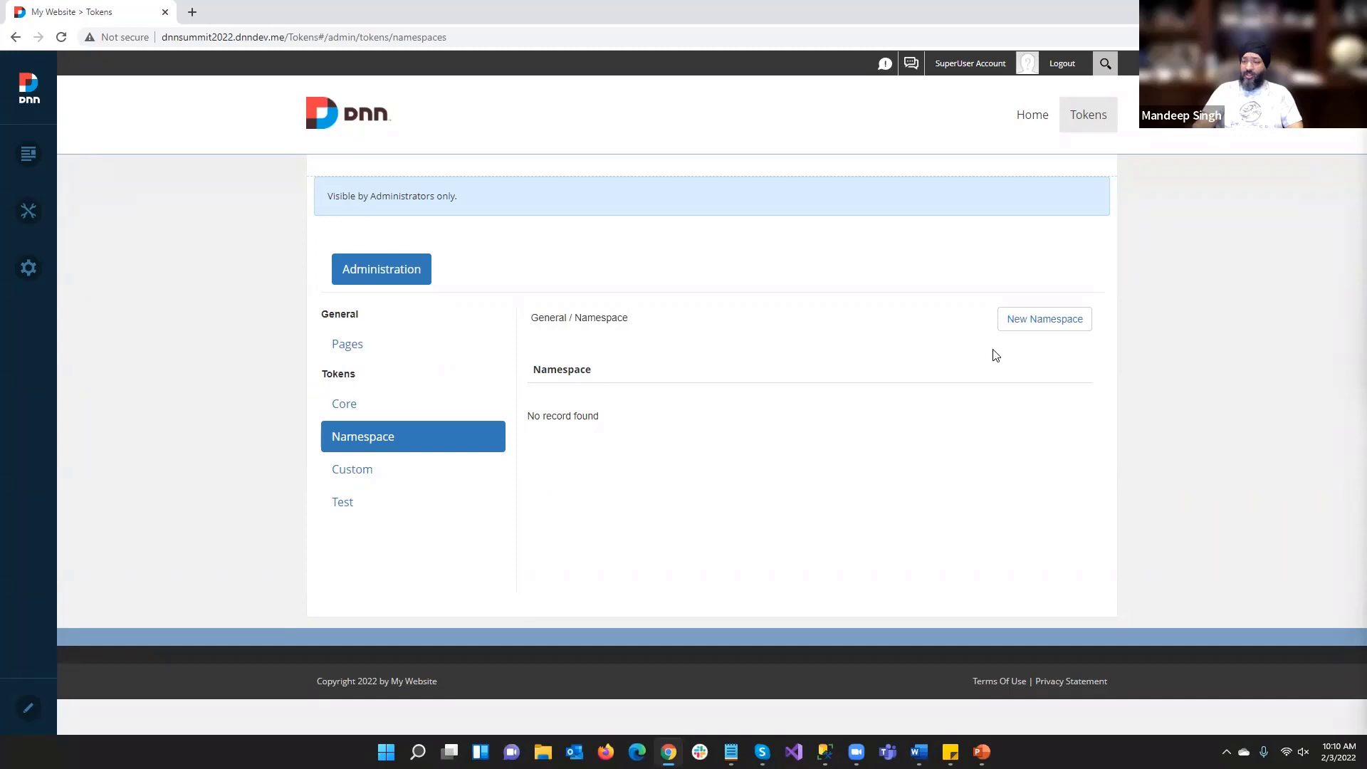
click(1023, 327)
click(1029, 372)
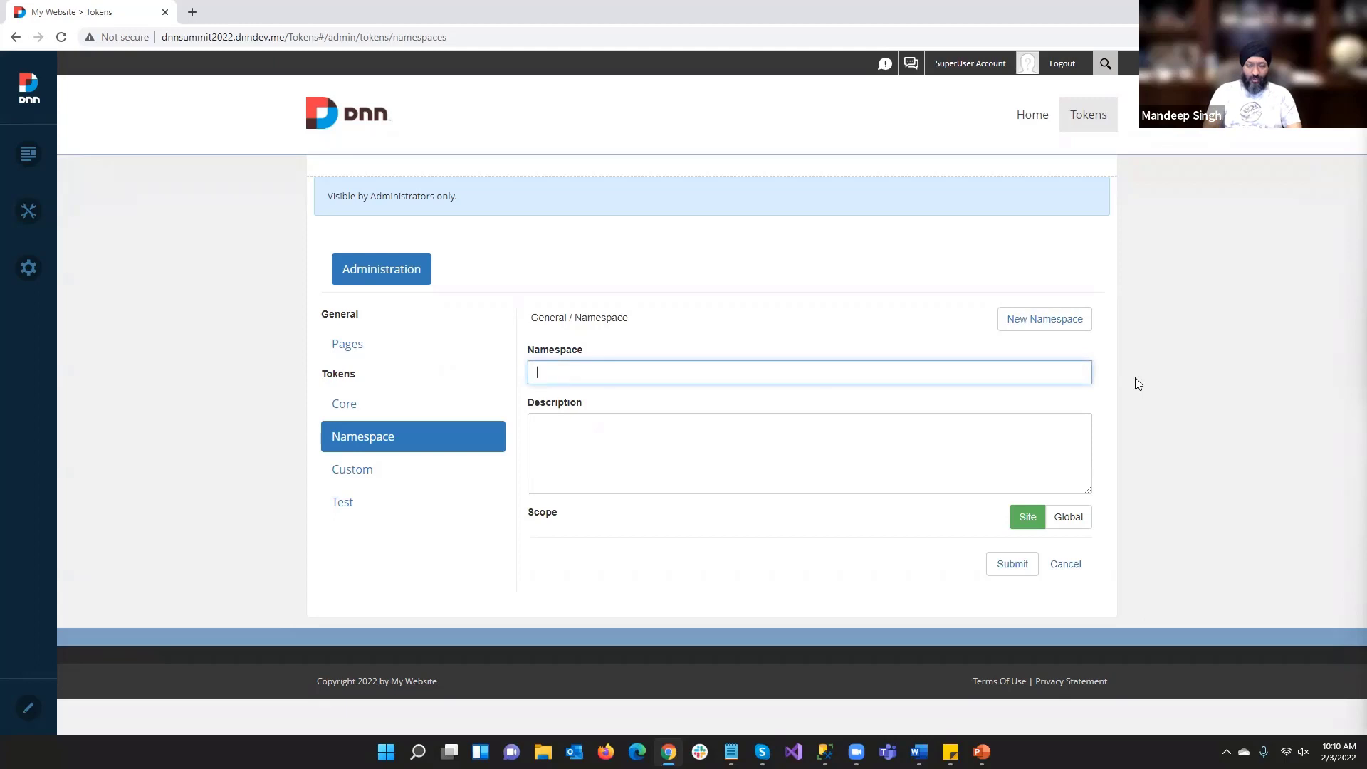
text(Mandeeps)
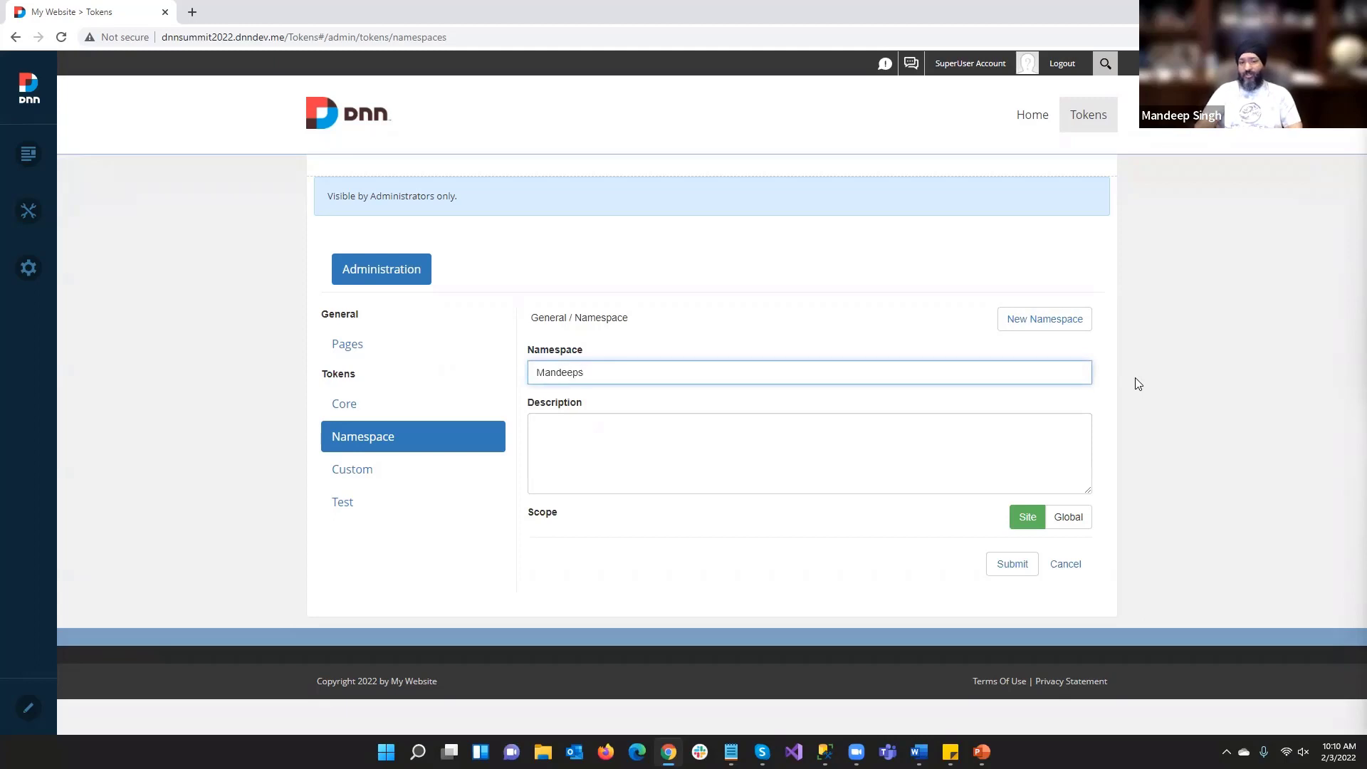
key(ctrl+a)
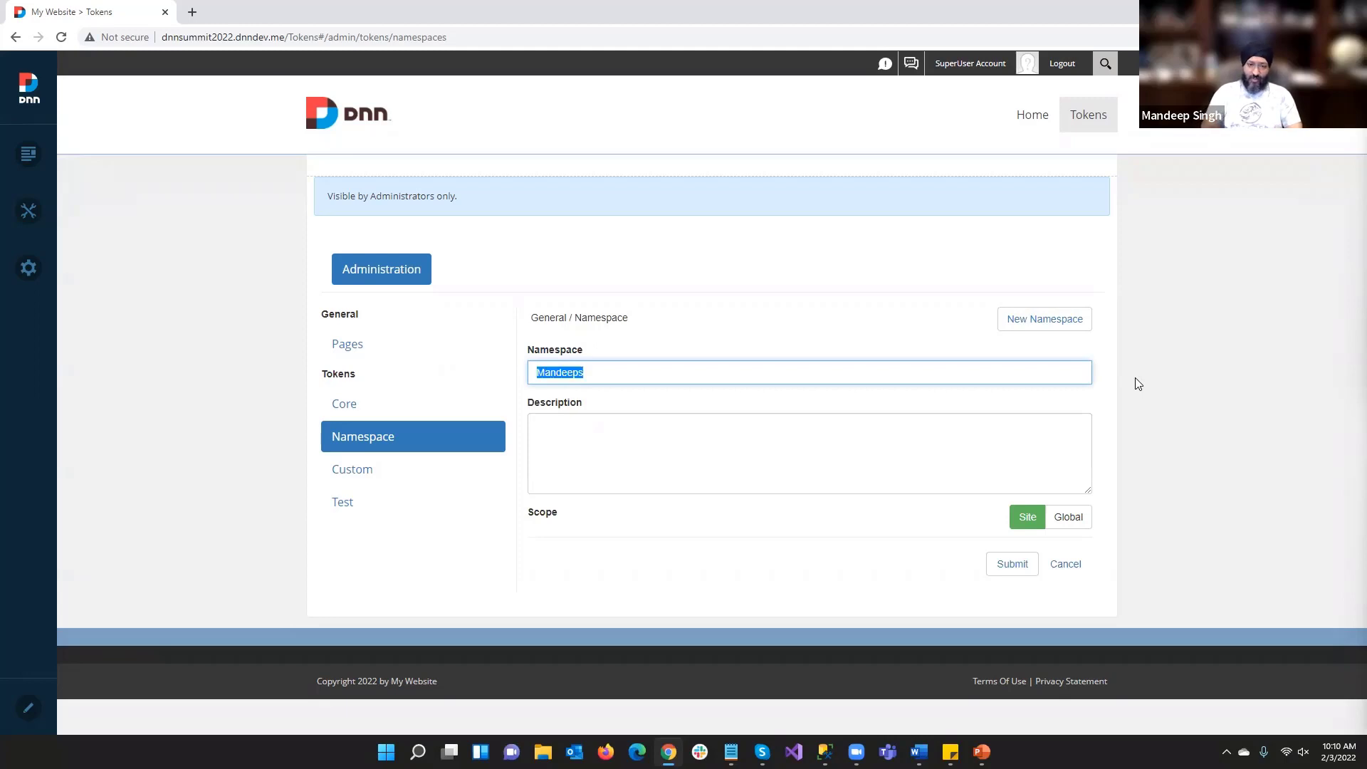
text(my)
key(ctrl+a)
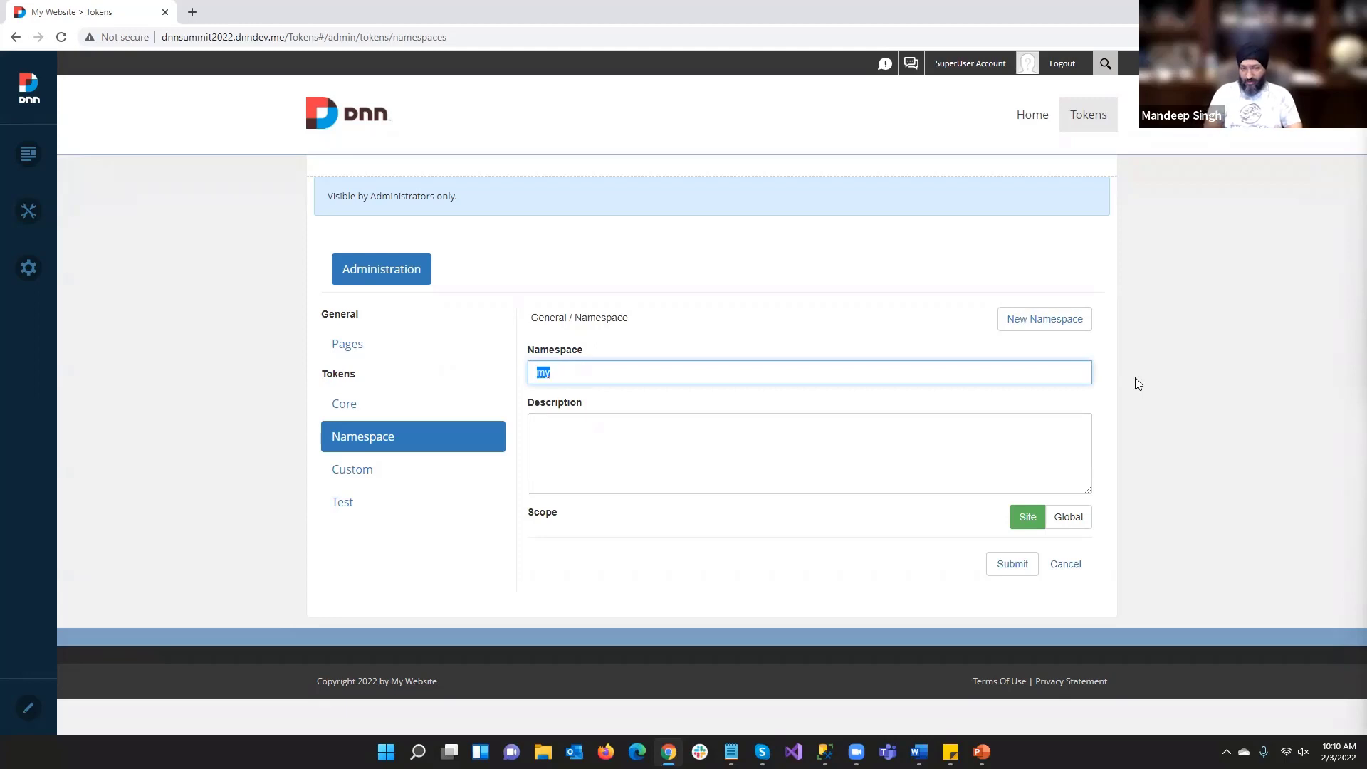
text(Mandeeps)
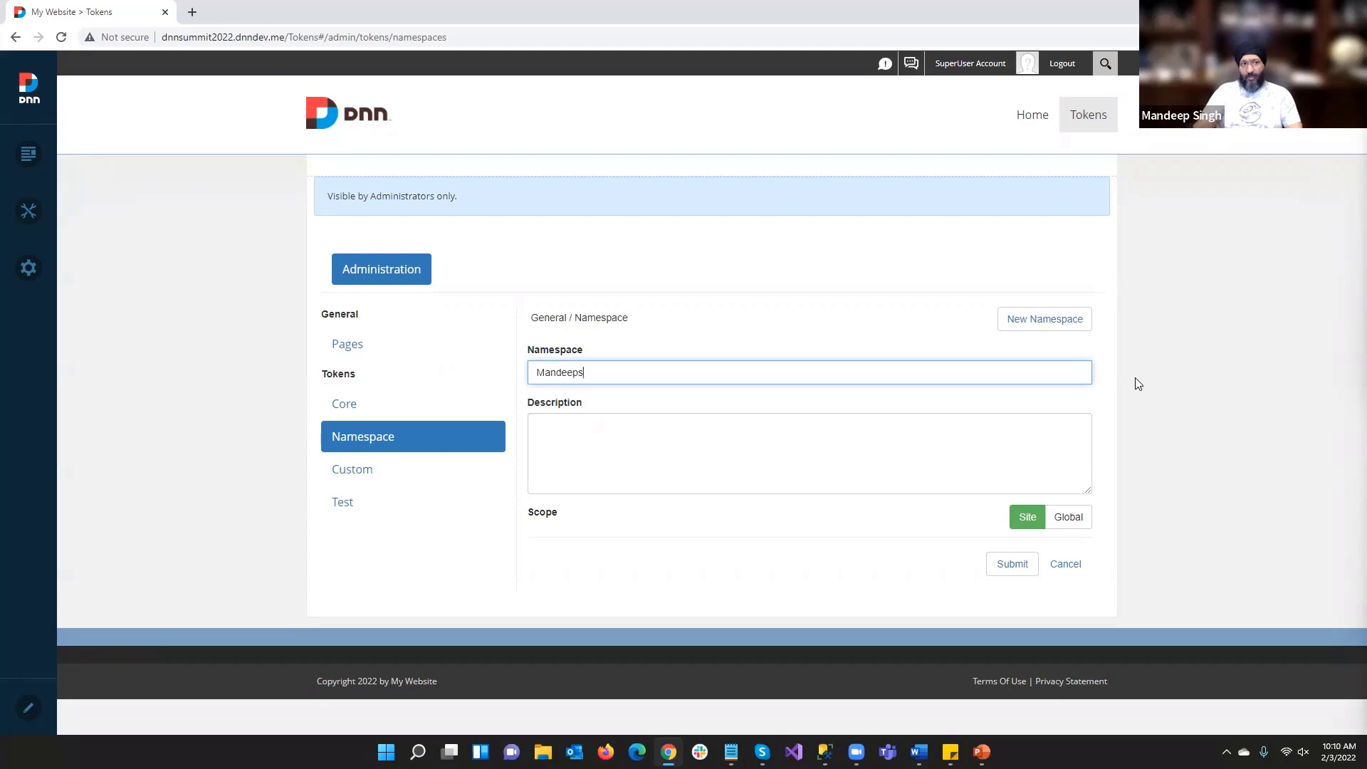
Give the Mandeeps namespace the description "Sitewide namespace" and submit it
click(858, 444)
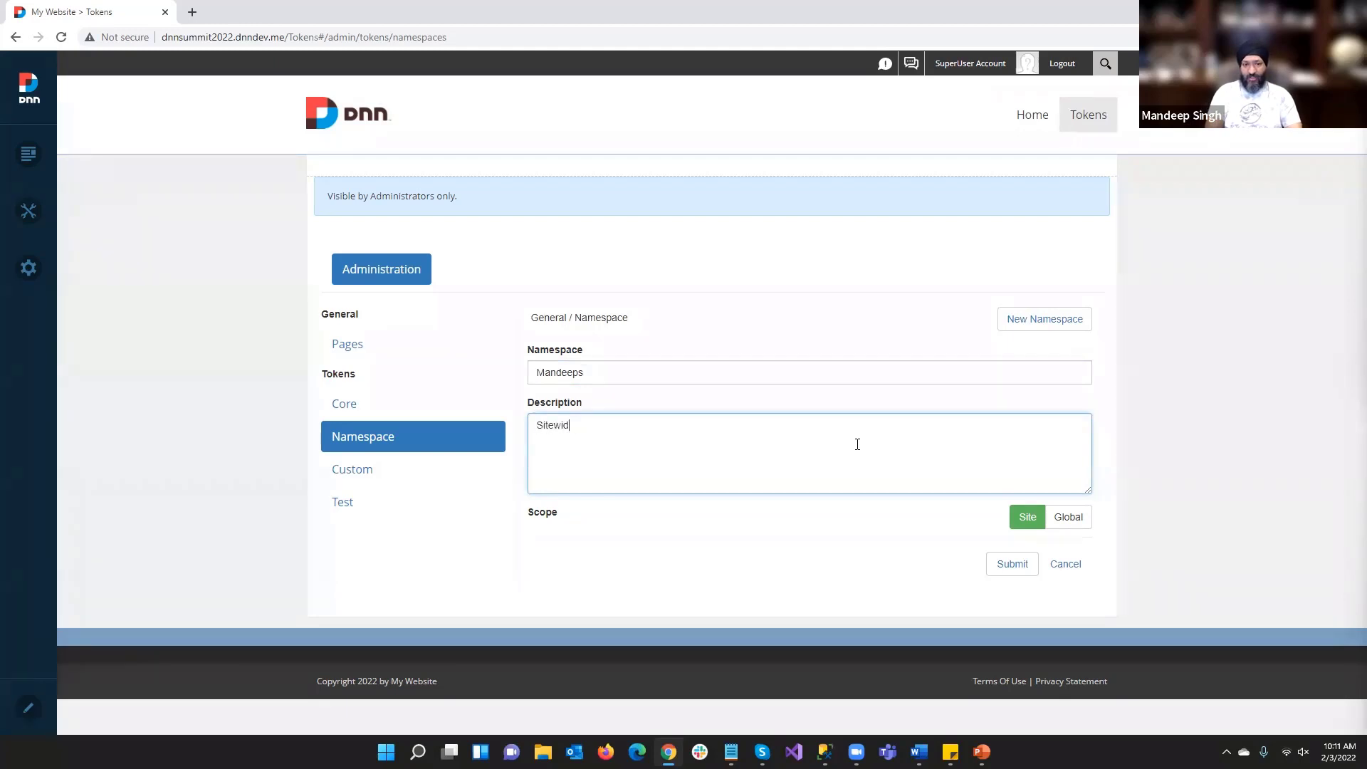
text(e namespace)
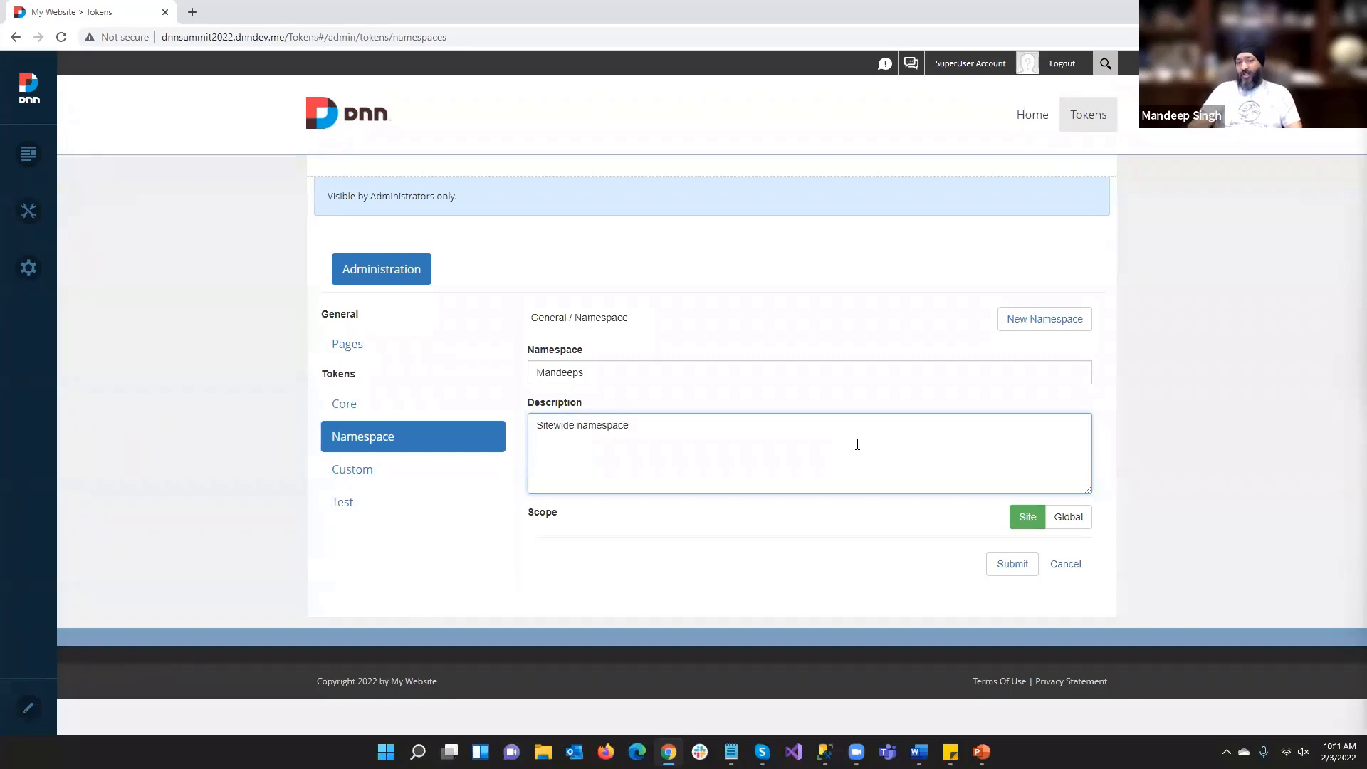
click(586, 531)
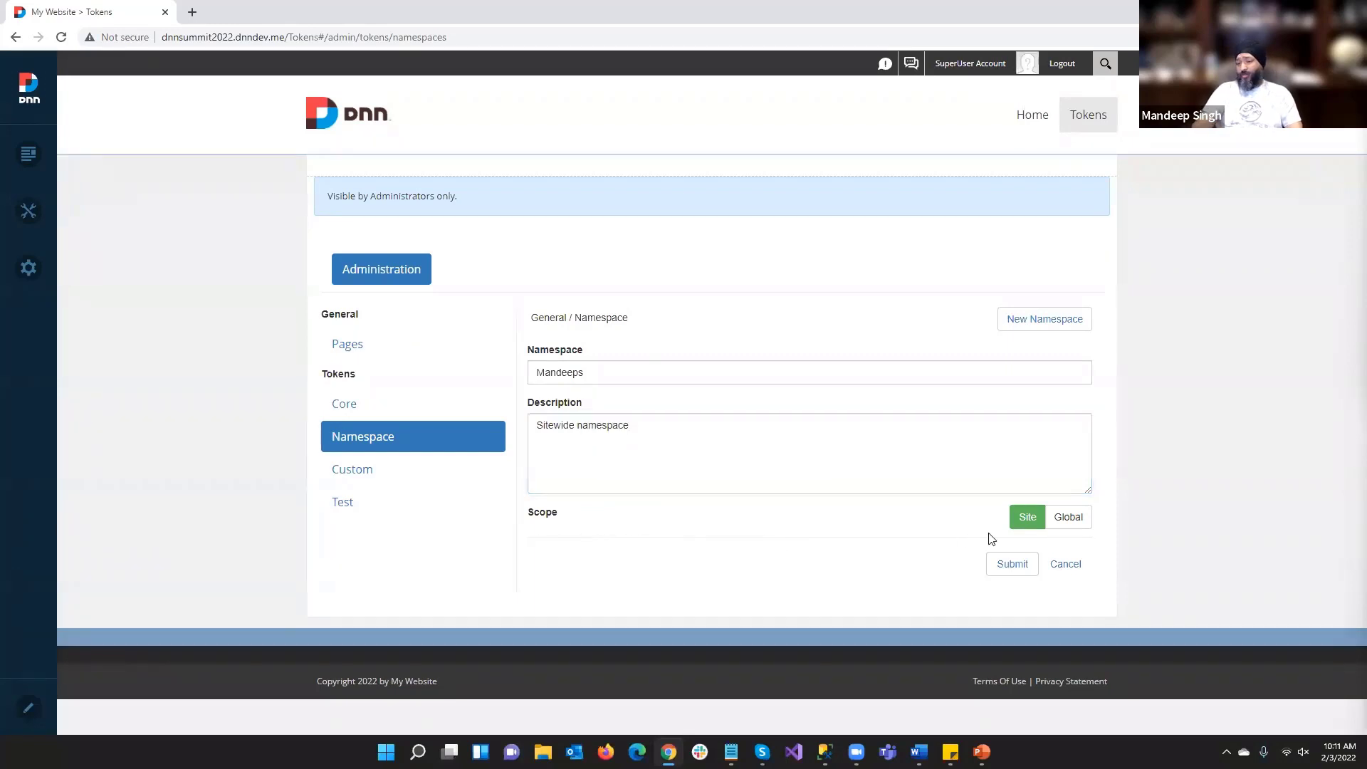
double_click(585, 374)
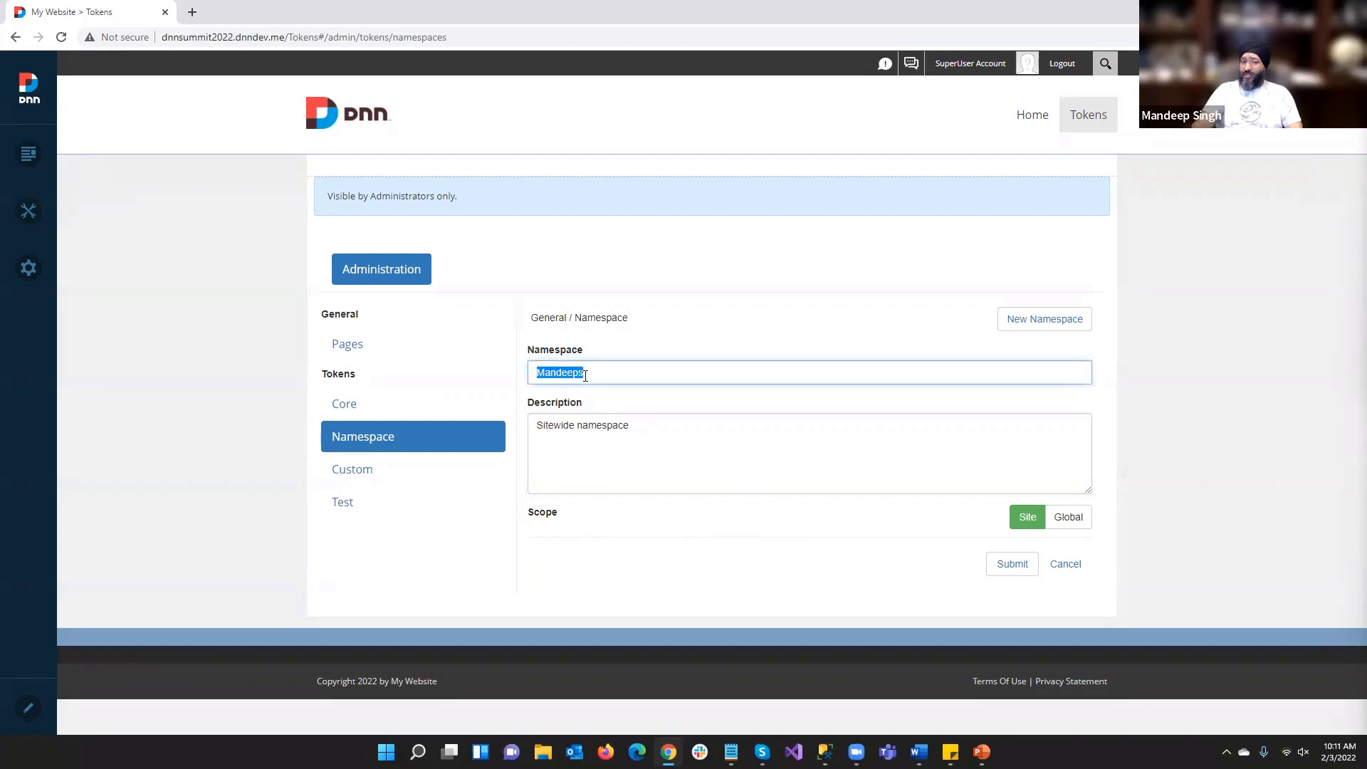
click(839, 557)
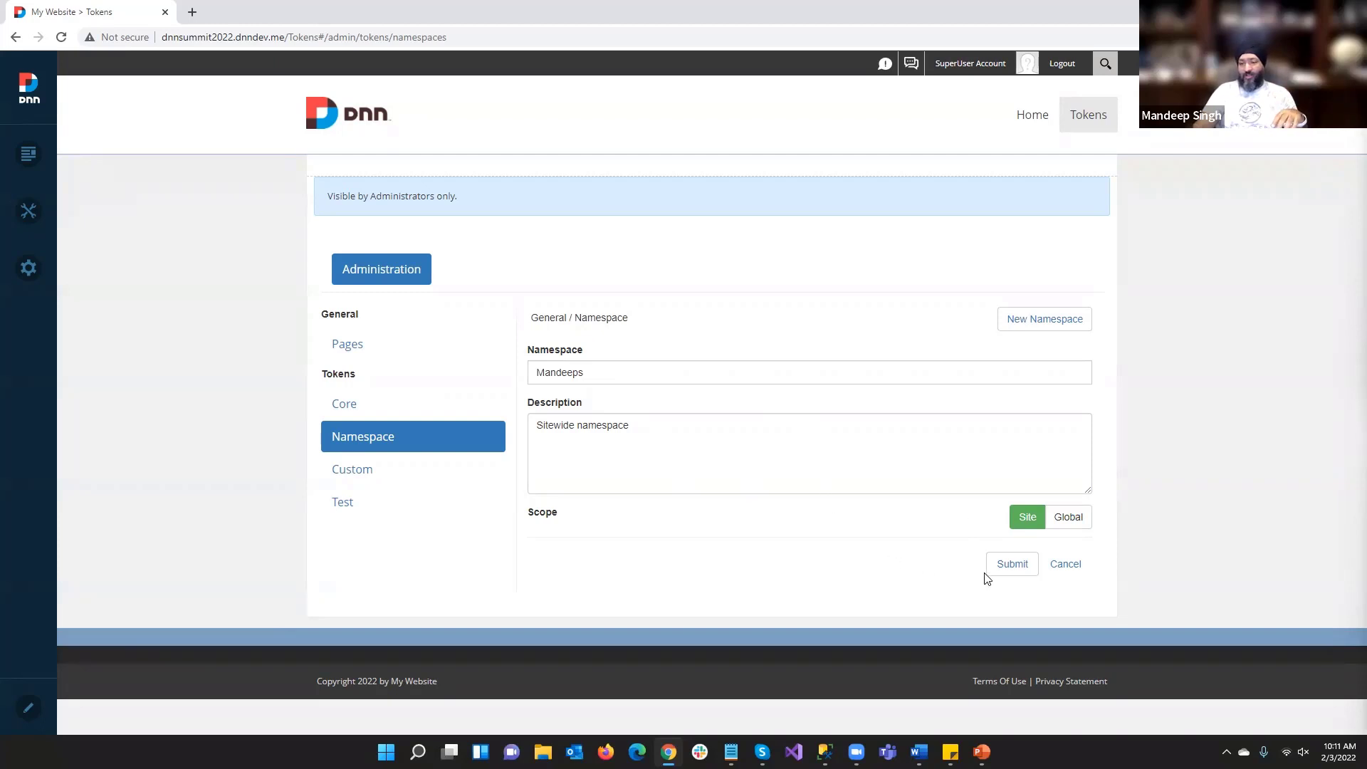
click(1007, 572)
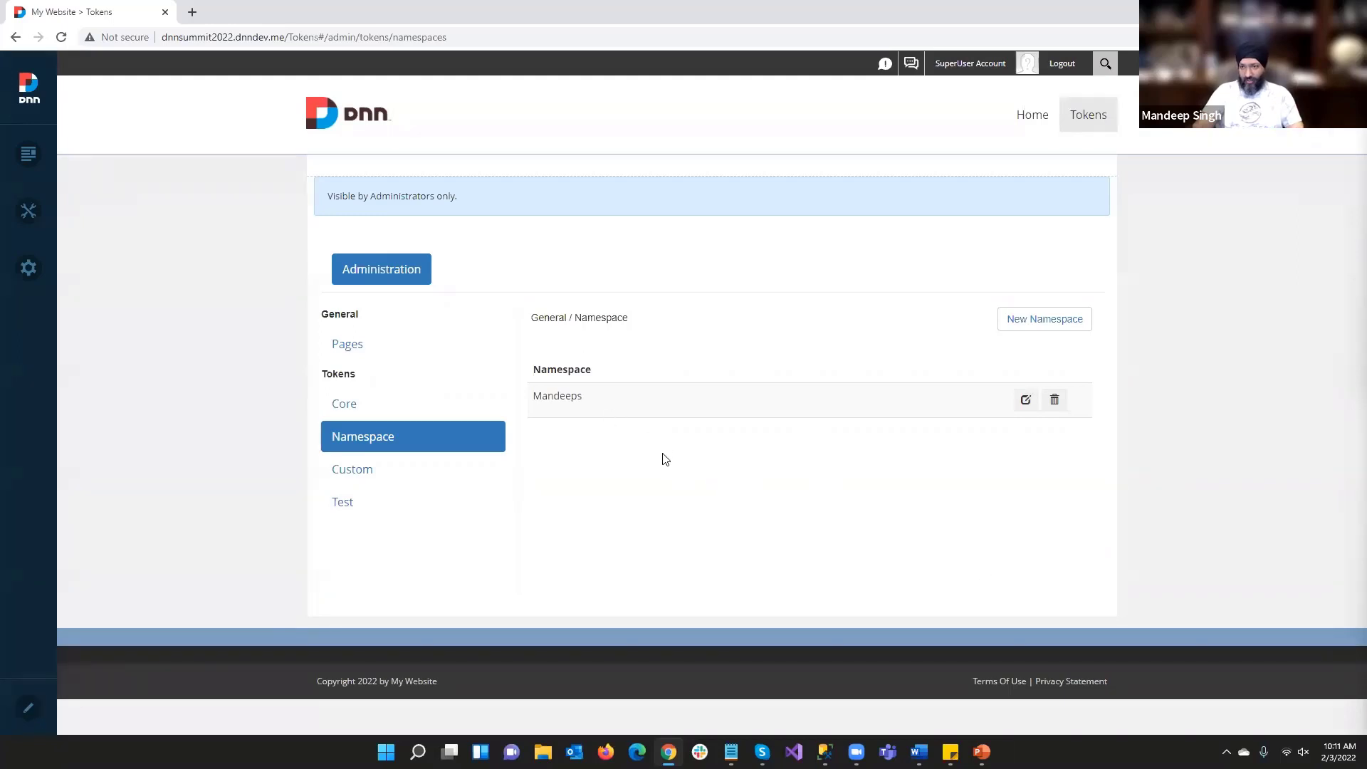
Start a new custom token in the Mandeeps namespace named "ProductAName" with the description "Name of product a"
click(424, 465)
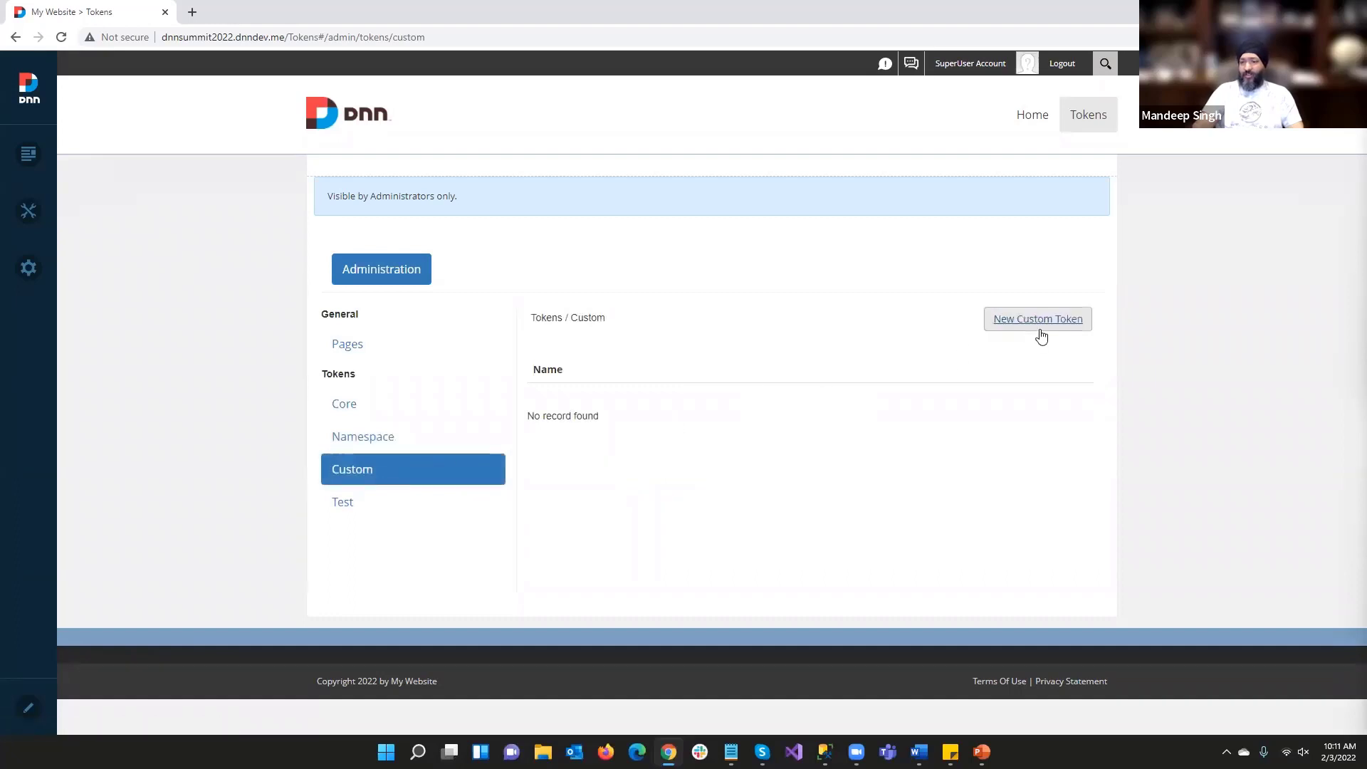
click(1009, 321)
scroll(1000, 383, down, 1)
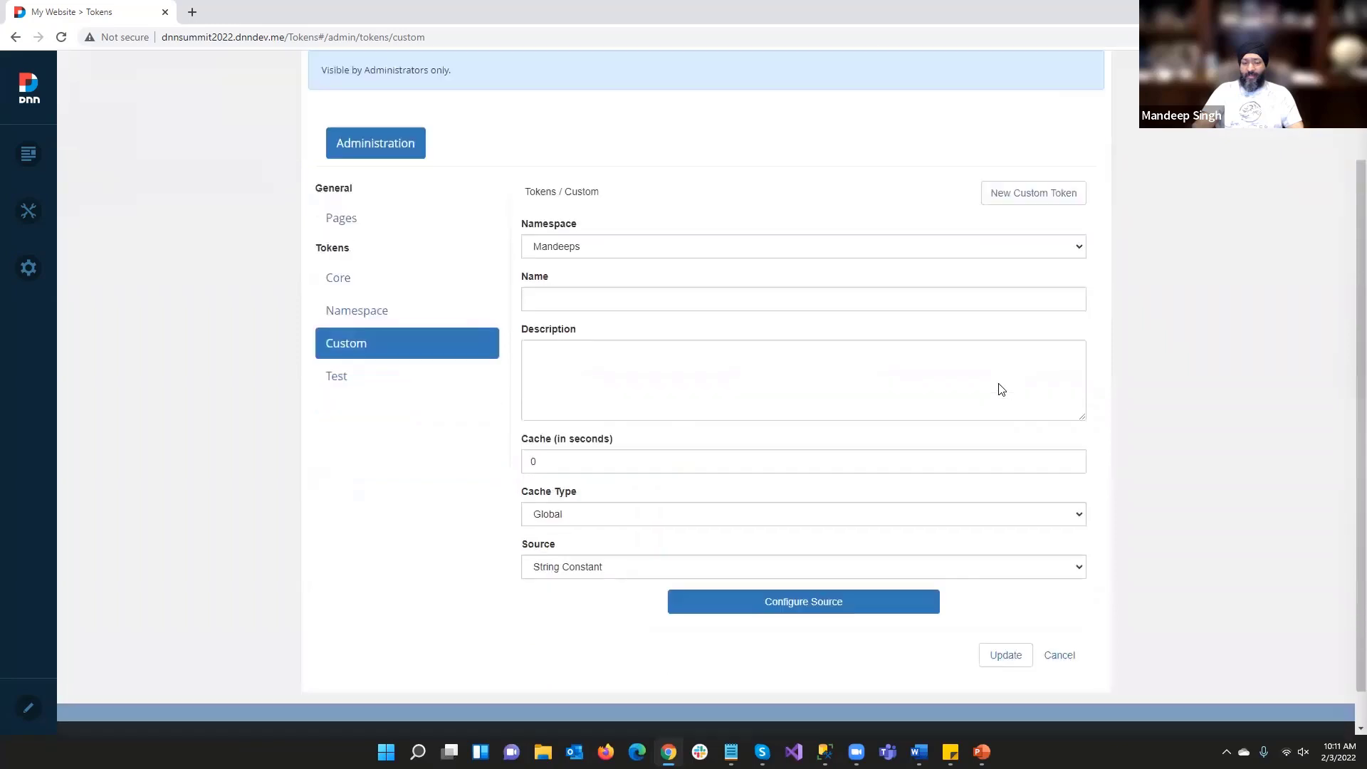
scroll(1000, 386, up, 1)
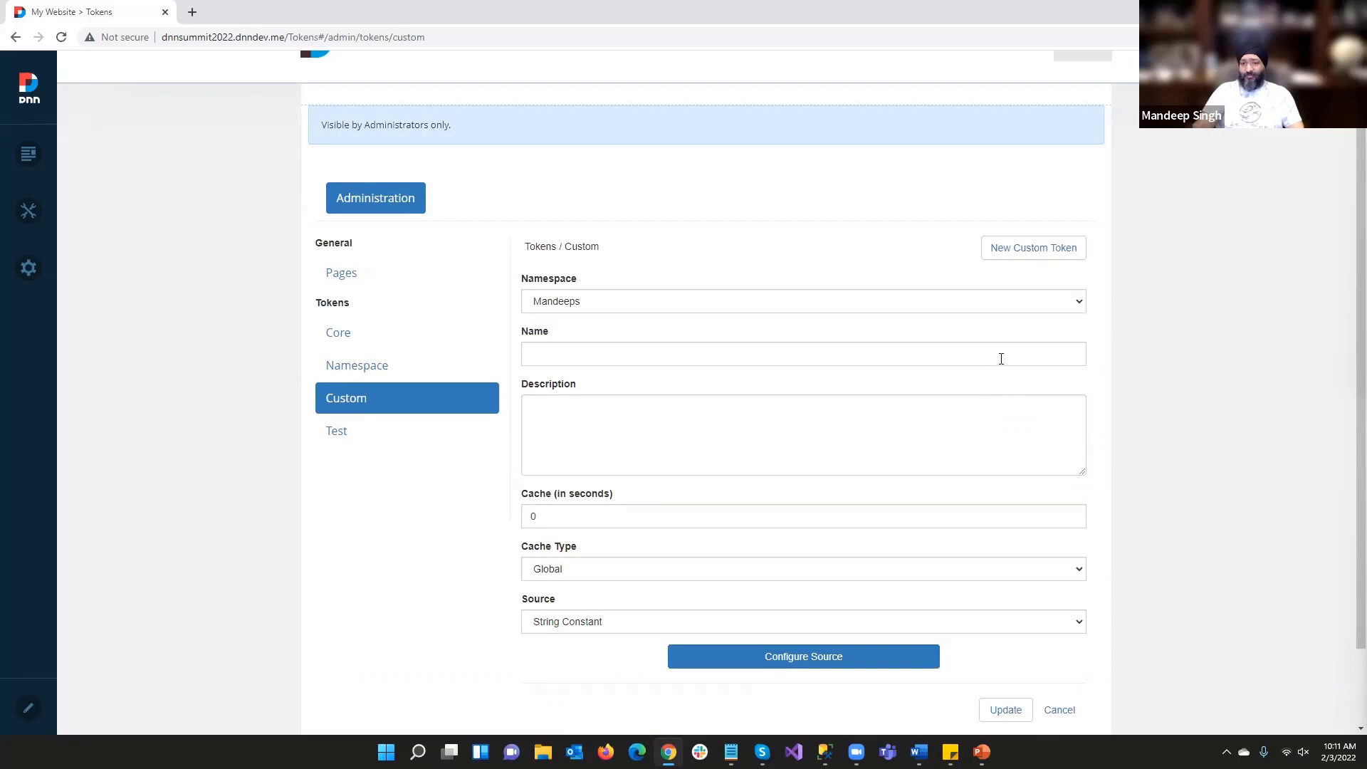
click(1001, 356)
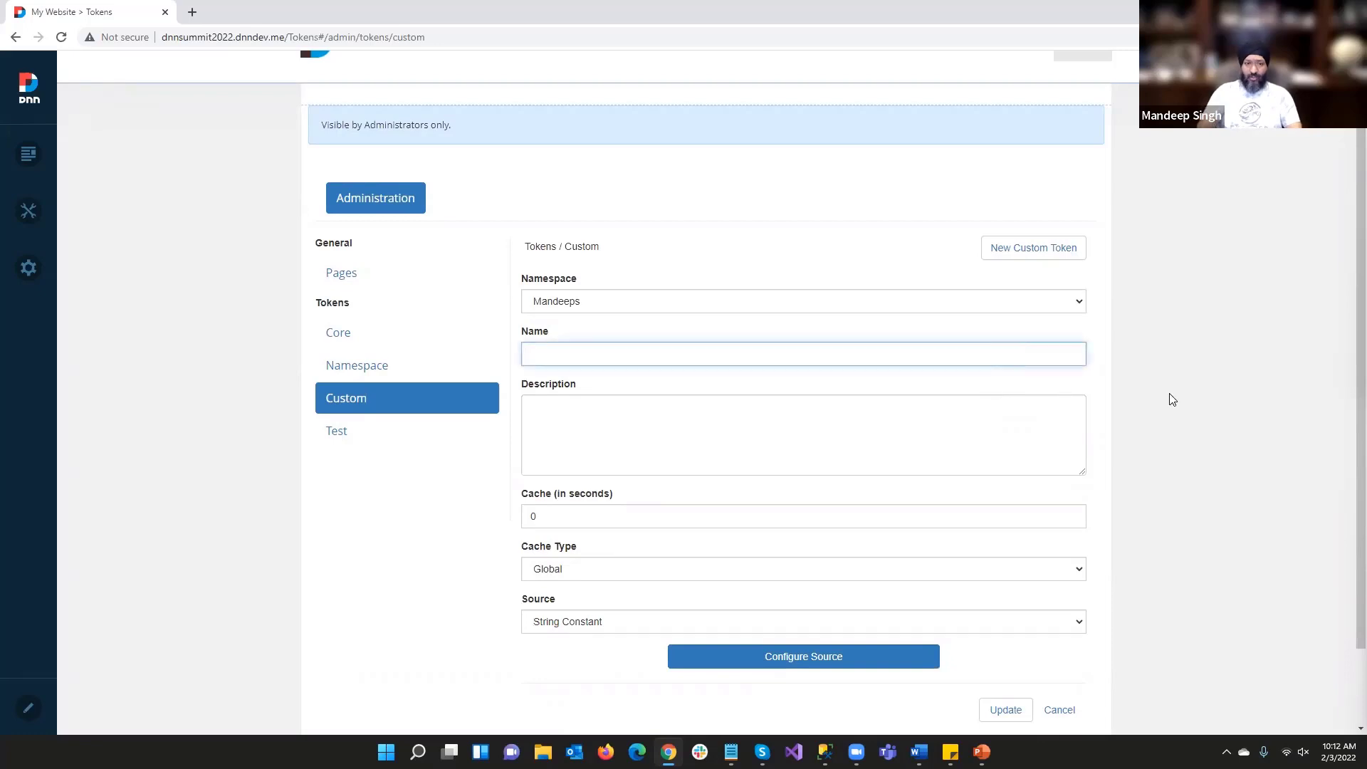
text(Product)
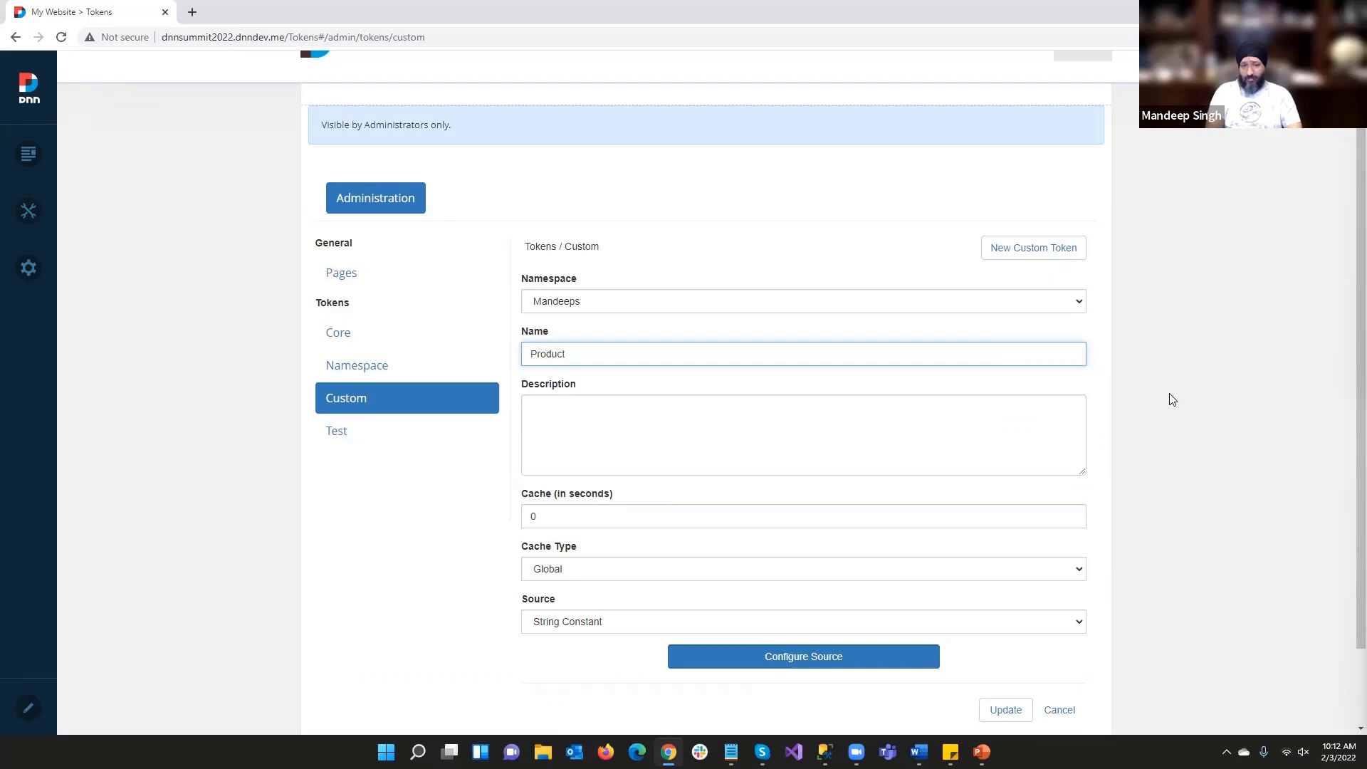
text(A)
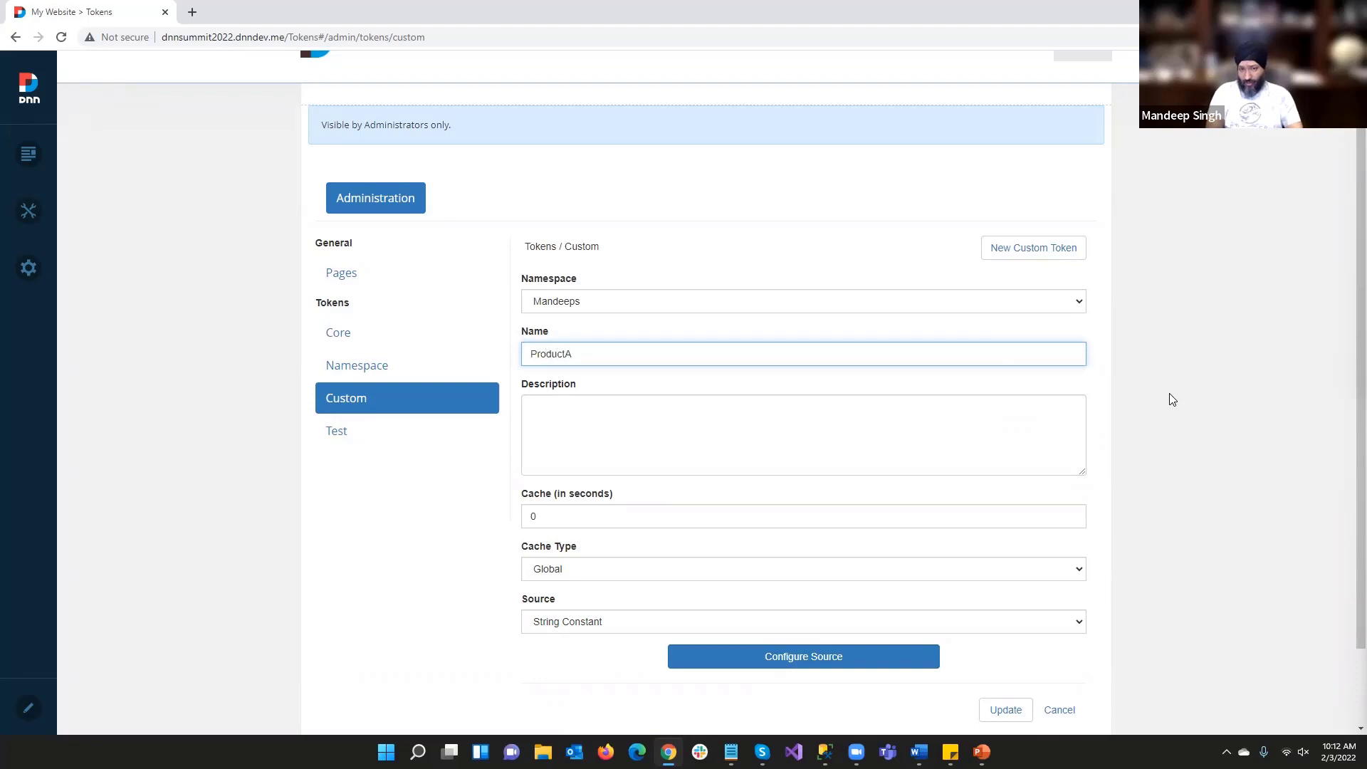
text(Name)
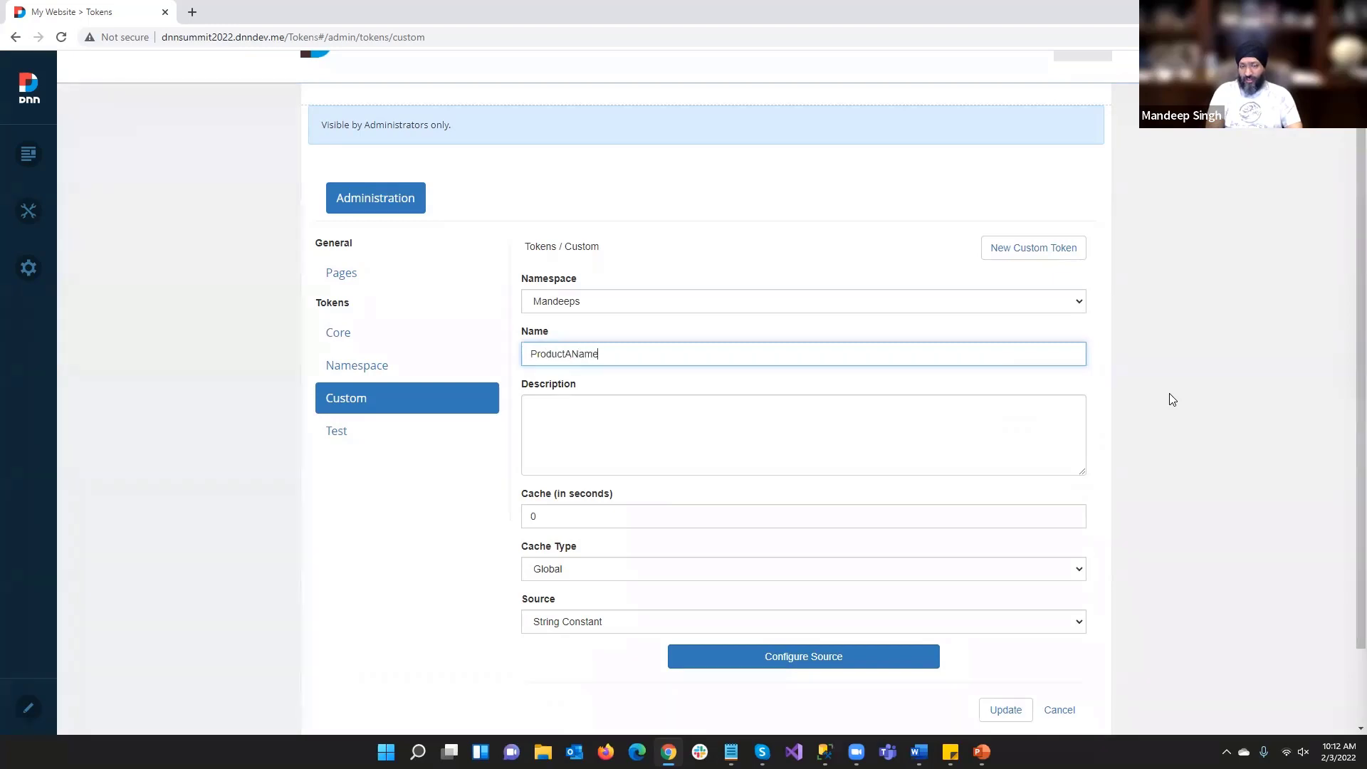
click(1059, 452)
text(Name of product a)
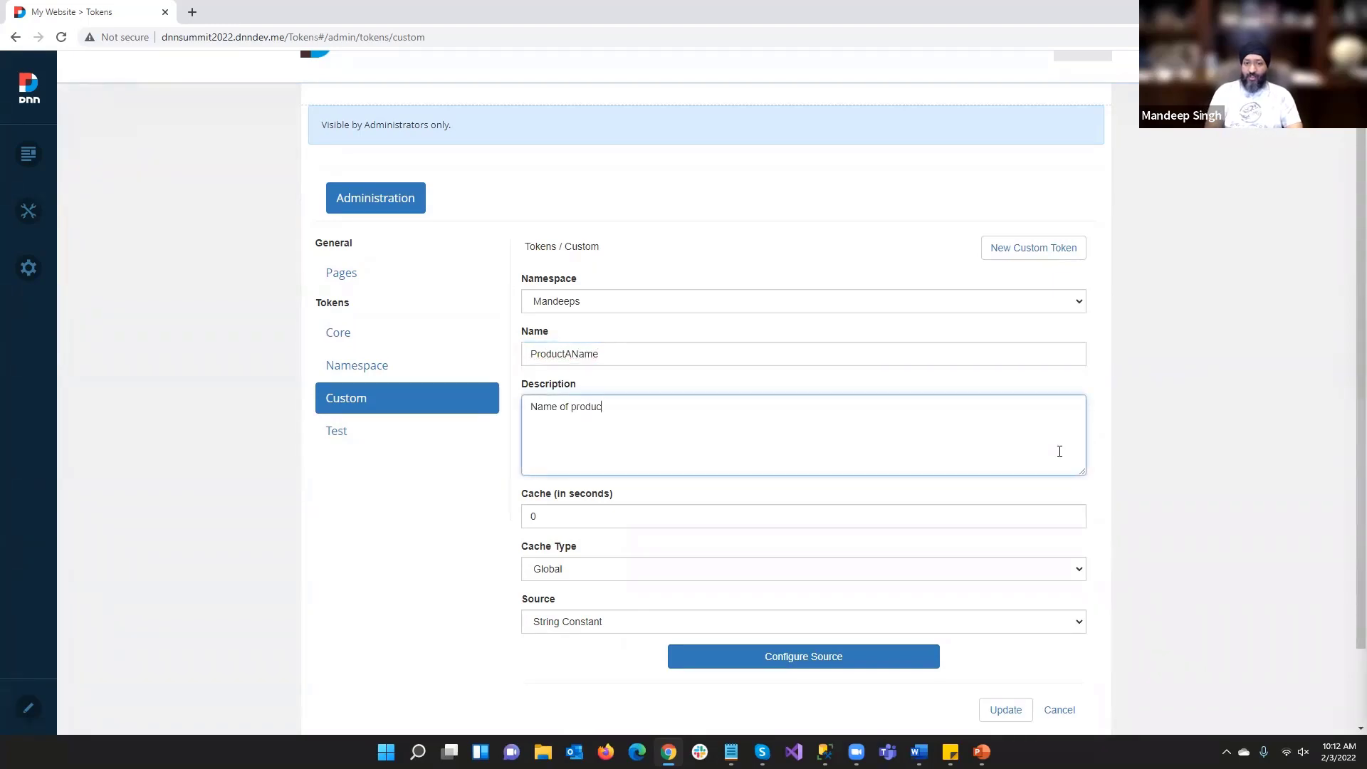
double_click(586, 358)
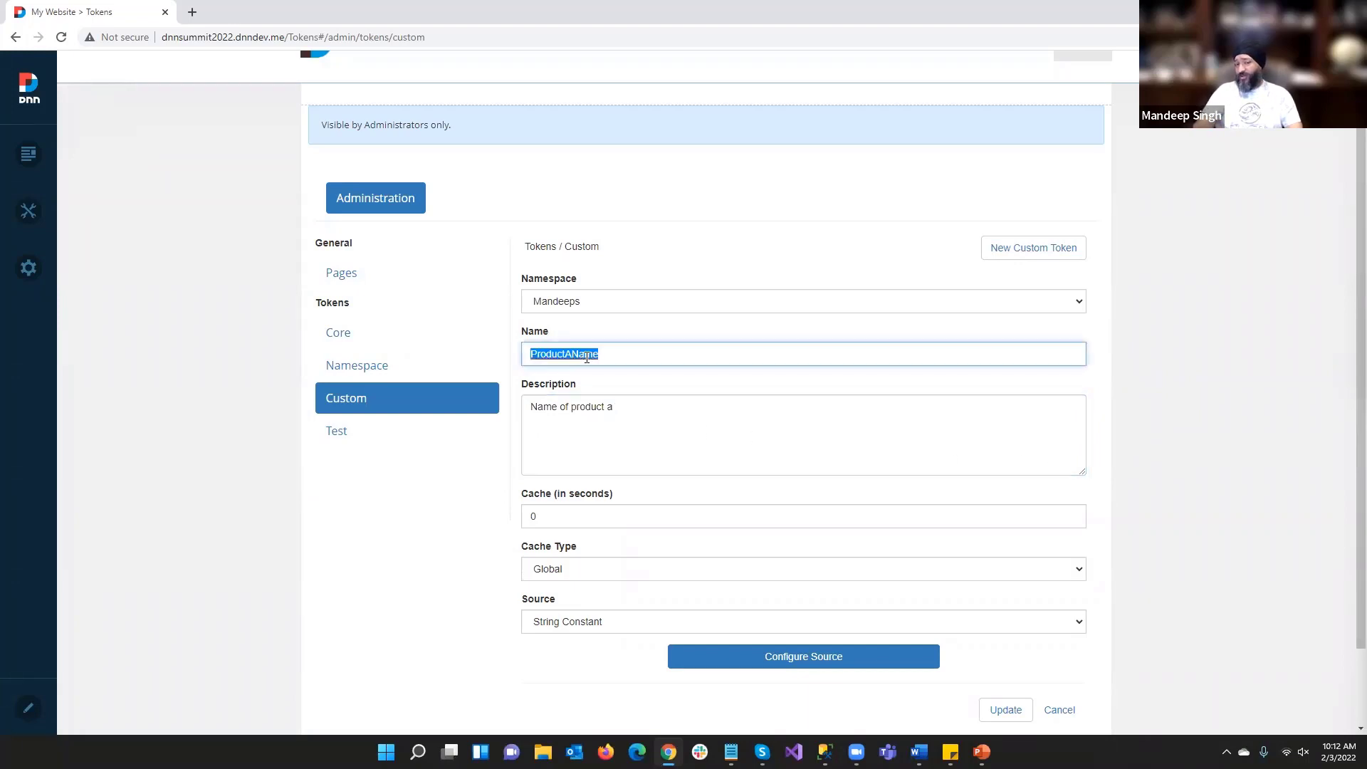
click(477, 532)
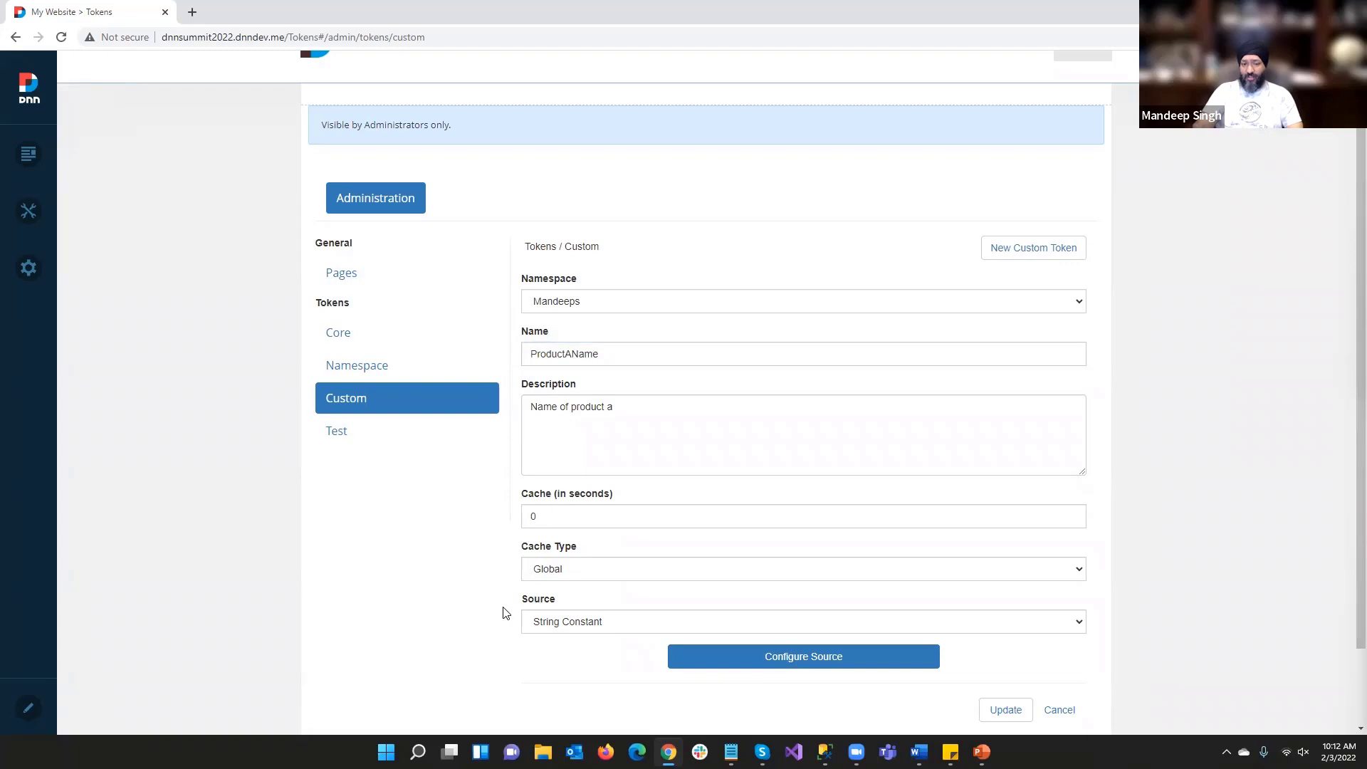
Configure the ProductAName token's String Constant source as "Live Tokens" and save the token
scroll(499, 623, down, 2)
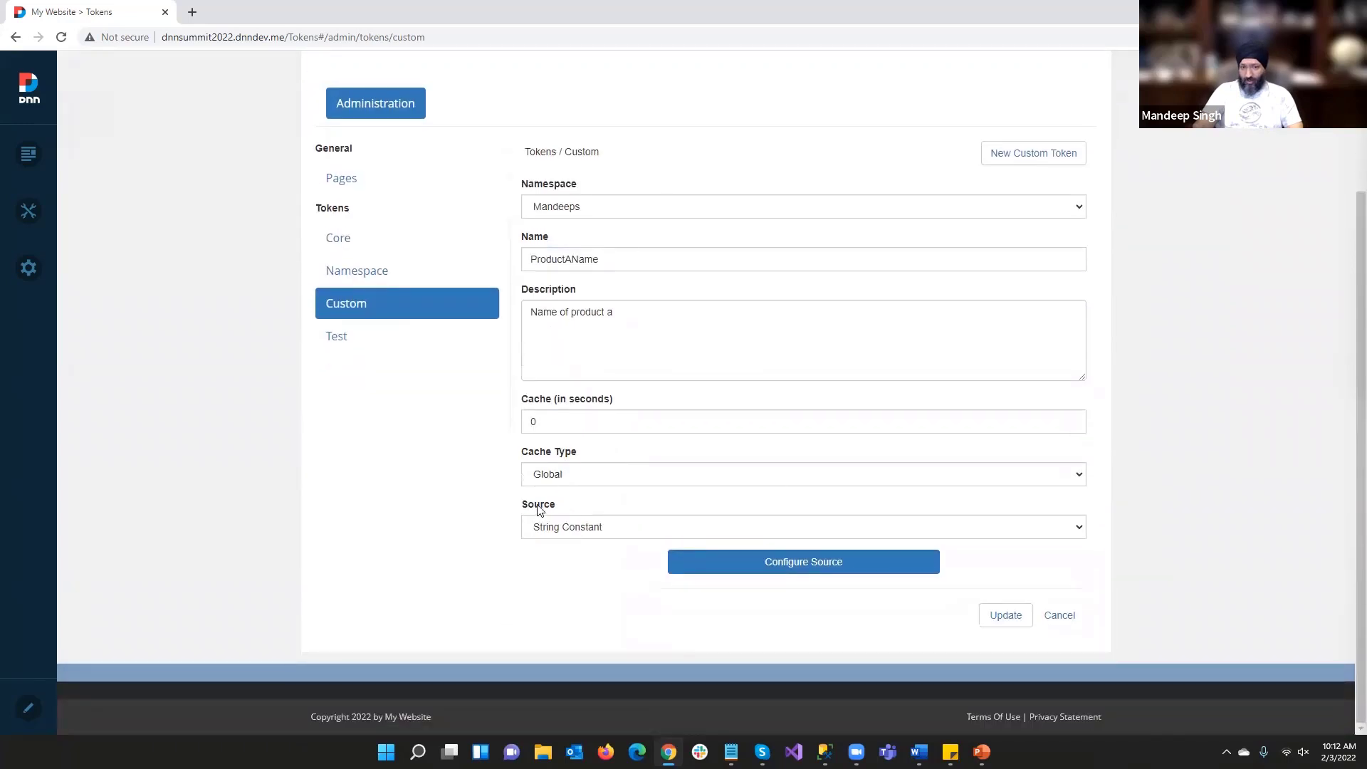
click(780, 571)
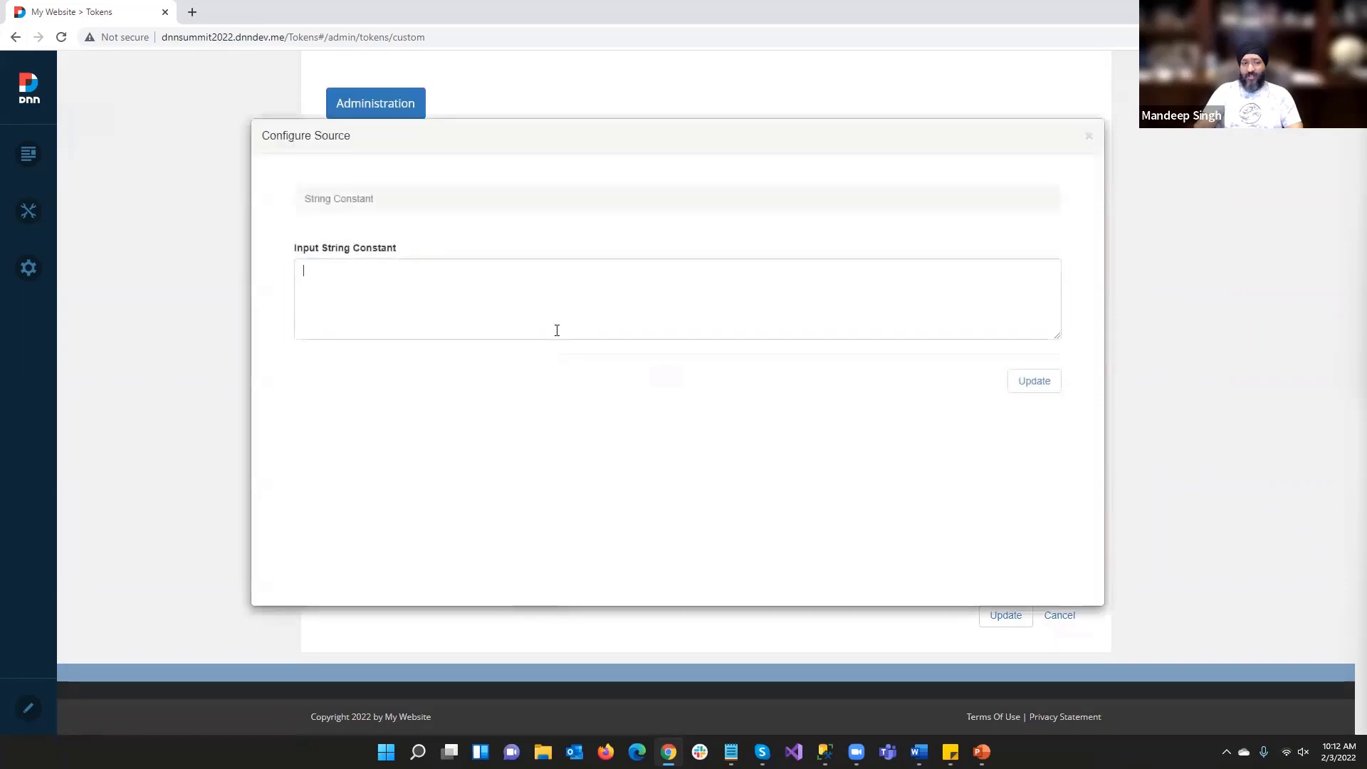
text(Live Tokens)
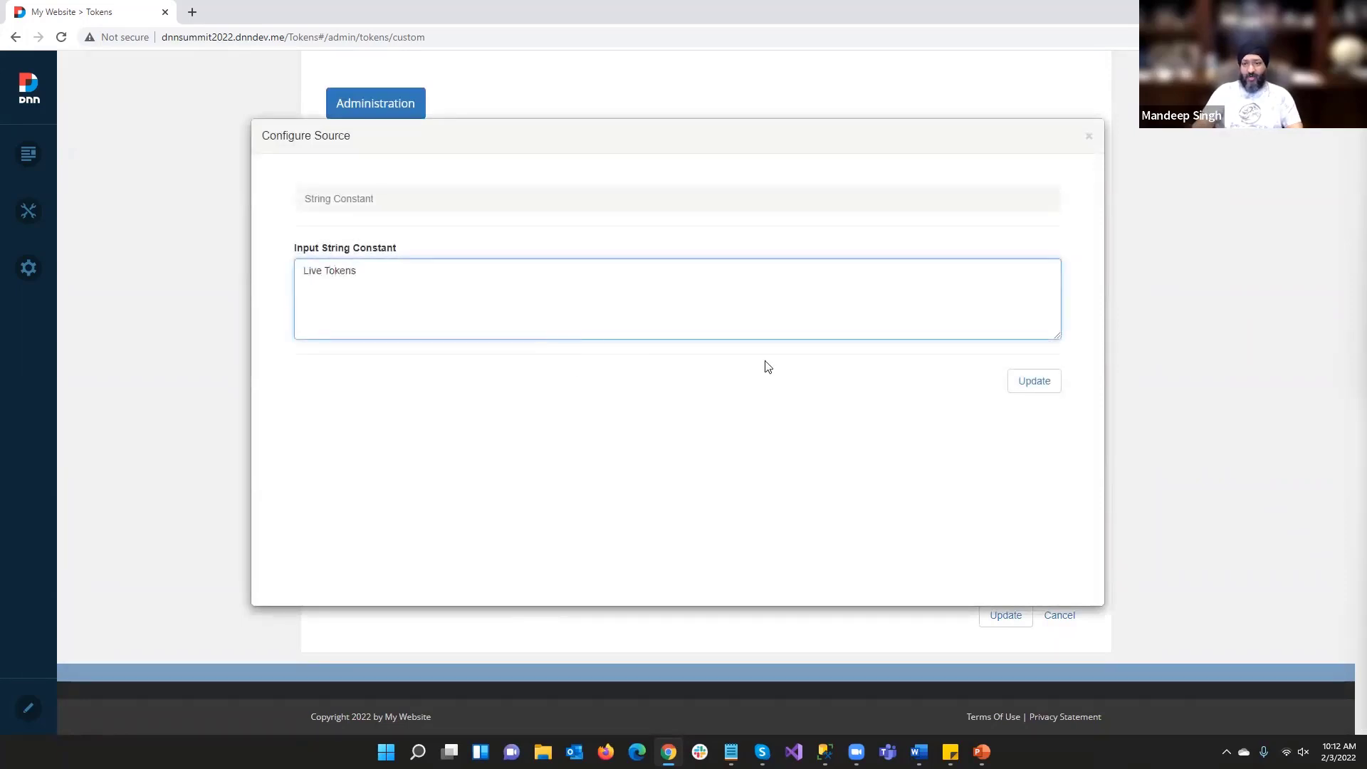
click(1032, 381)
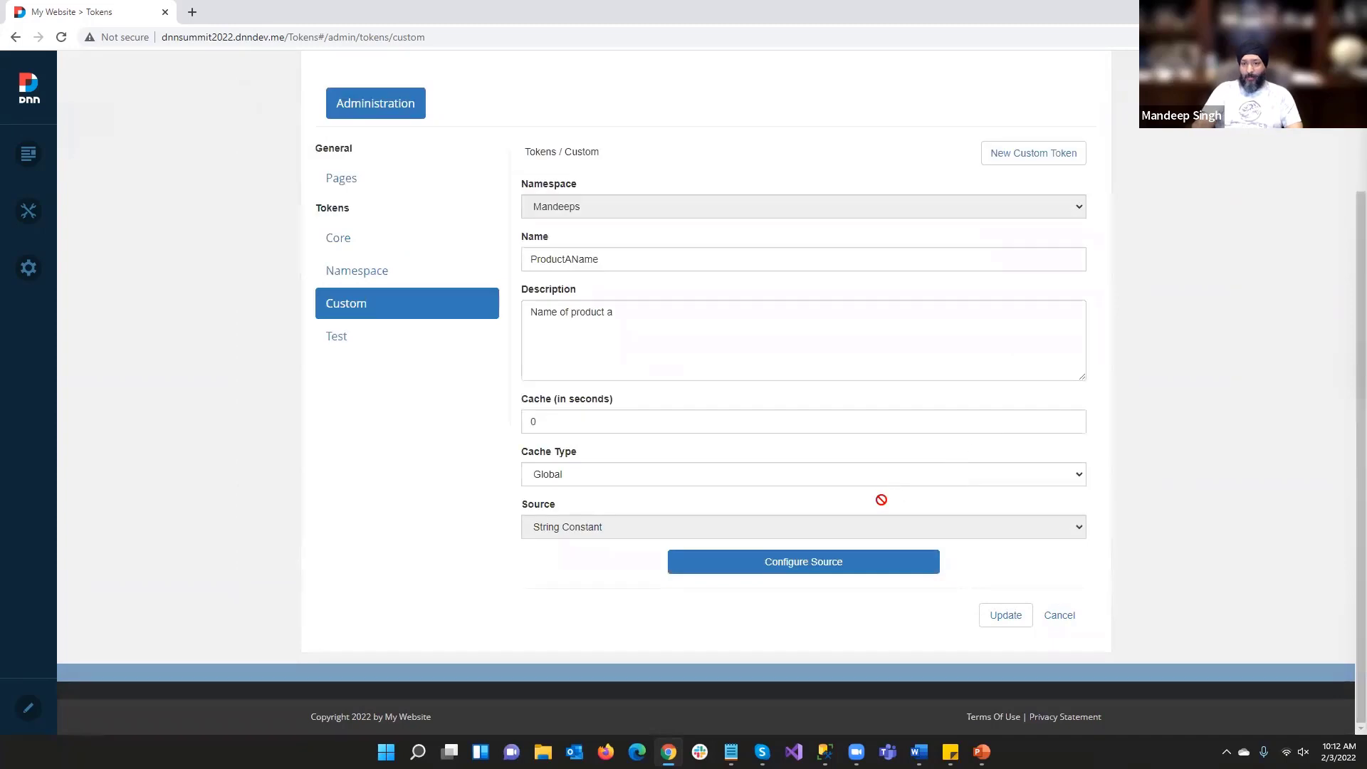
click(1005, 615)
Start another custom token in the Mandeeps namespace named "ProductAPrice" with the description "Price of product a"
click(1023, 325)
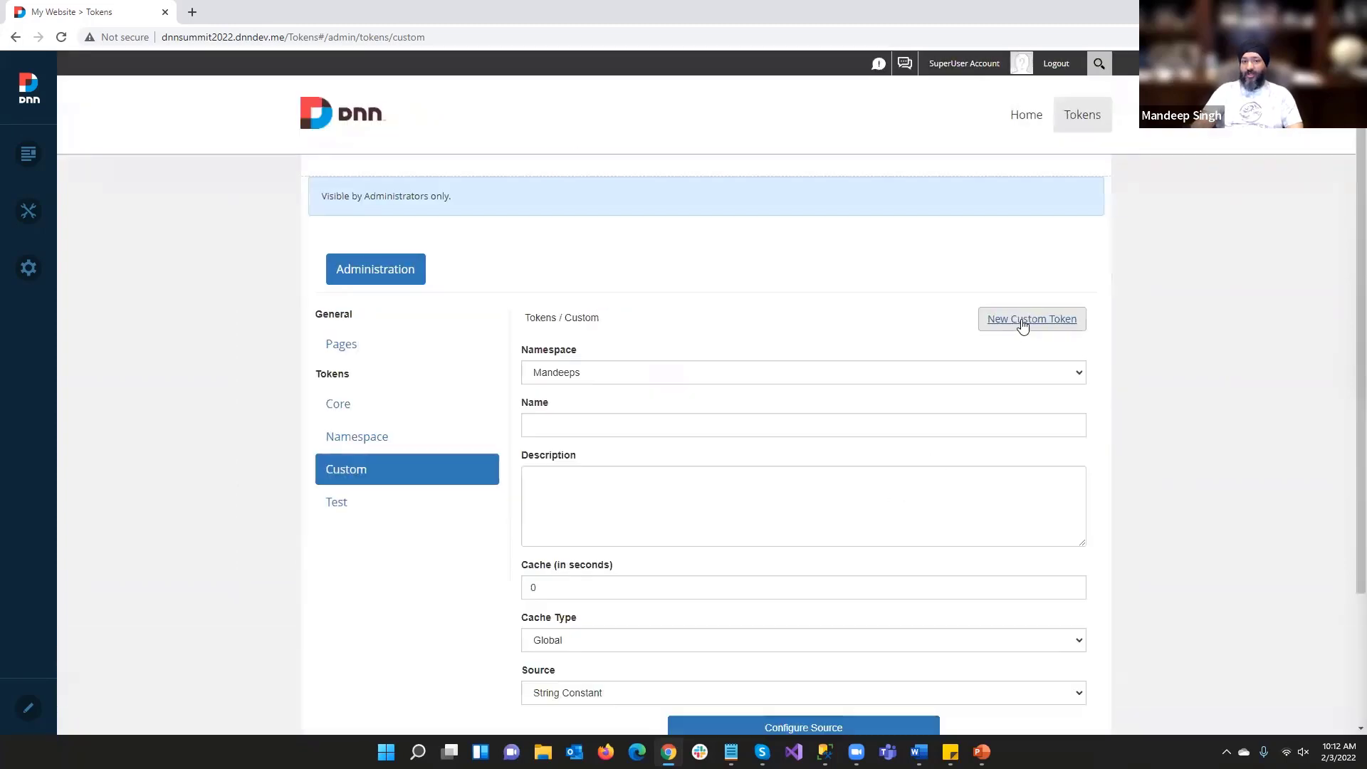
click(641, 421)
text(ProductAPrice)
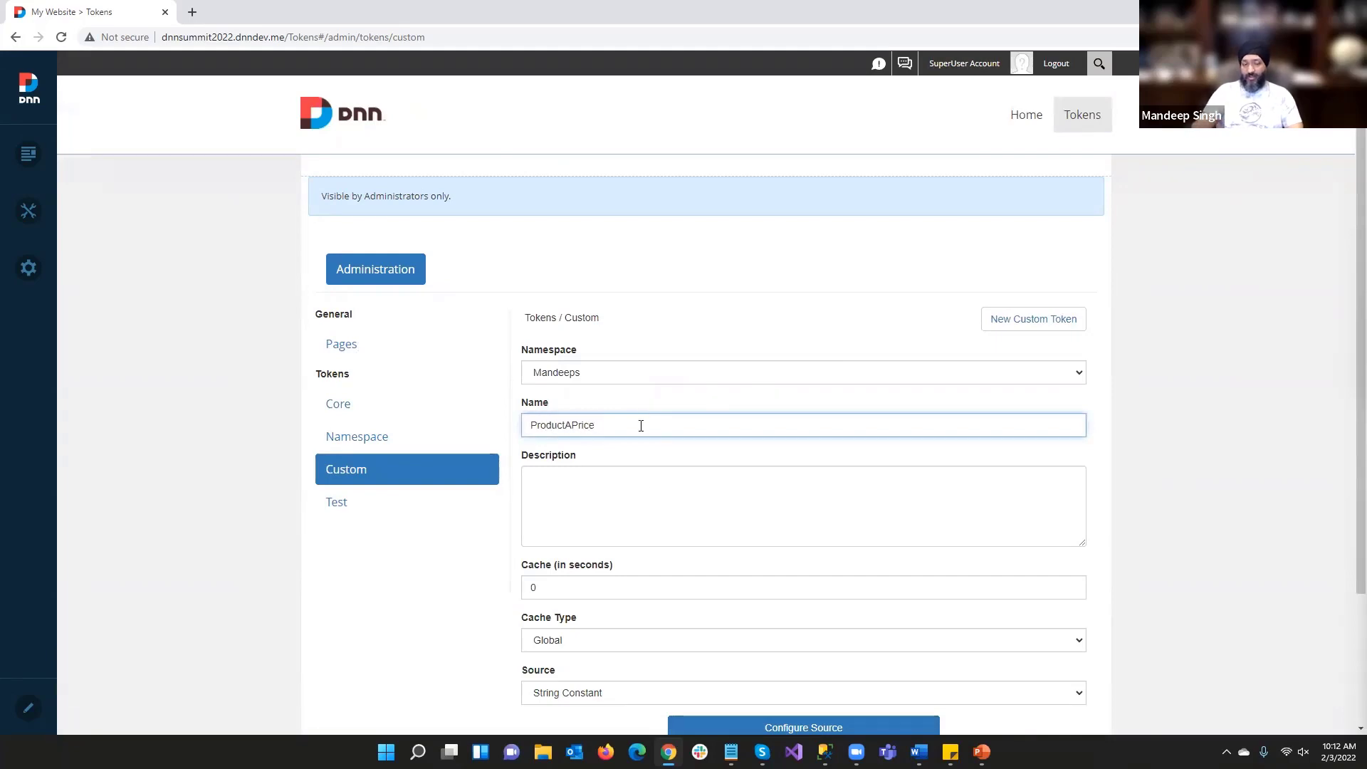
click(654, 497)
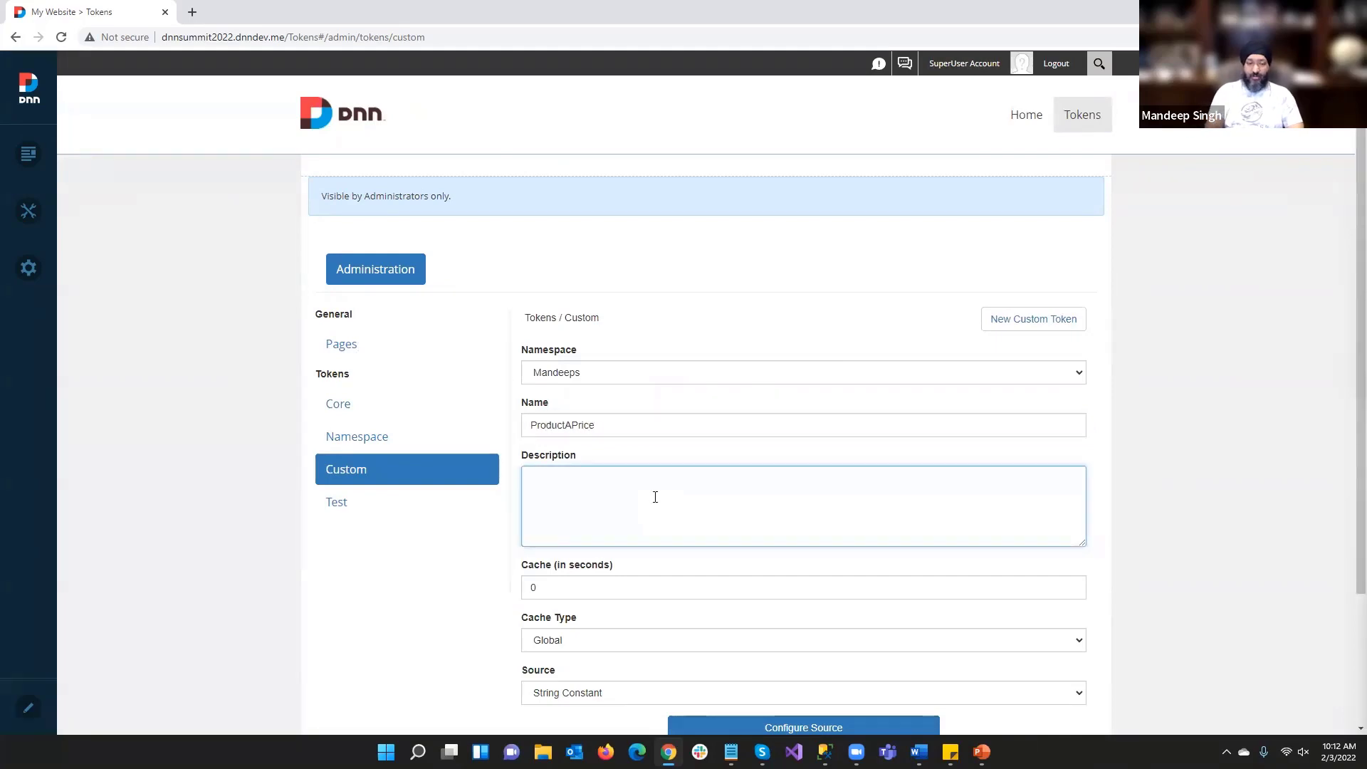
text(Price of product a)
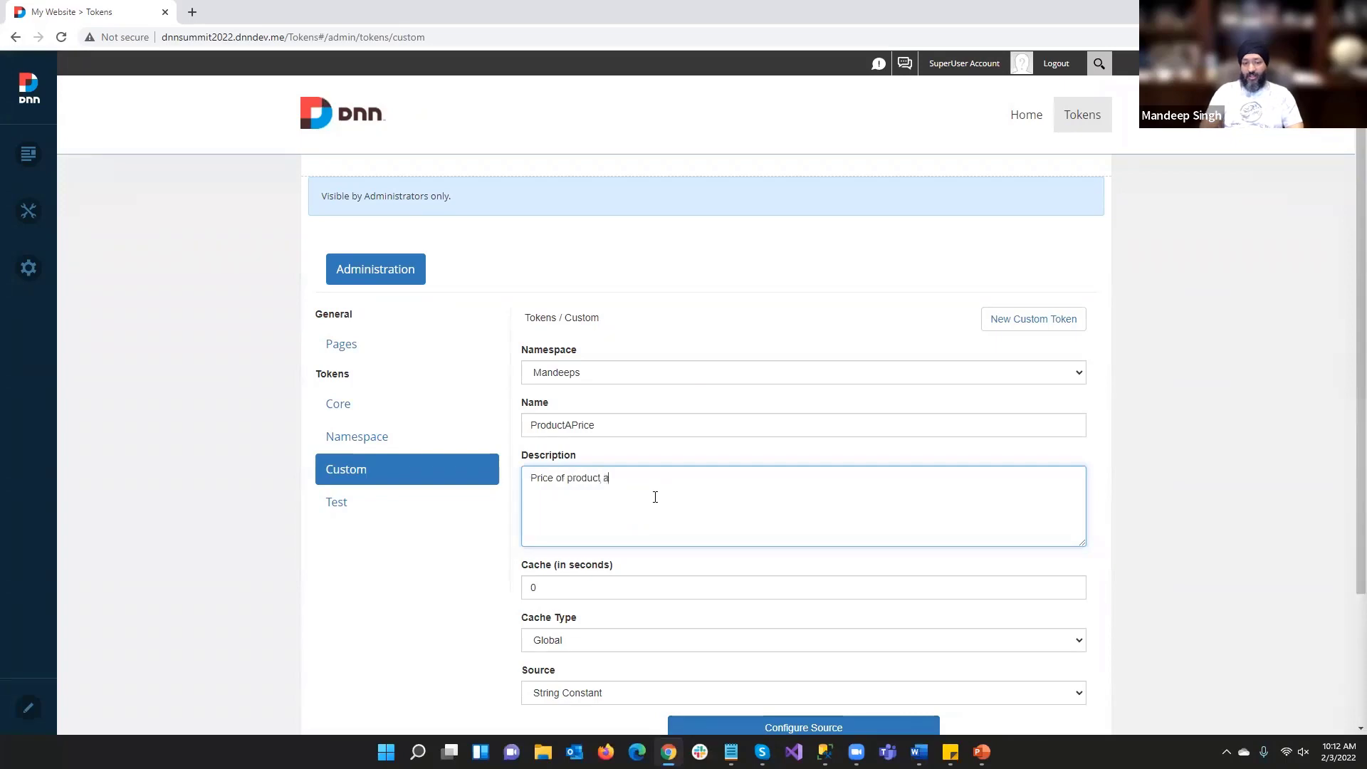
double_click(626, 430)
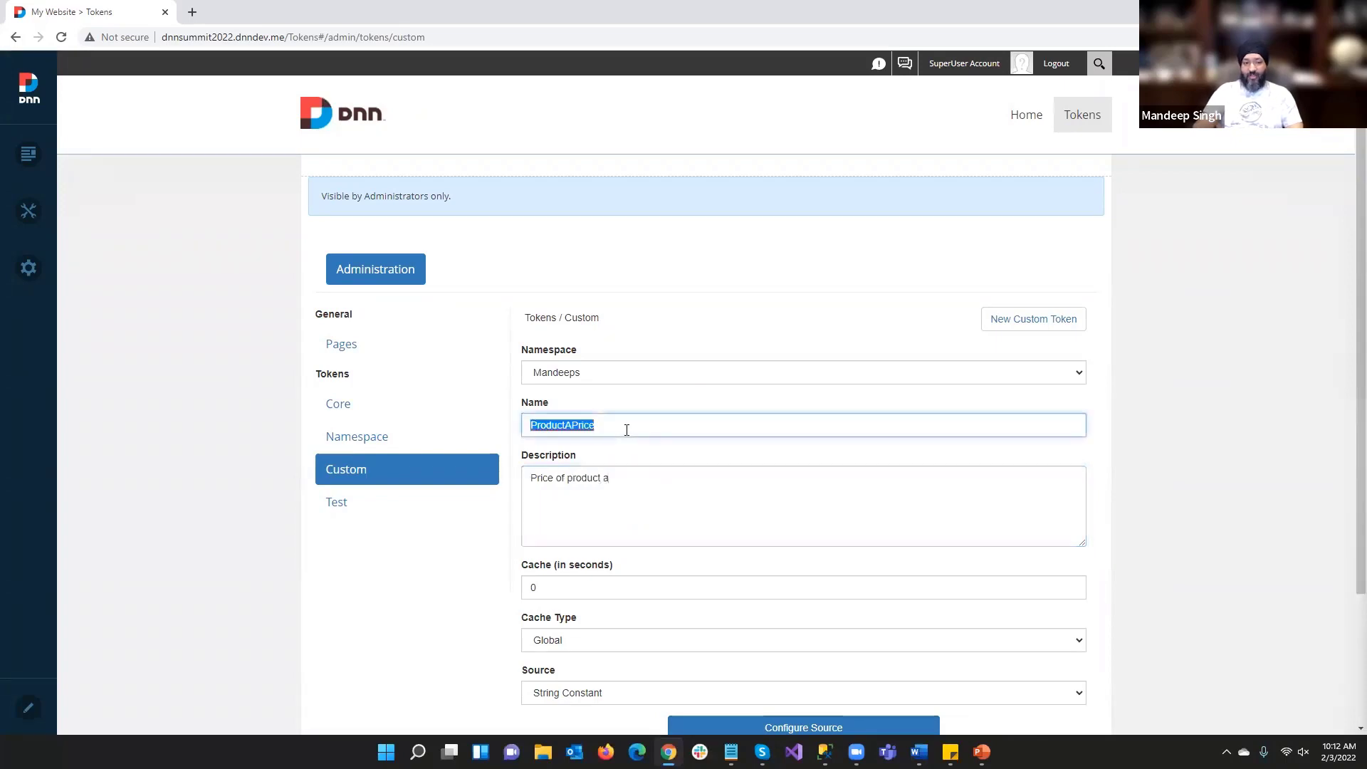
text(LiveTokensP)
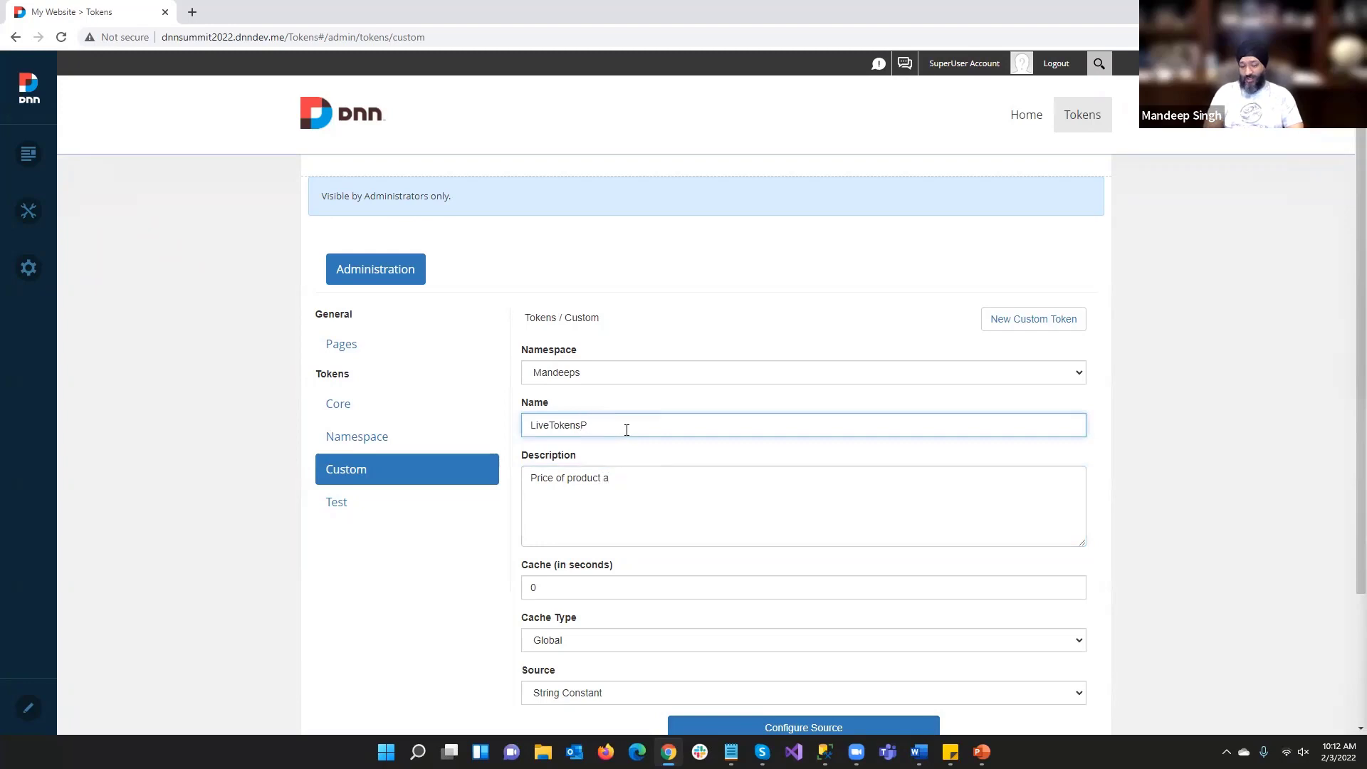
double_click(627, 429)
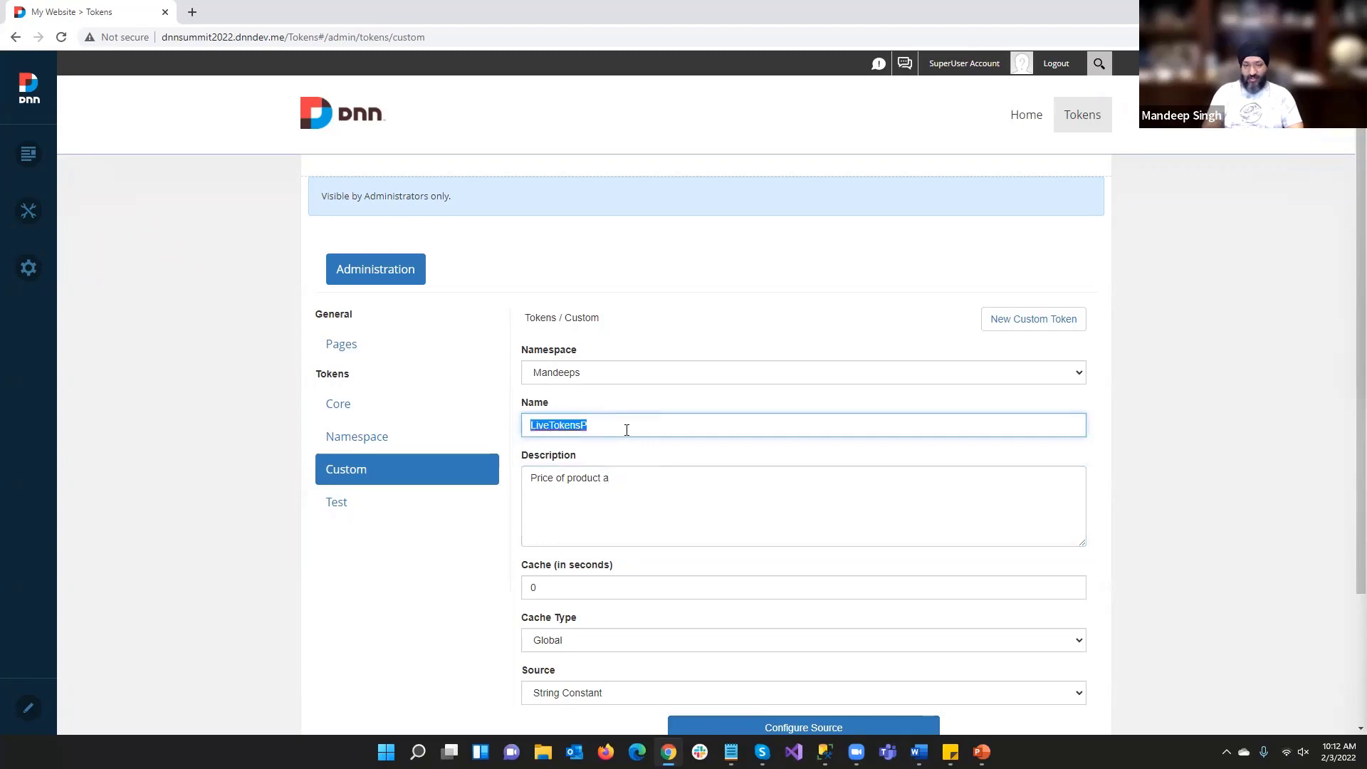
text(Pro)
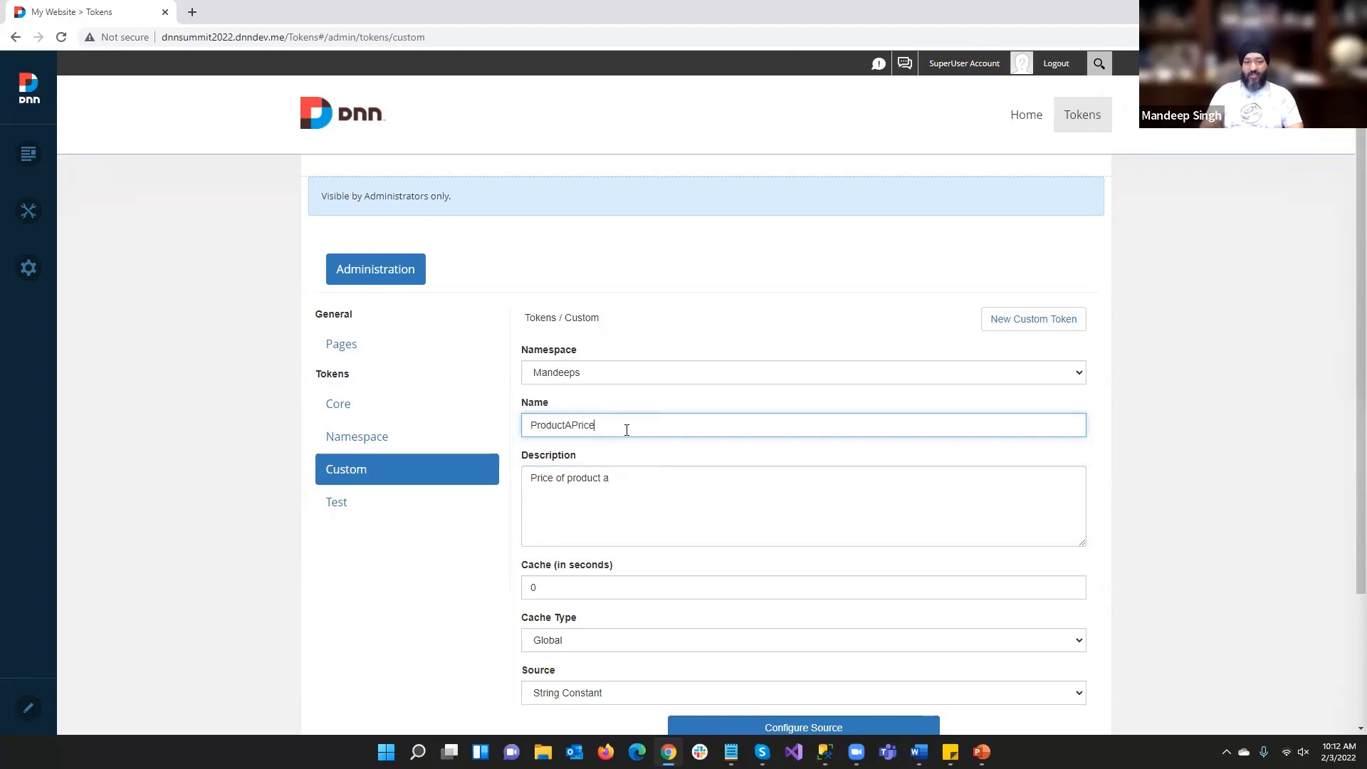
text(ductAPrice)
scroll(627, 430, down, 2)
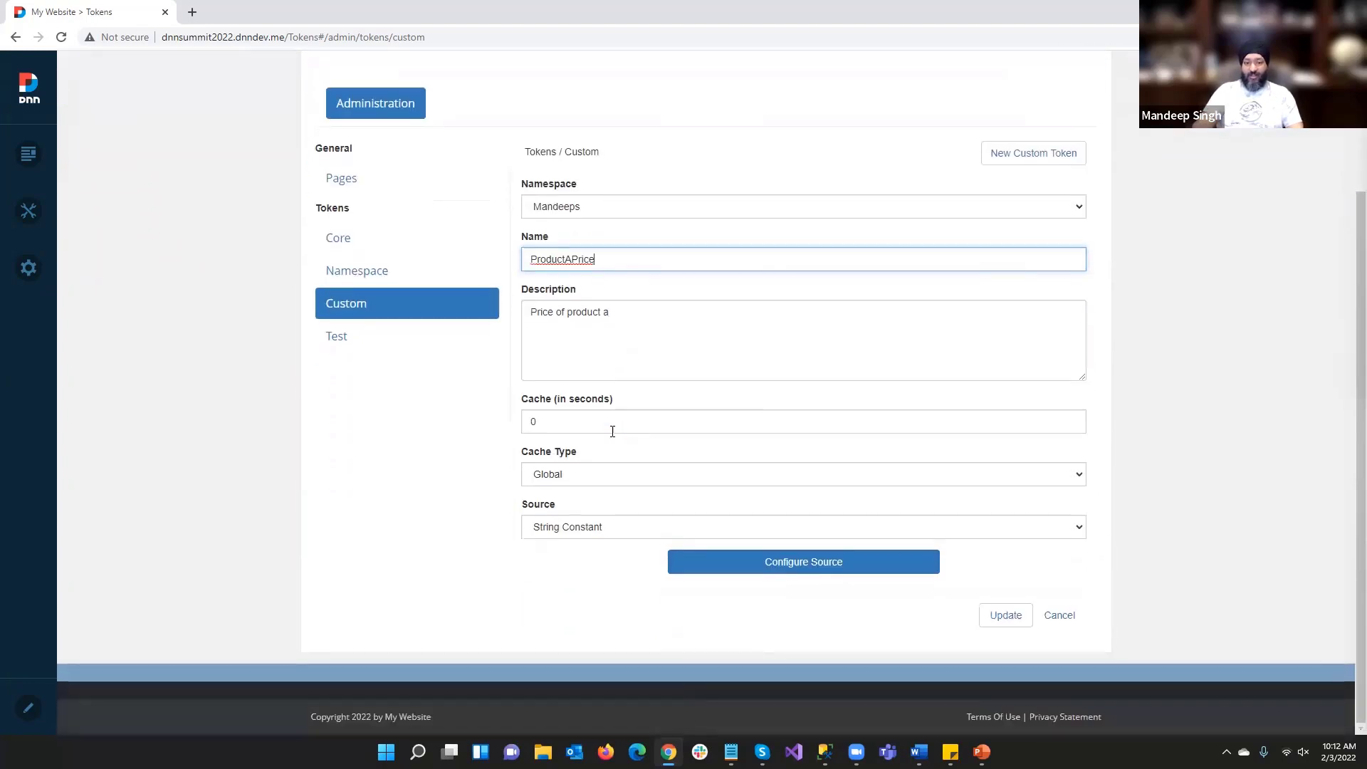
Configure the ProductAPrice token's String Constant source as "$20" and save the token
click(803, 563)
click(510, 325)
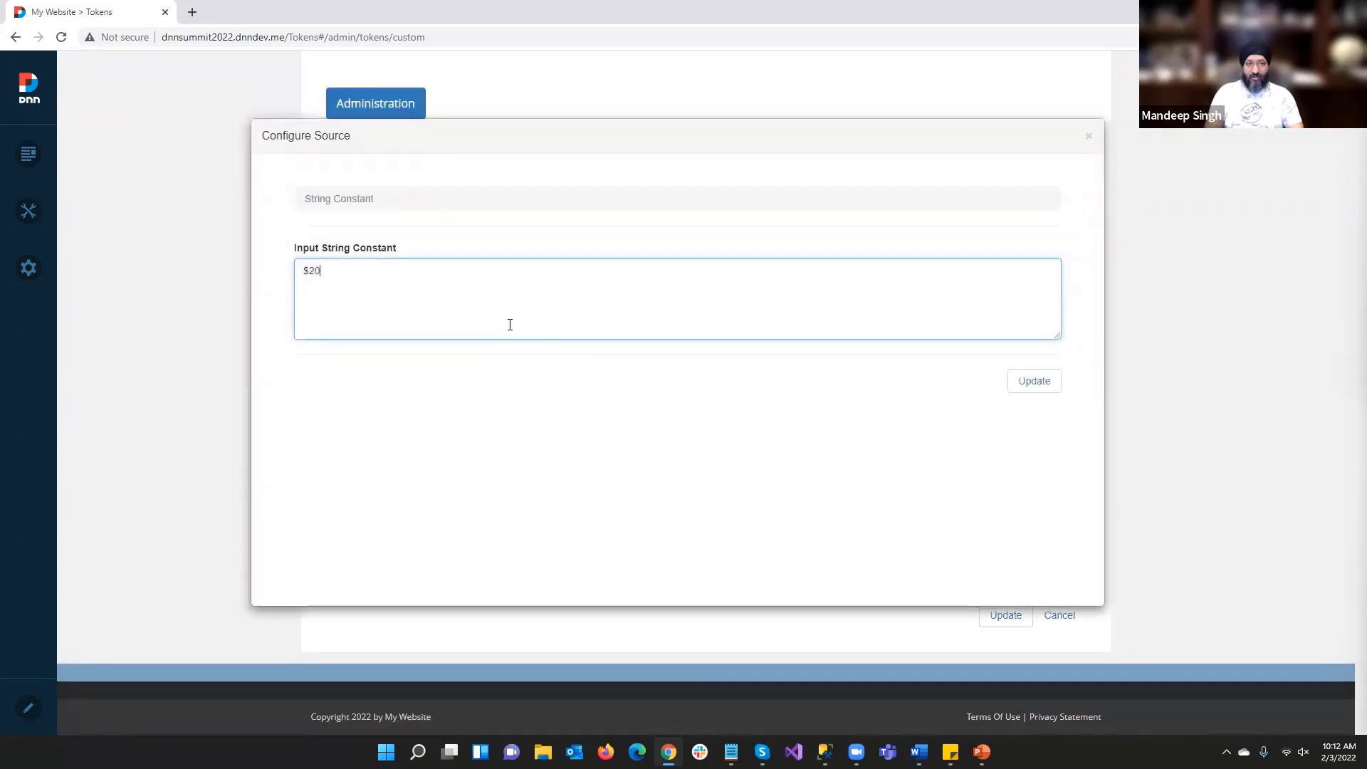
click(1035, 381)
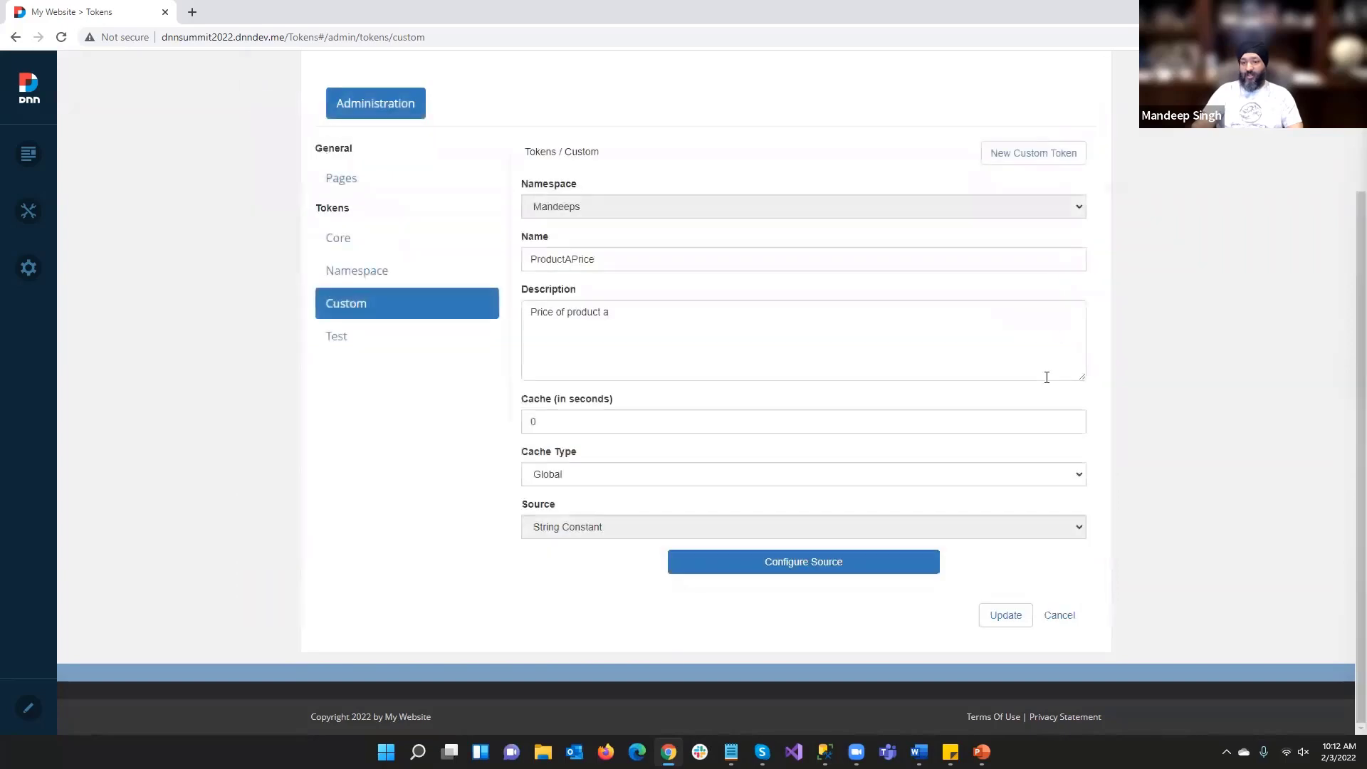
click(986, 616)
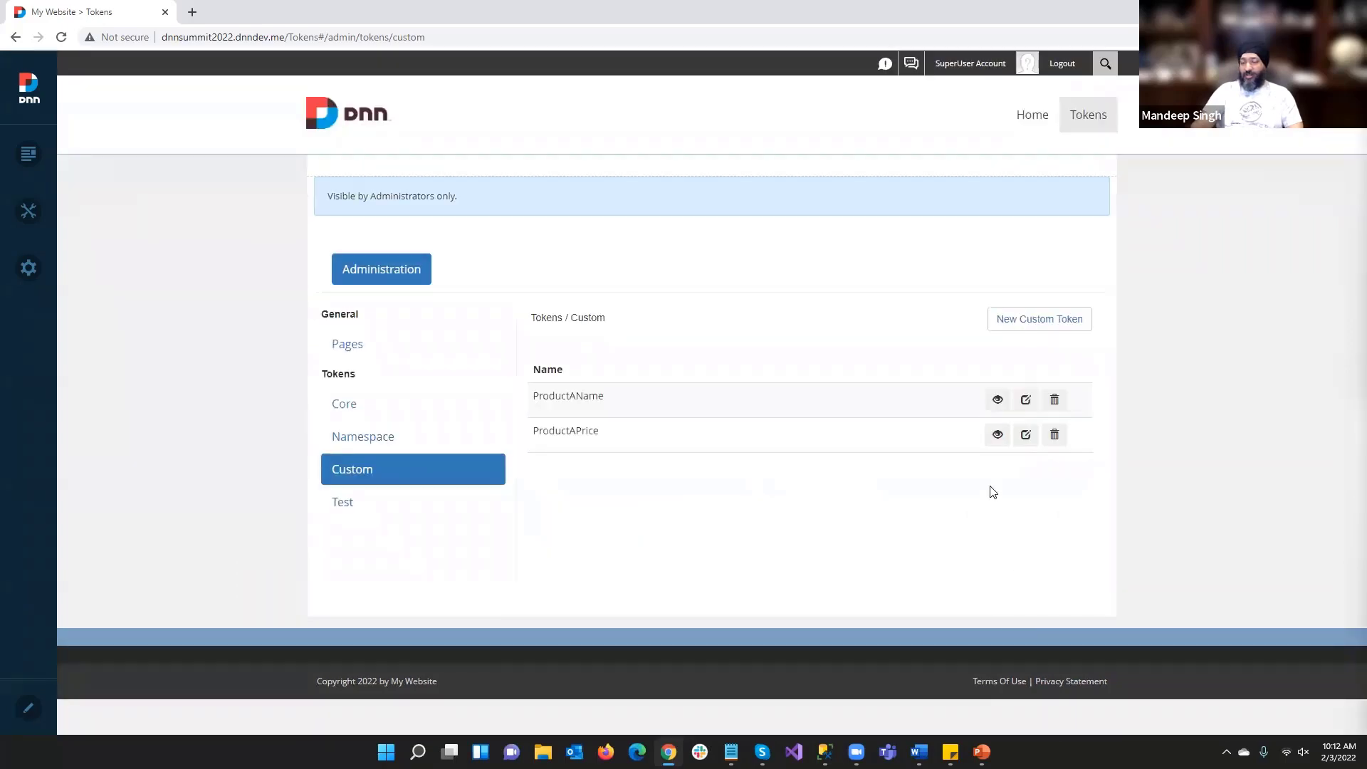
Test the ProductAName token alone, and again combined as "{Mandeeps:ProductAName} {Mandeeps:ProductAPrice}"
click(992, 408)
click(1005, 595)
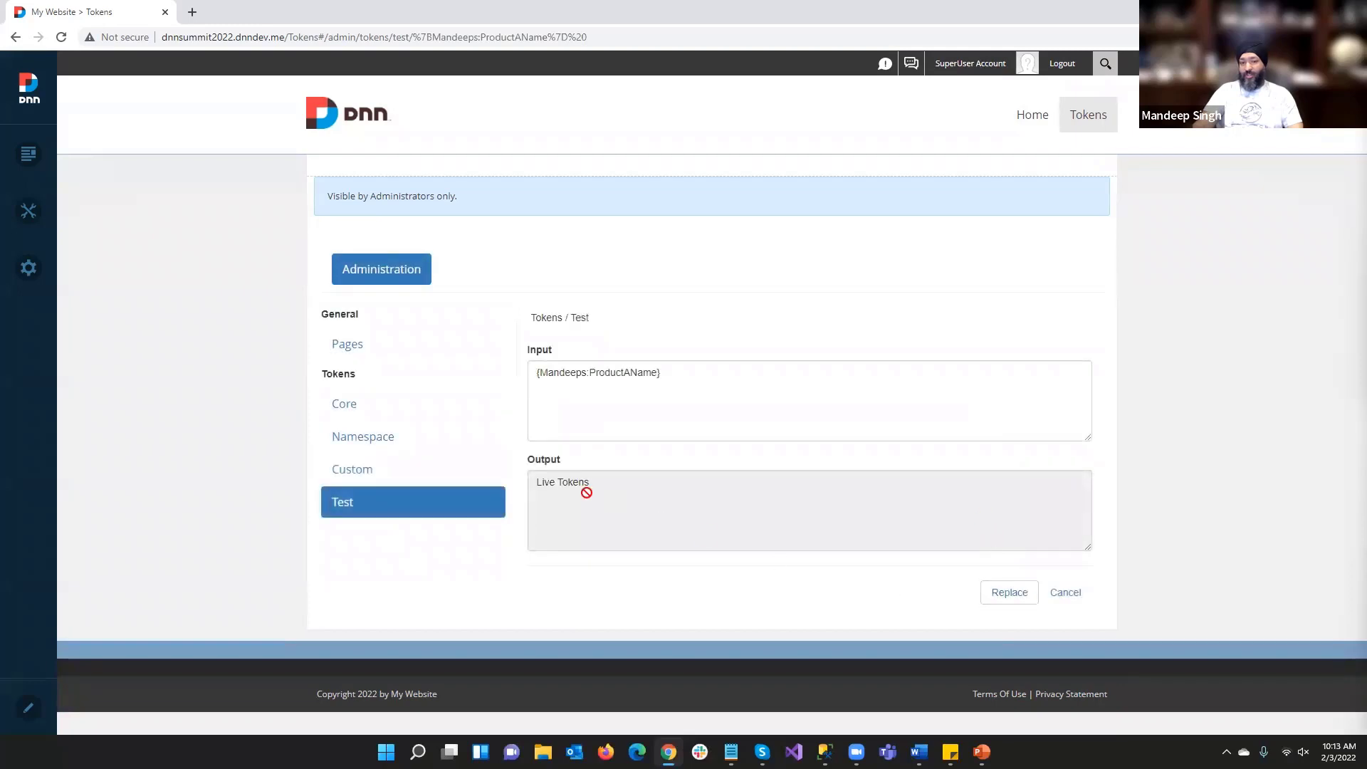
key(ctrl+a)
key(ctrl+c)
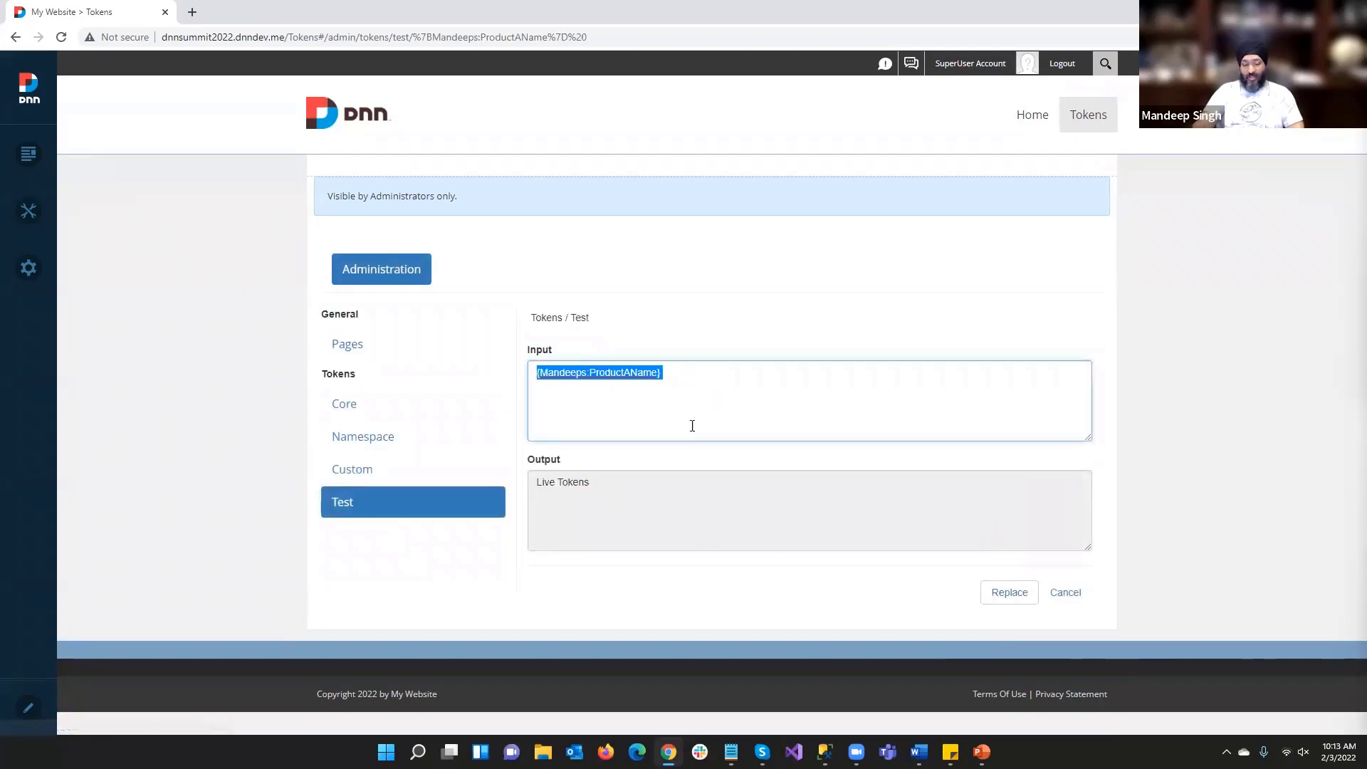
key(BackSpace)
key(ctrl+v)
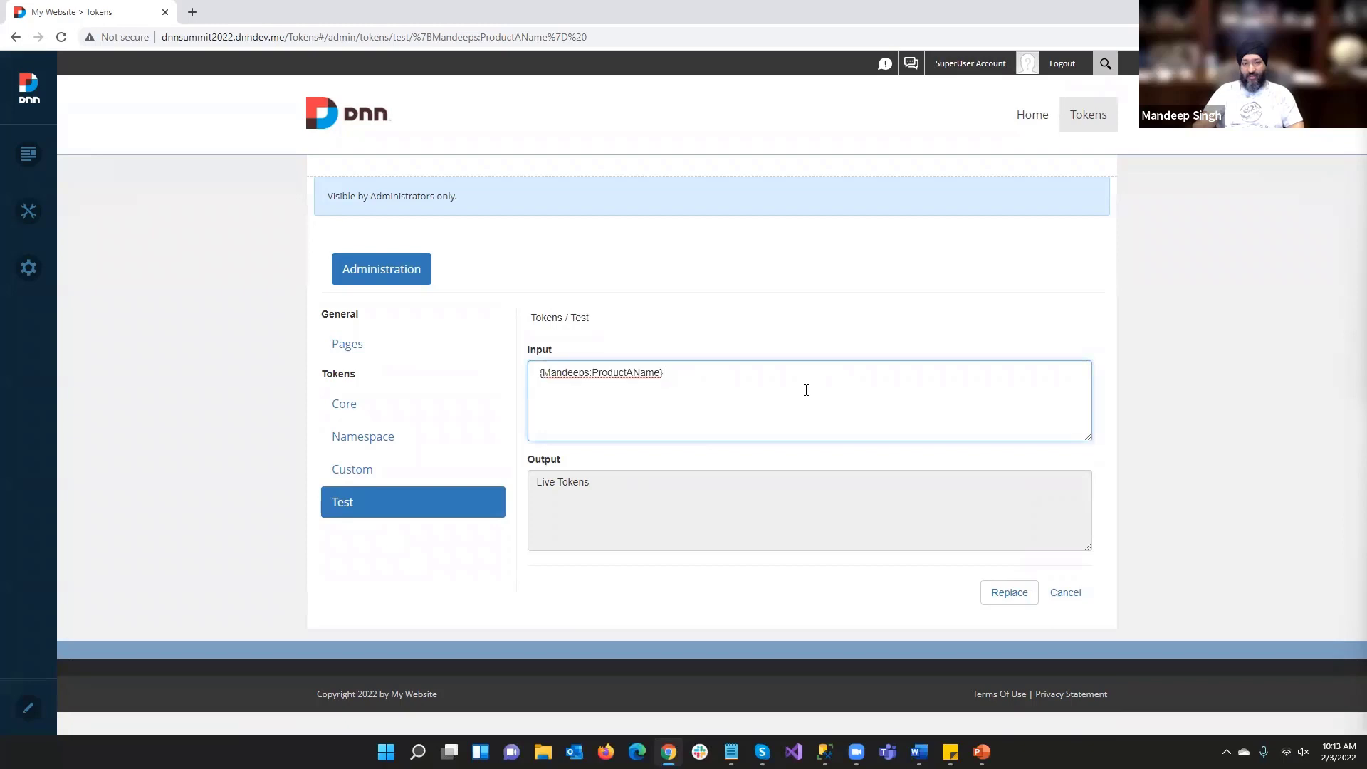
key(ctrl+v)
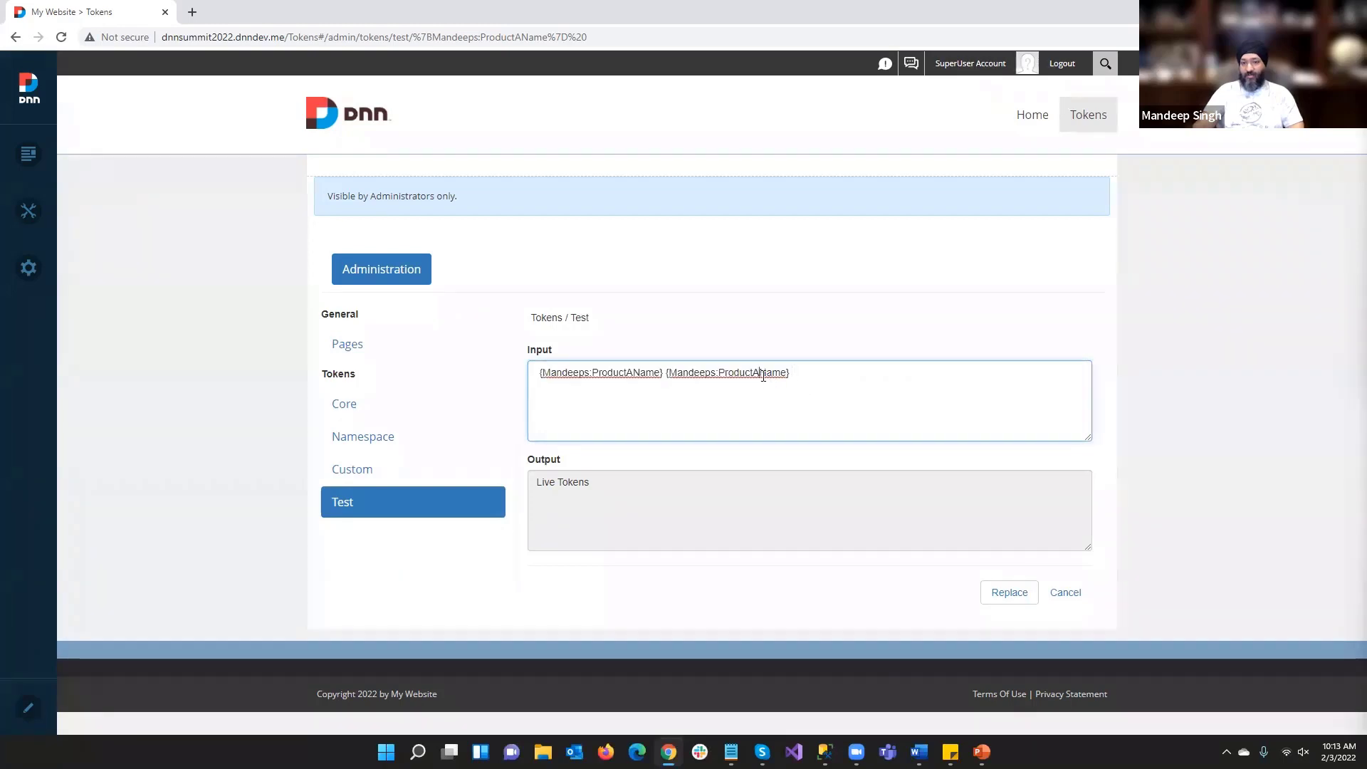
drag(758, 374, 787, 383)
text(Price)
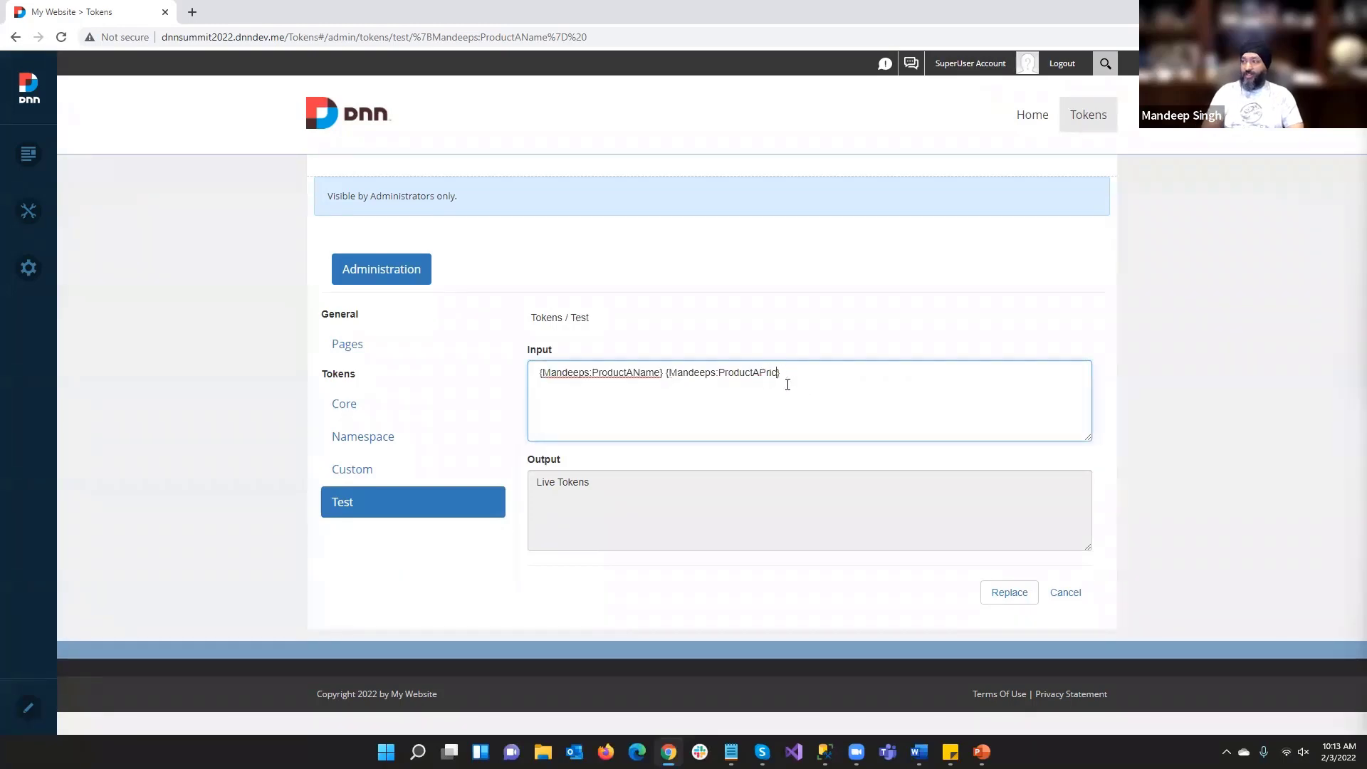
click(994, 593)
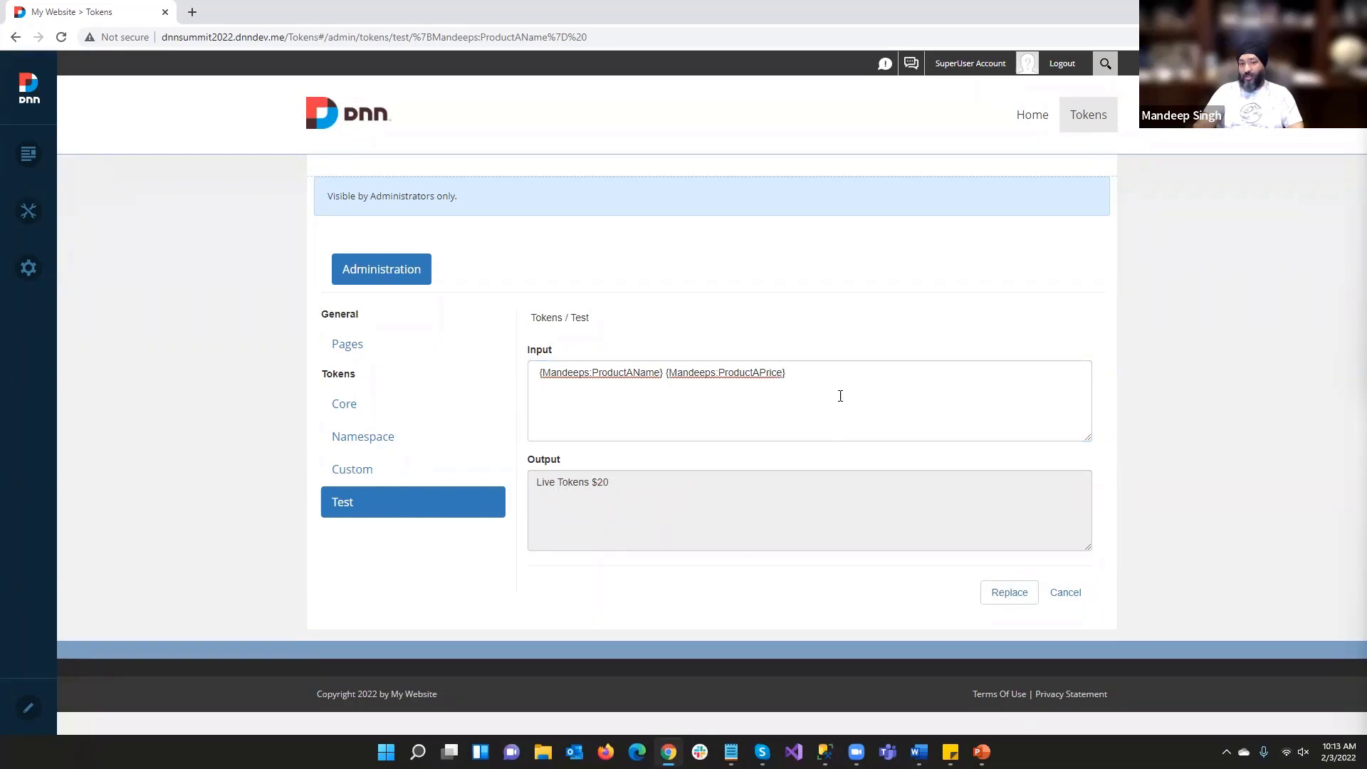
Copy the combined product name and price tokens and open the Home page's header Text/HTML content for editing
drag(839, 394, 497, 391)
key(ctrl+c)
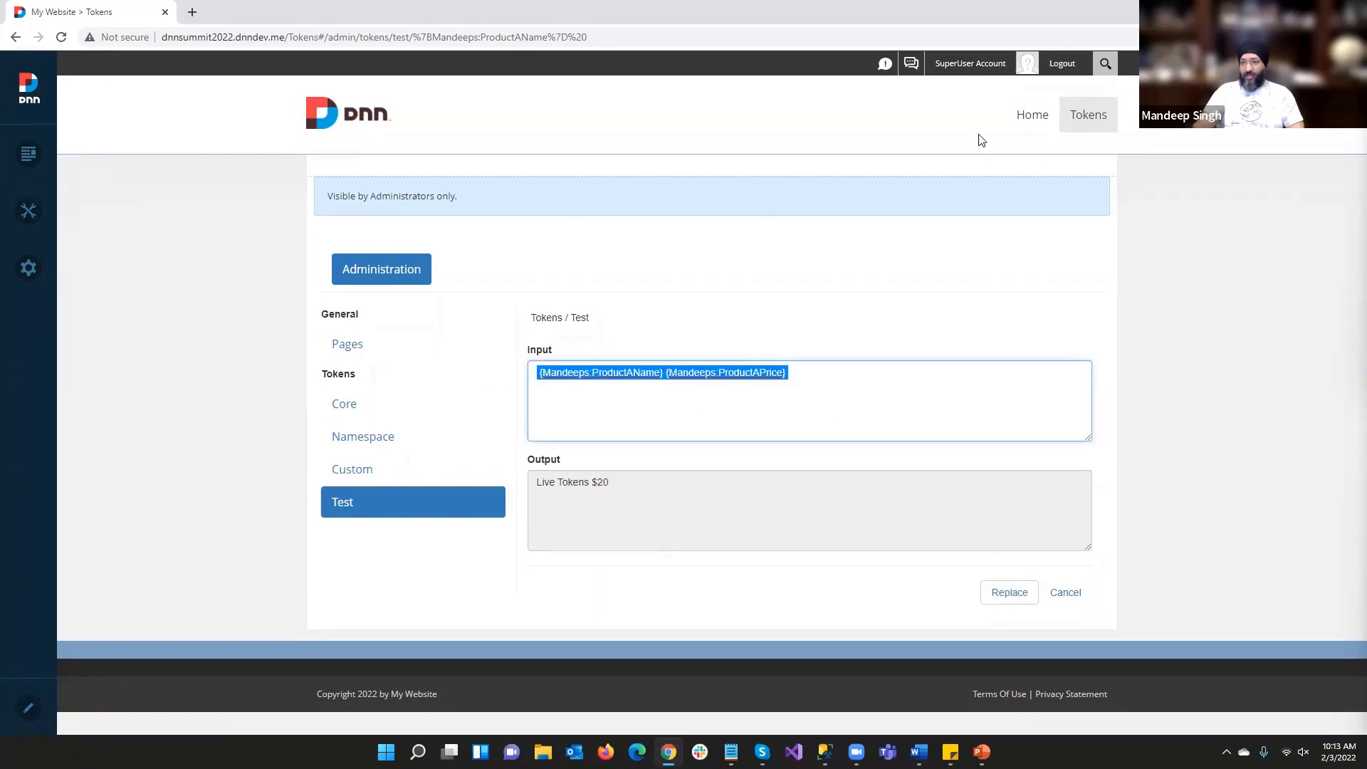
click(1030, 118)
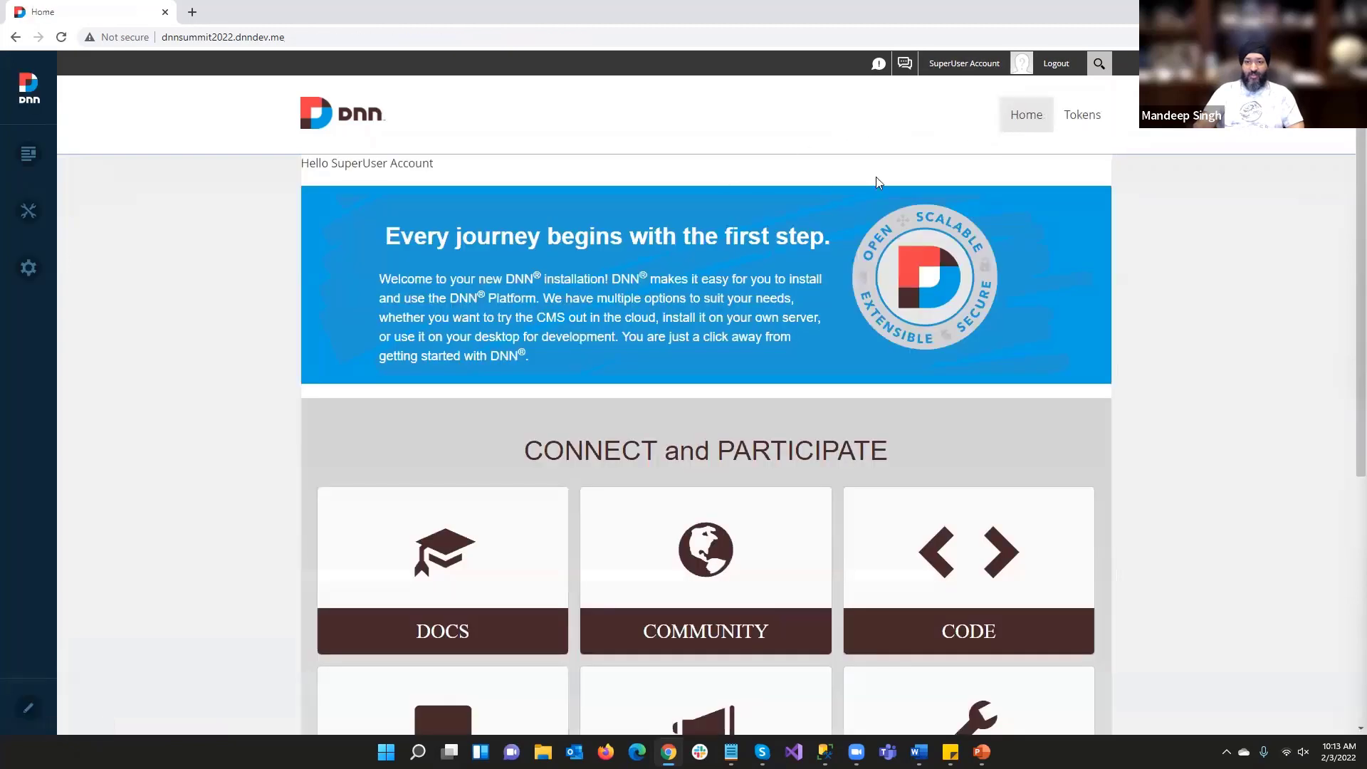
click(28, 708)
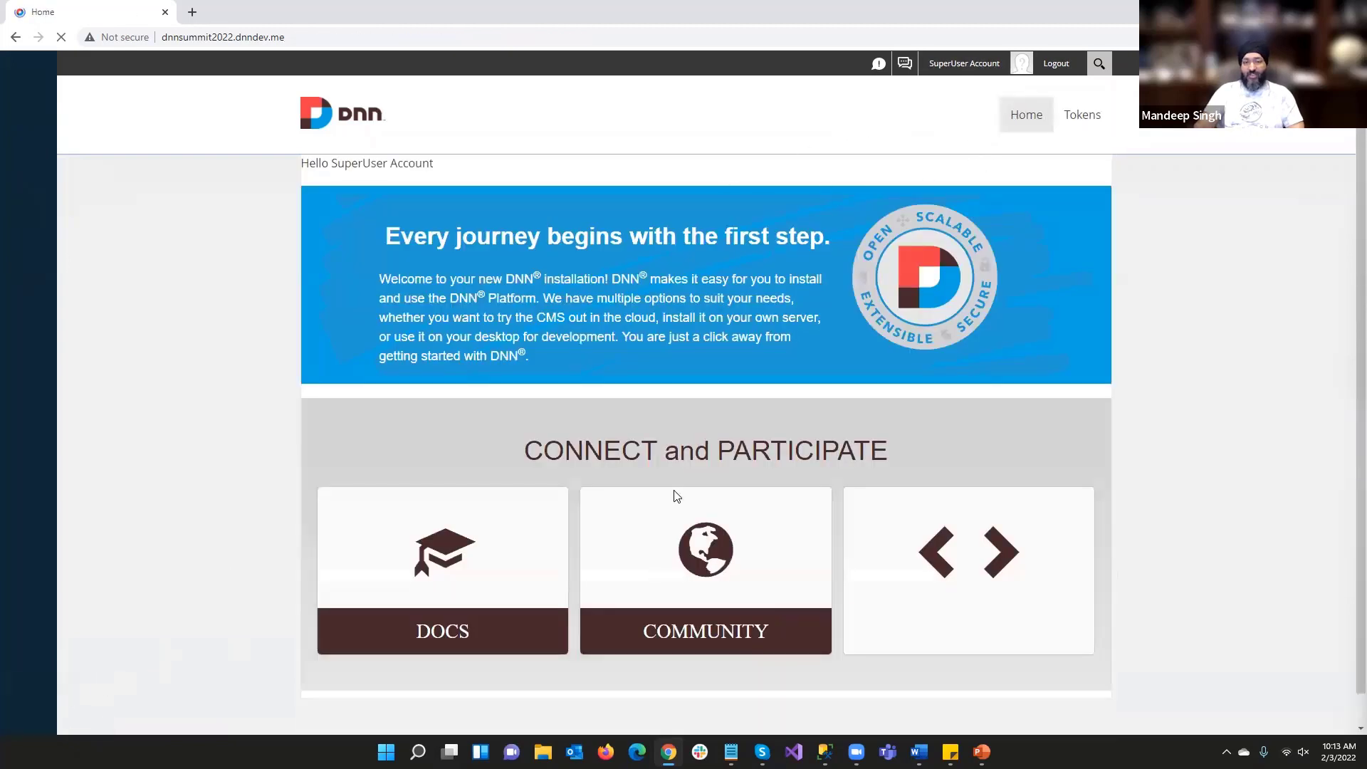
mouse_move(1061, 180)
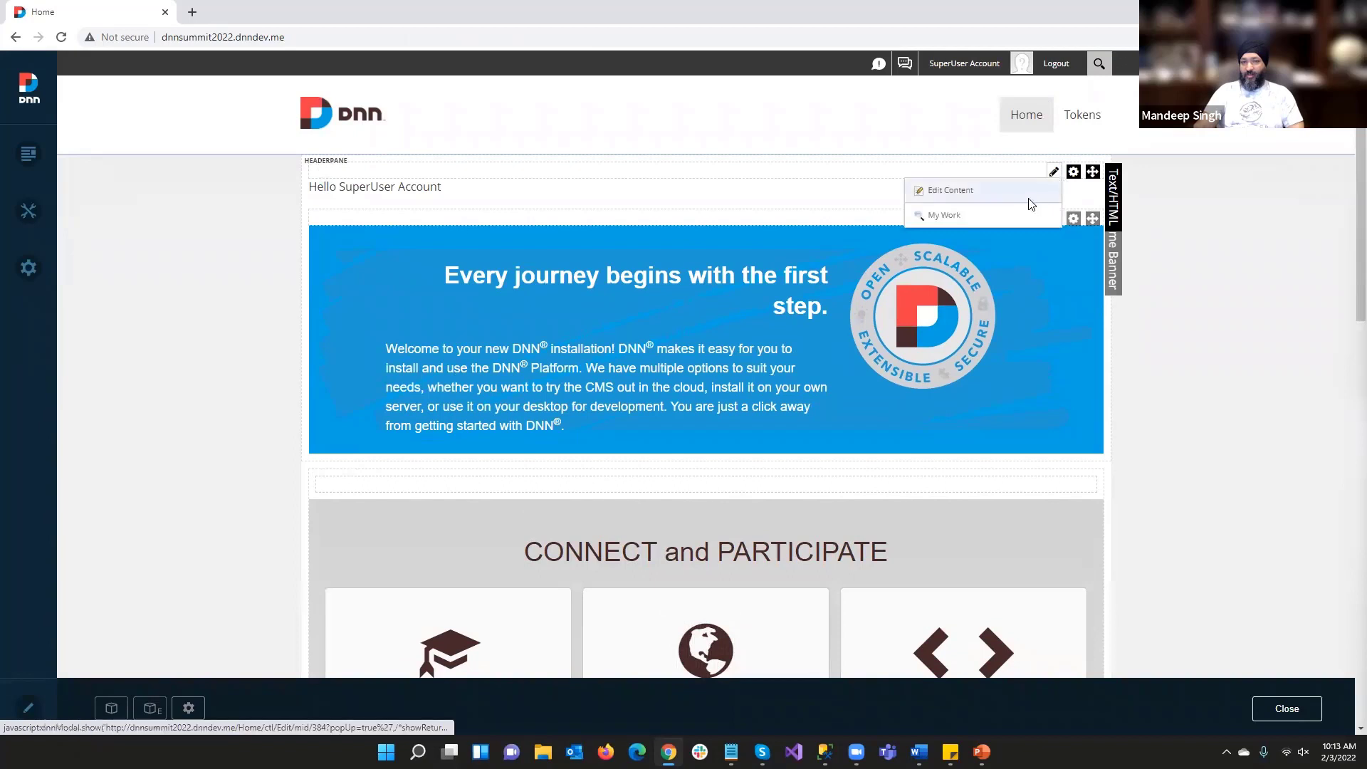
click(947, 191)
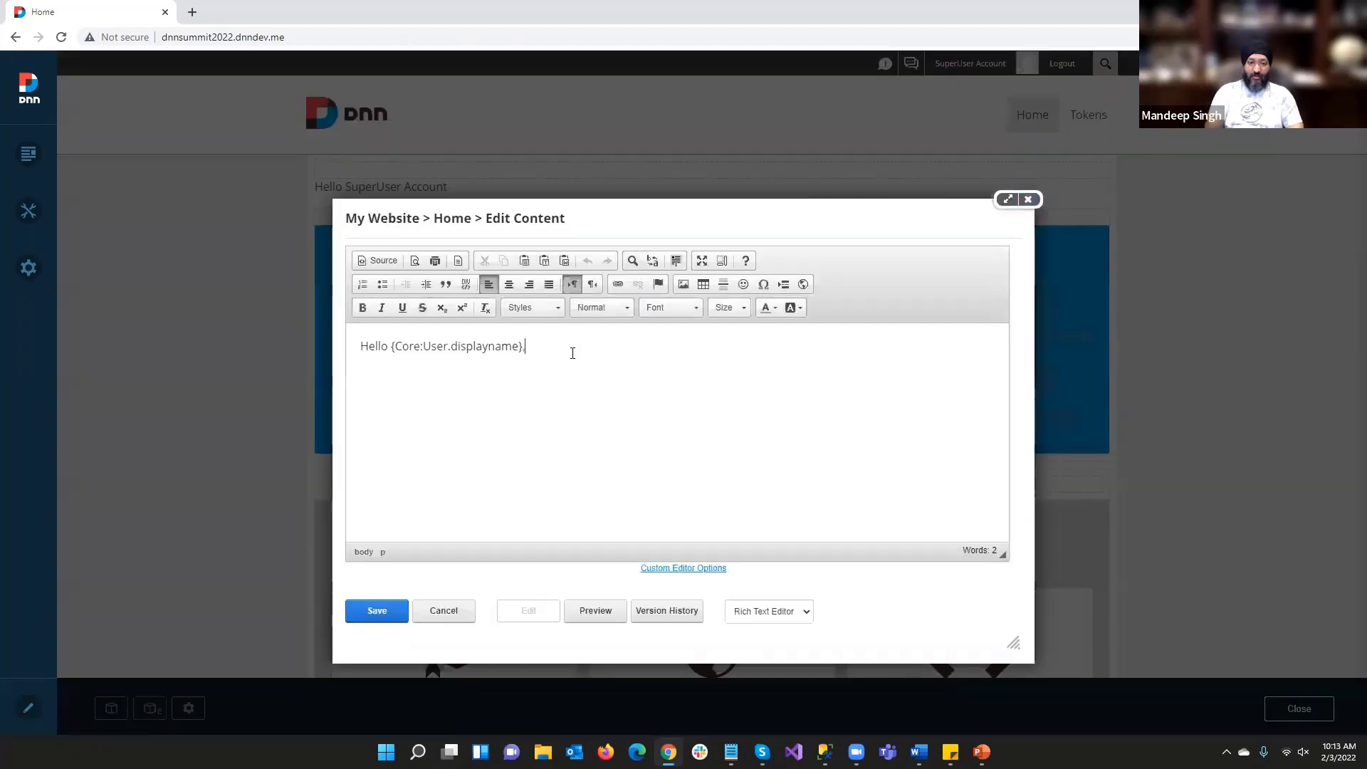
Add a comma after the greeting and a new paragraph reading "We just released {Mandeeps:ProductAName} {Mandeeps:ProductAPrice}"
text(,)
key(Return)
text(We just rele)
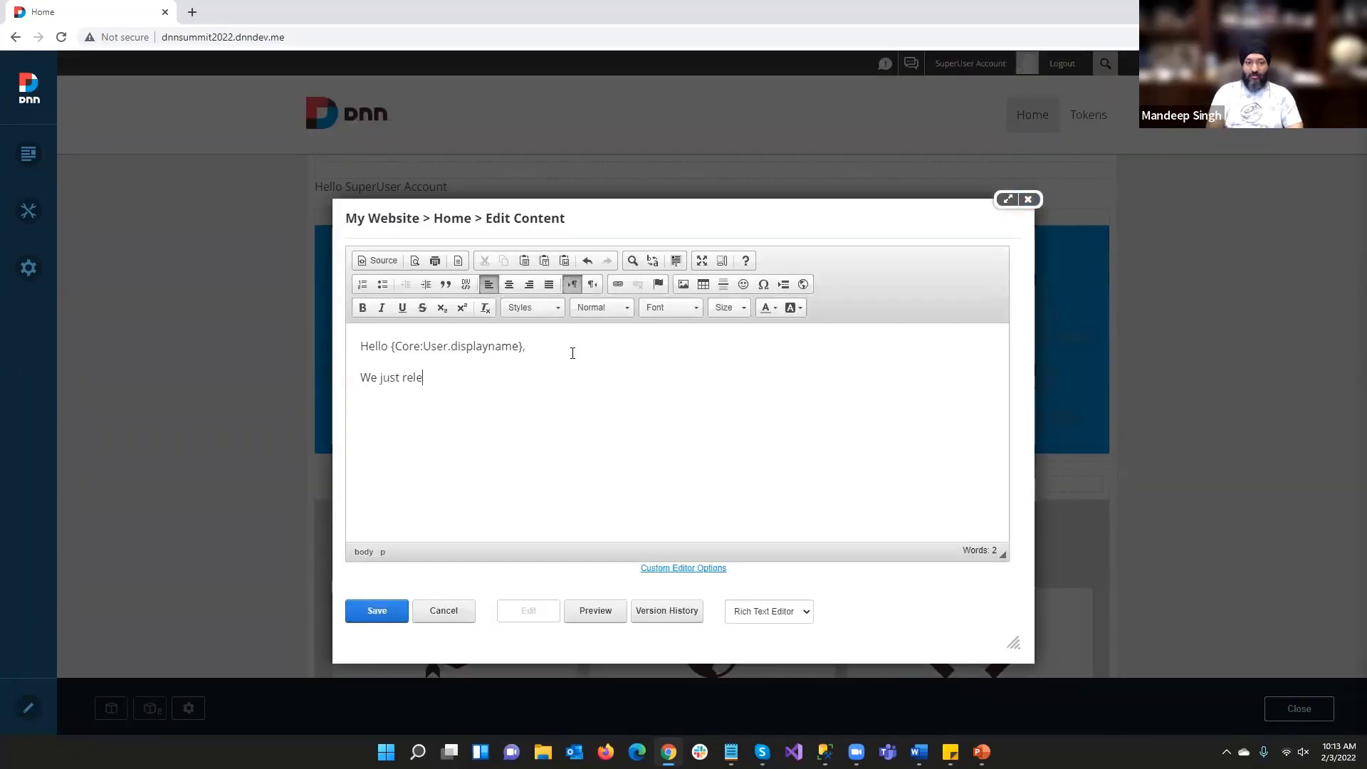
text(ased Live To)
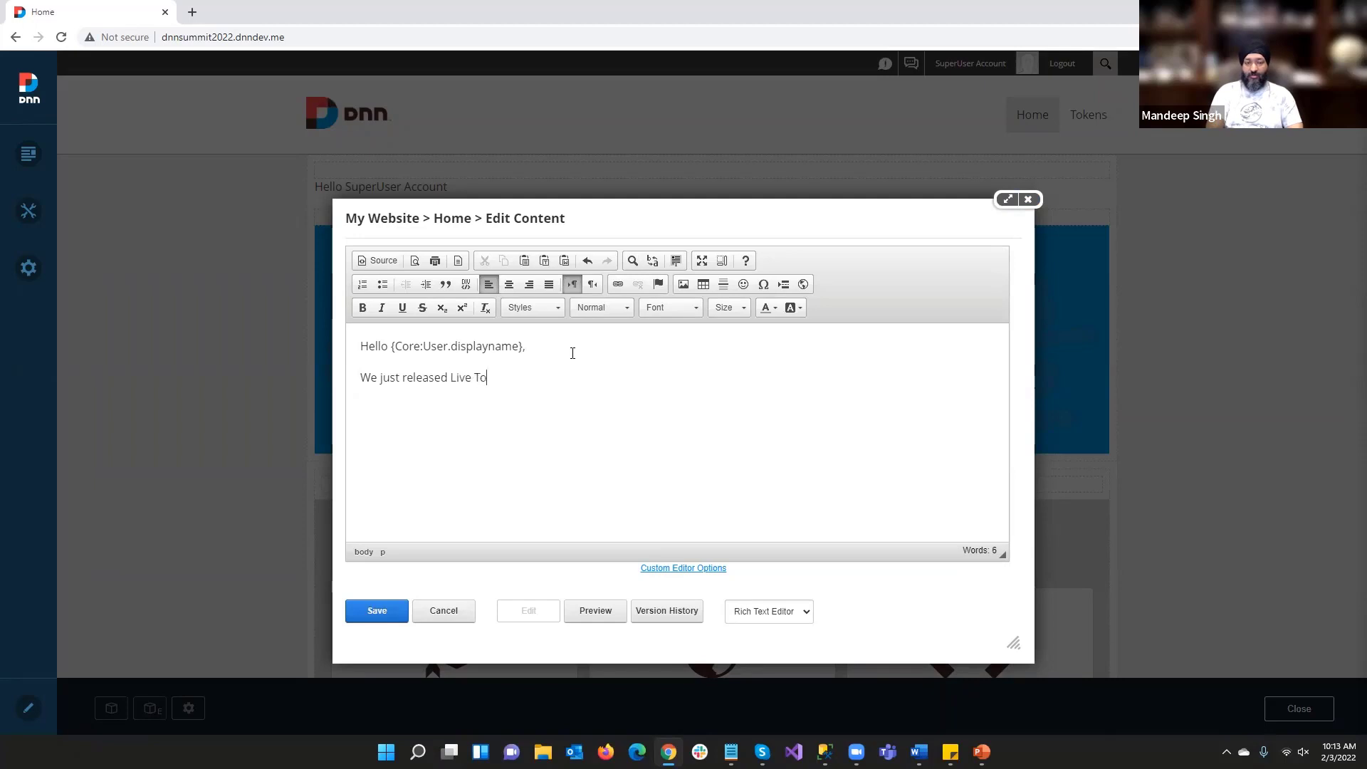
key(BackSpace)
key(BackSpace)
key(BackSpace)
key(BackSpace)
key(BackSpace)
key(BackSpace)
key(BackSpace)
key(ctrl+v)
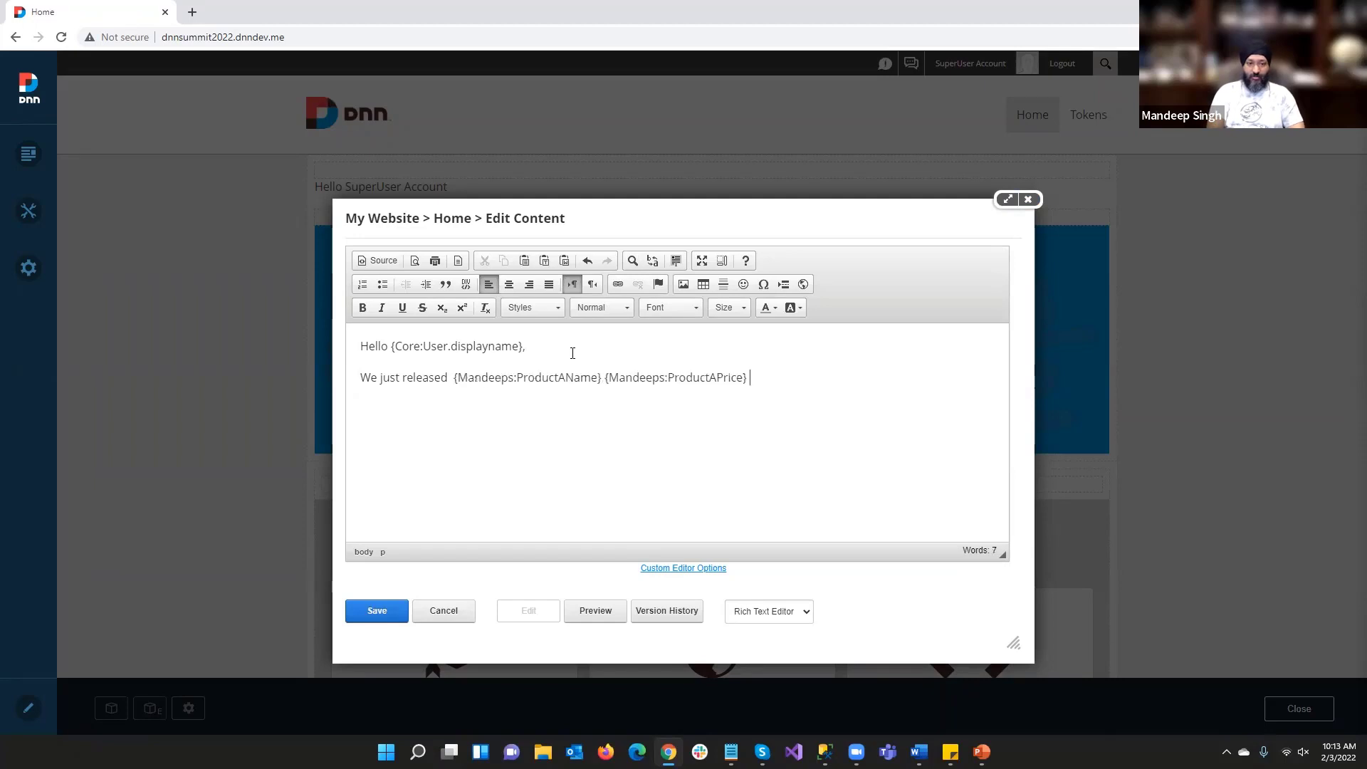
Insert "which is available for" between the product tokens, append "(Not true; just for this demo)" and save the content
click(605, 379)
text(which is availabl)
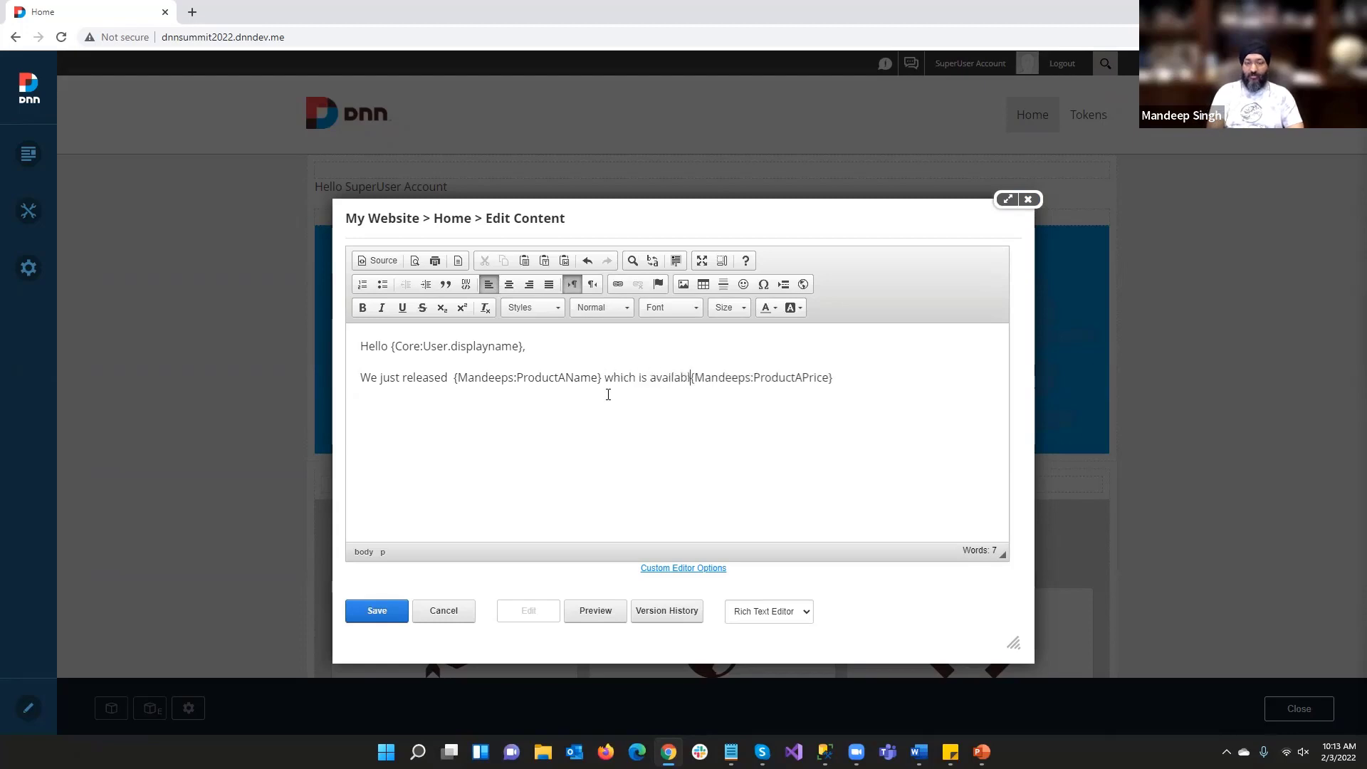
text(e for {Mandeeps:ProductAPrice} )
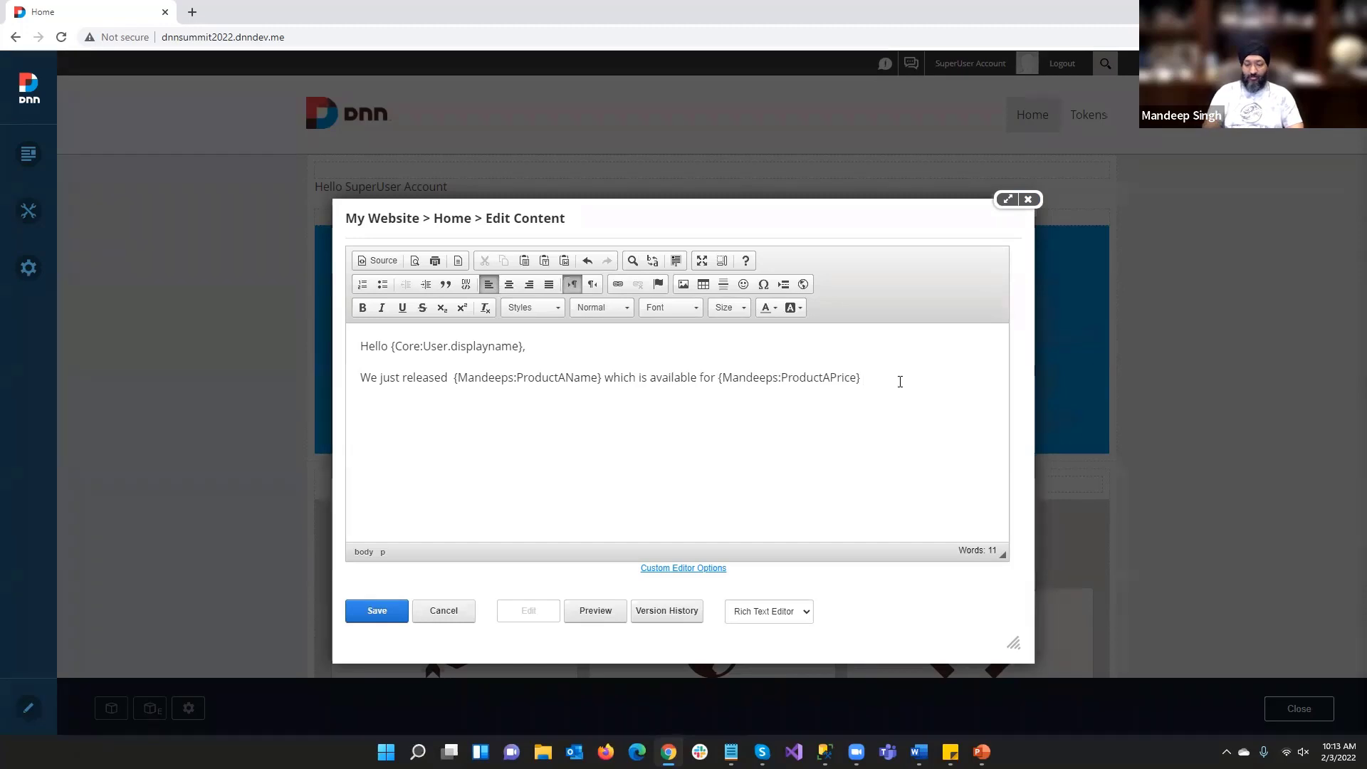
text((Not tr)
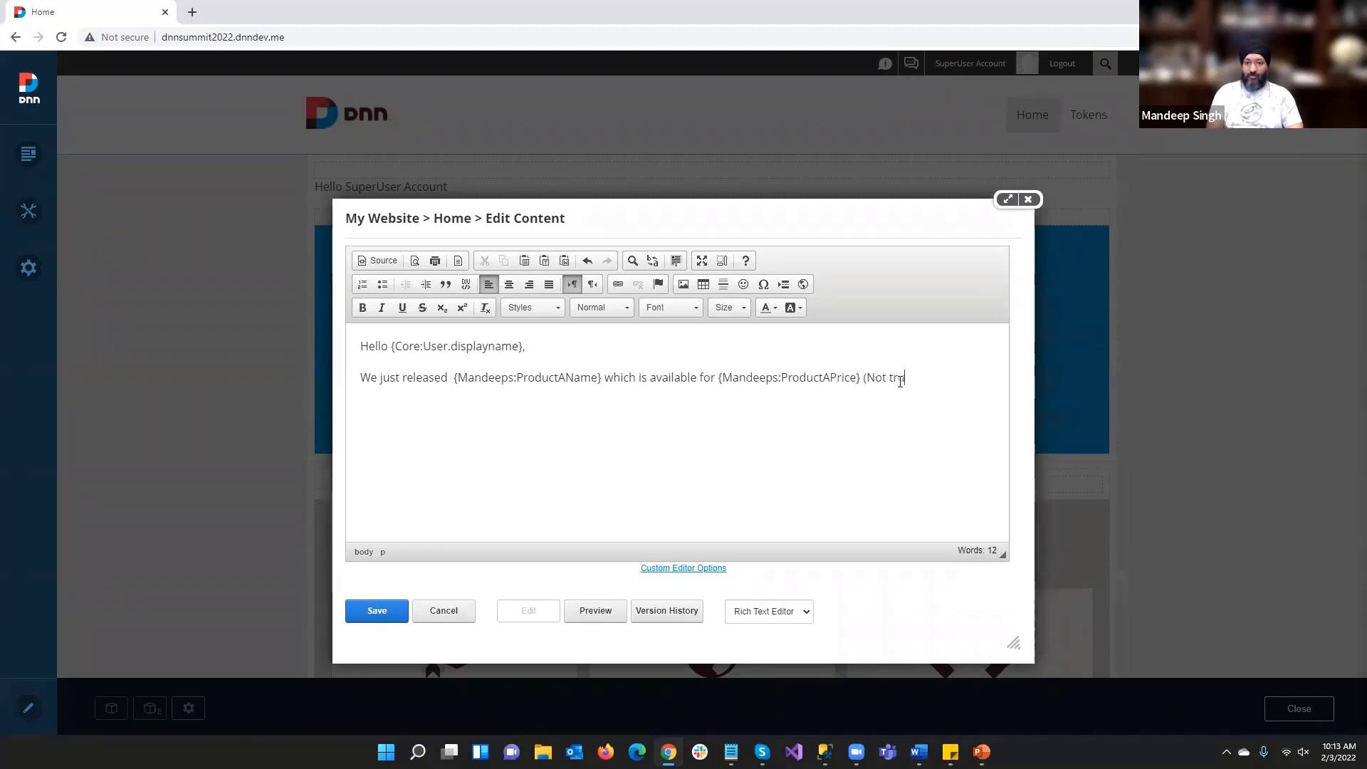
text(ue; just for this demo))
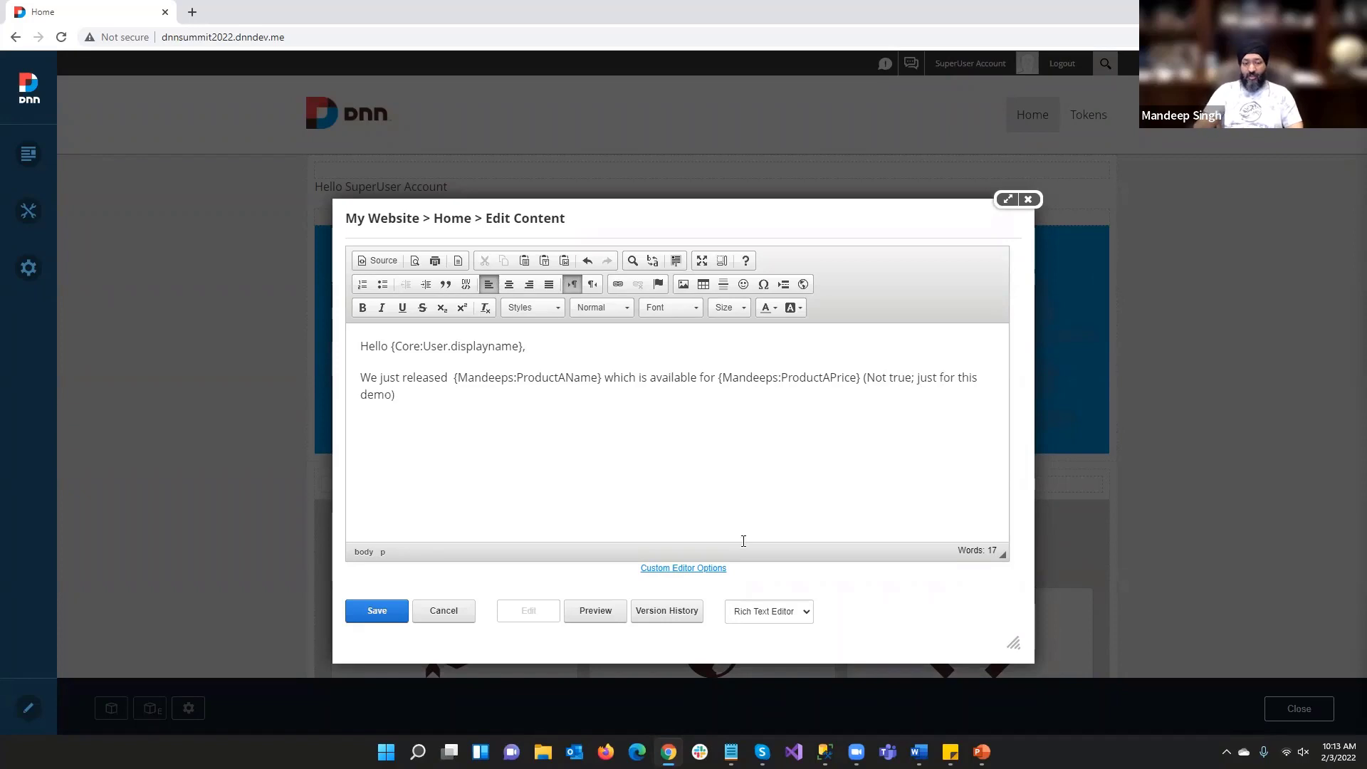
click(356, 611)
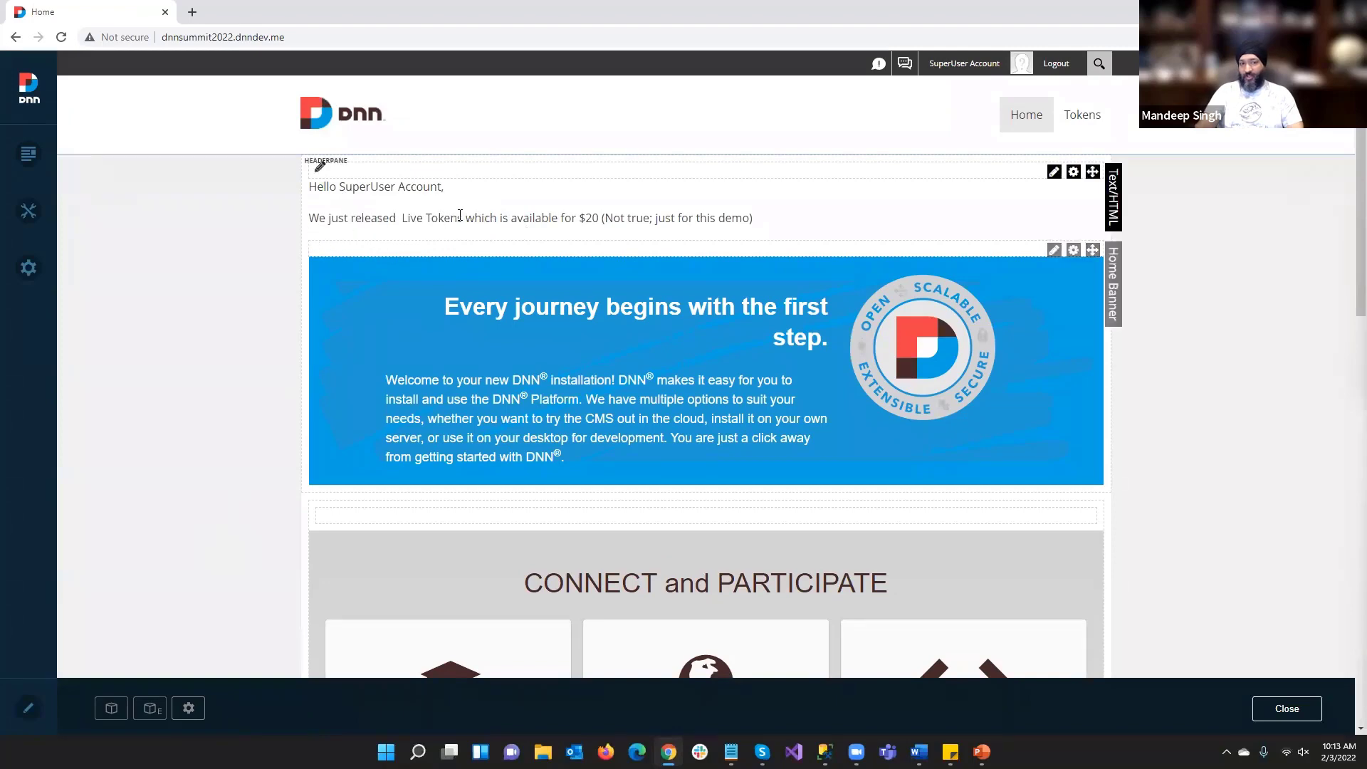
drag(460, 216, 404, 216)
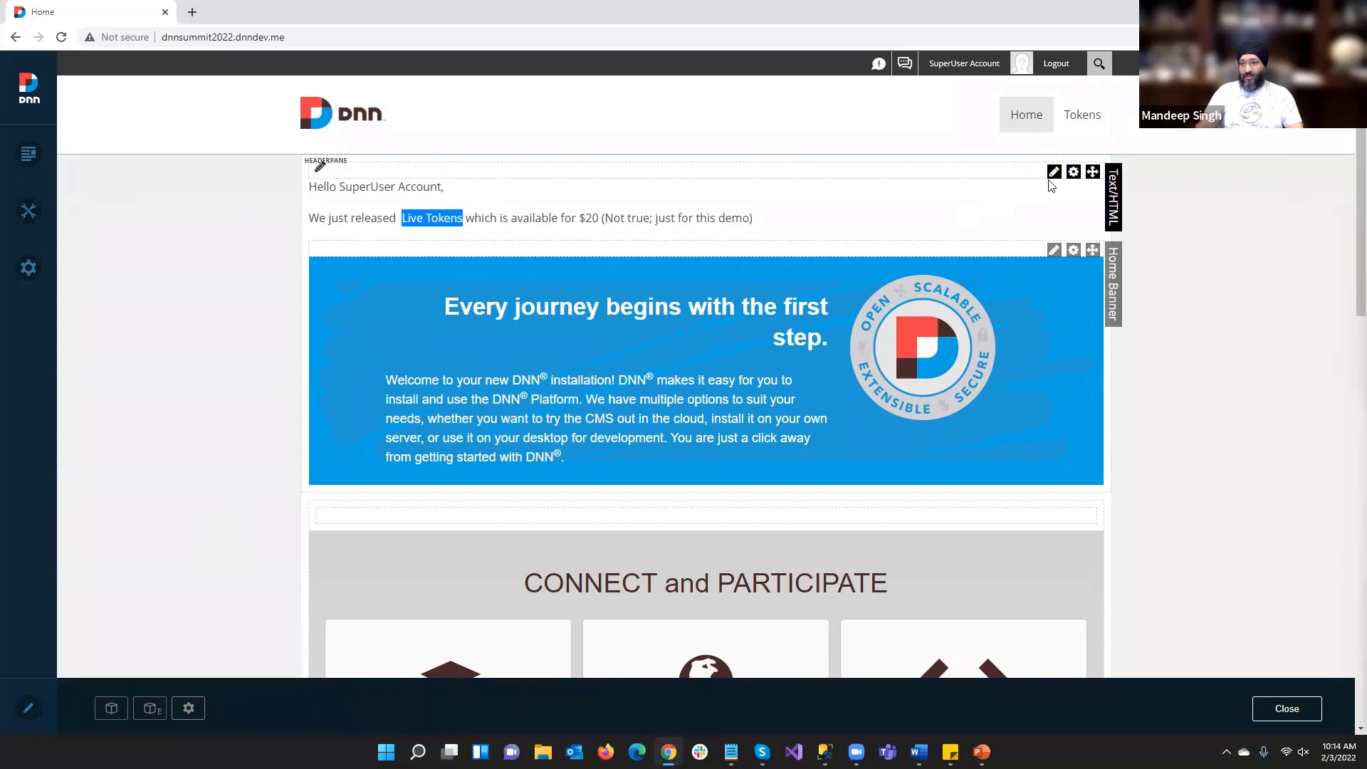
Change the ProductAName custom token's string constant to "Live Forms" and save the token
click(1081, 121)
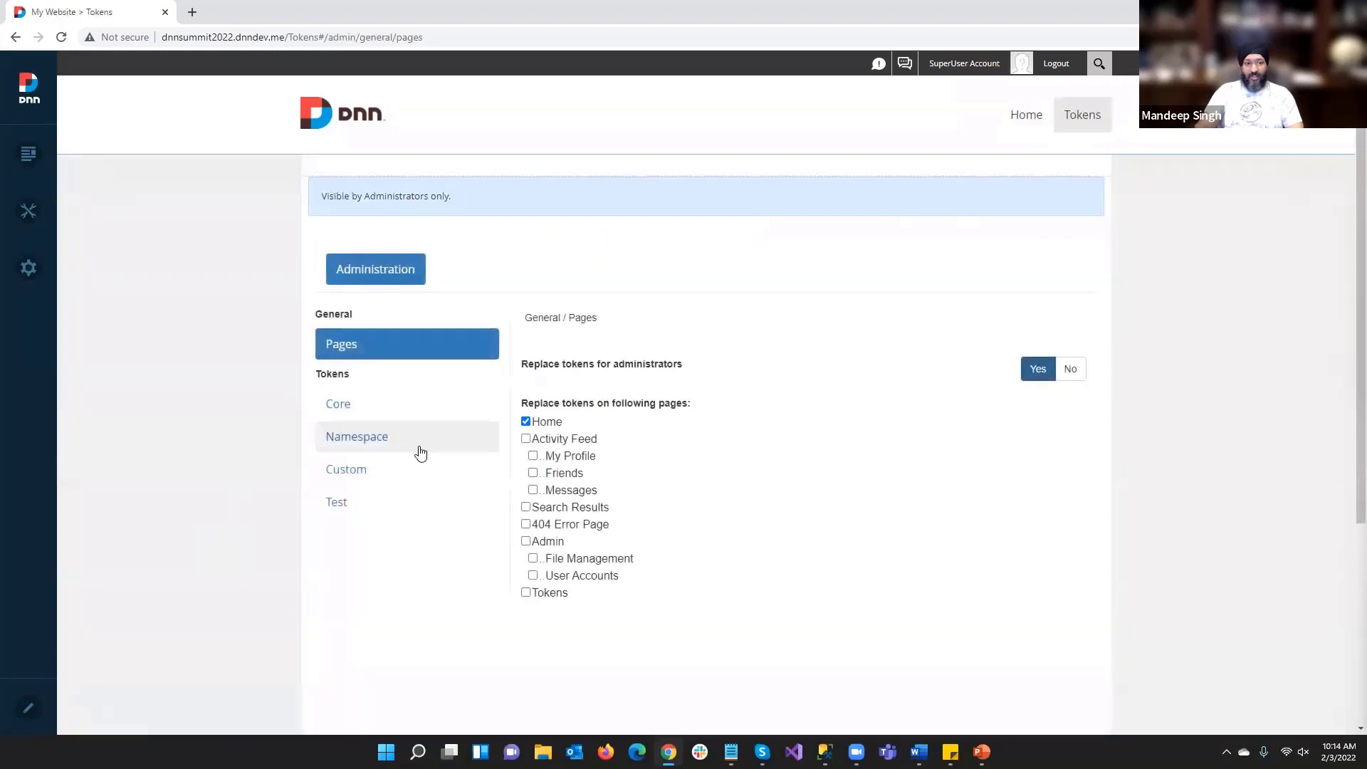
click(399, 467)
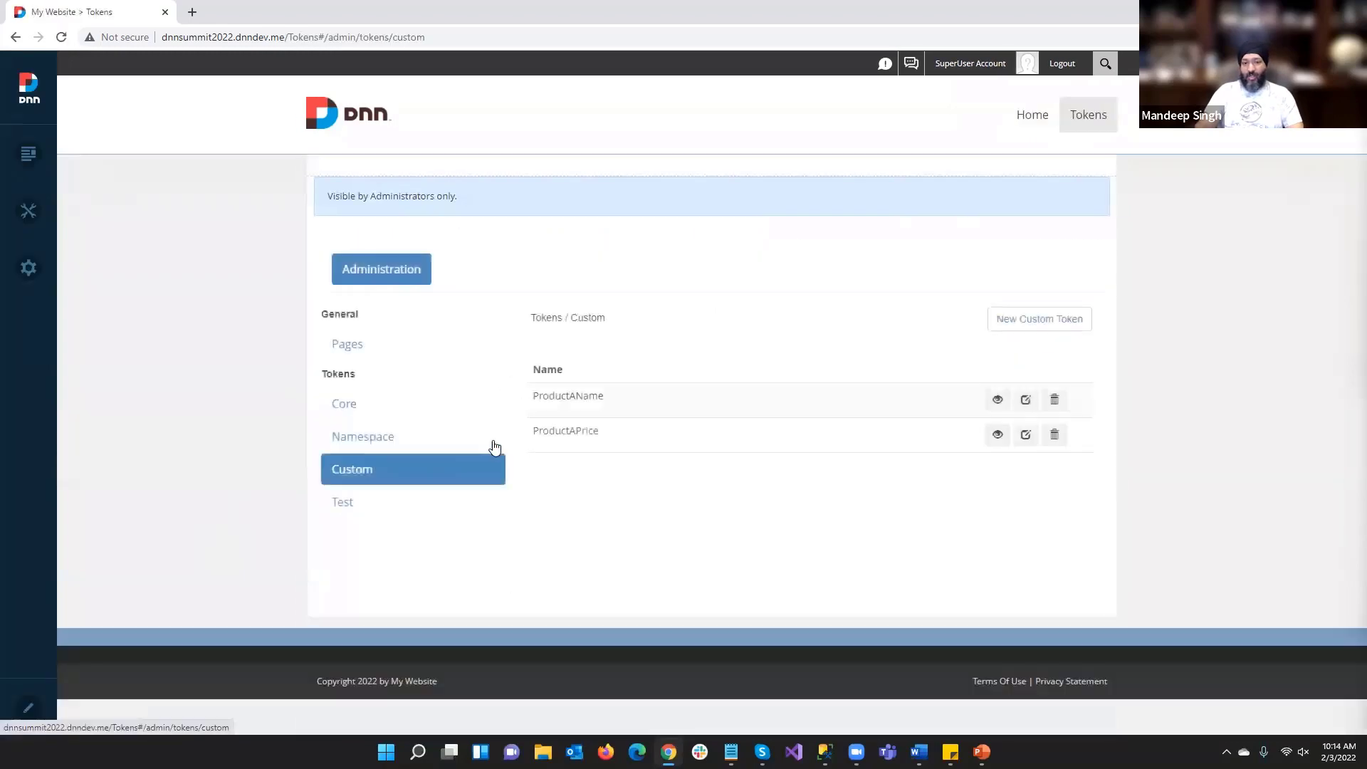
click(1029, 407)
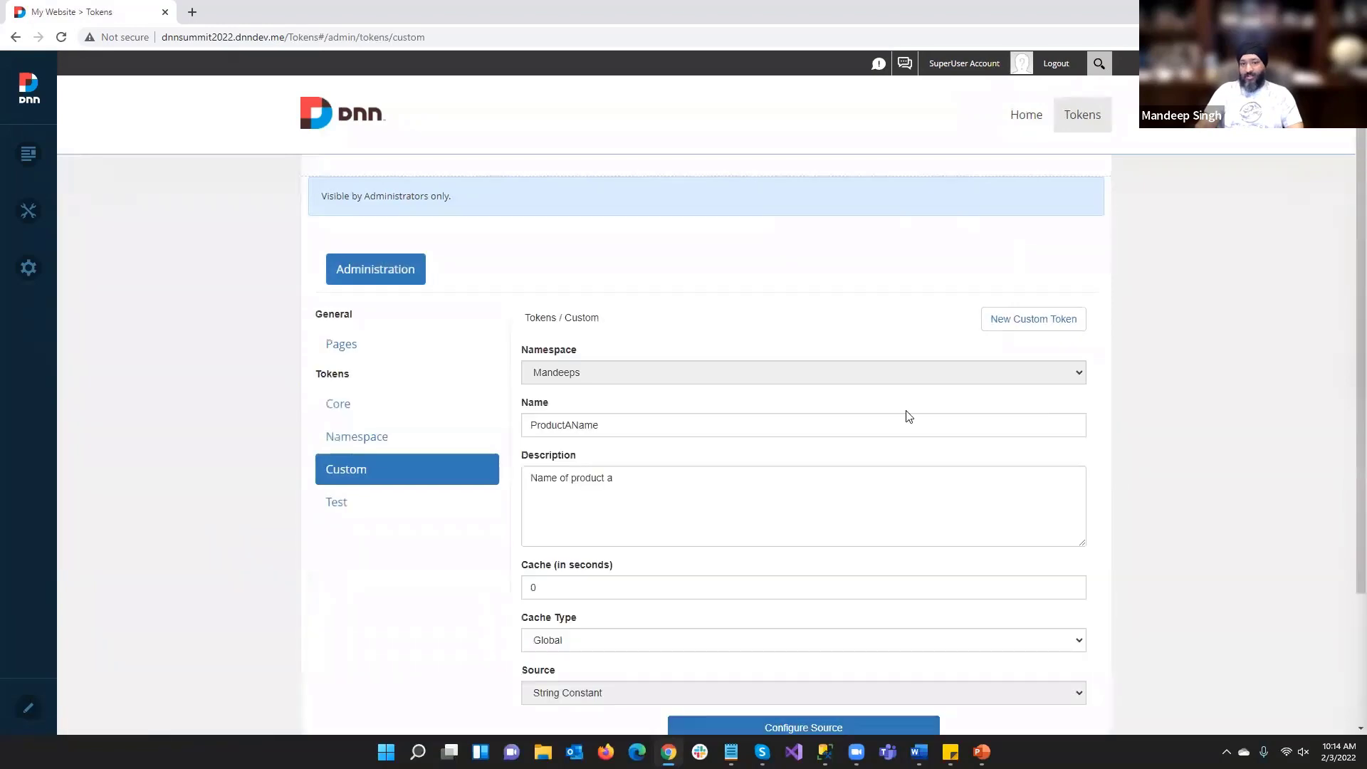
scroll(703, 570, down, 2)
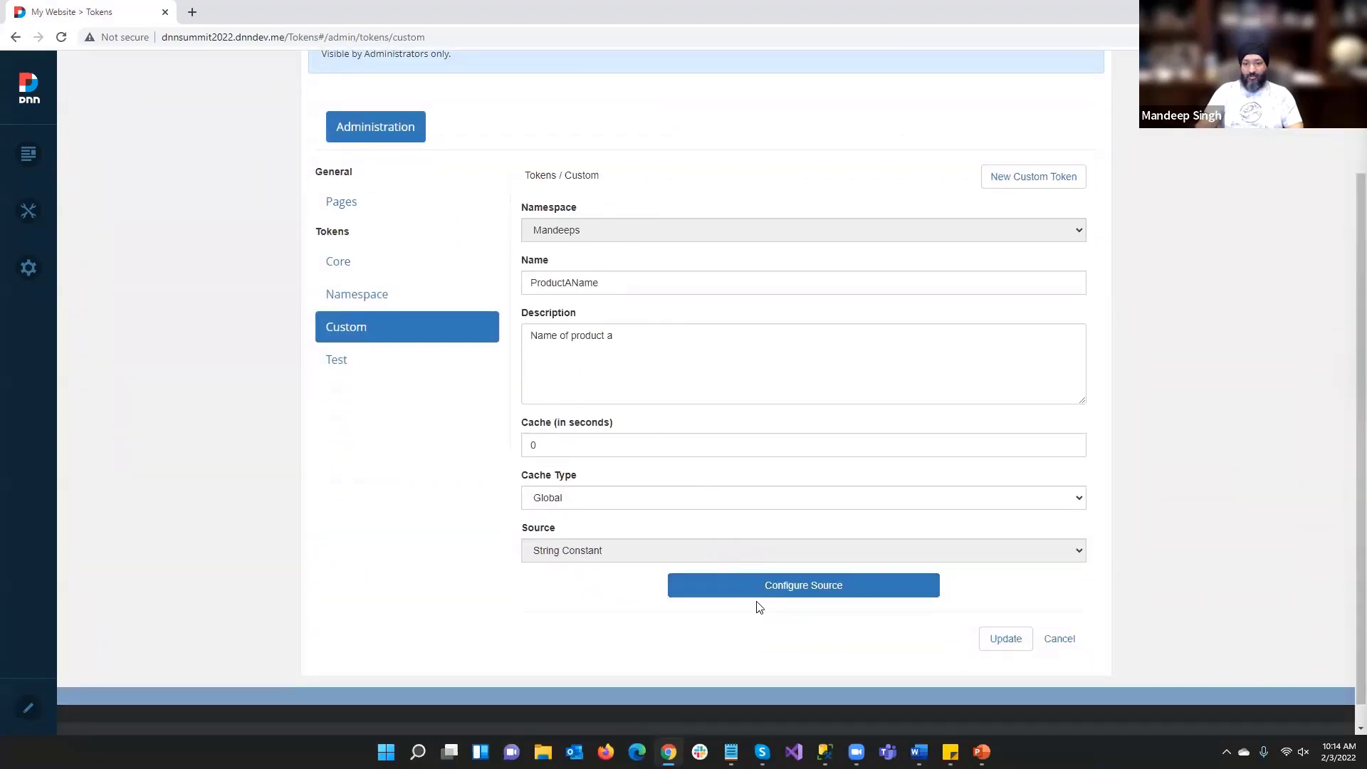
click(719, 585)
double_click(365, 278)
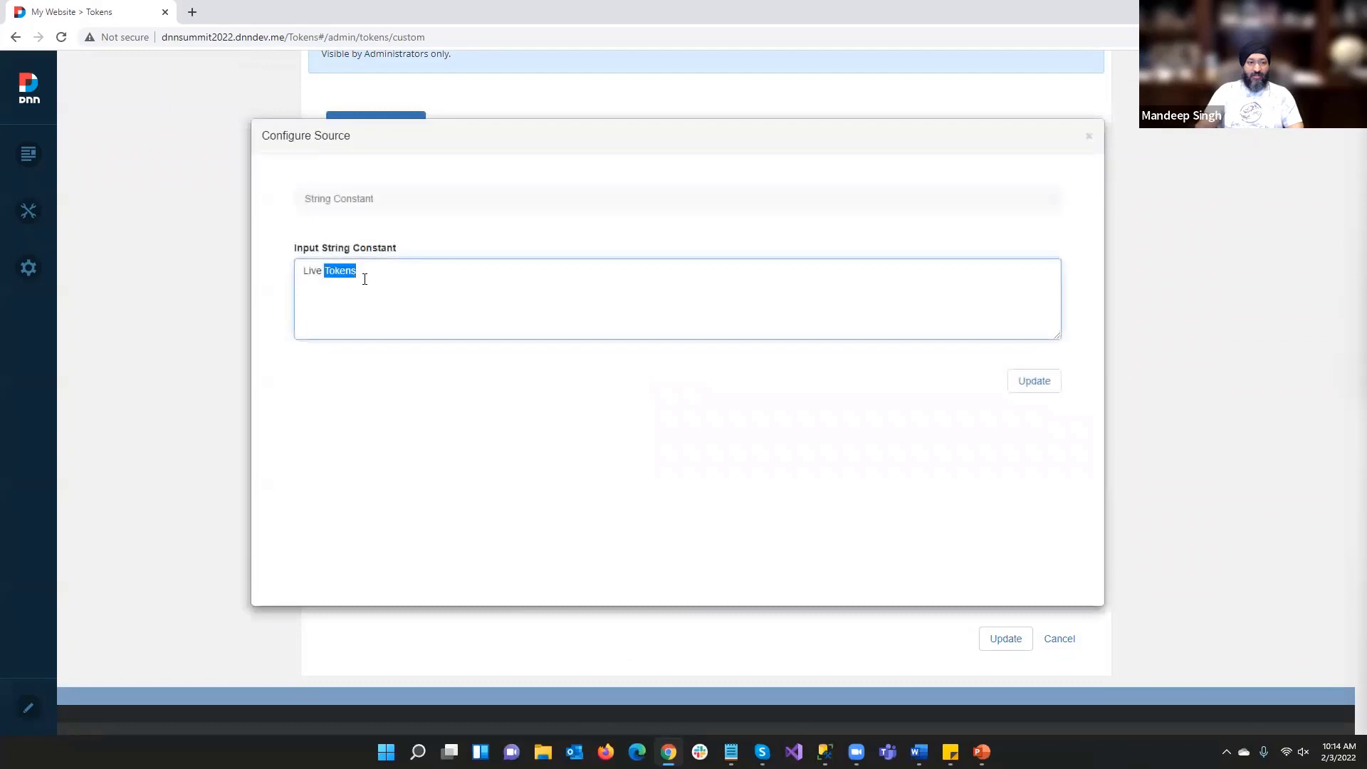
text(Forms)
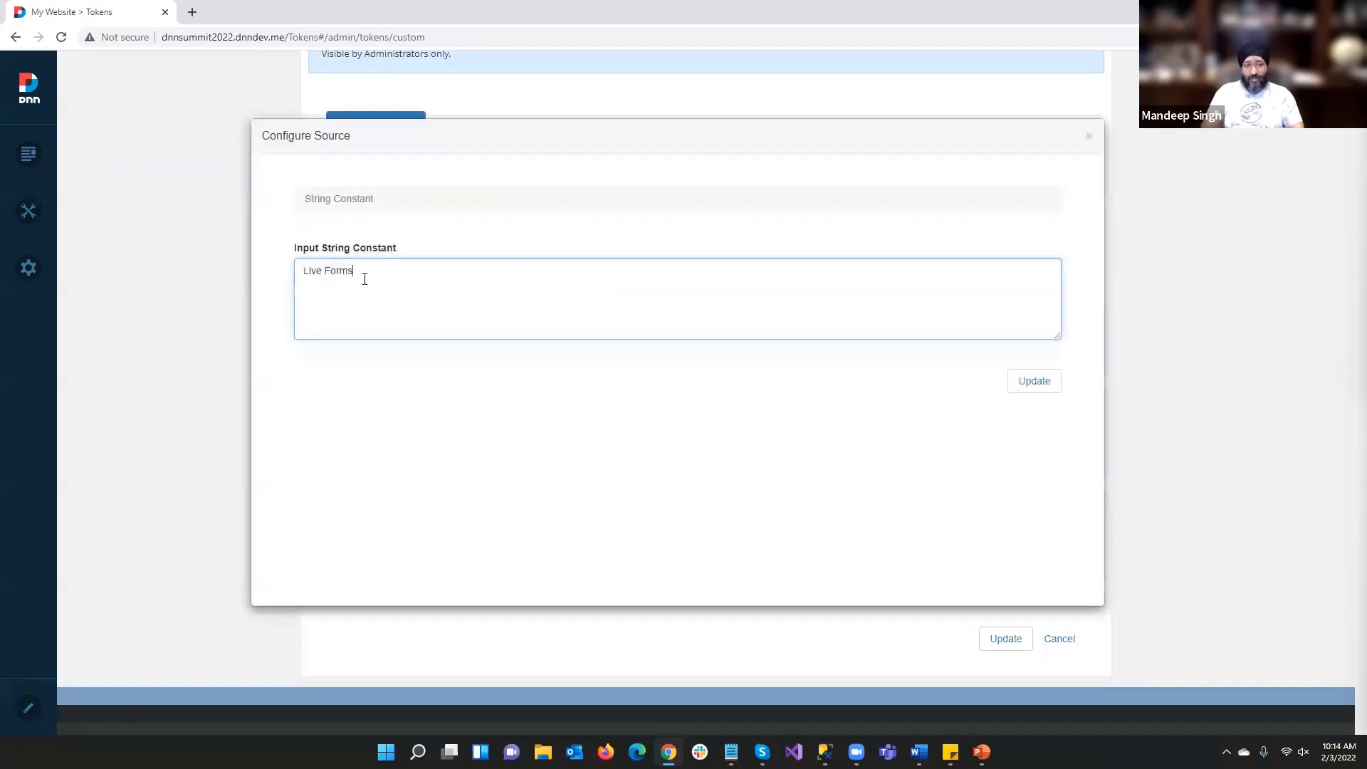
click(1035, 381)
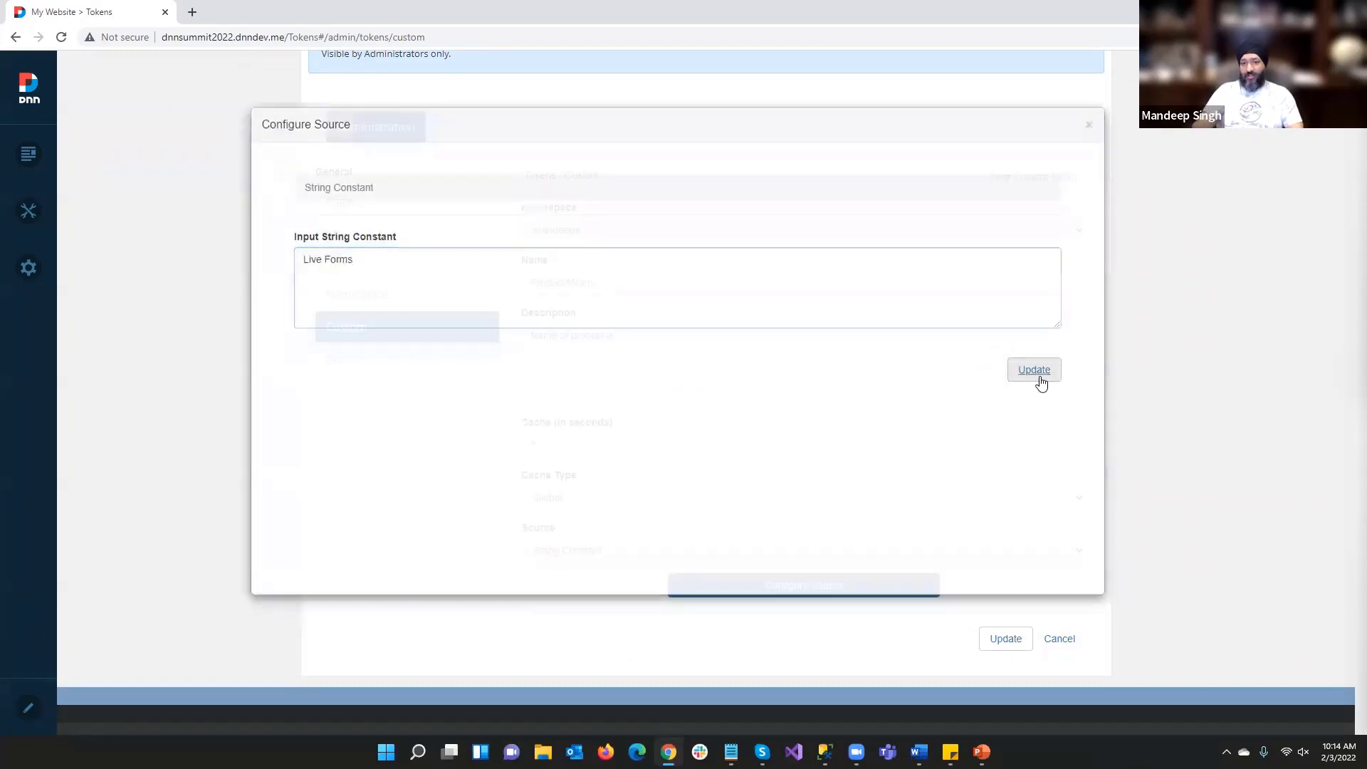
click(1015, 640)
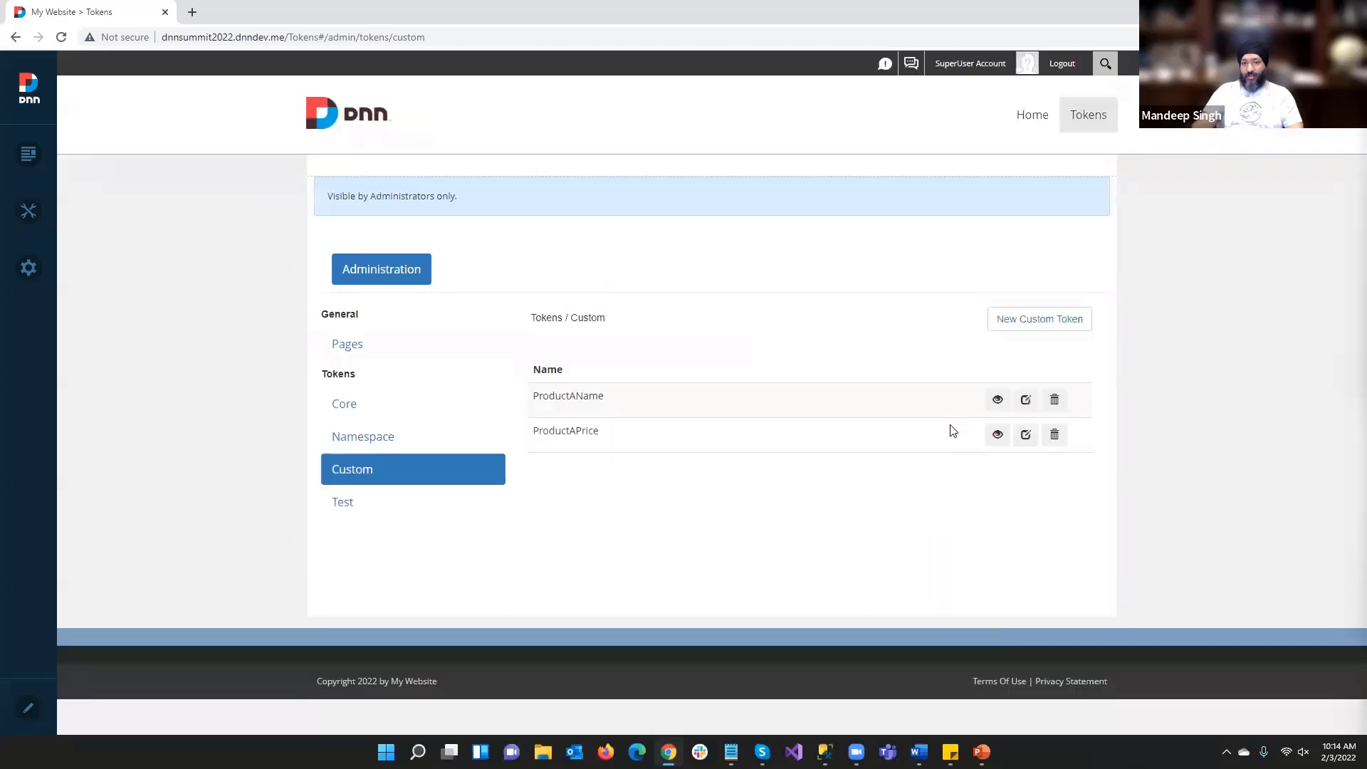
Change the ProductAPrice custom token's string constant to "$200", save it and view the Home page
click(1026, 435)
scroll(713, 569, down, 1)
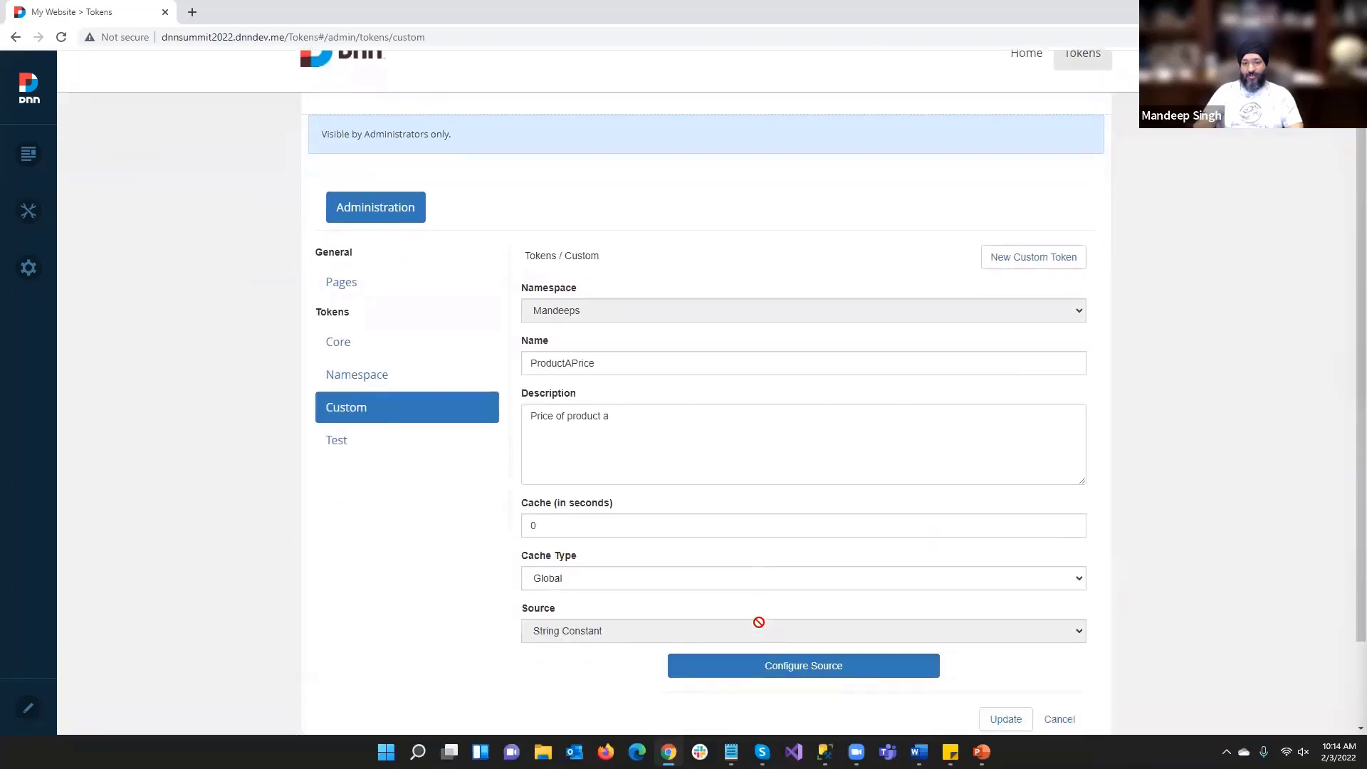
click(766, 655)
click(375, 284)
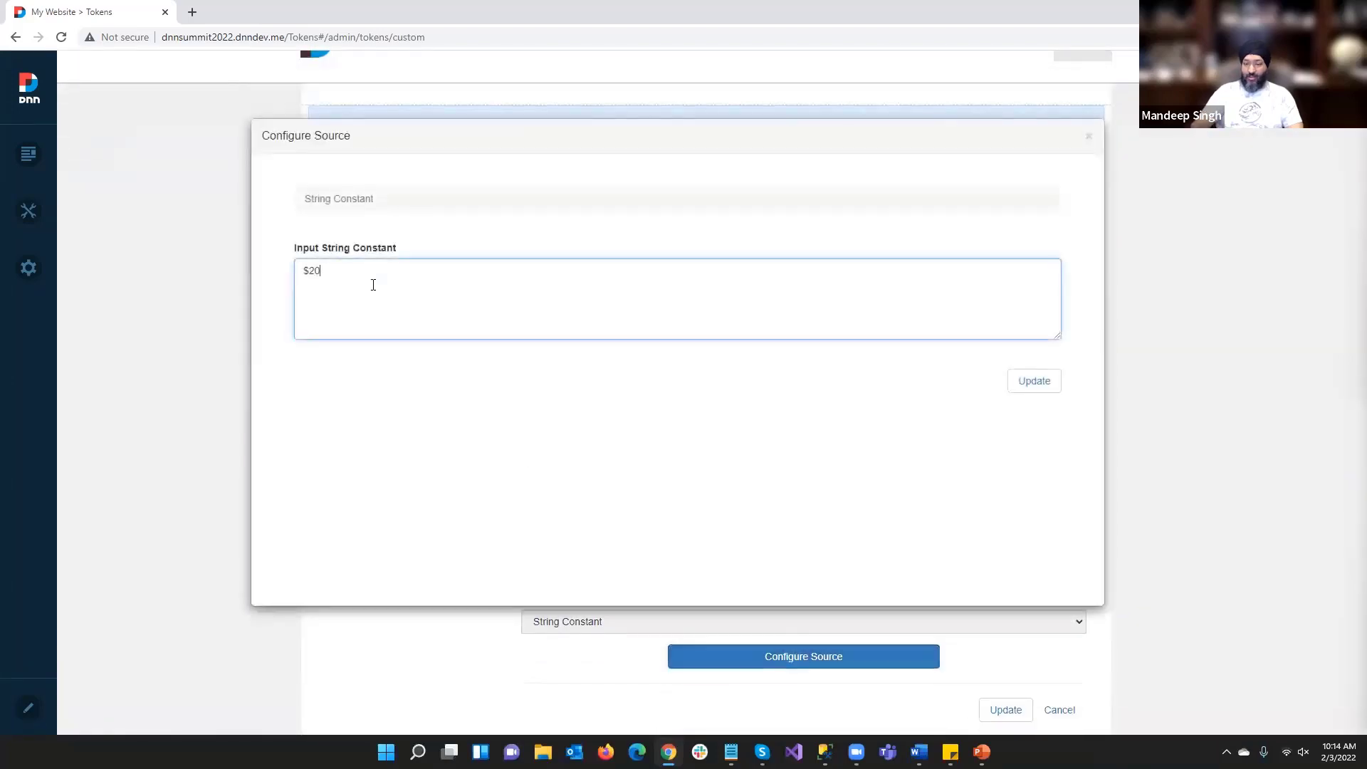
click(1025, 382)
scroll(983, 591, down, 1)
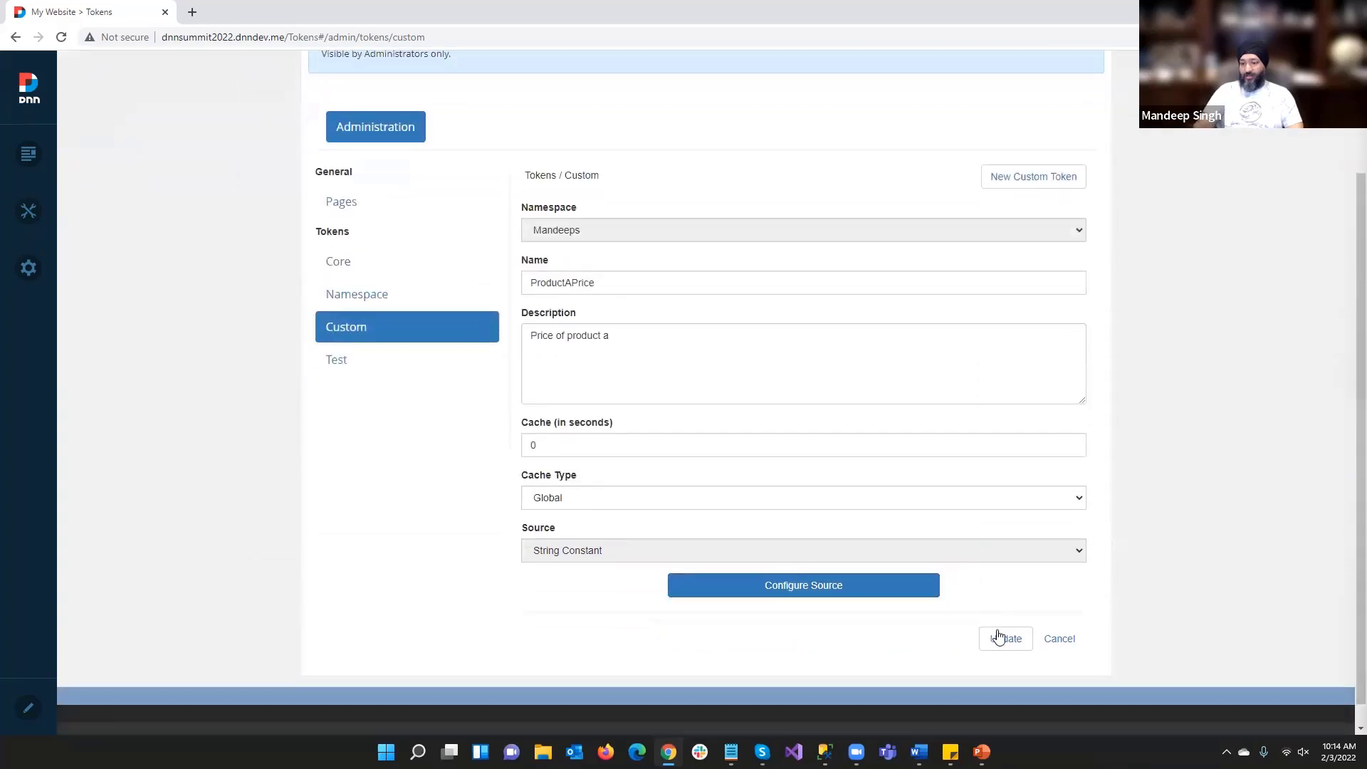
click(1005, 639)
click(1042, 130)
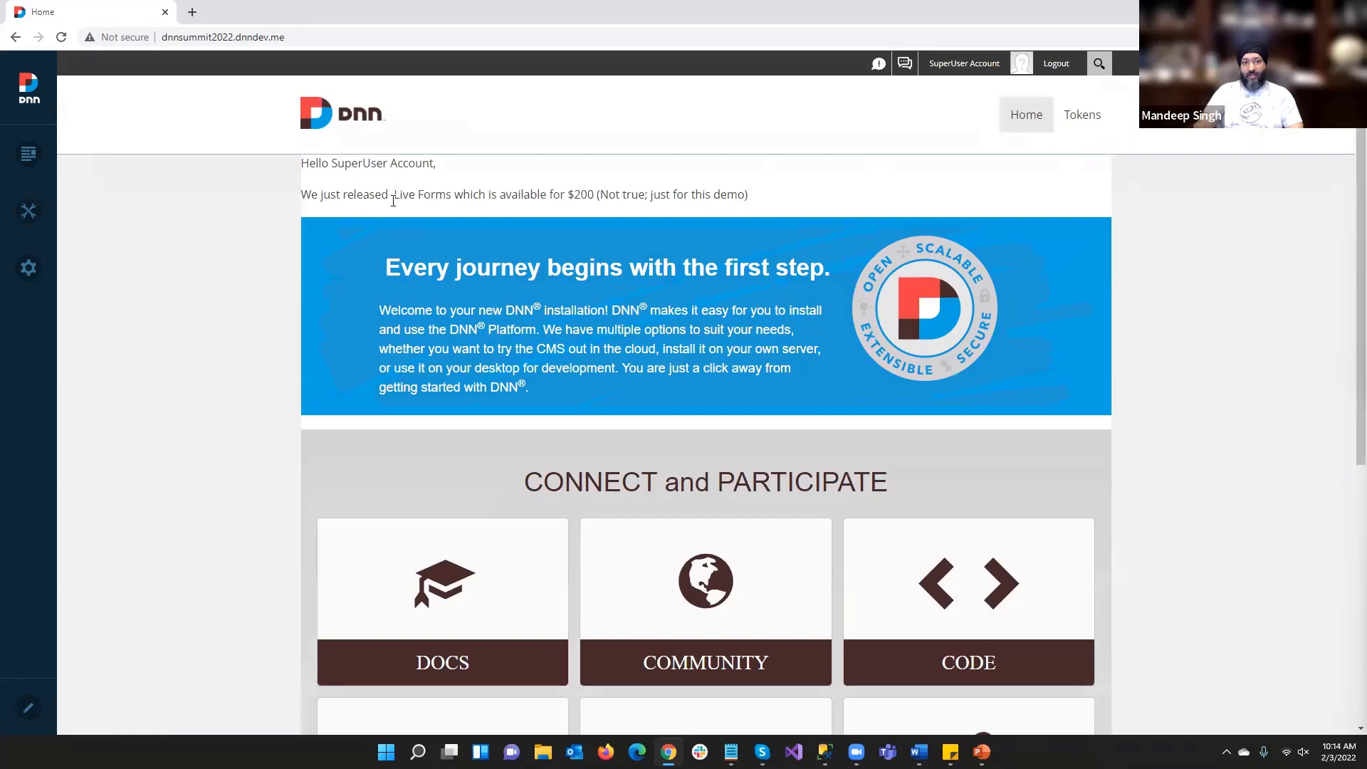
Check the product name and price rendered in the announcement sentence on the Home page
drag(392, 195, 450, 198)
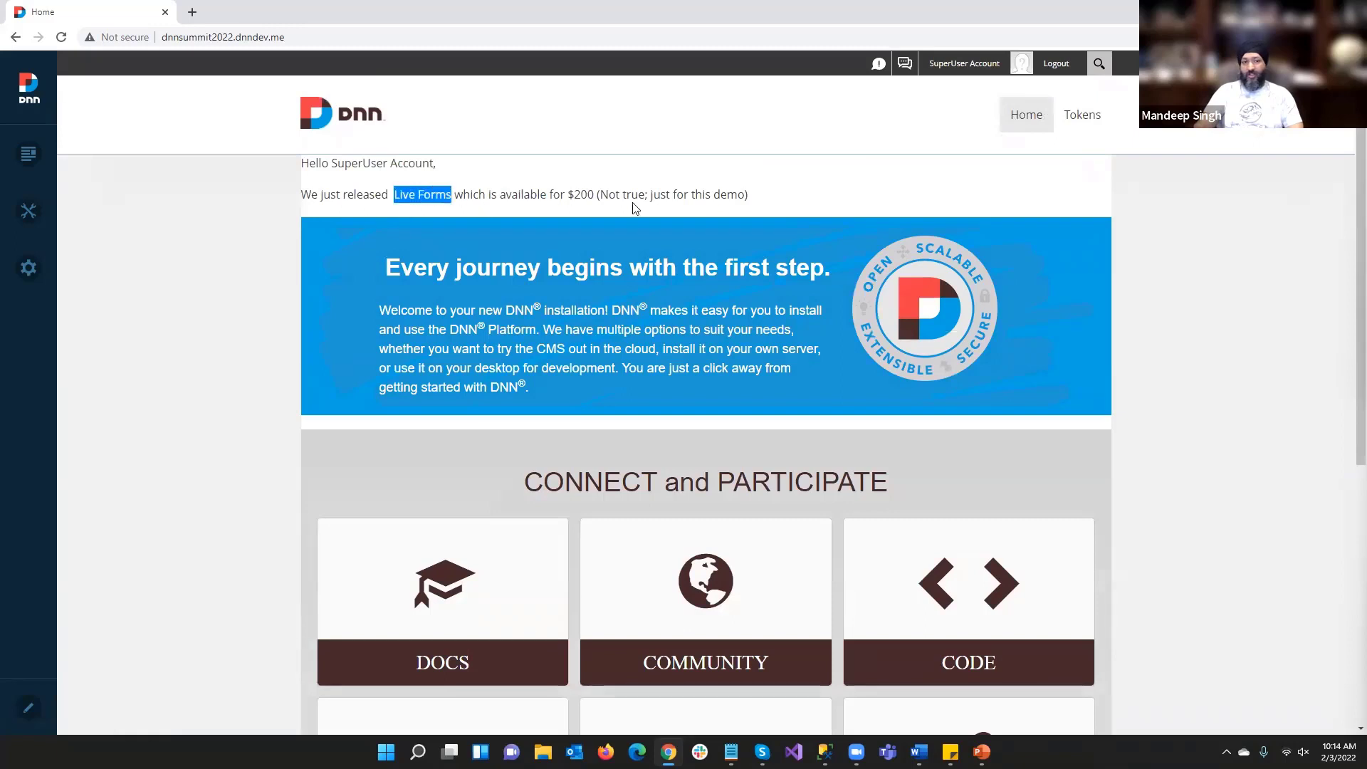
double_click(582, 194)
click(697, 189)
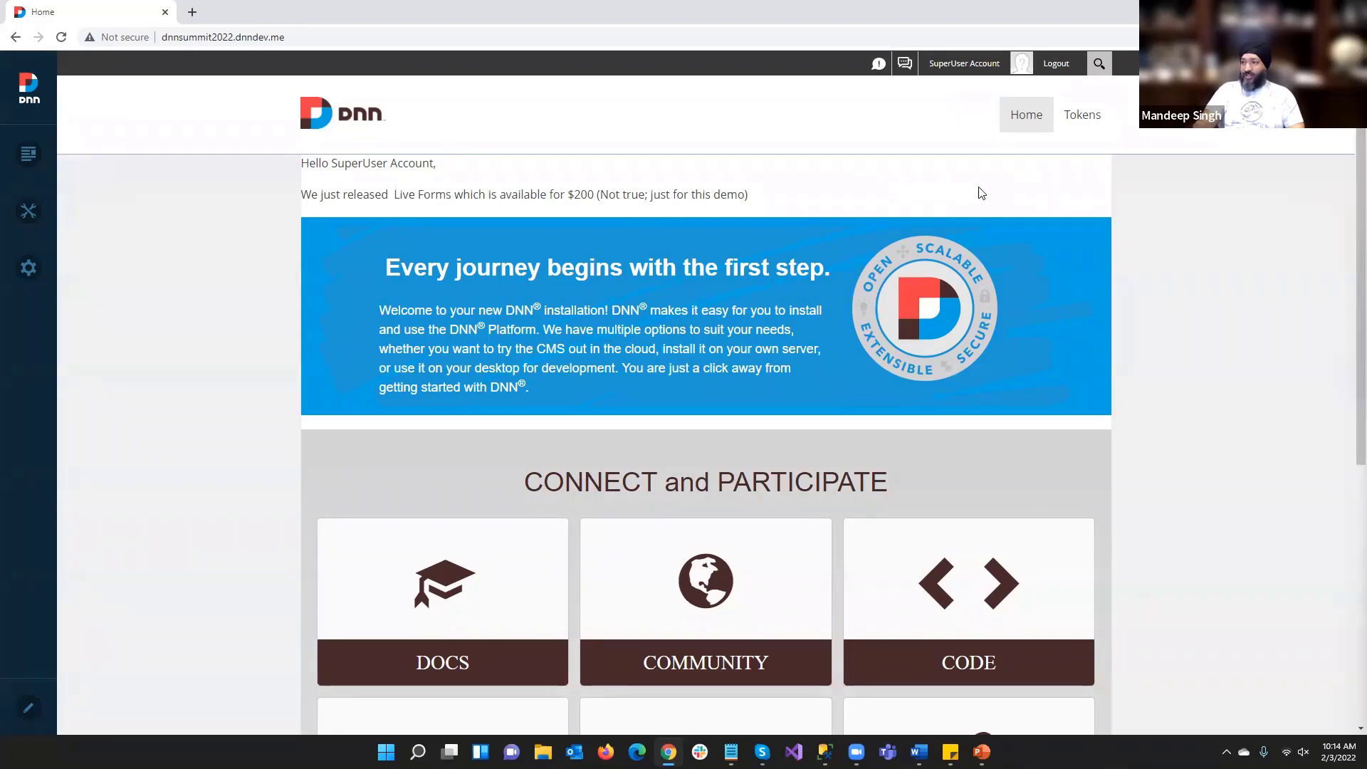
Review the ProductAName custom token's cache duration and cache type options, then leave the token without saving
click(1068, 134)
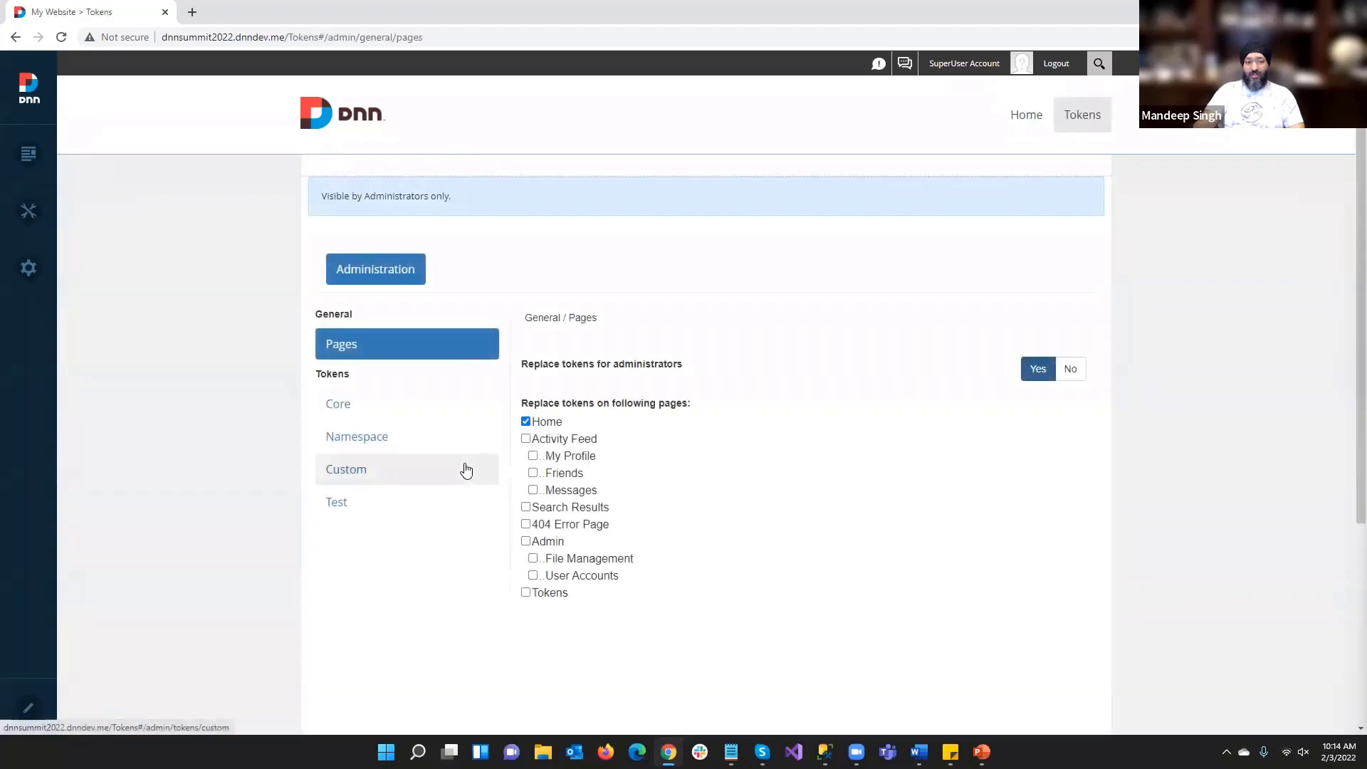
click(463, 470)
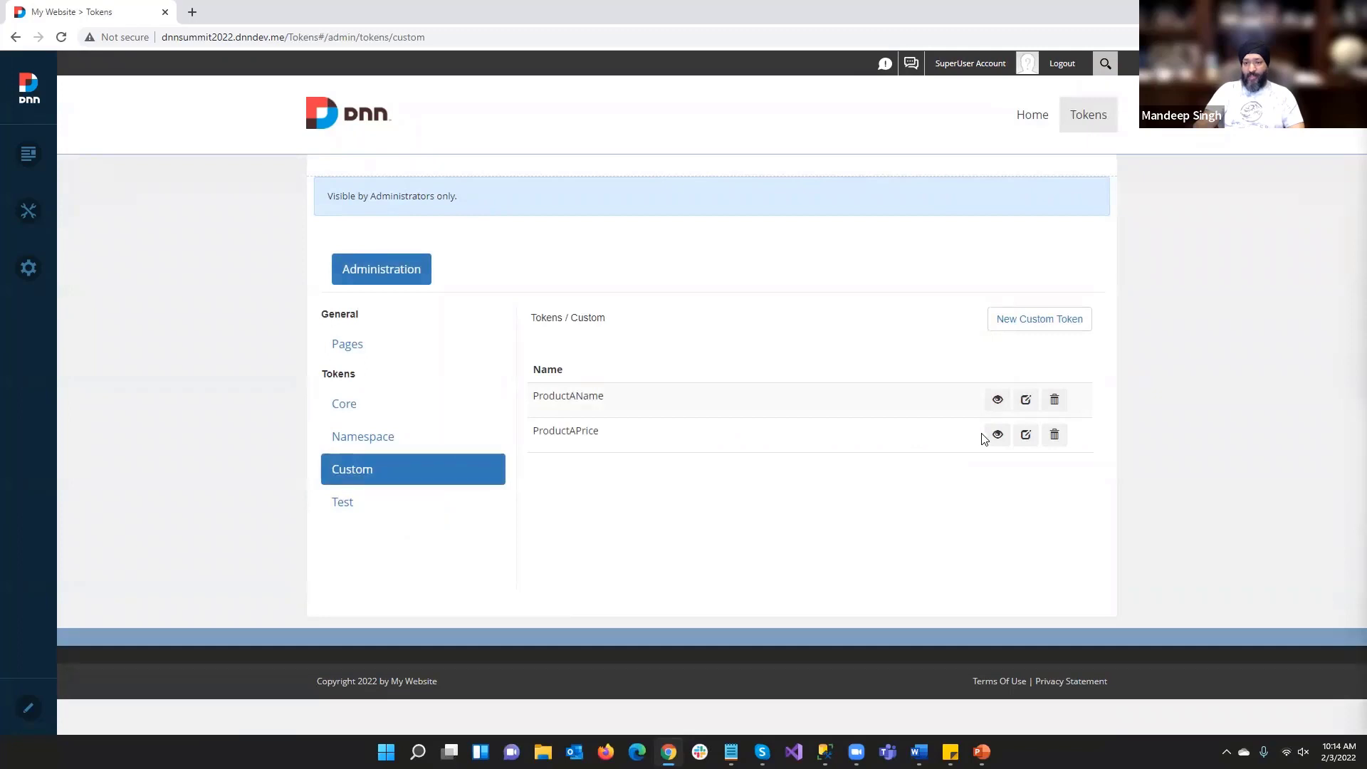
click(1027, 401)
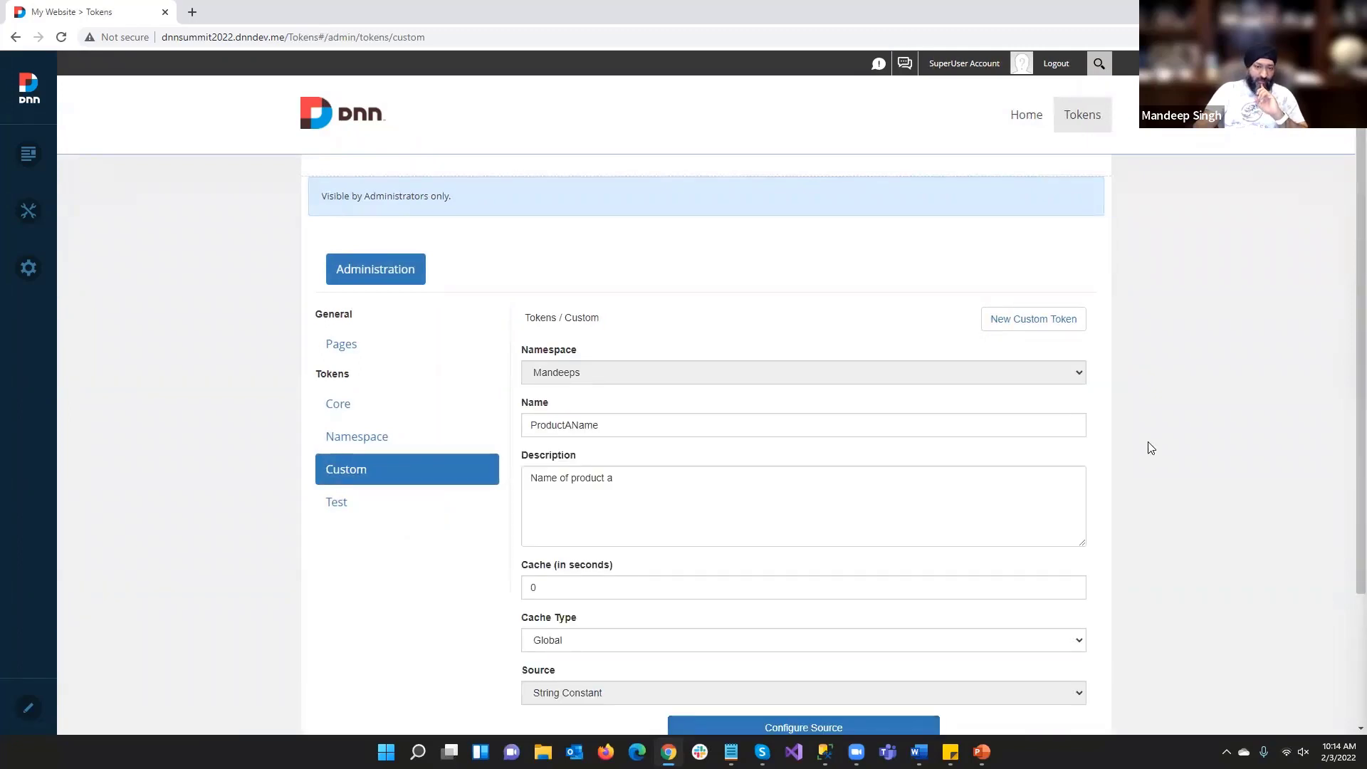
scroll(1152, 447, down, 2)
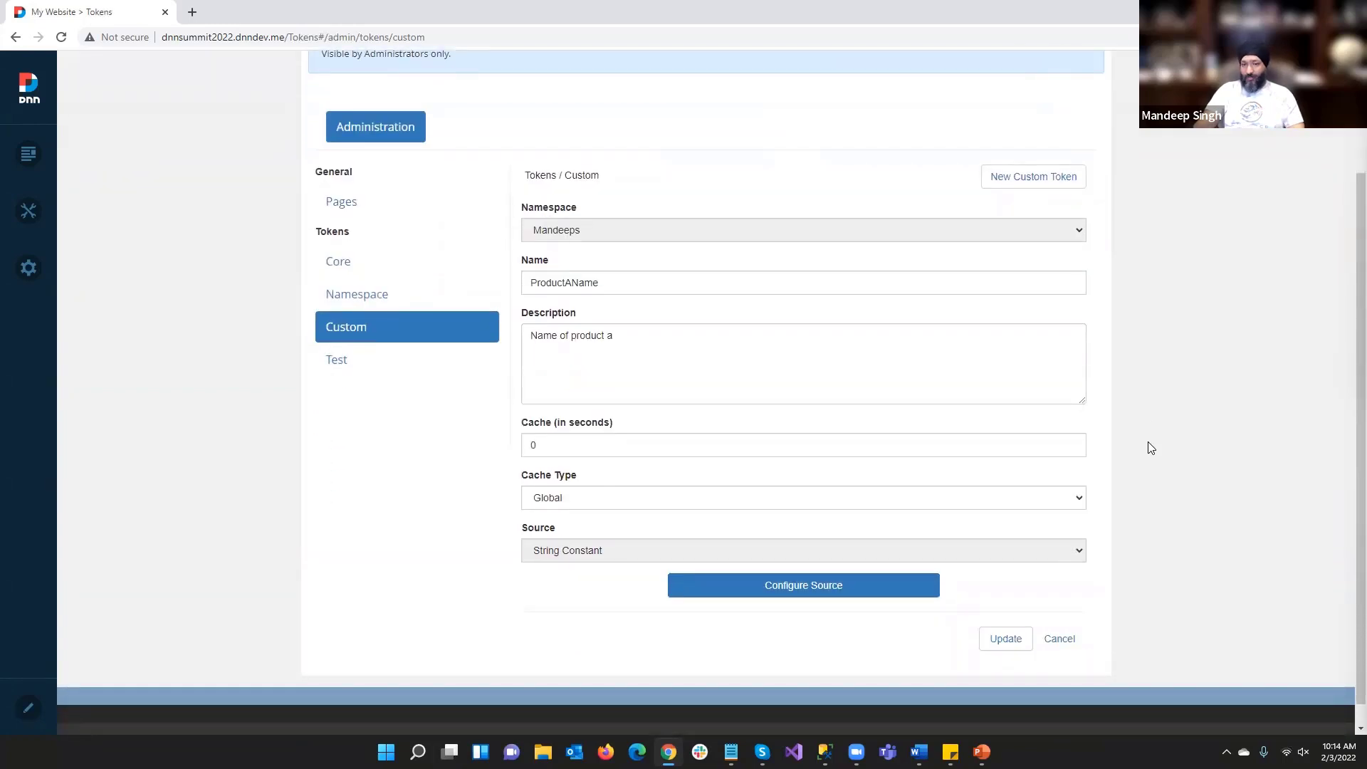
scroll(1151, 447, down, 1)
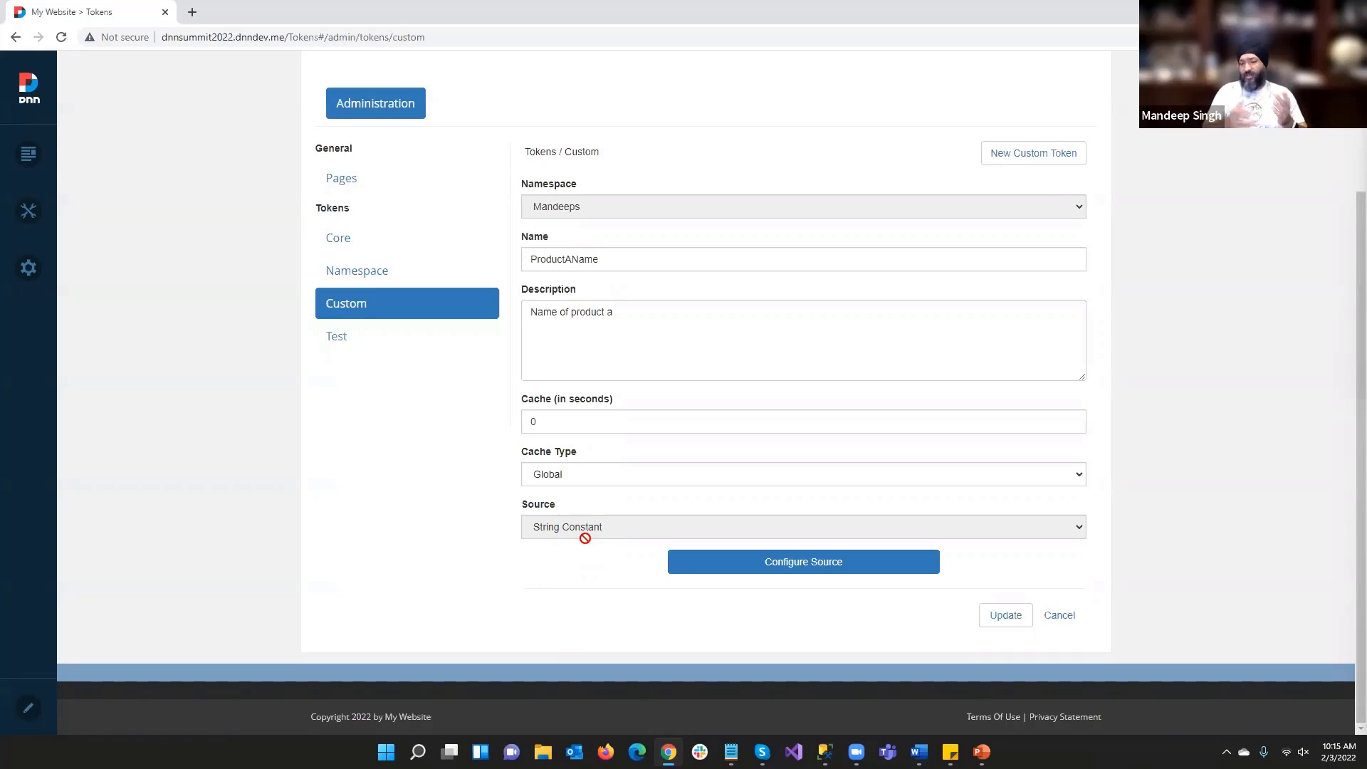
click(567, 417)
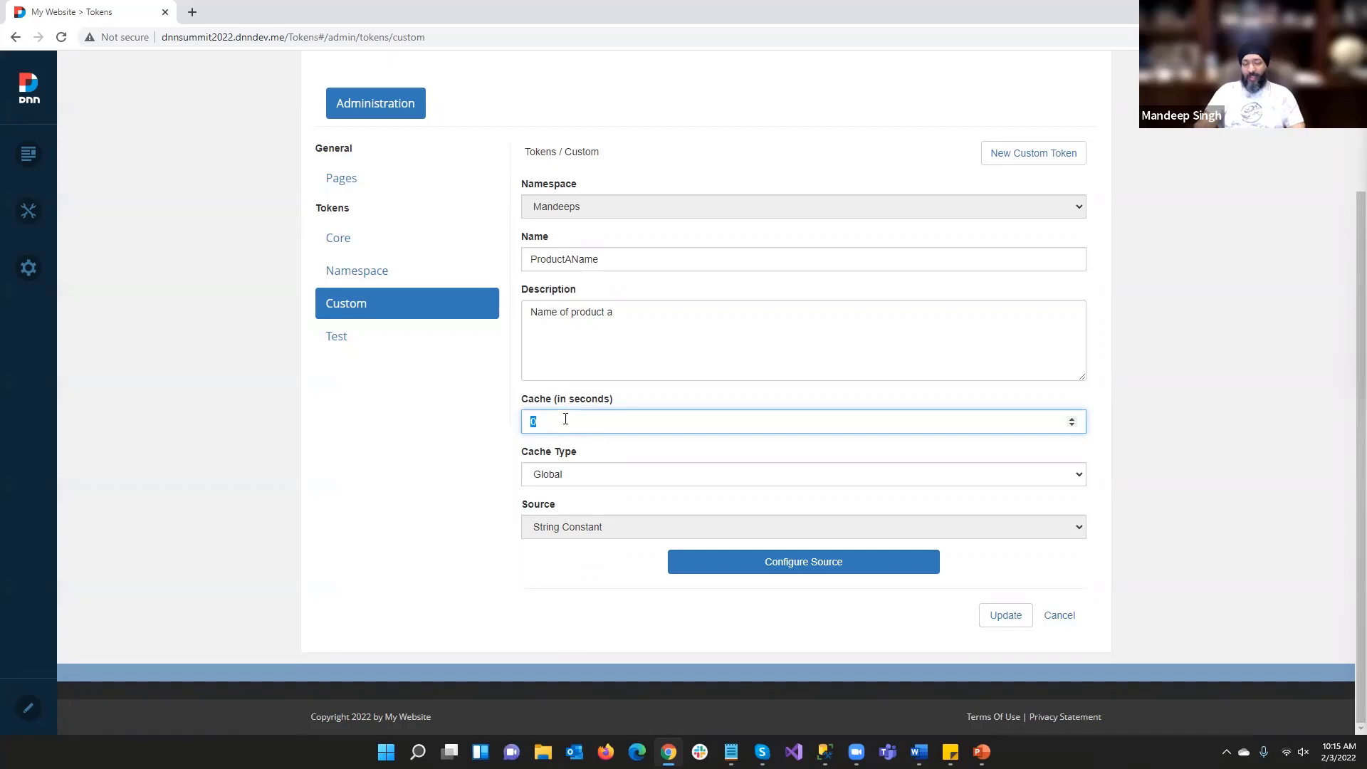
click(589, 483)
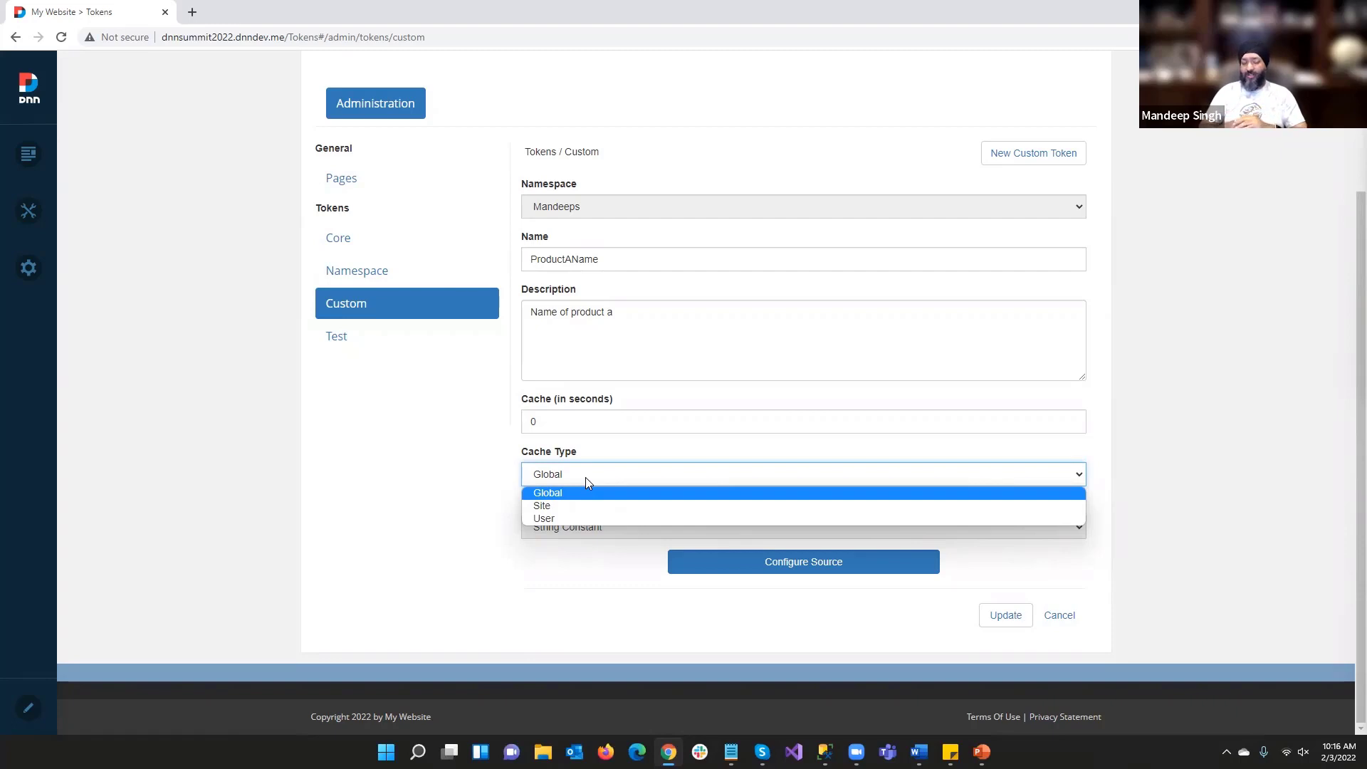
click(585, 477)
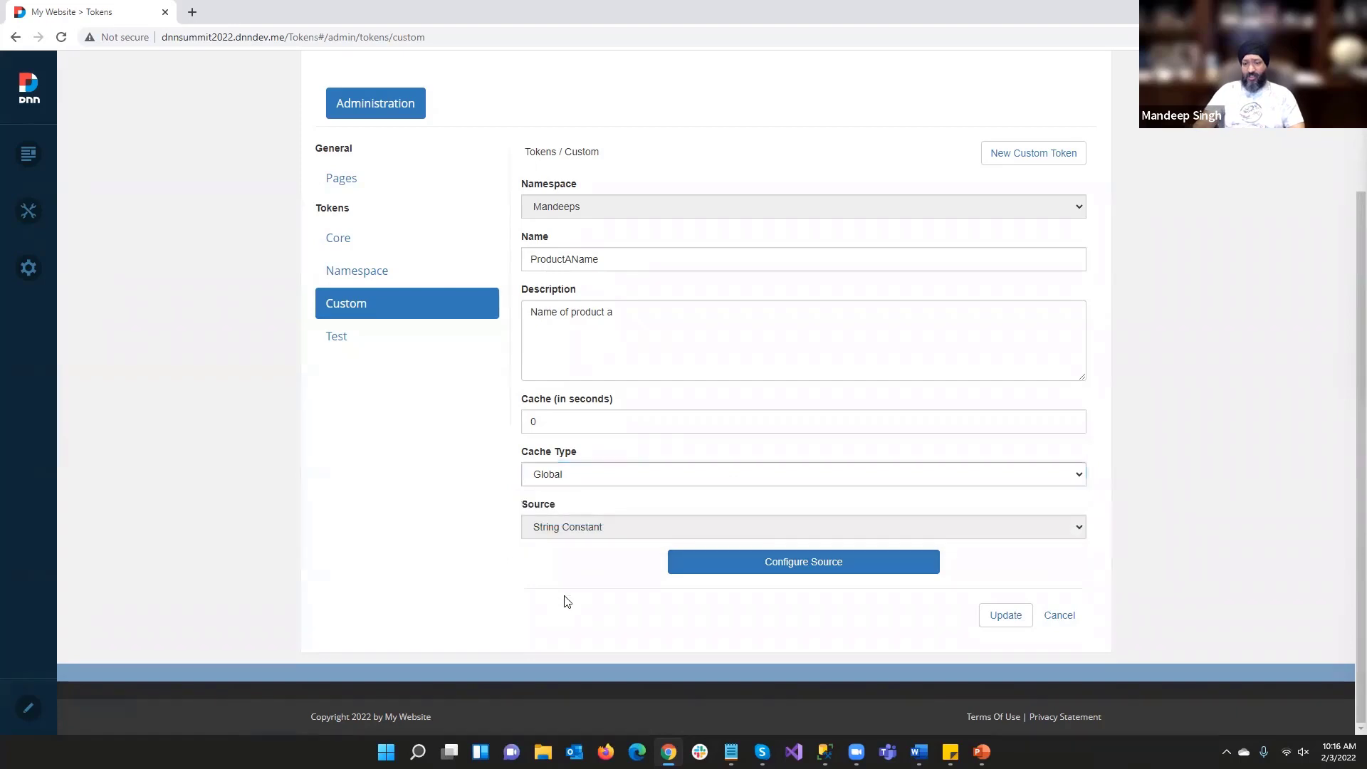
click(1072, 621)
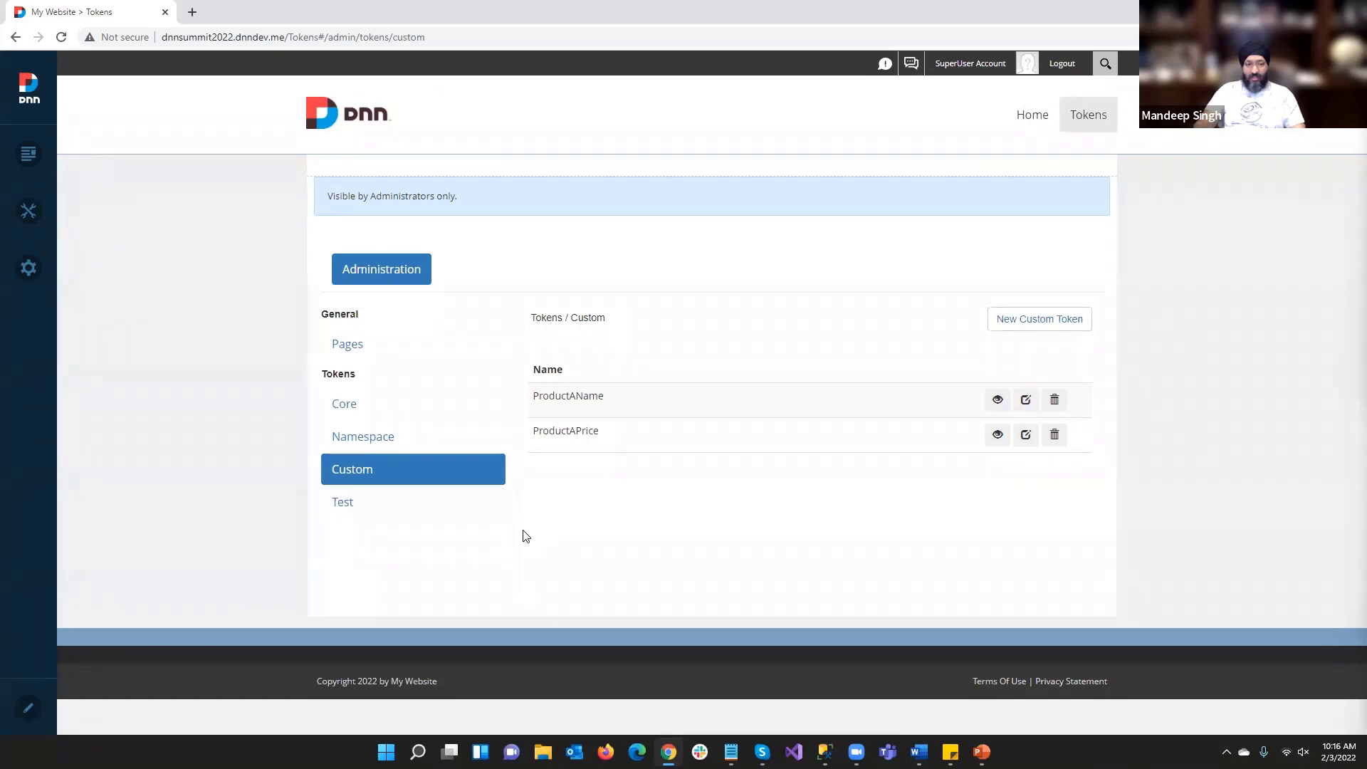
Start a new custom token in the Mandeeps namespace and name it "Tab"
click(1029, 321)
scroll(830, 377, down, 3)
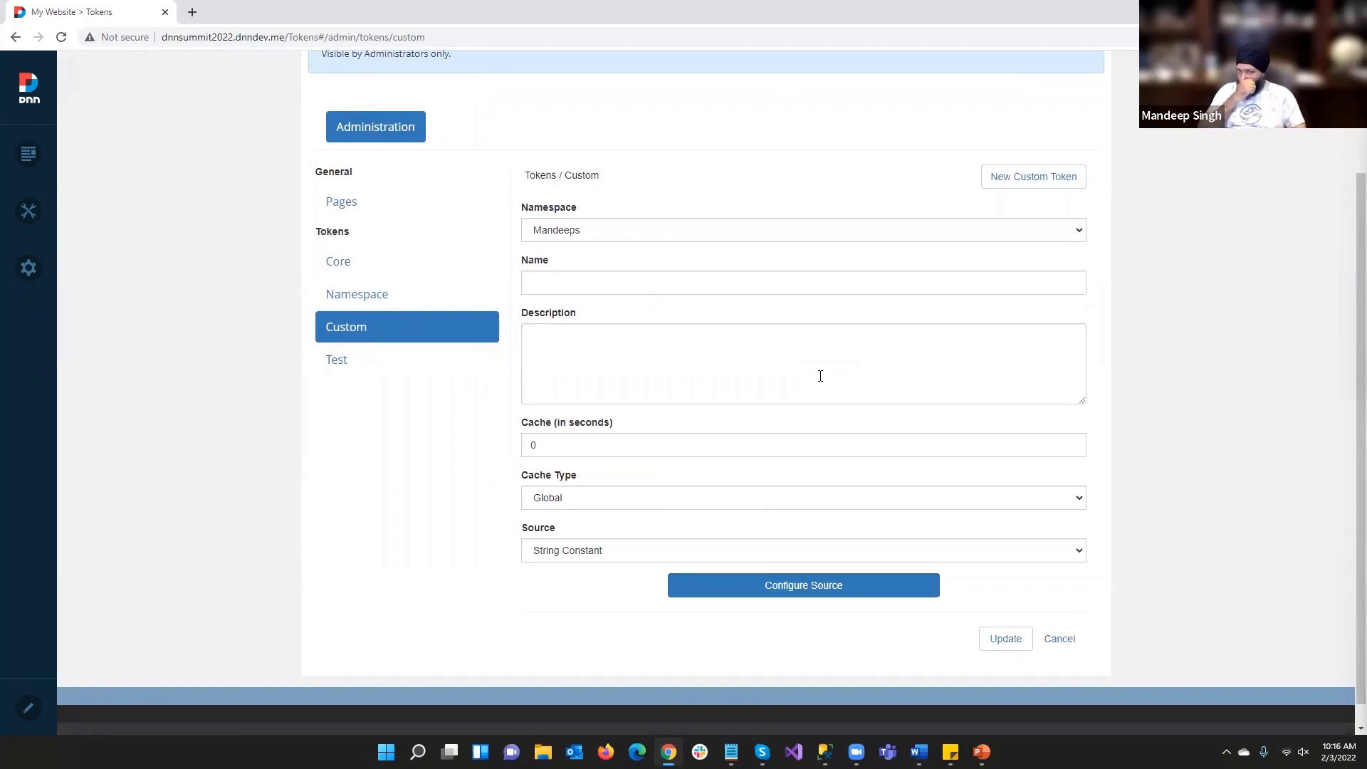
click(751, 288)
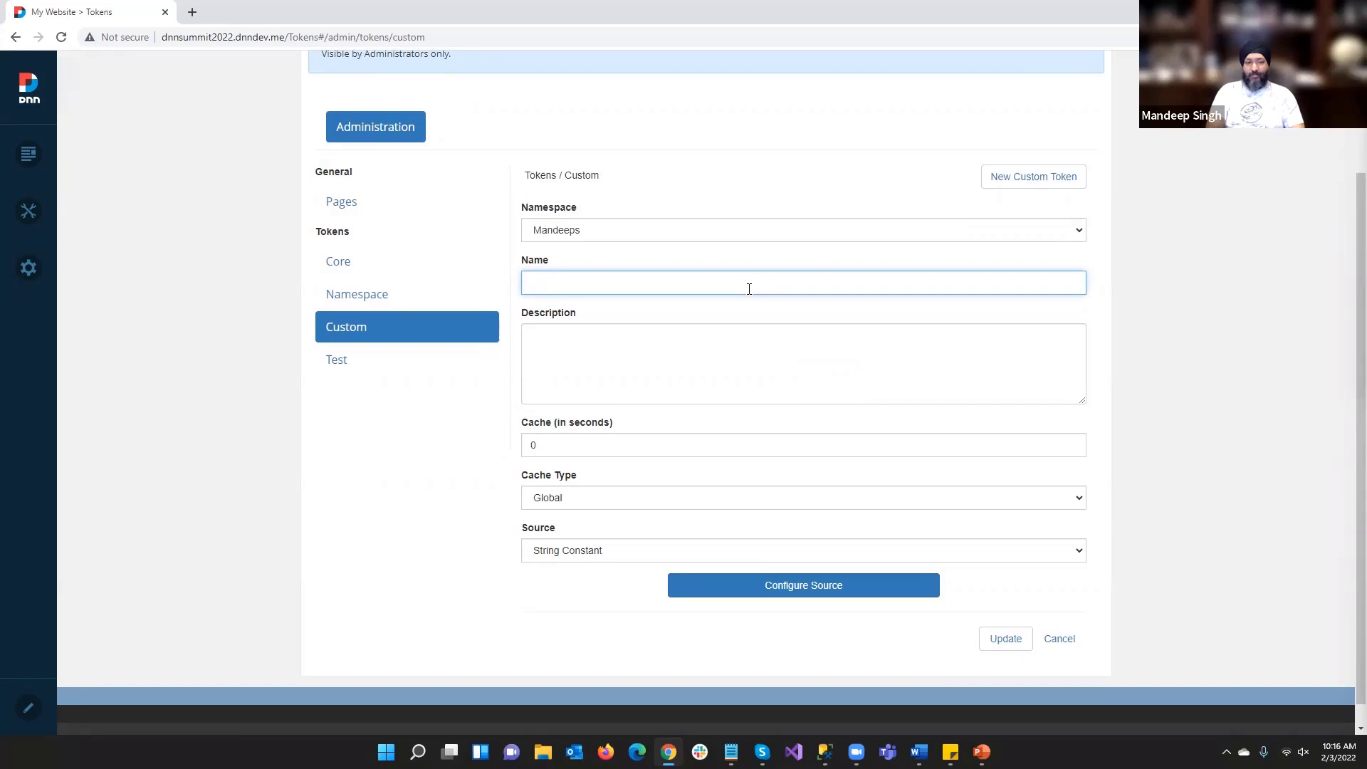
text(Current)
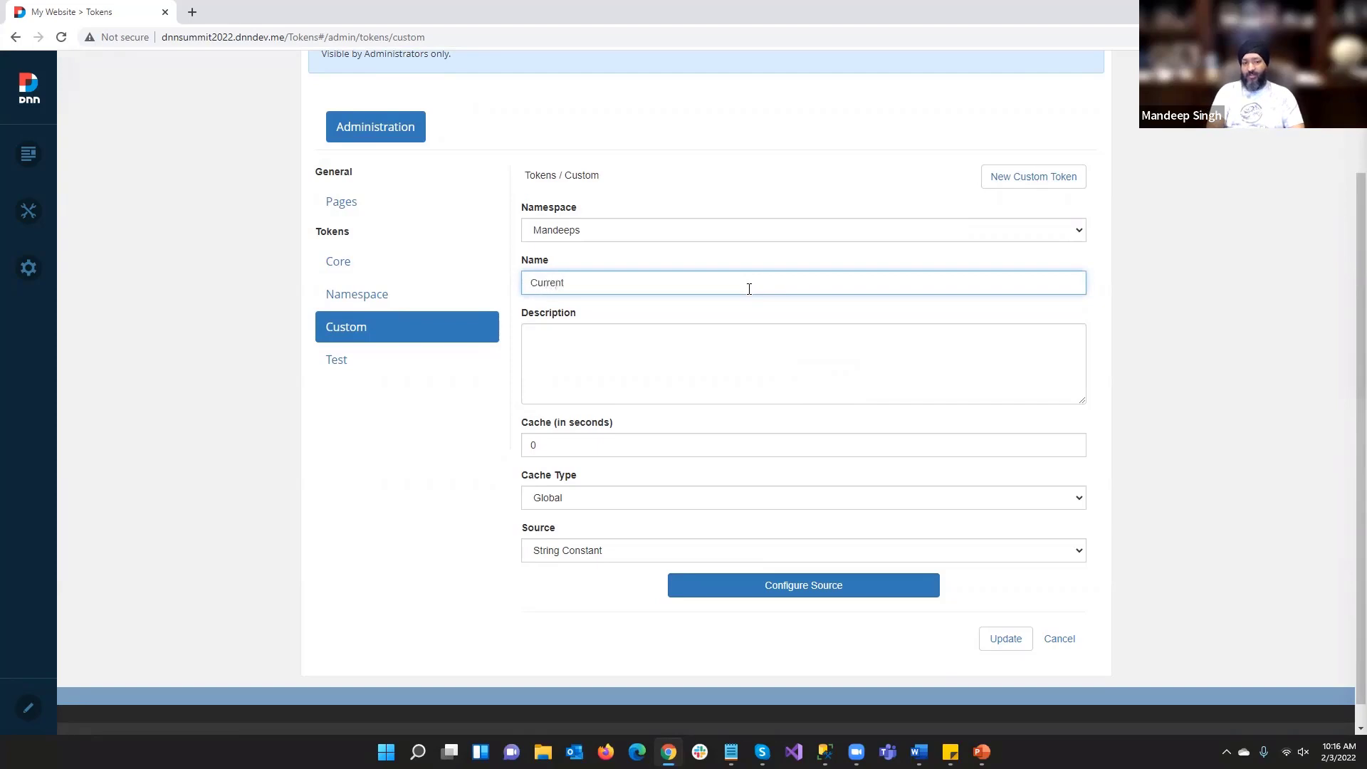
key(BackSpace)
key(BackSpace)
key(BackSpace)
text(CurrentTab)
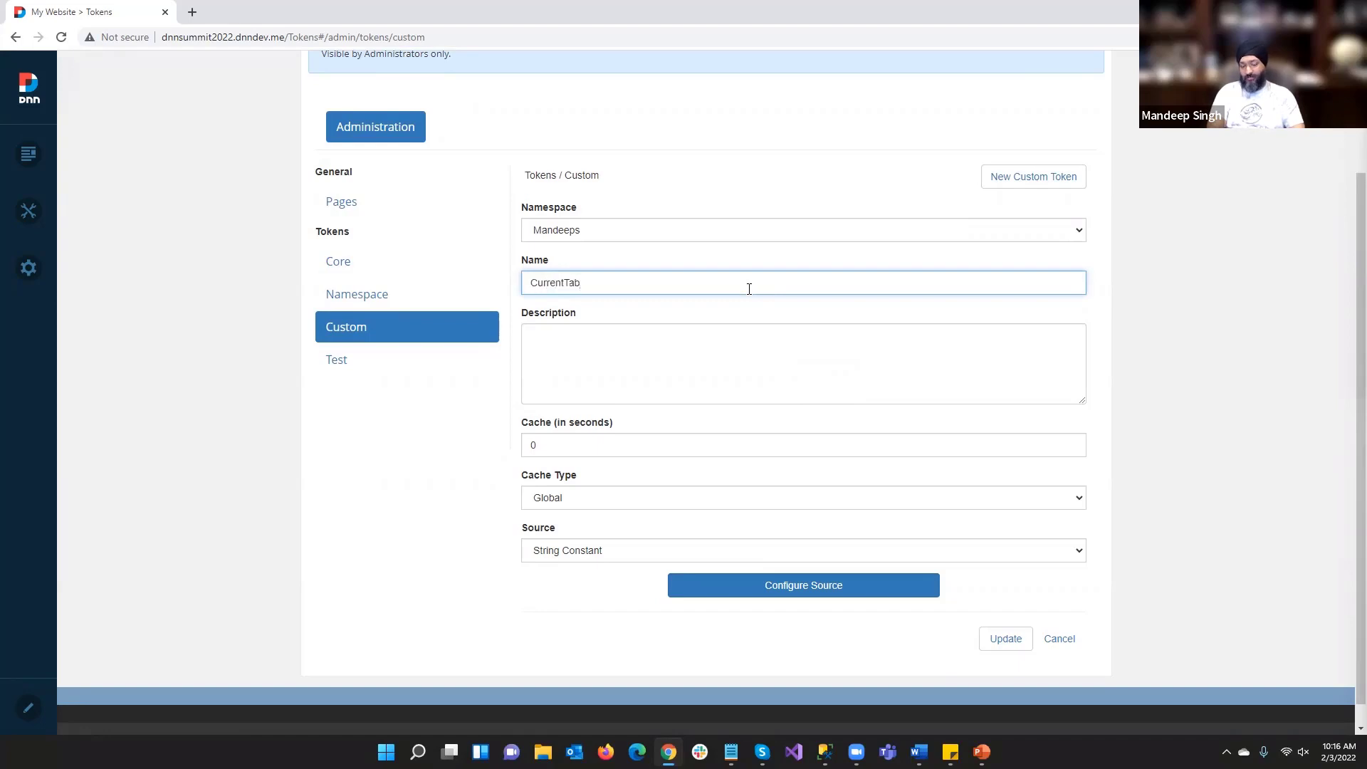
key(ctrl+a)
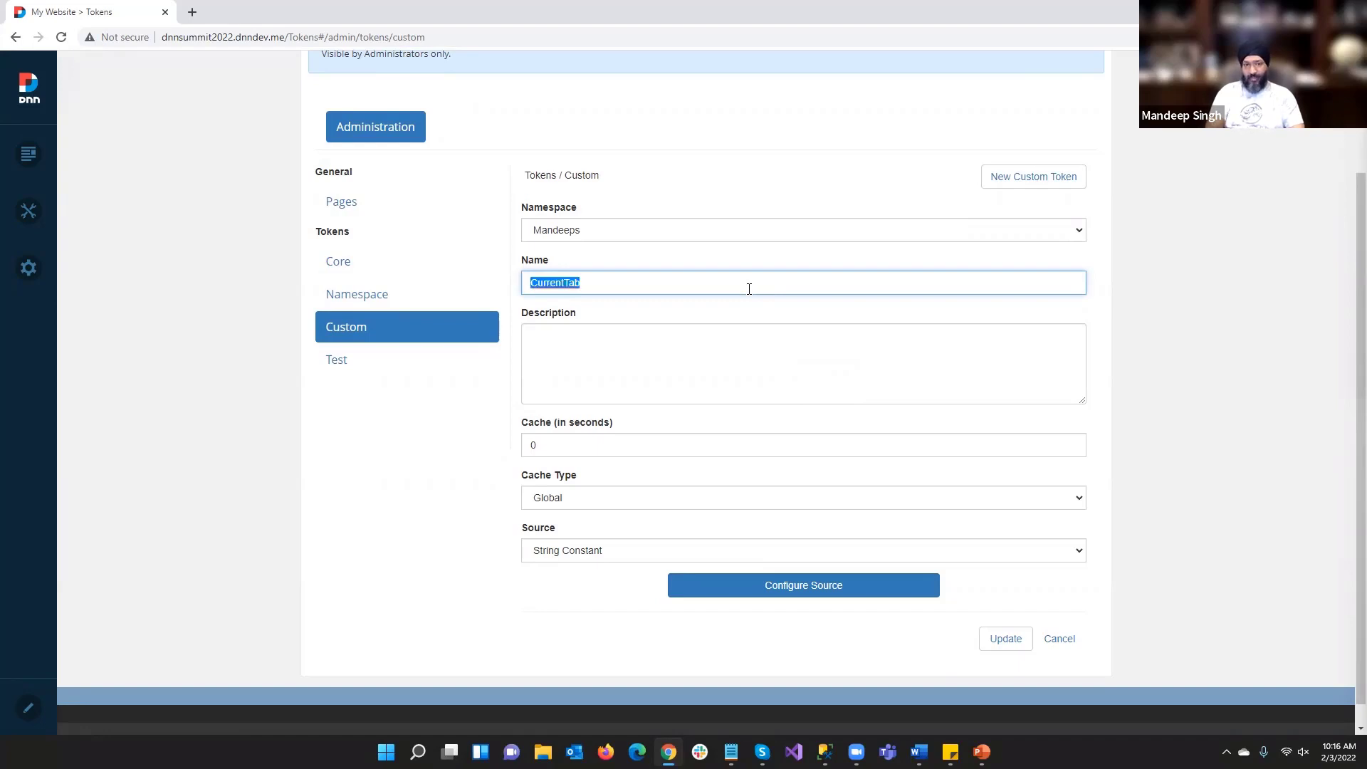
text(Tabs)
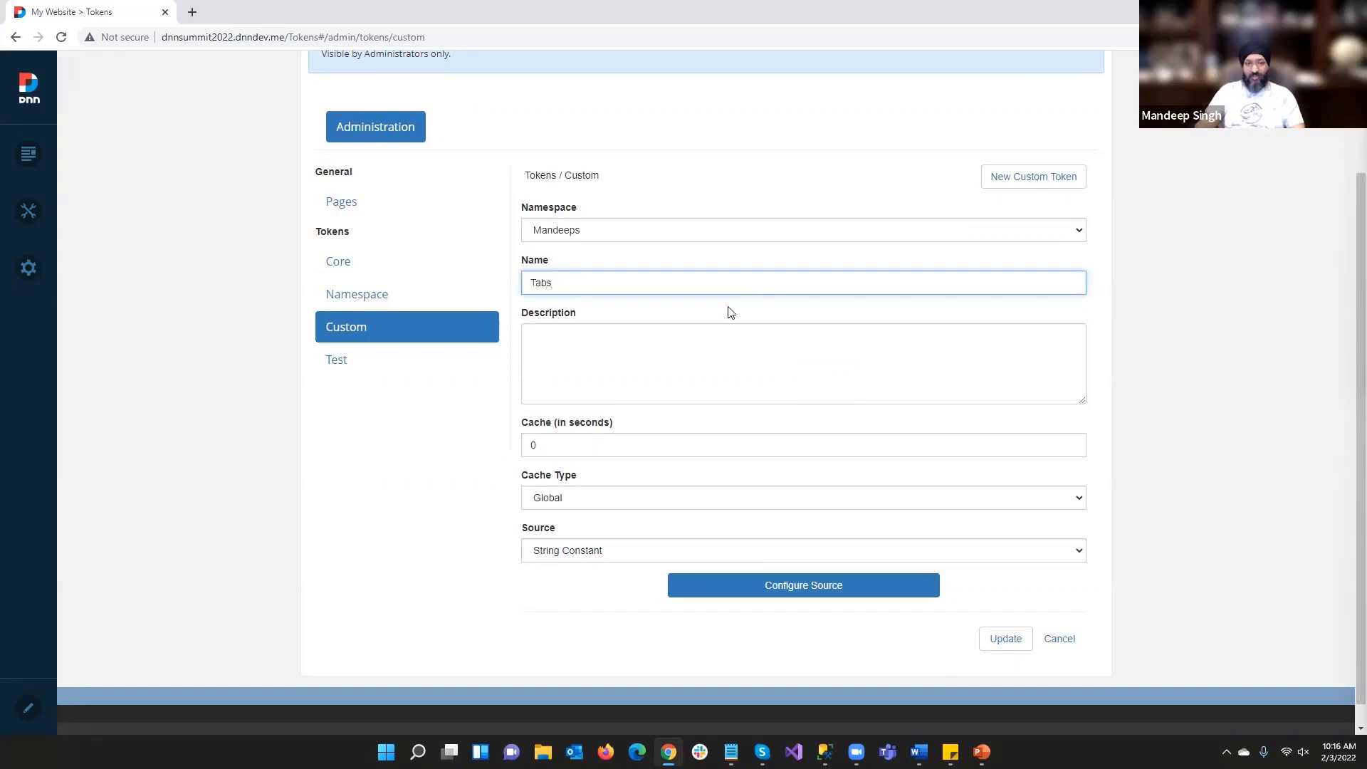
key(BackSpace)
Give the new Tab token the description "some test token" and set its source to Database
click(678, 355)
text(some te)
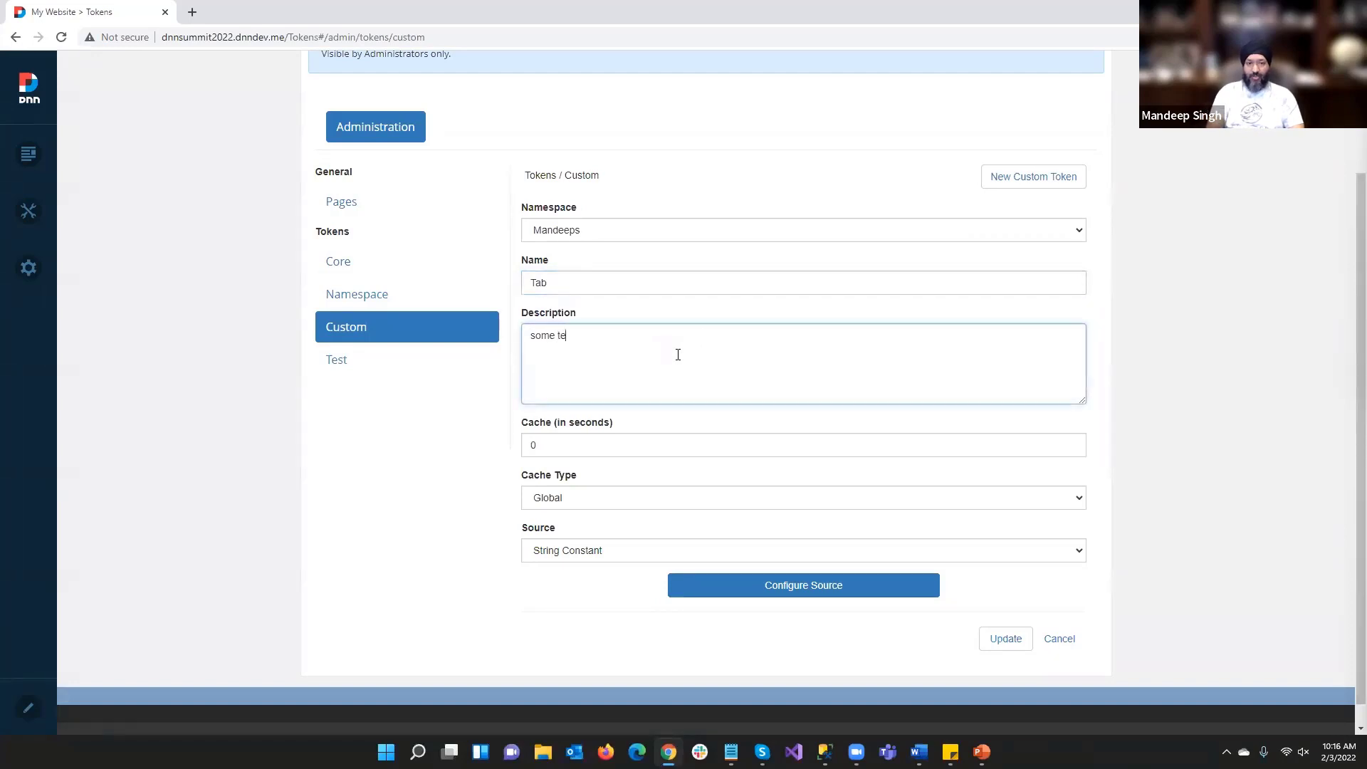
text(st token)
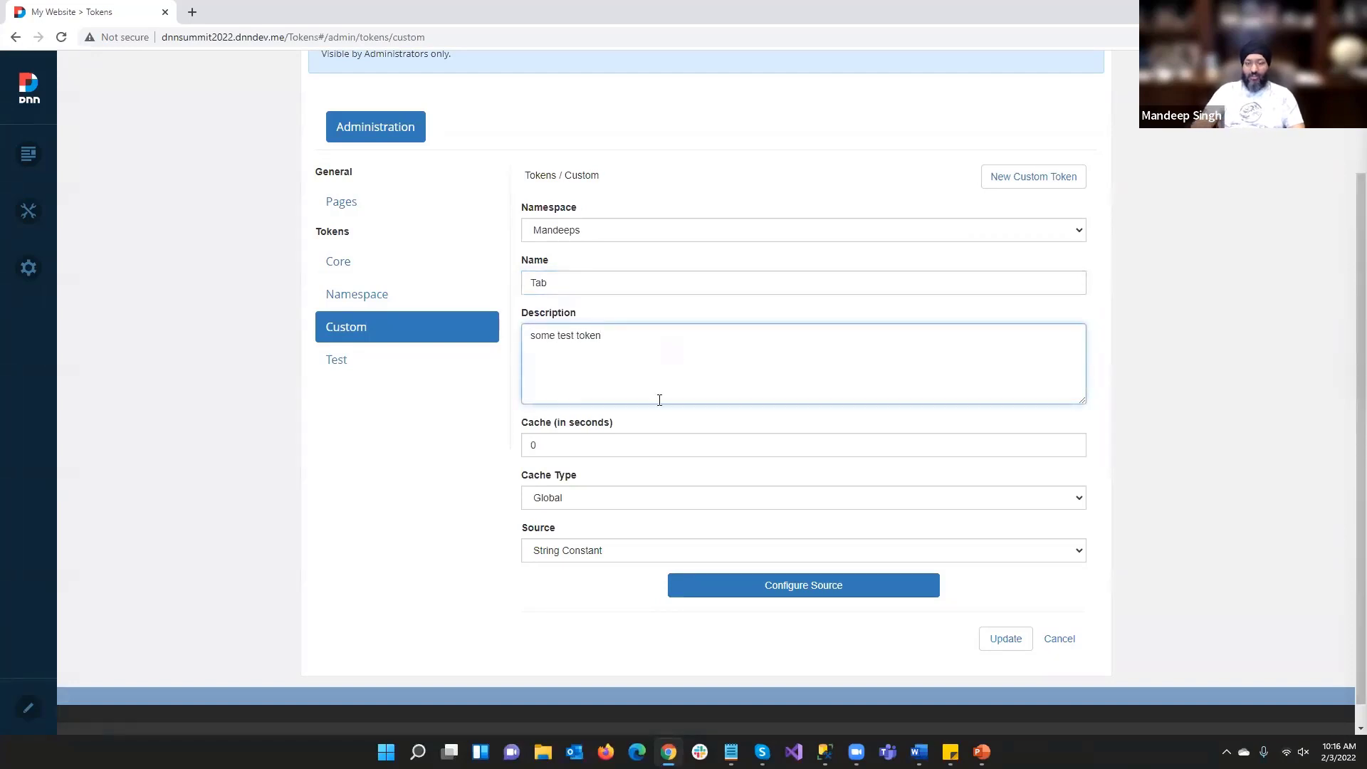
click(580, 557)
click(582, 569)
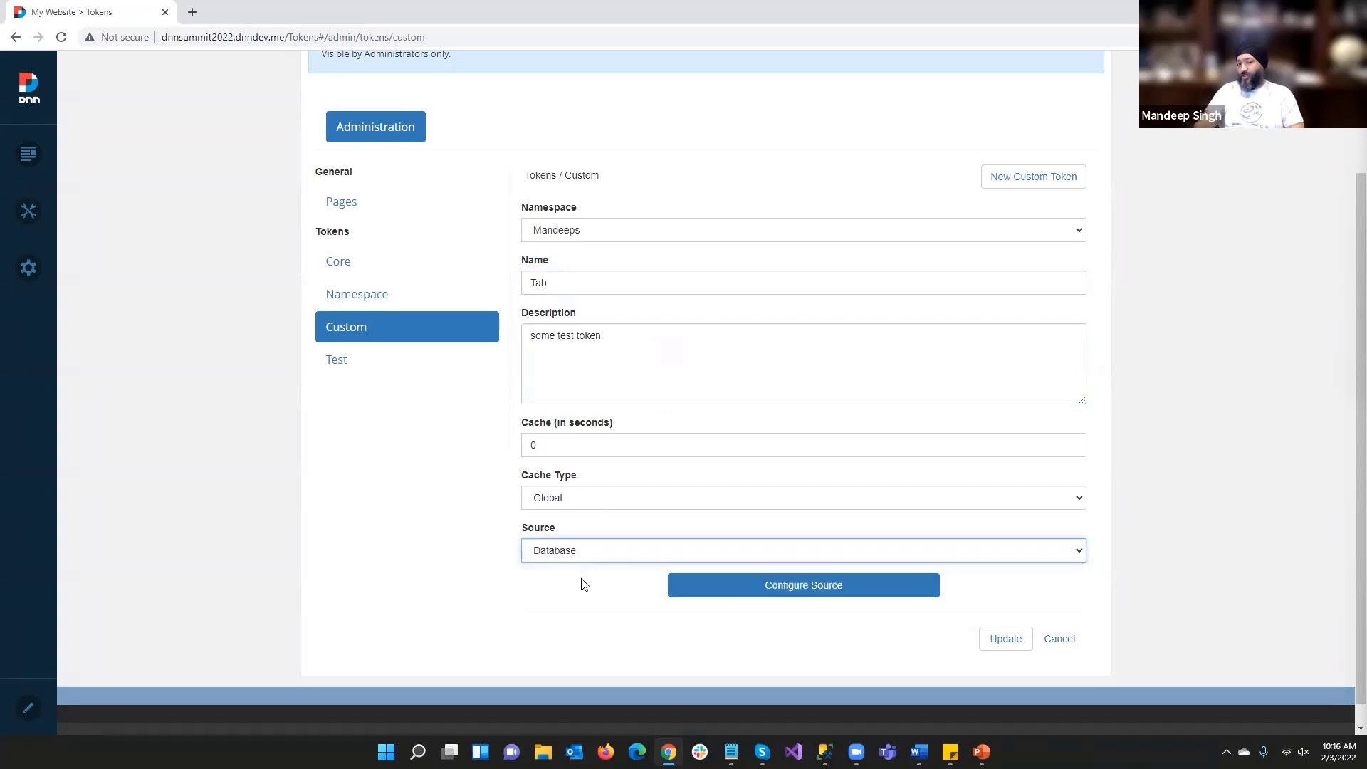
Open the Tab token's Database source configuration and view the available connection strings
click(830, 591)
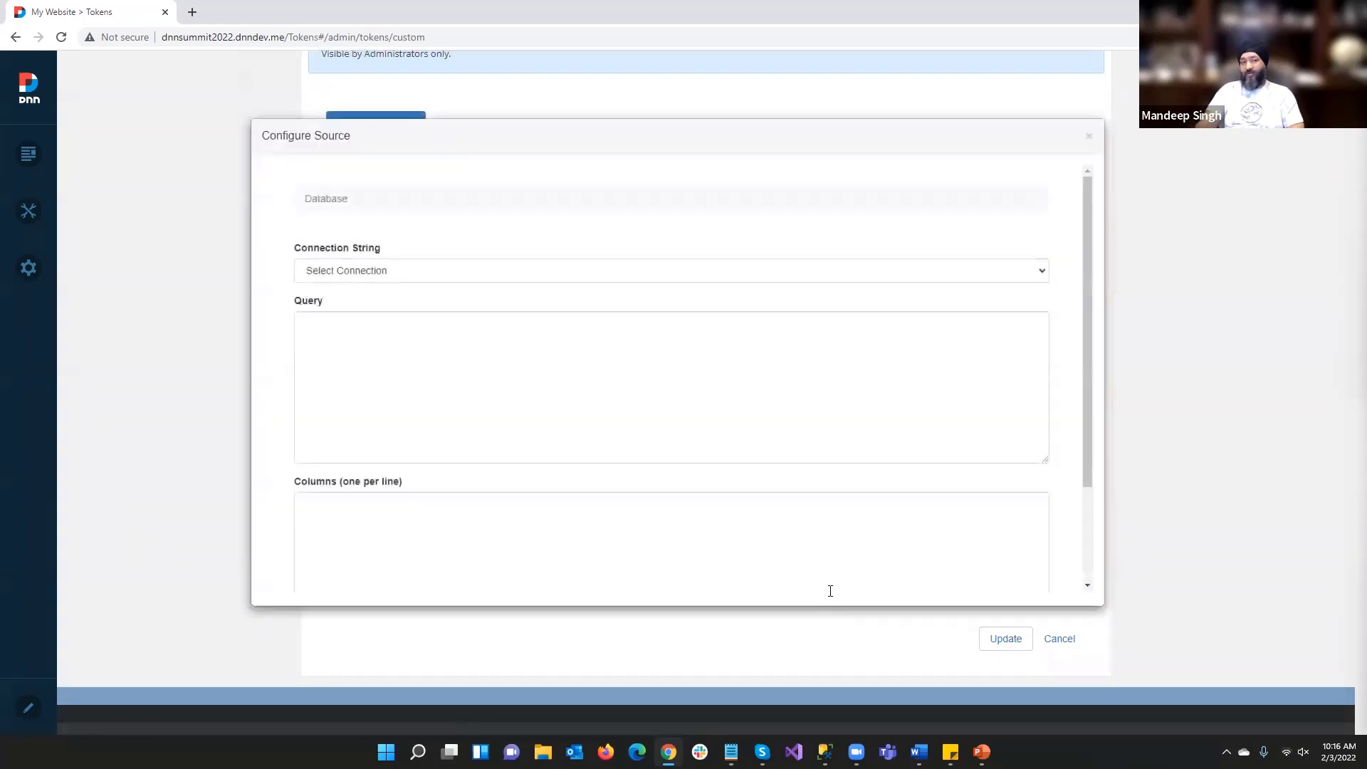
click(420, 274)
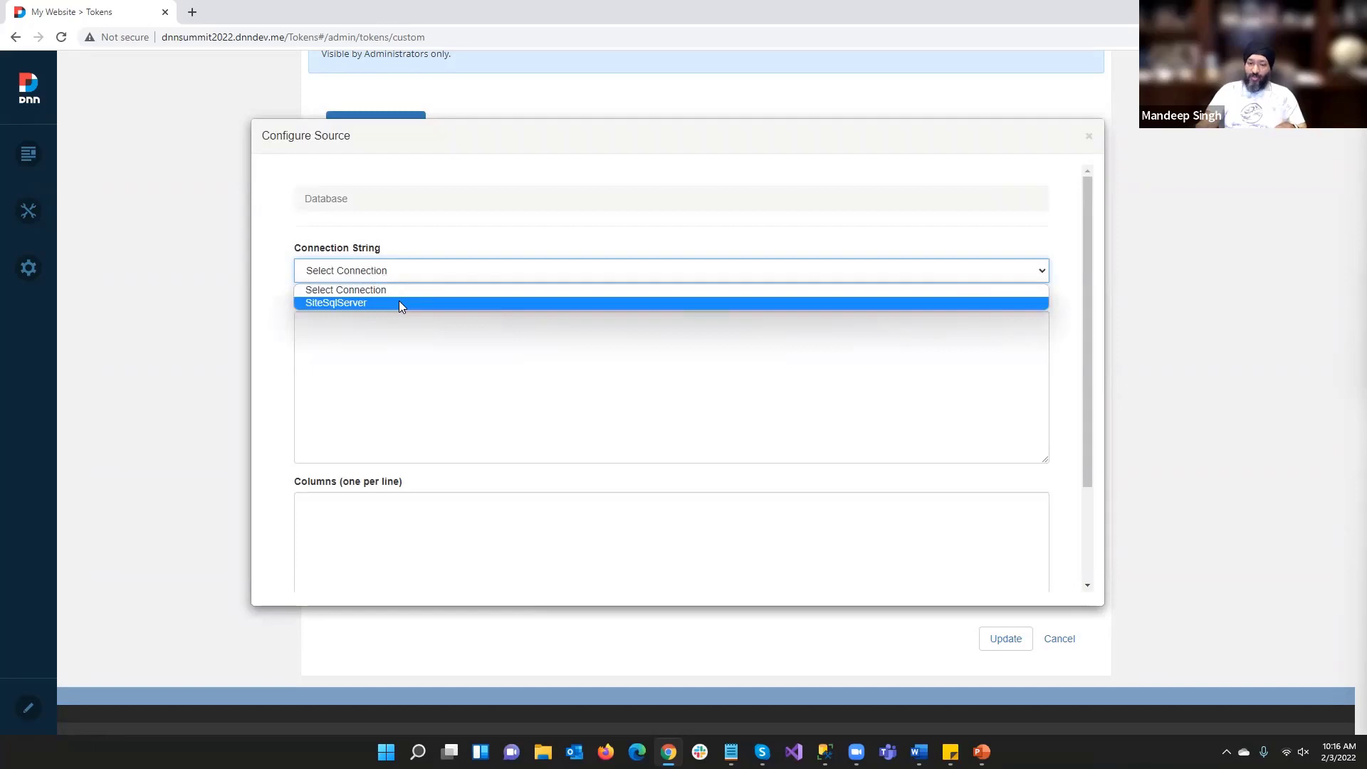
click(220, 345)
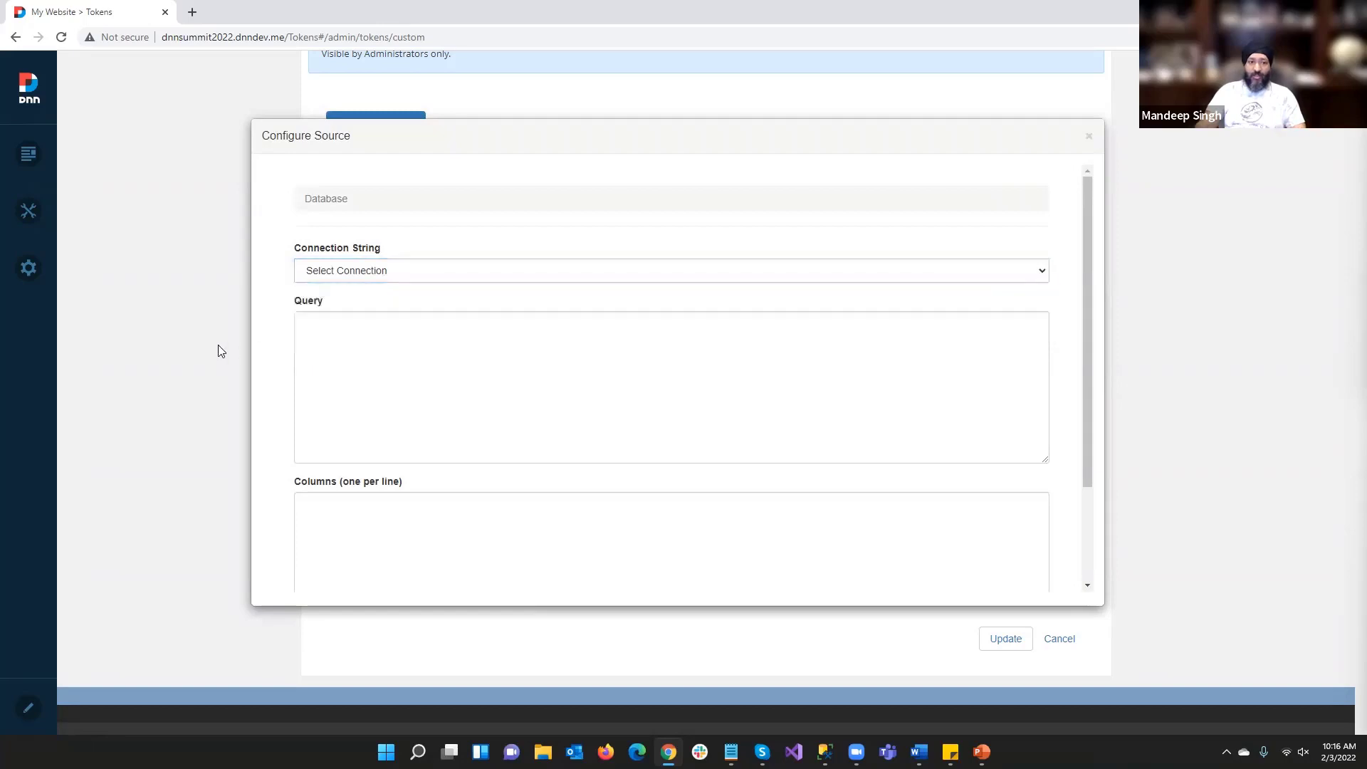
Switch to File Explorer and bring up the app chooser for web.config in the dnnsummit2022 Website folder
key(super+r)
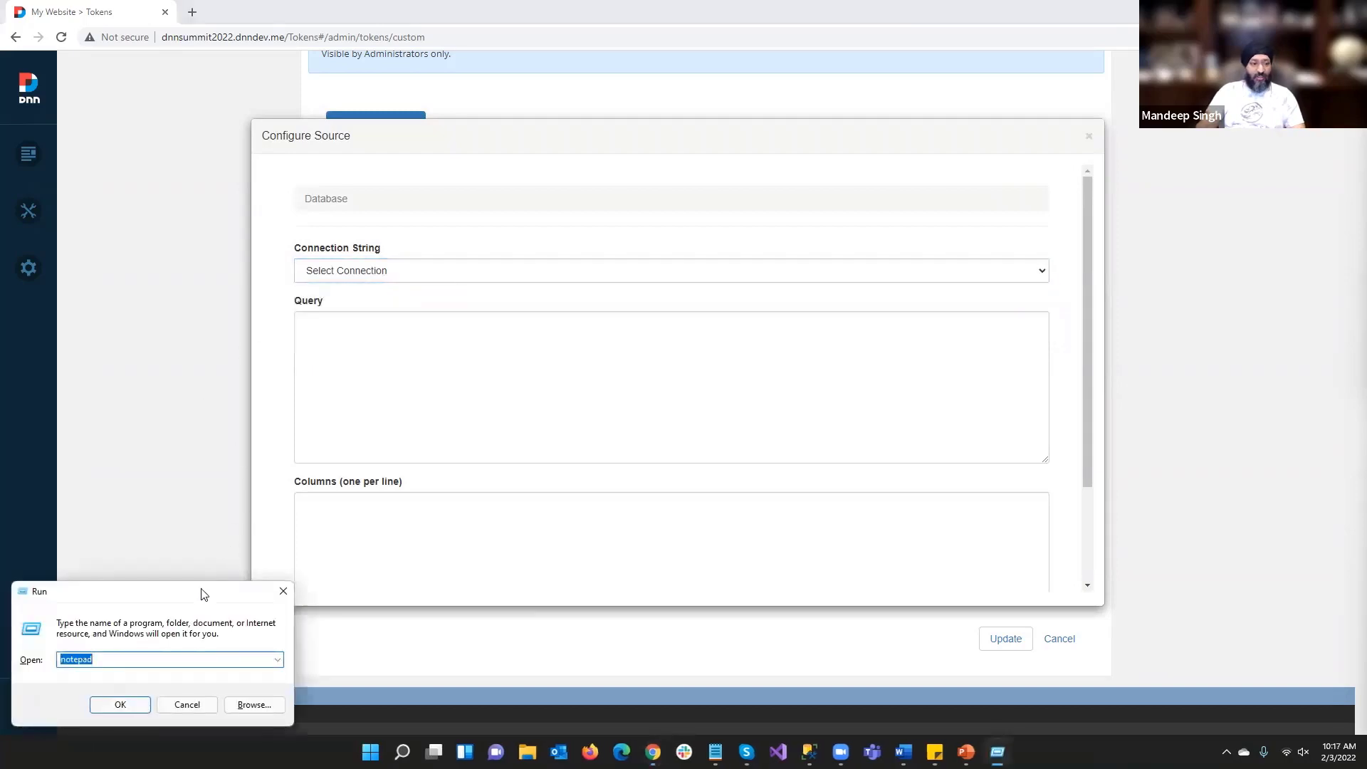
key(Escape)
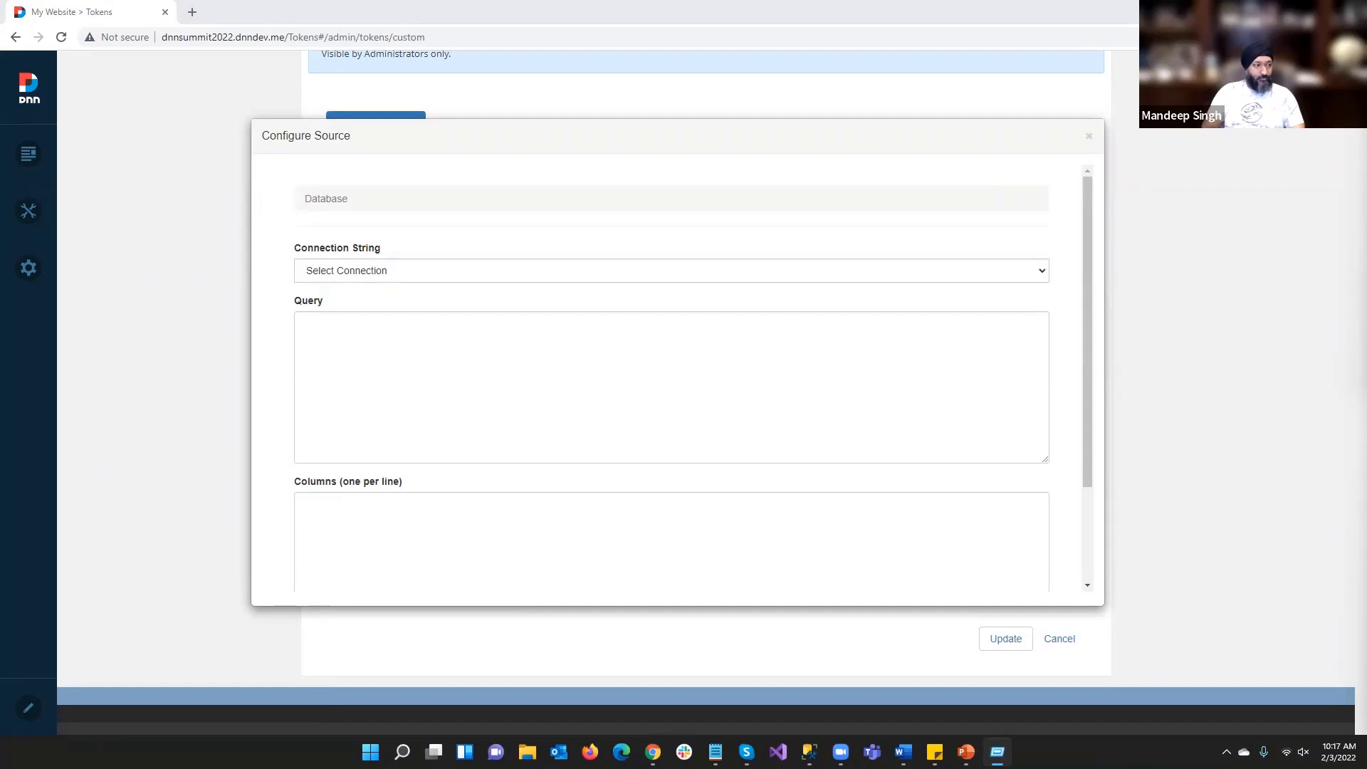
key(alt+Tab)
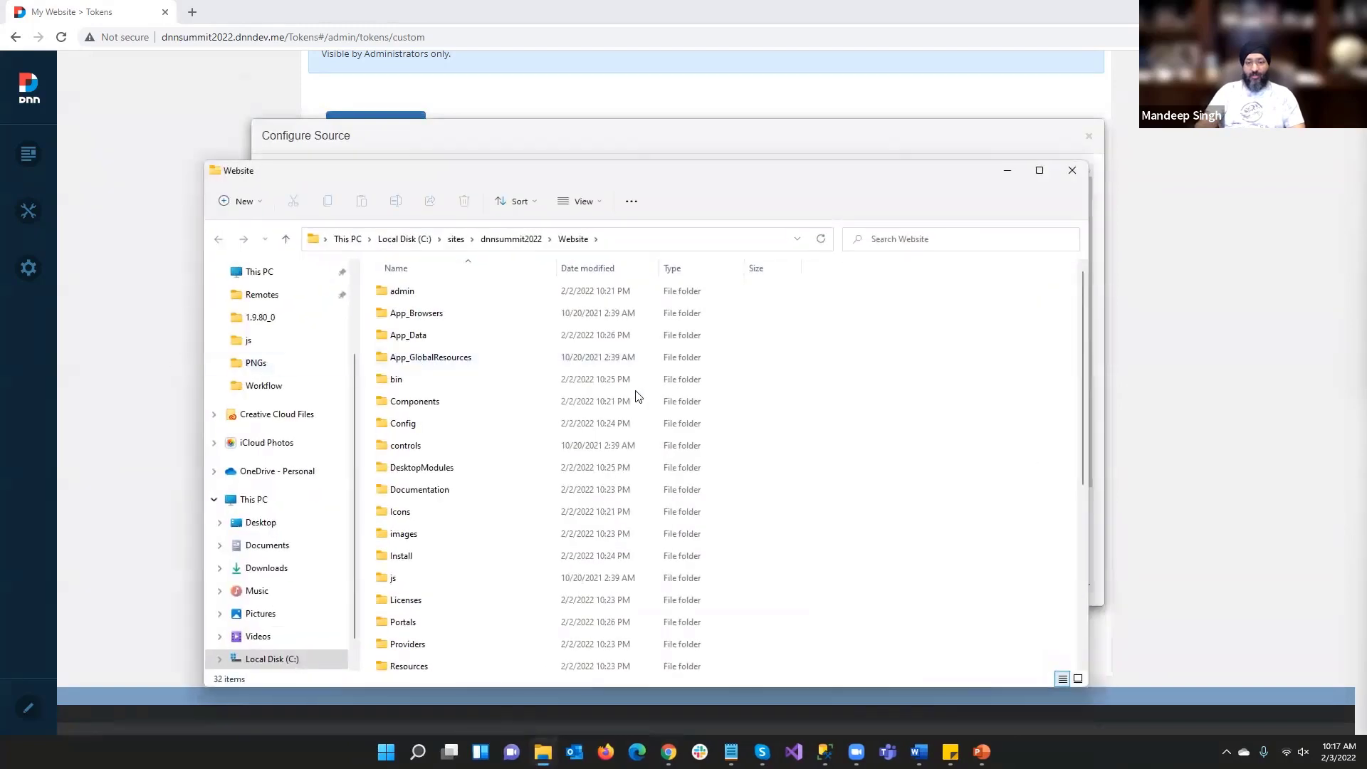
scroll(636, 396, down, 5)
click(442, 663)
right_click(435, 661)
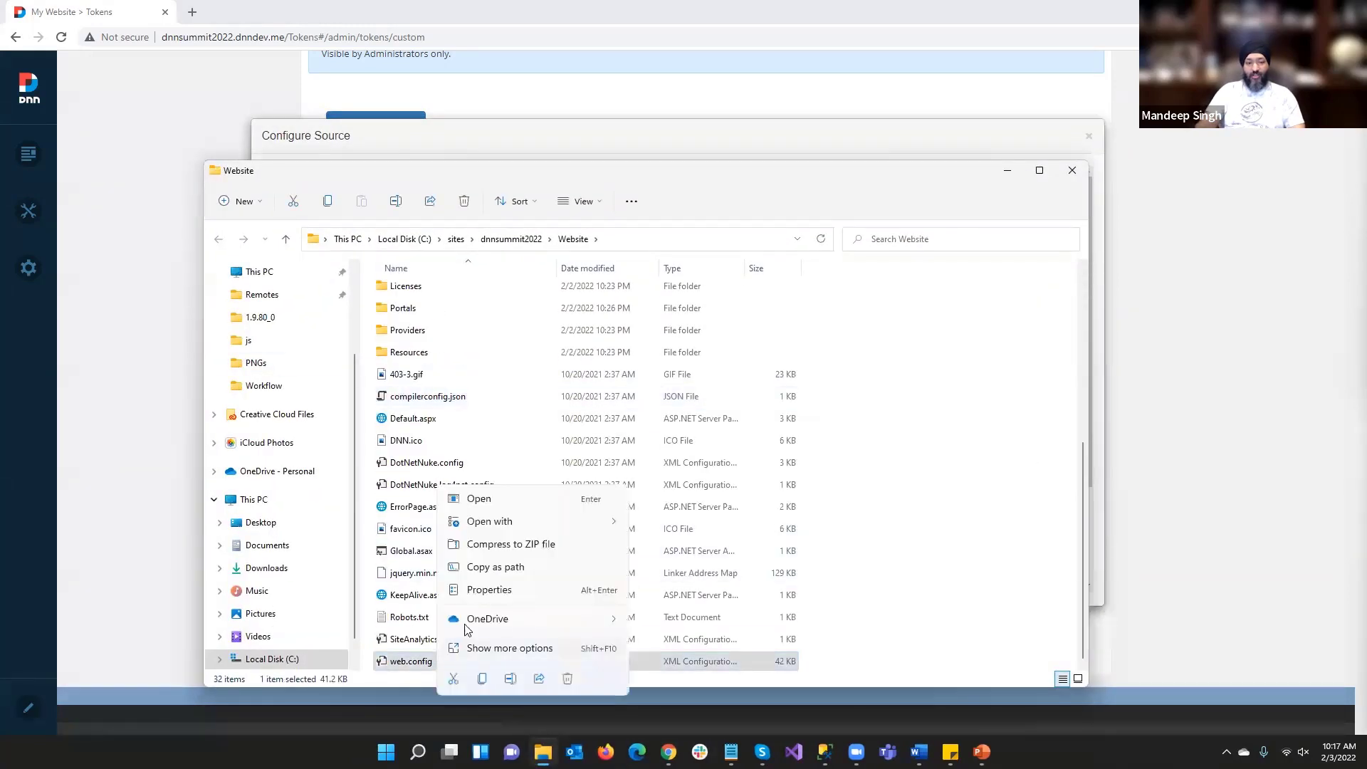
mouse_move(597, 529)
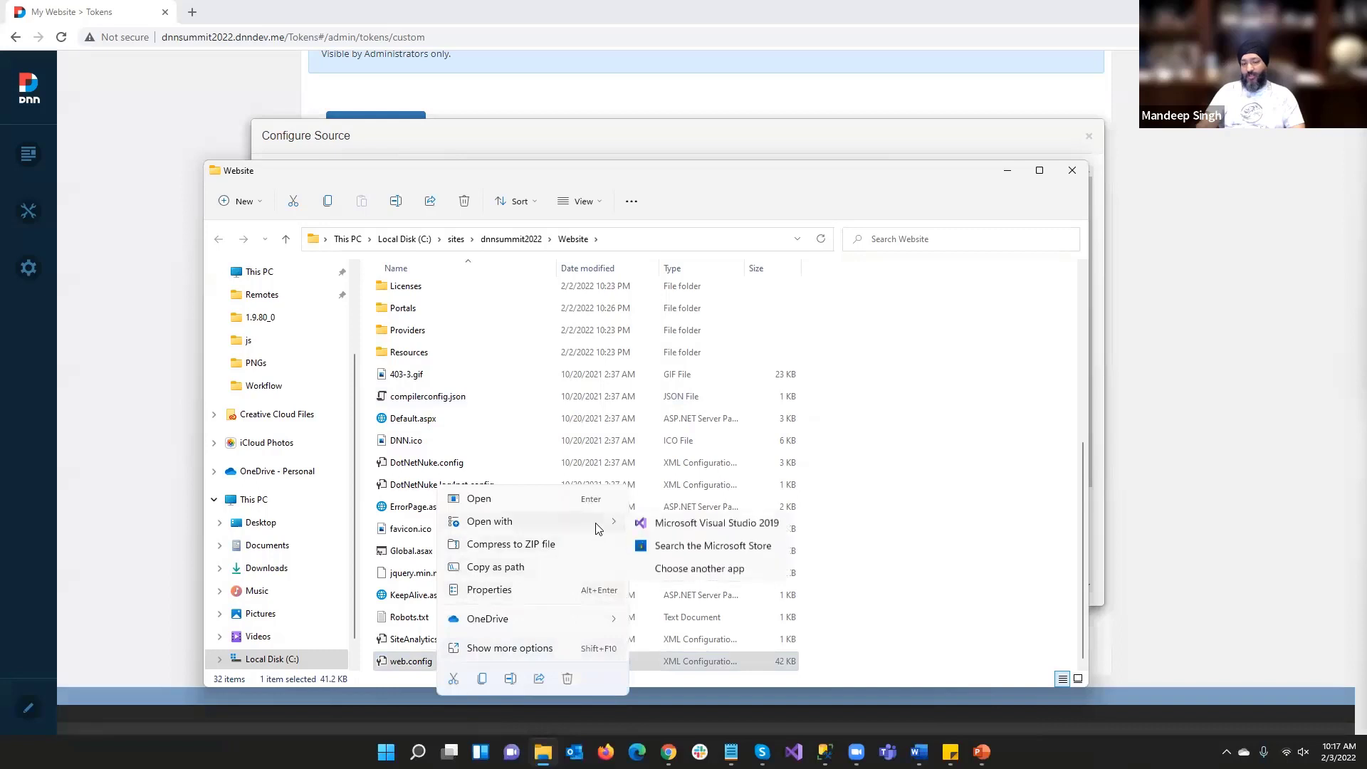
click(681, 569)
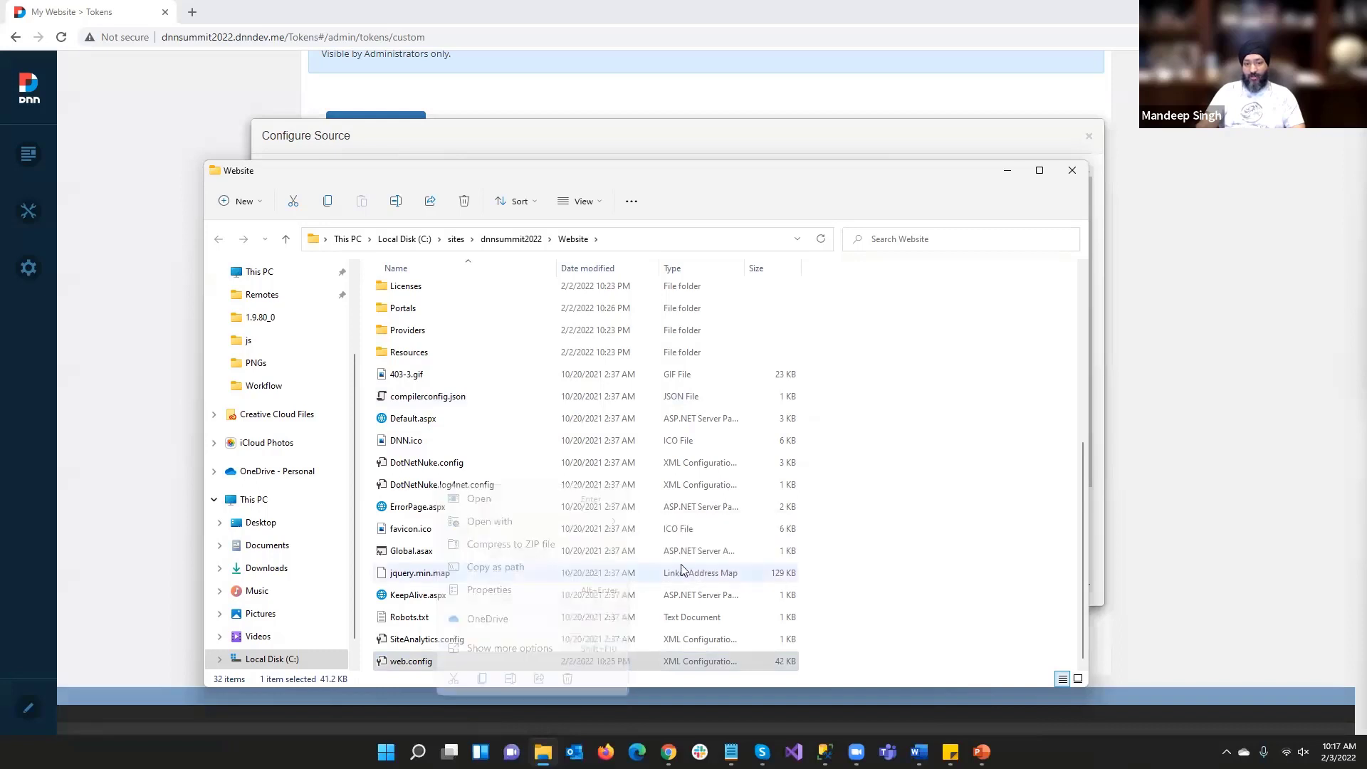
Open web.config in Notepad without making it the default app for .config files, and maximize the window
click(614, 322)
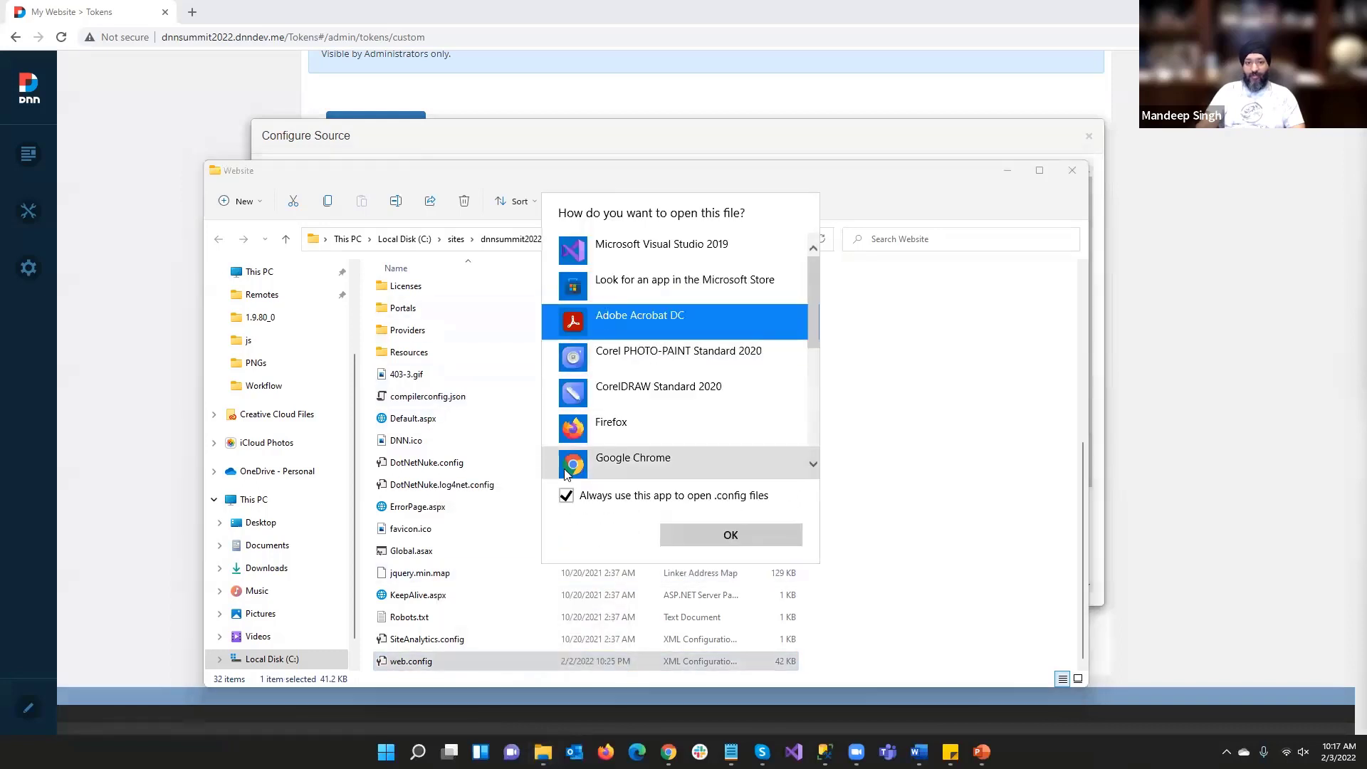
click(566, 496)
scroll(611, 432, down, 5)
click(645, 253)
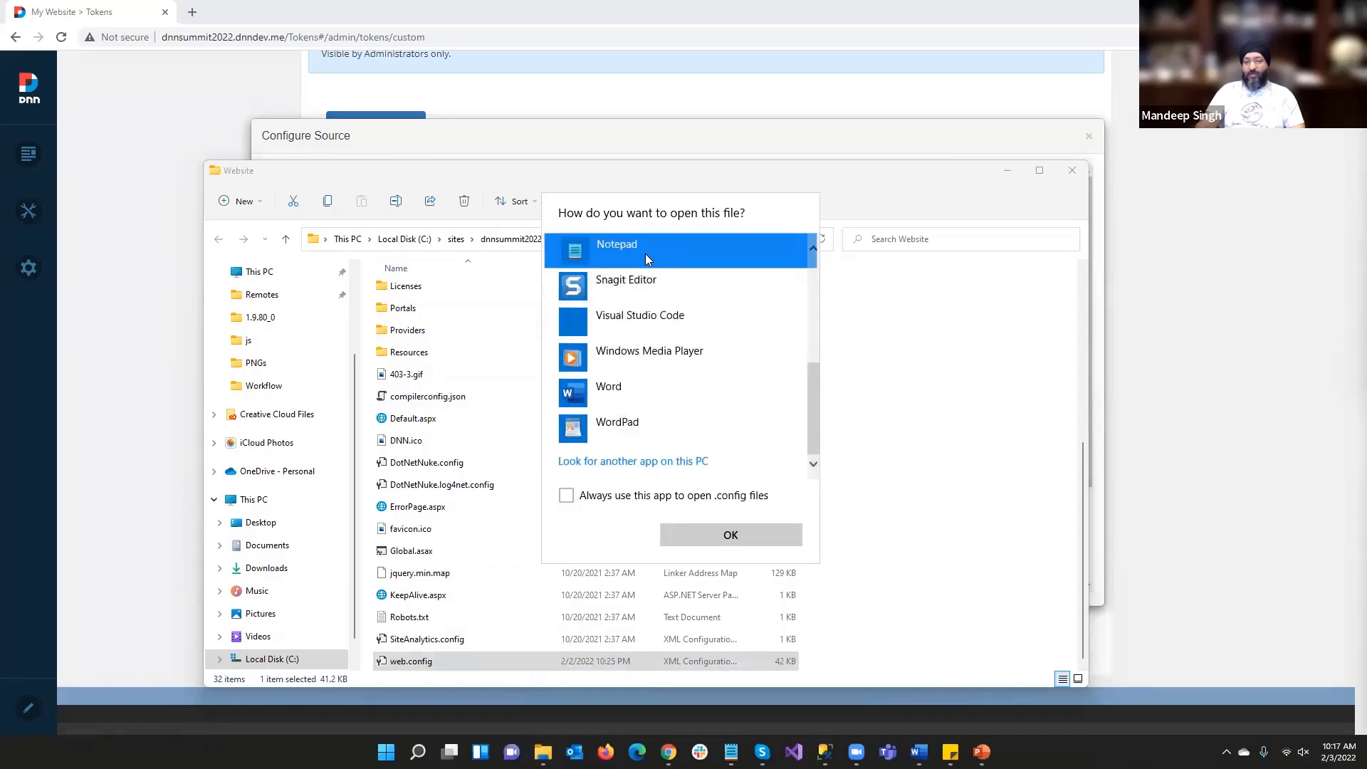
double_click(645, 254)
drag(467, 236, 736, 233)
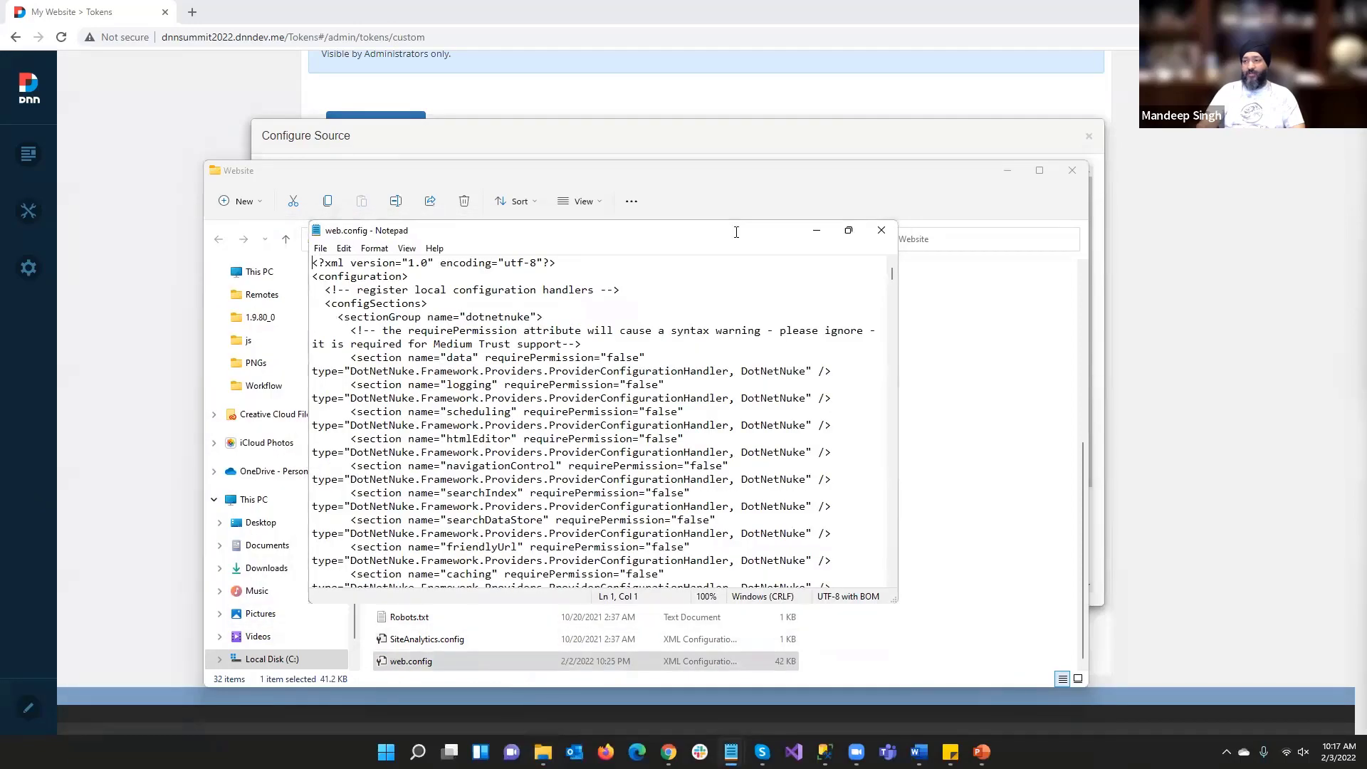
double_click(736, 232)
Examine the SiteSqlServer entry and its name attribute in the connectionStrings section of web.config
scroll(521, 278, down, 6)
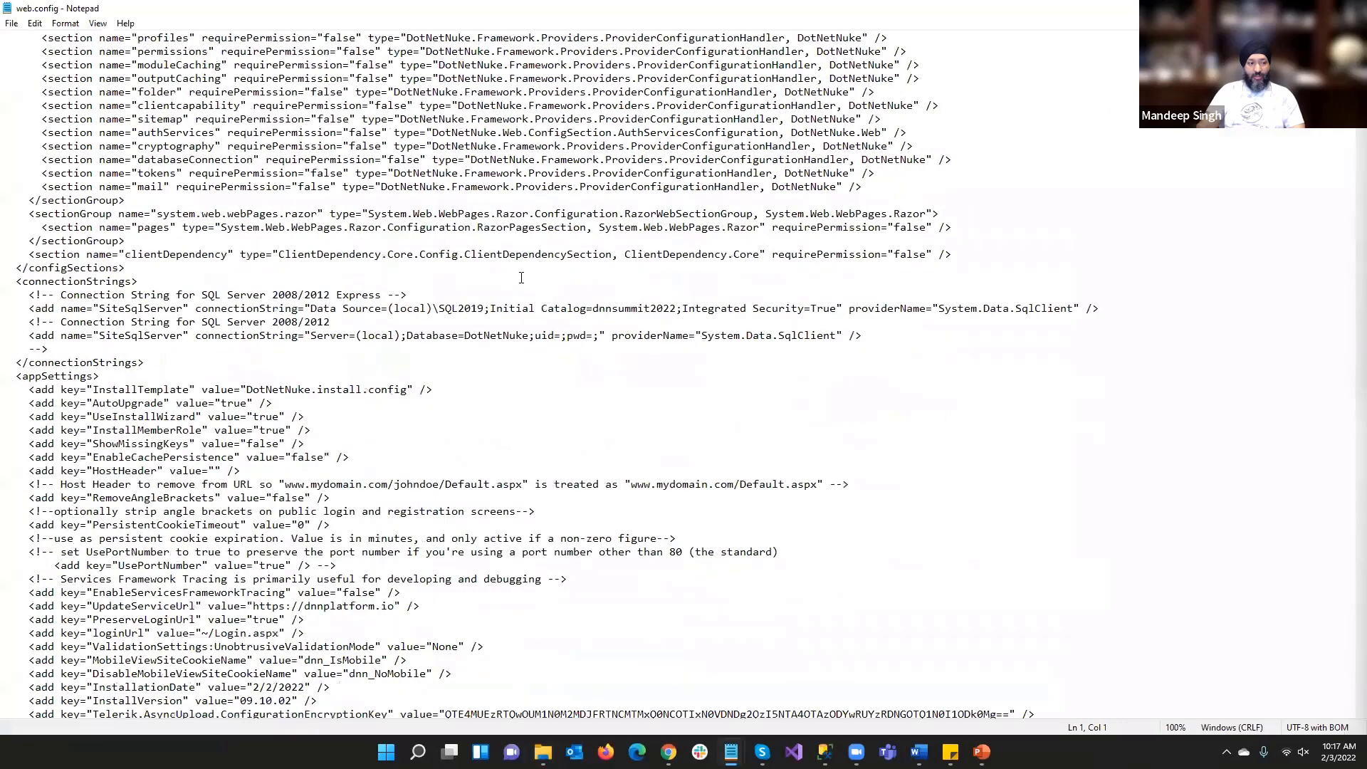
click(34, 281)
drag(30, 308, 1122, 314)
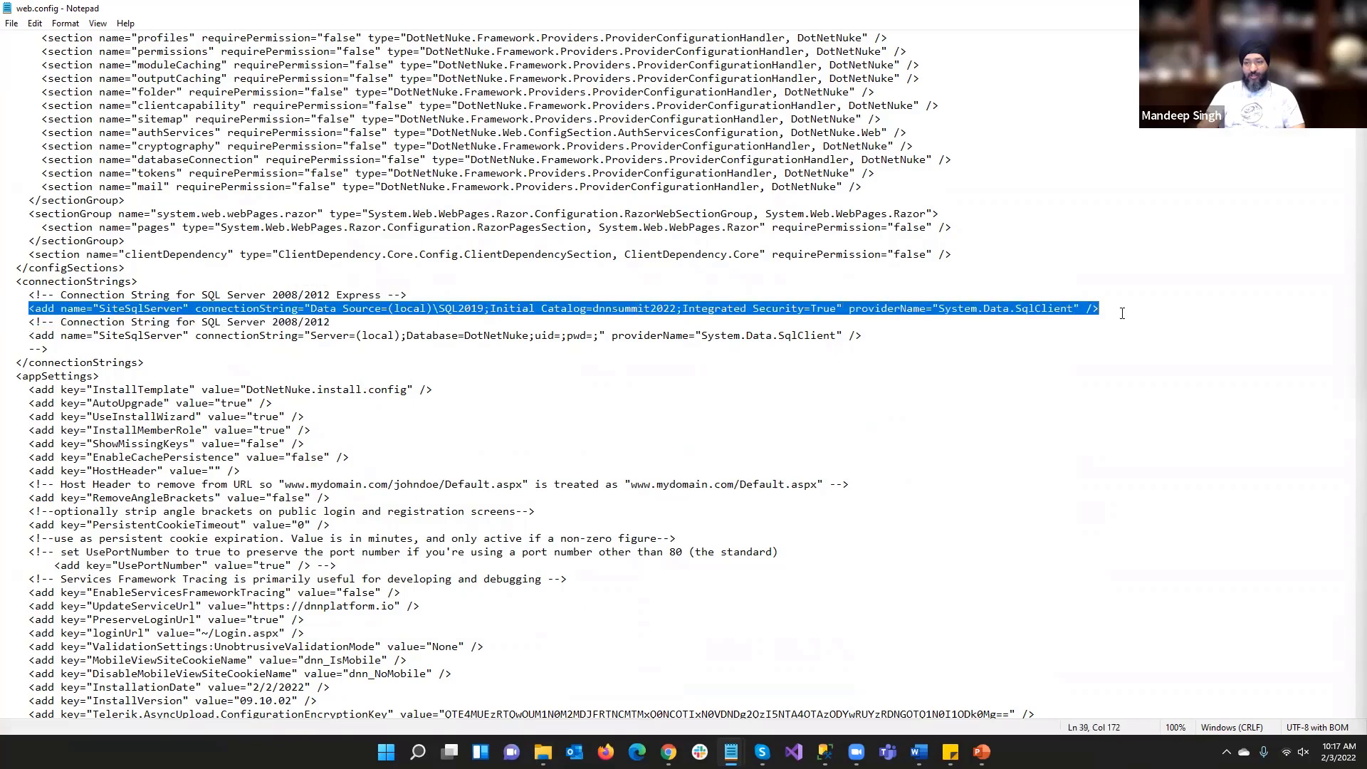
double_click(175, 310)
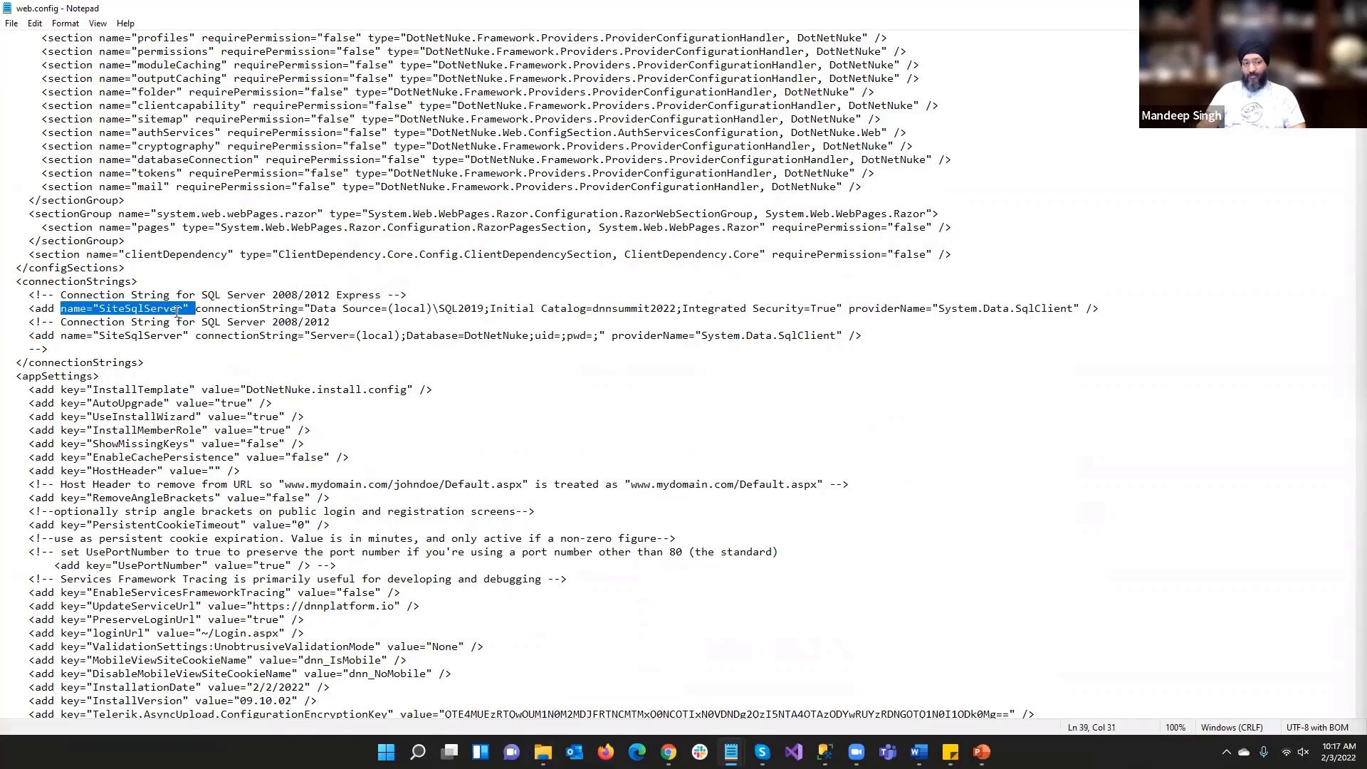
Switch from web.config back to the Tokens page in Chrome and set the database source's connection string to SiteSqlServer
click(176, 311)
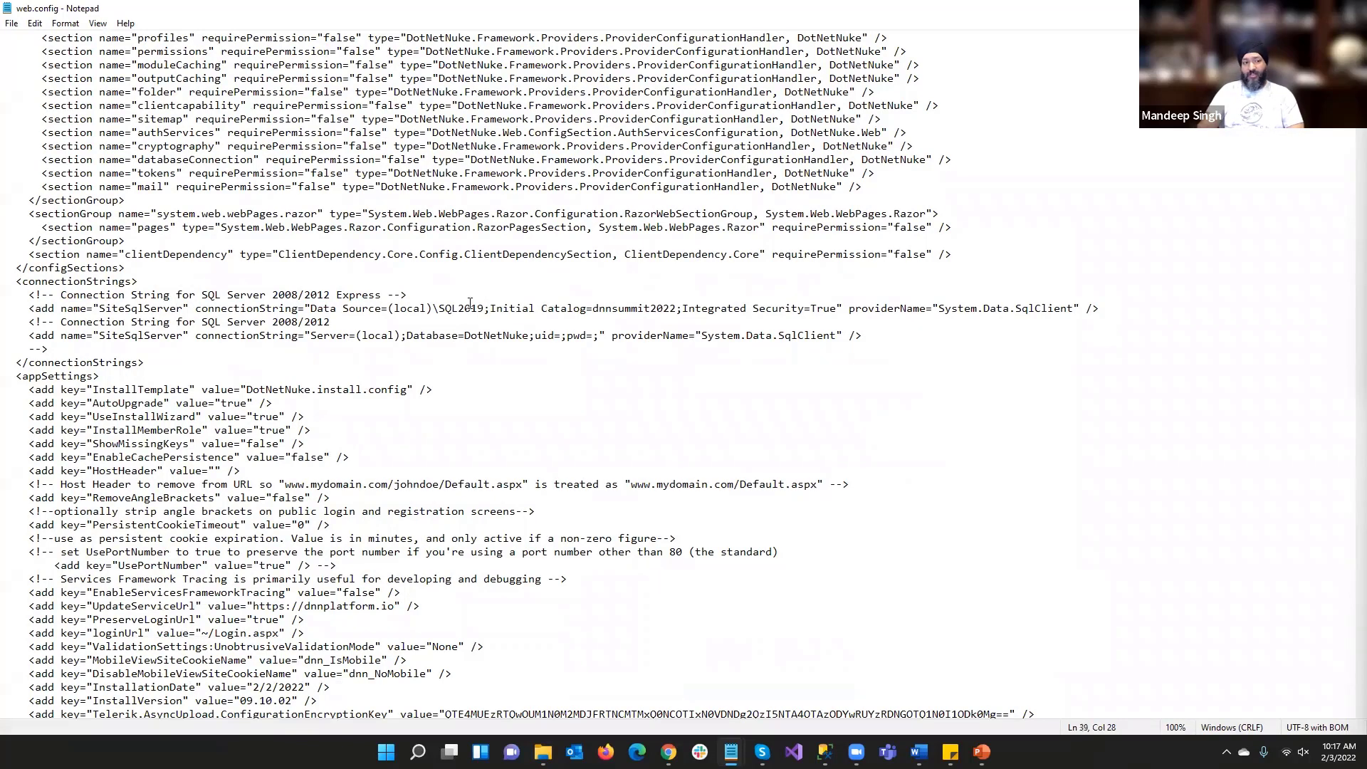
drag(176, 309, 99, 309)
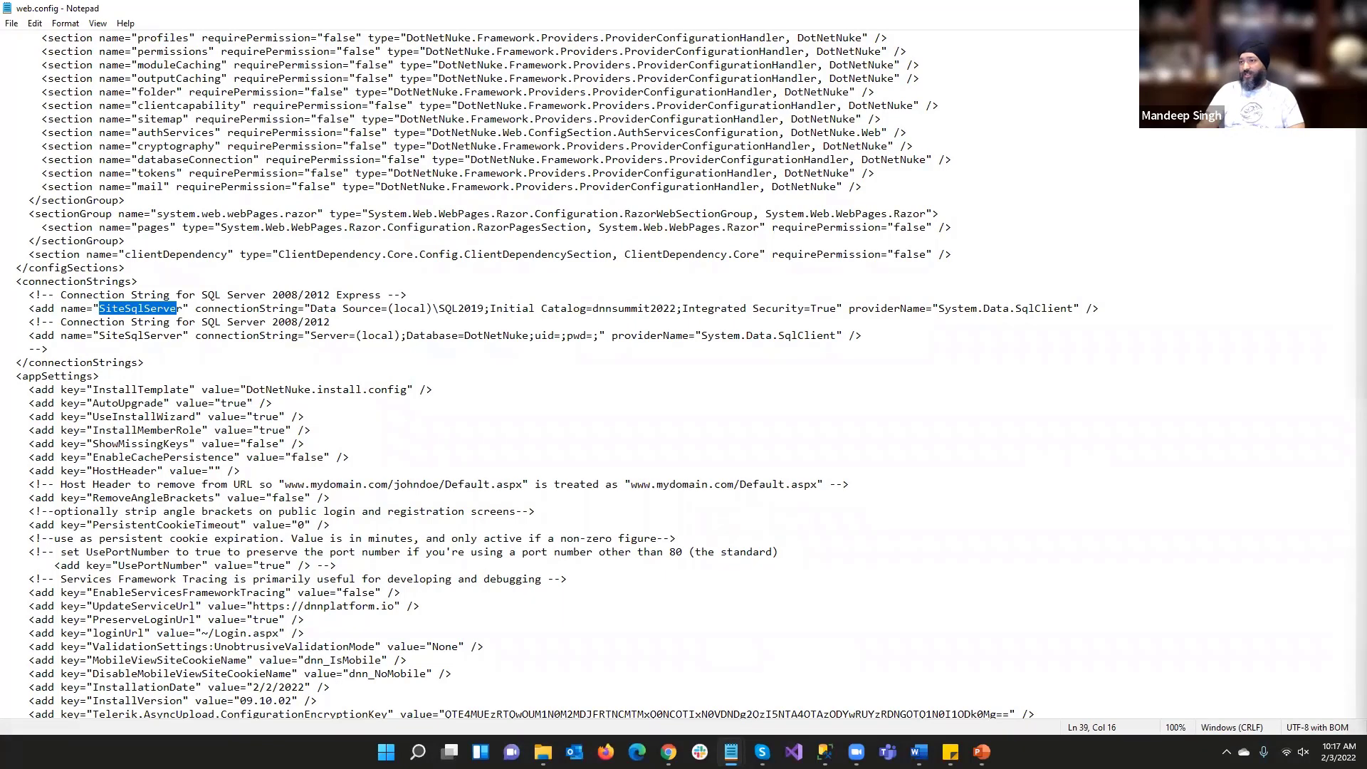
key(alt+Tab)
click(1073, 171)
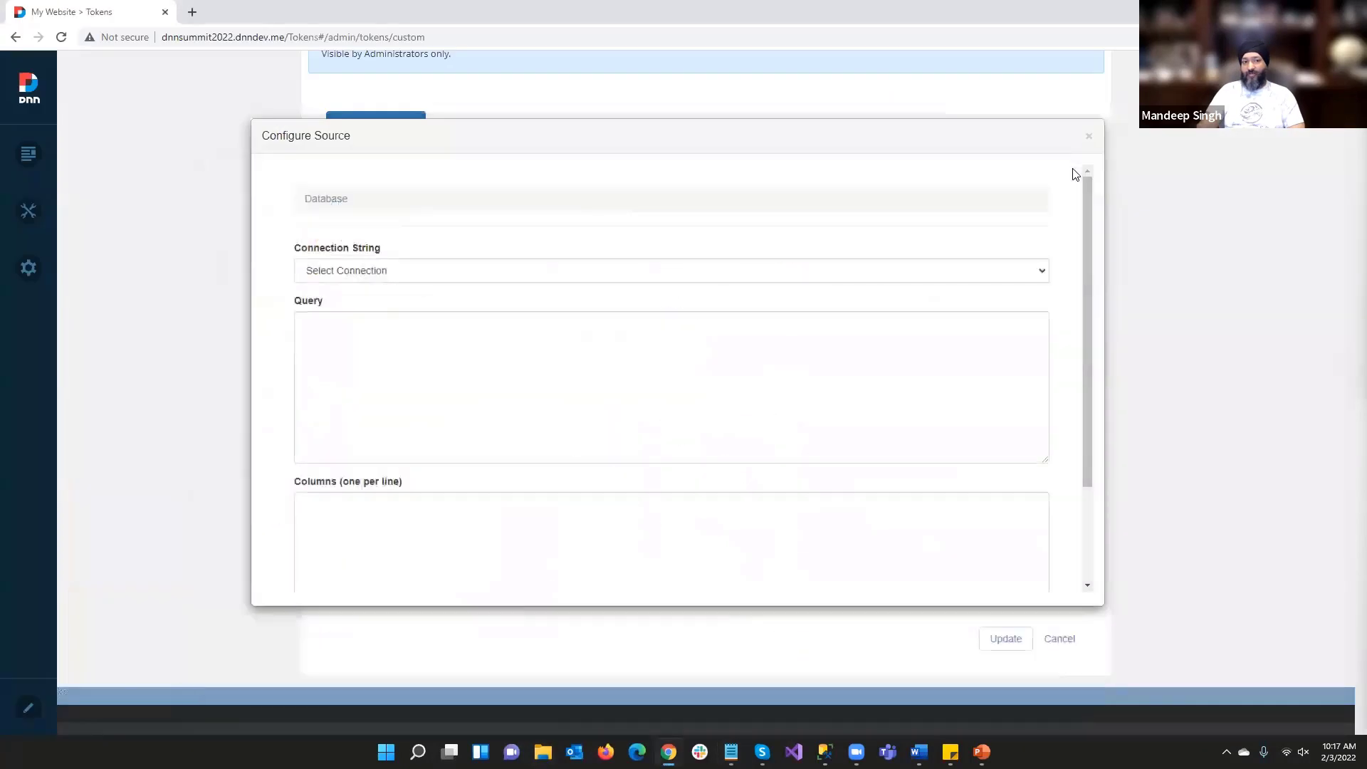
click(887, 275)
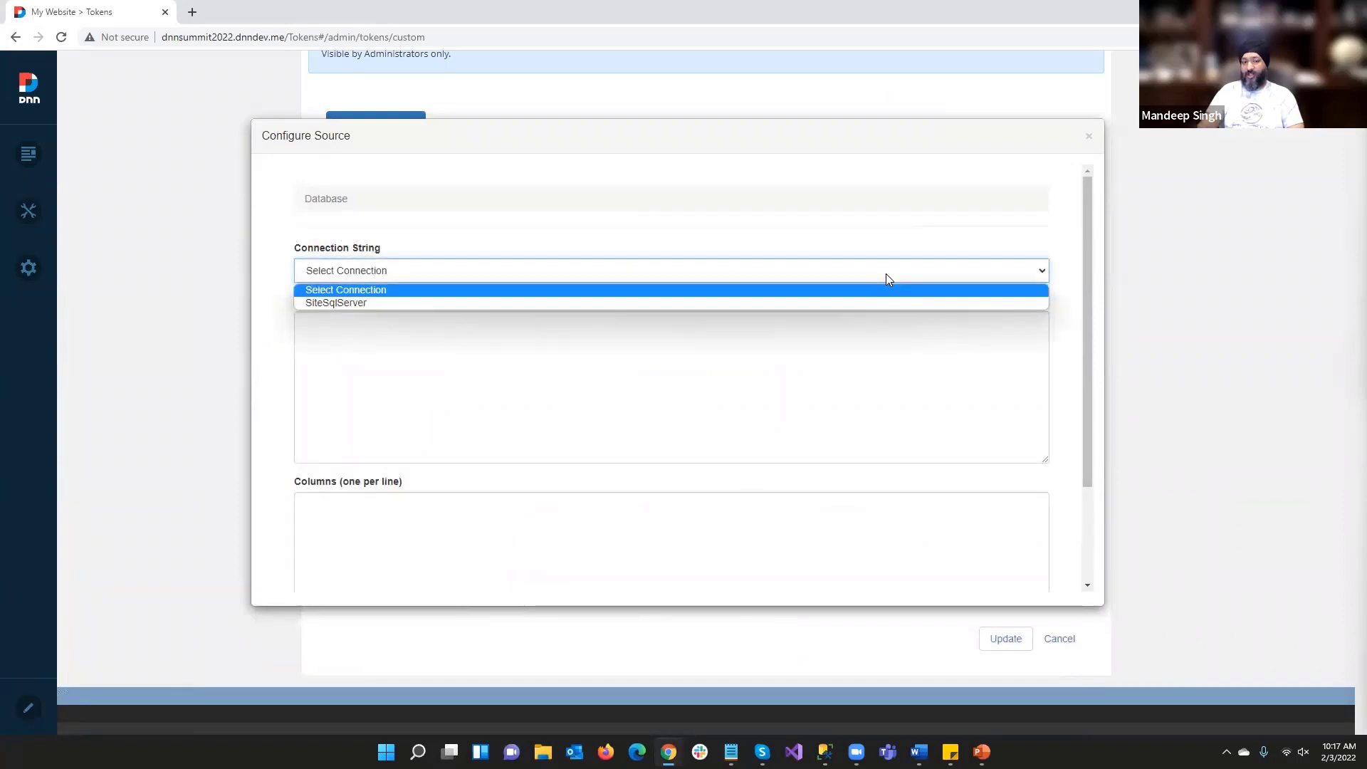
click(858, 303)
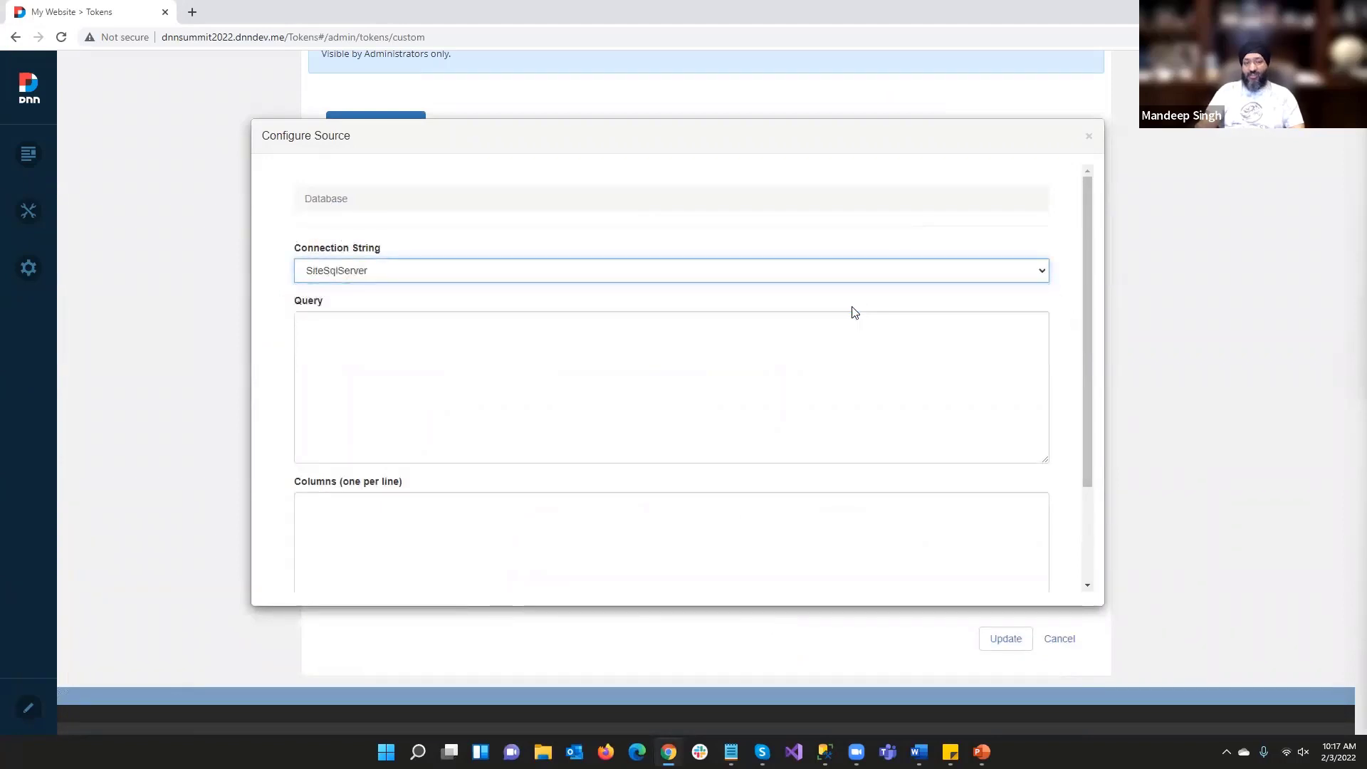
Enter the query SELECT TOP 1 * FROM TABS for the Tab token's database source
scroll(792, 338, down, 1)
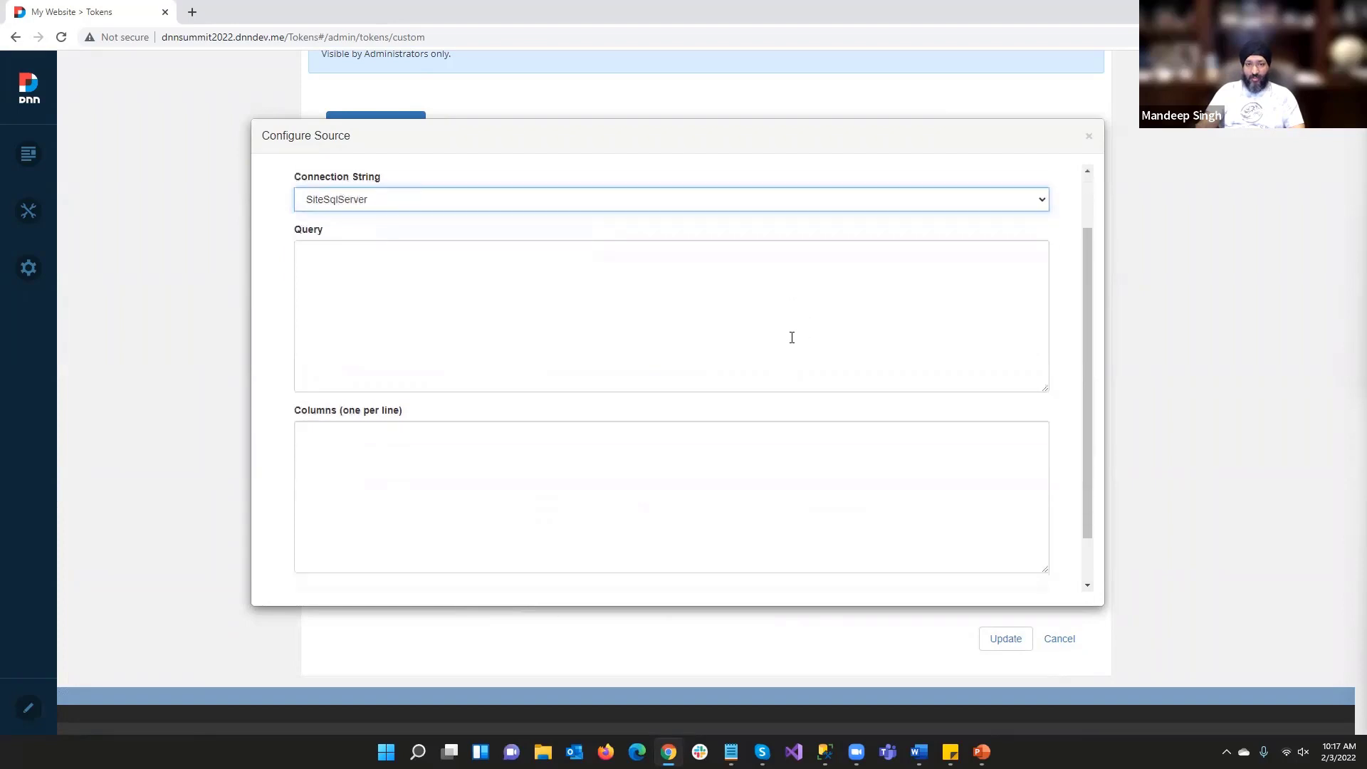
click(658, 343)
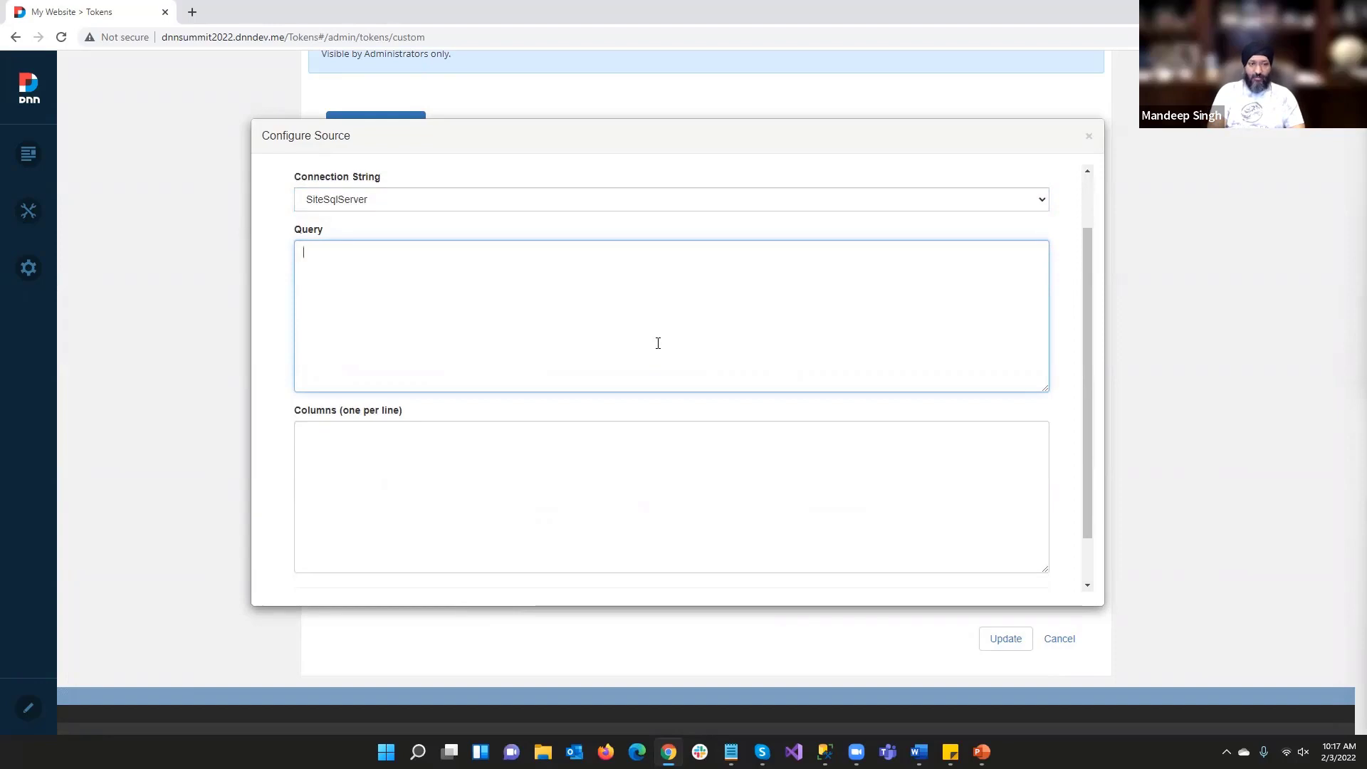
text(SELECTOP)
text( TOP 1 FROM )
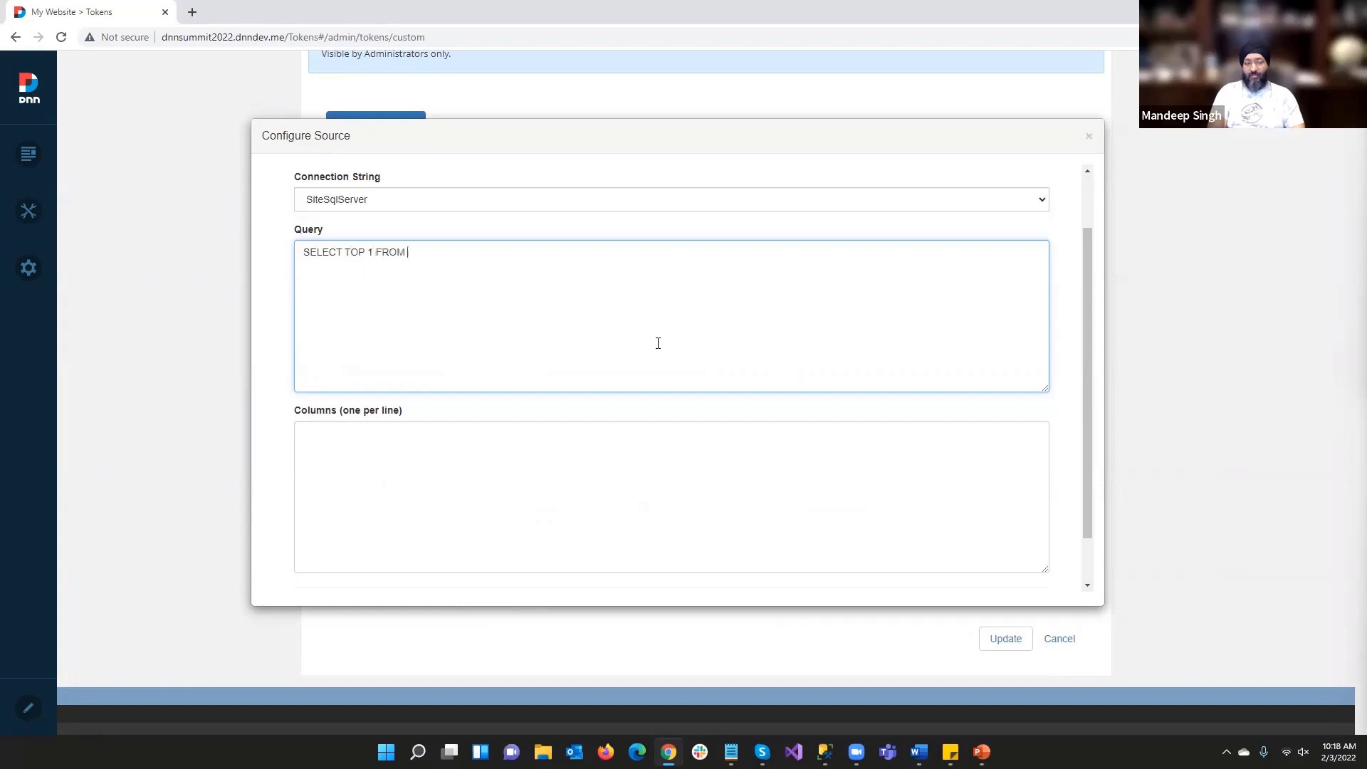
text(TABS)
double_click(428, 254)
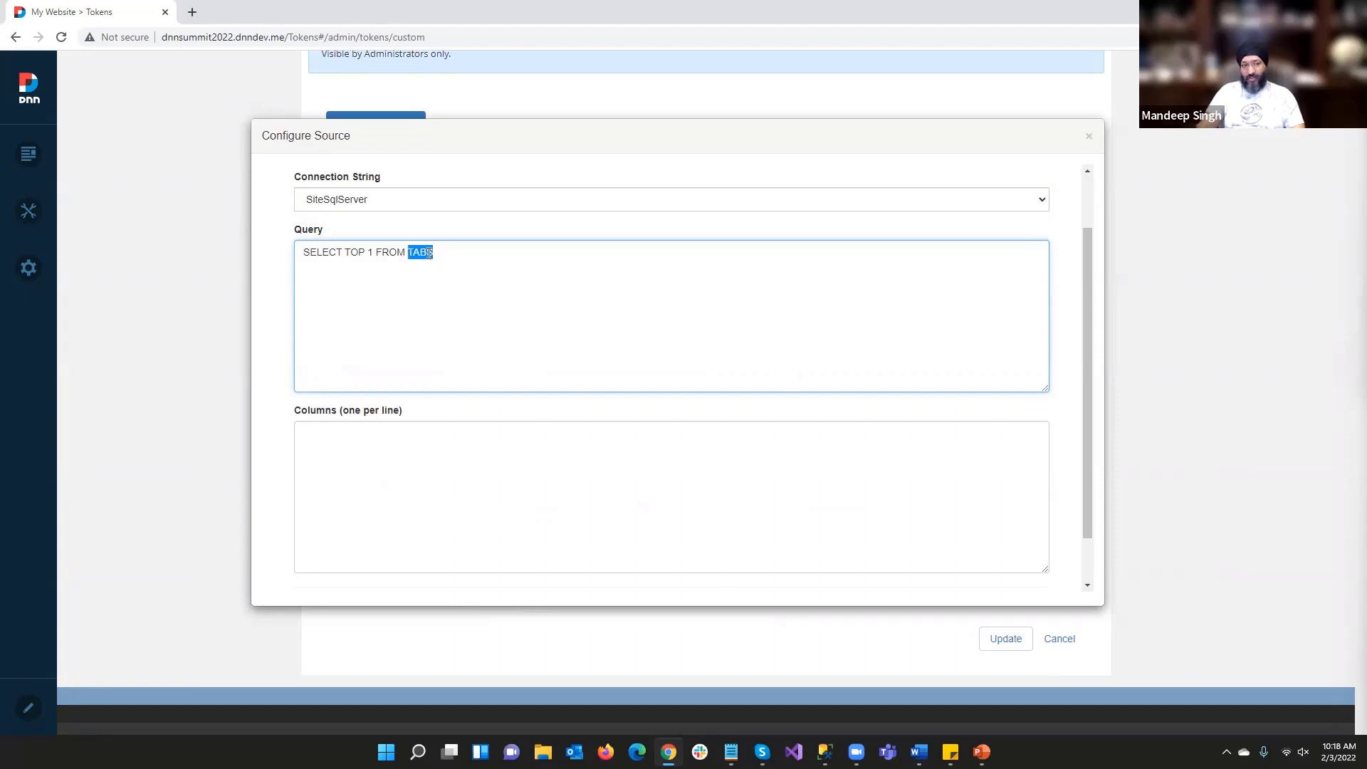
click(380, 255)
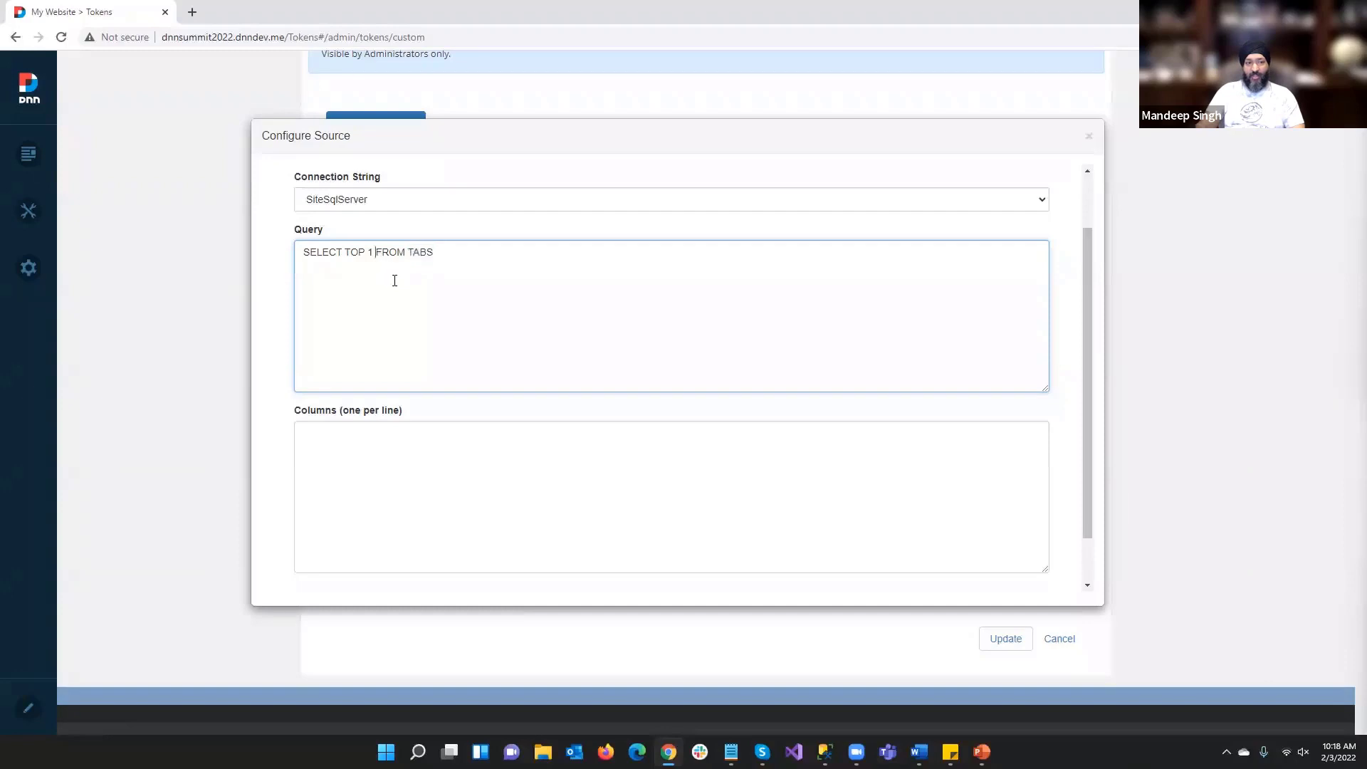
text(*)
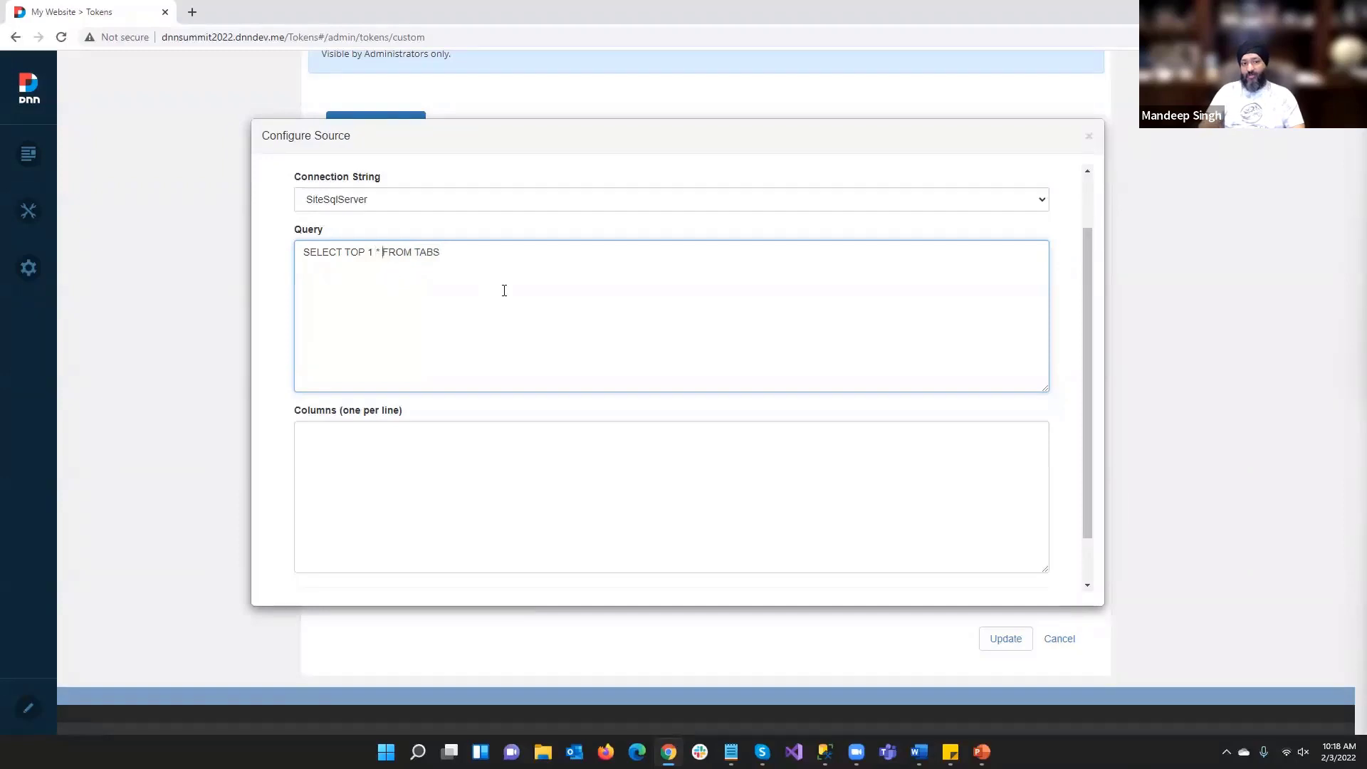
click(480, 305)
List TabName and TabID as the source's columns, one per line, and save both the source and the Tab token
scroll(480, 305, down, 1)
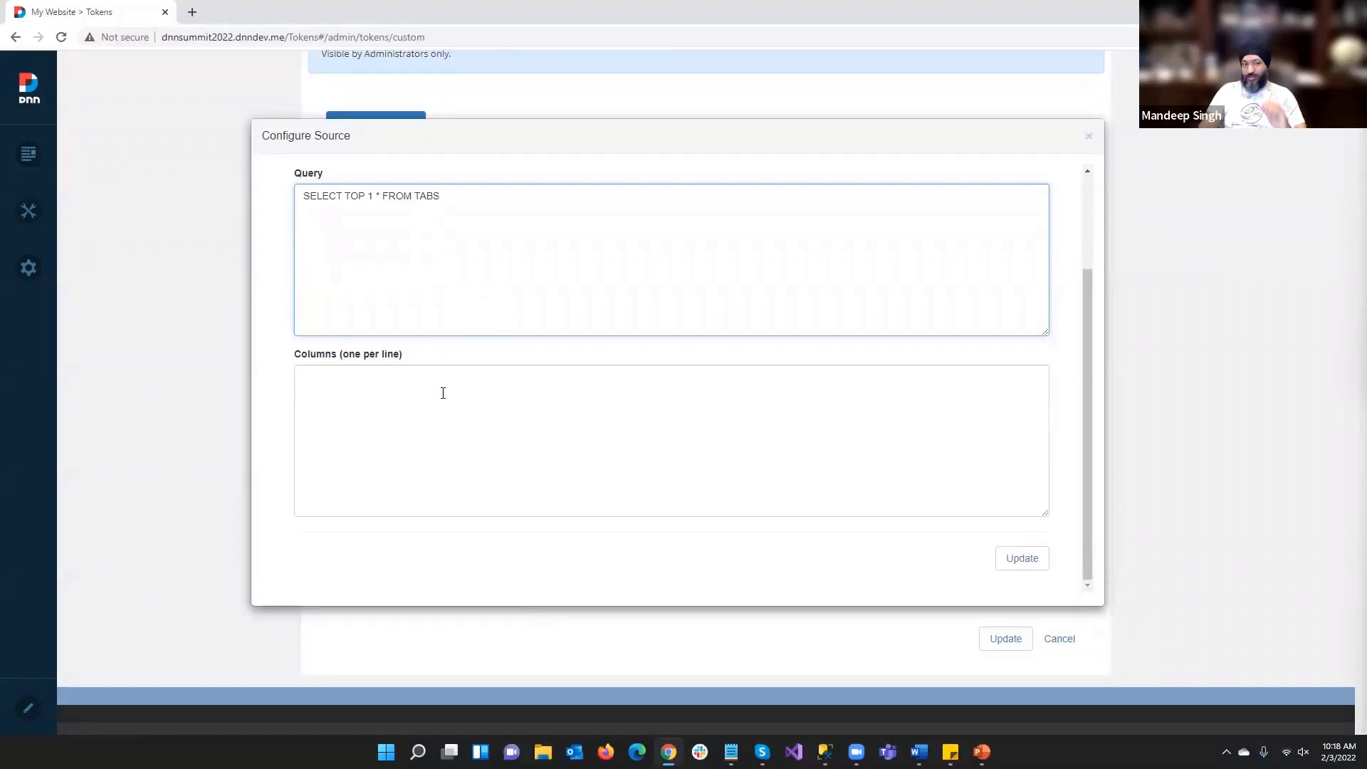
click(473, 408)
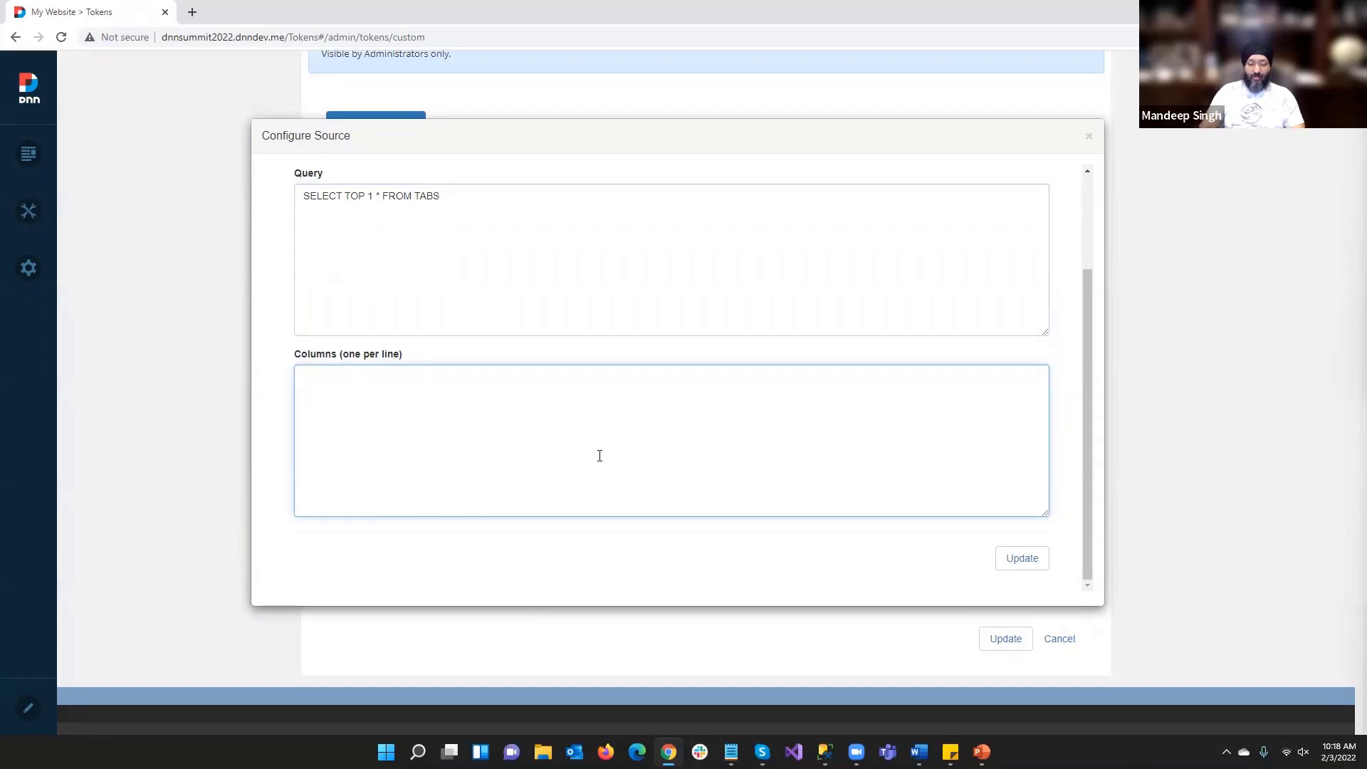
text(t)
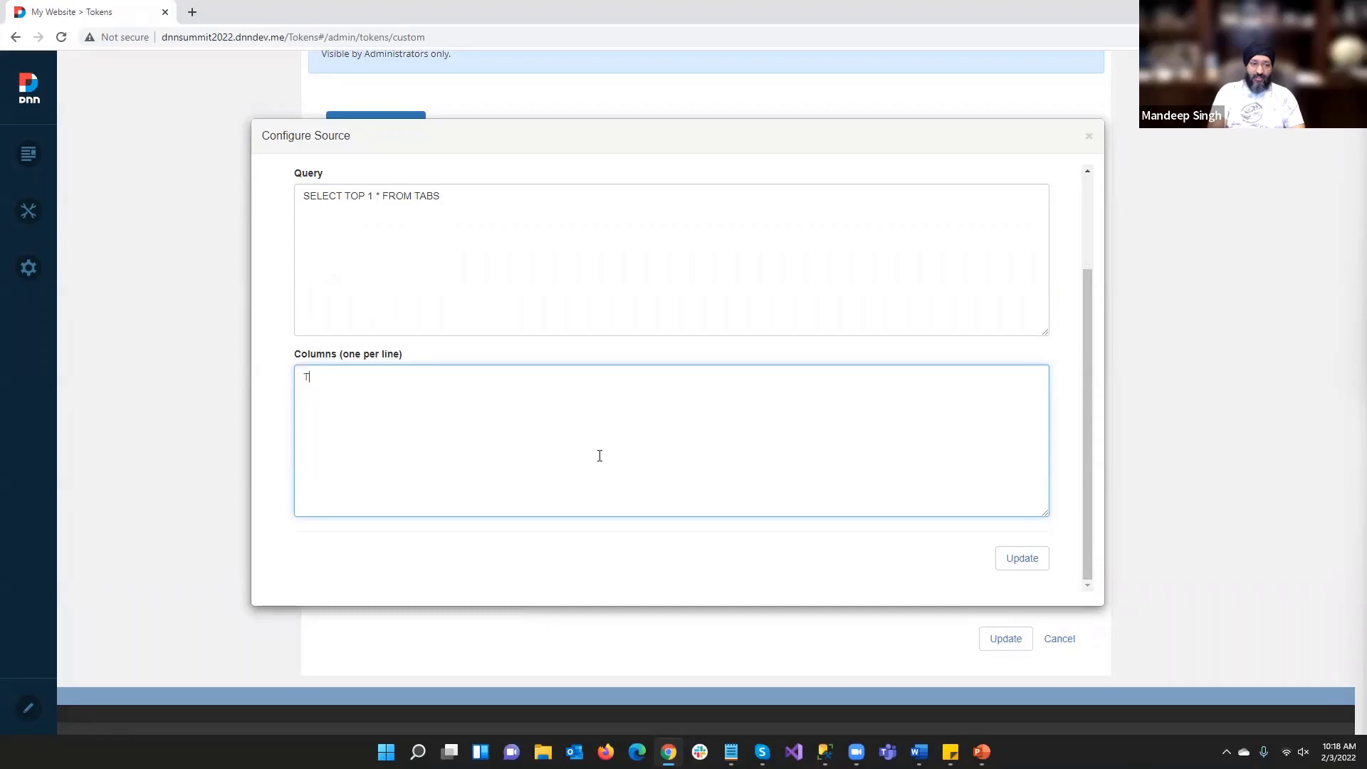
text(abName)
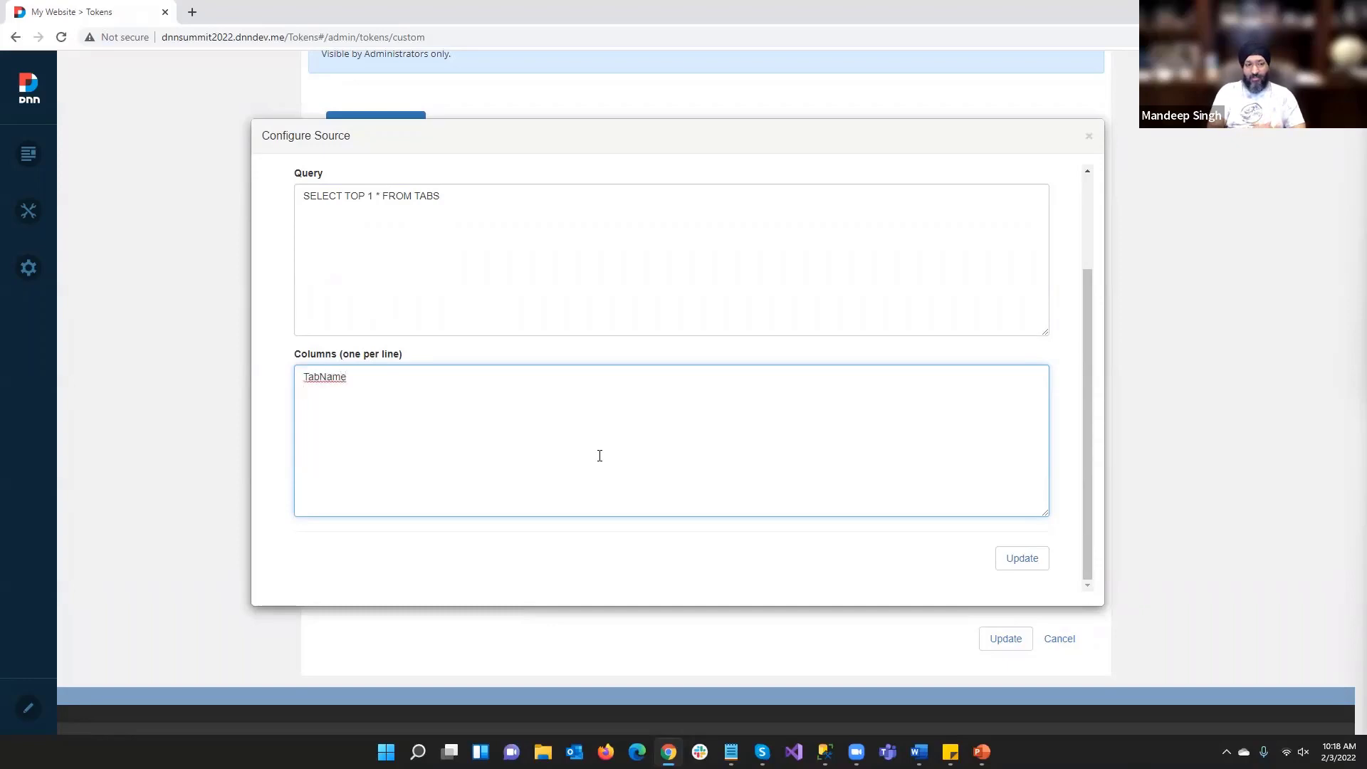
key(Return)
text(TabID)
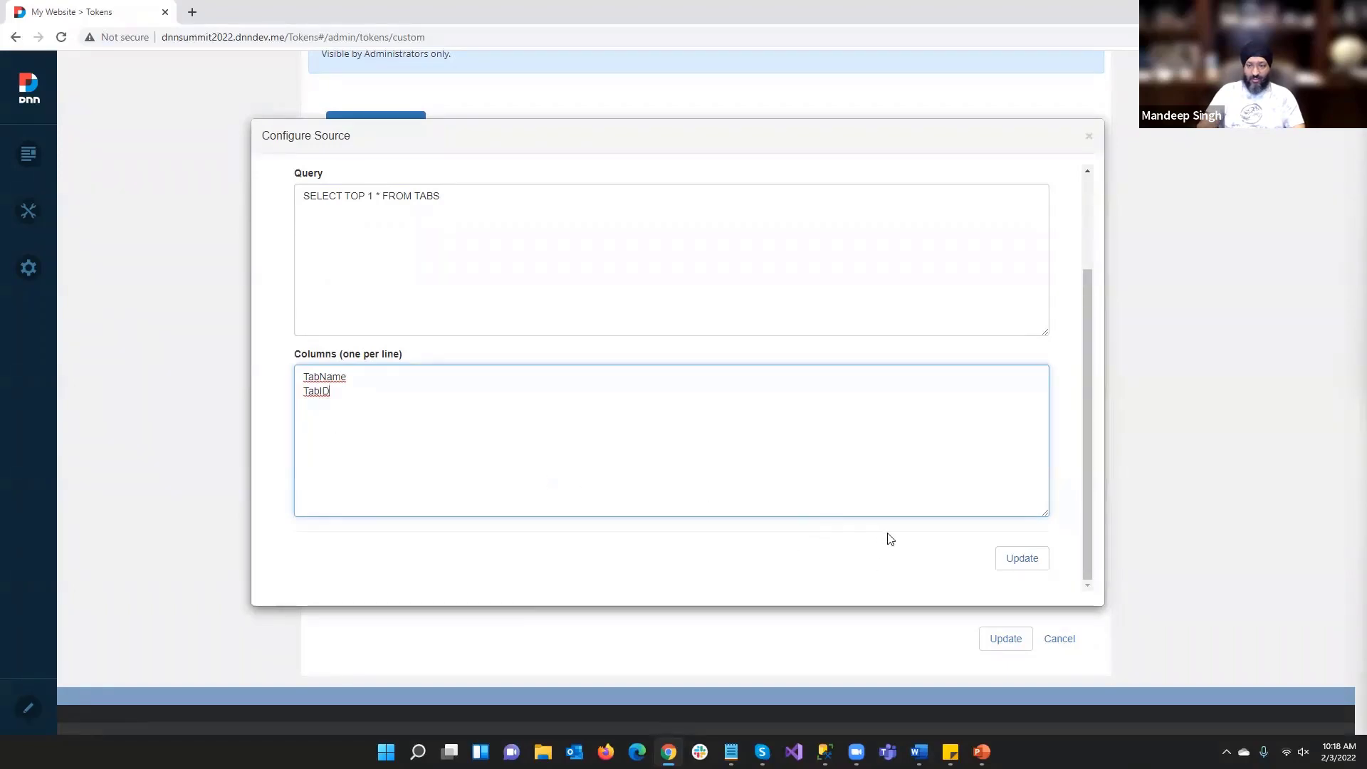
click(1012, 560)
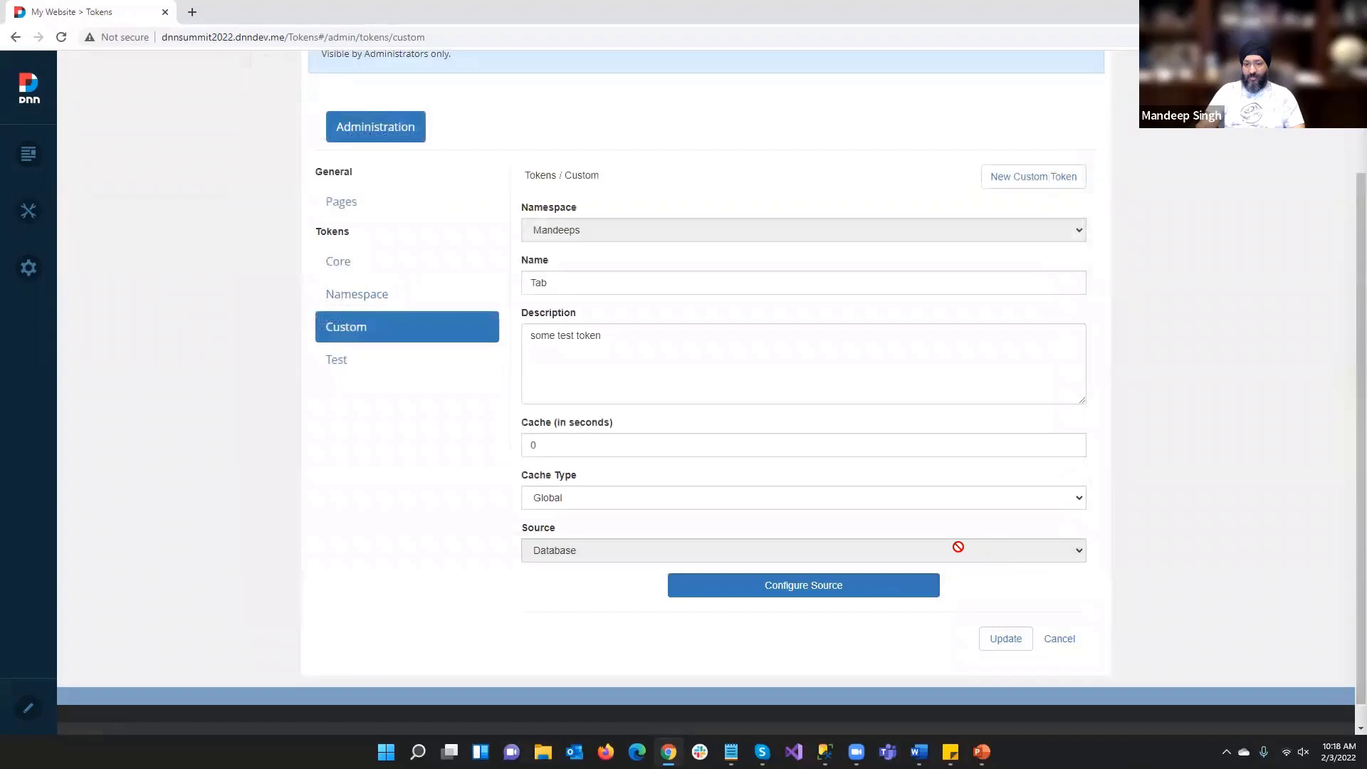
click(1011, 637)
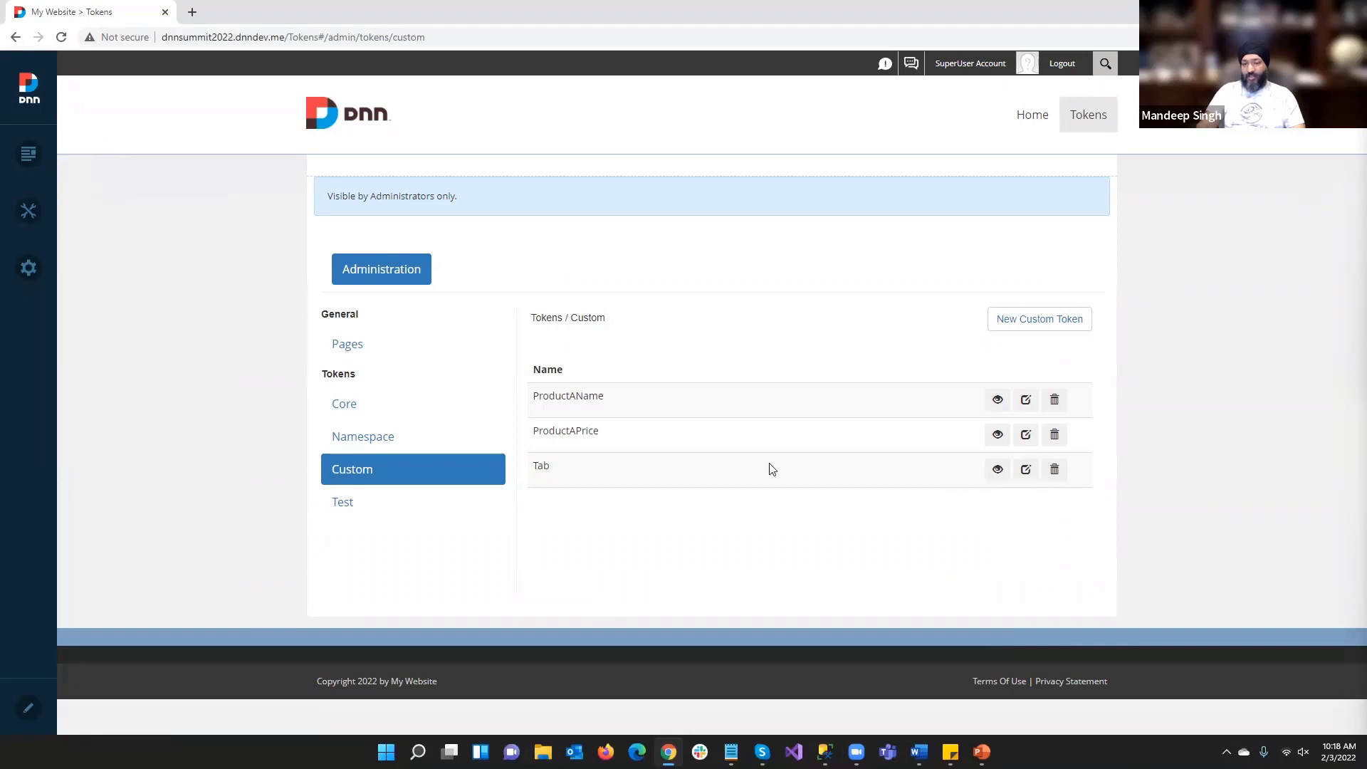
Open the custom Tab token's usage and examine the namespace, token name and TabName property in its test input
click(996, 471)
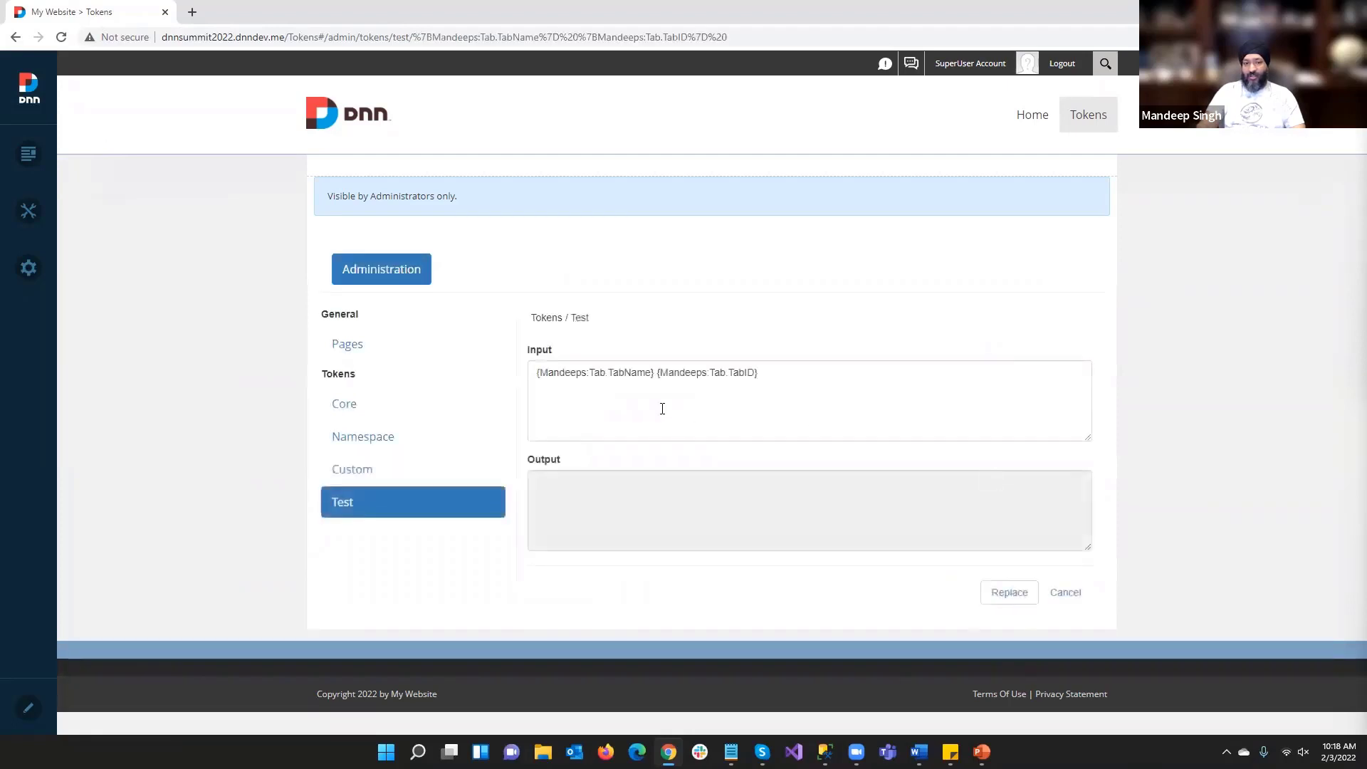
click(537, 373)
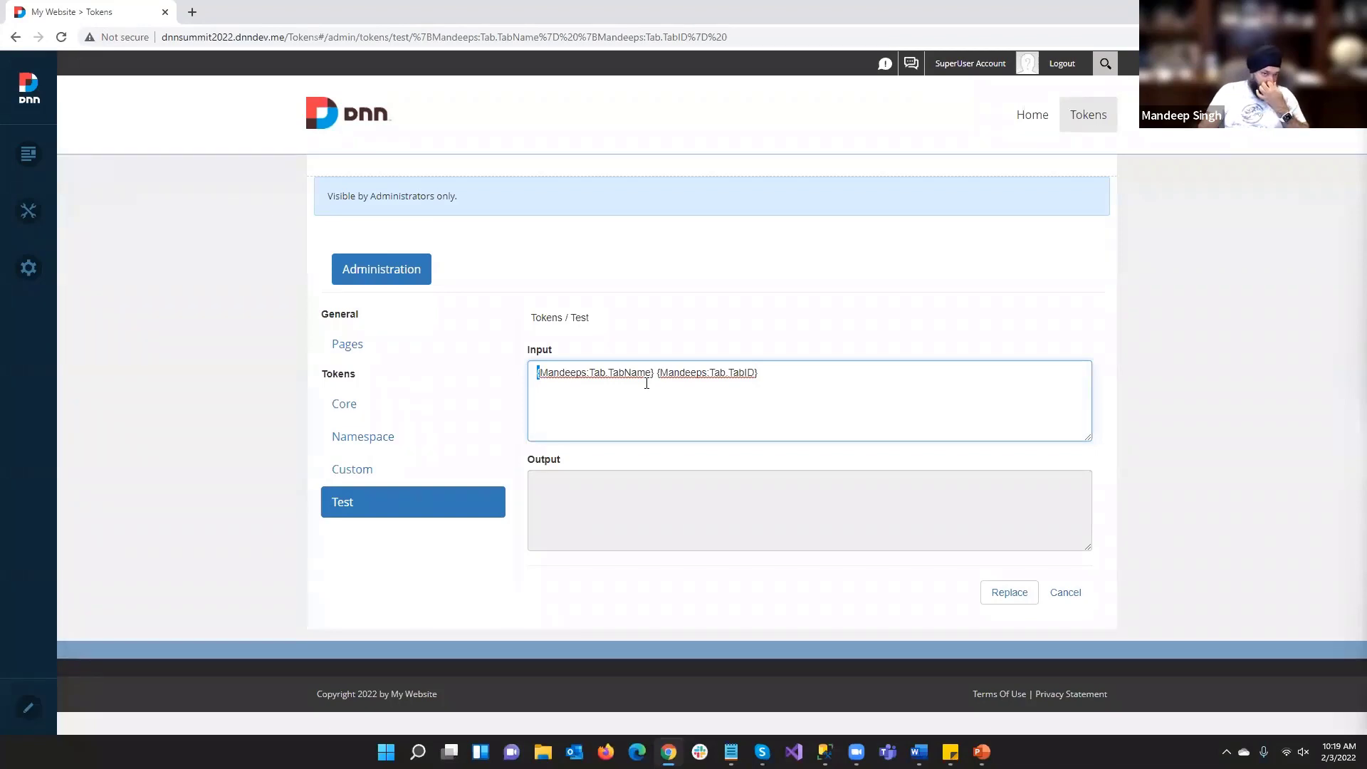
double_click(570, 373)
click(587, 373)
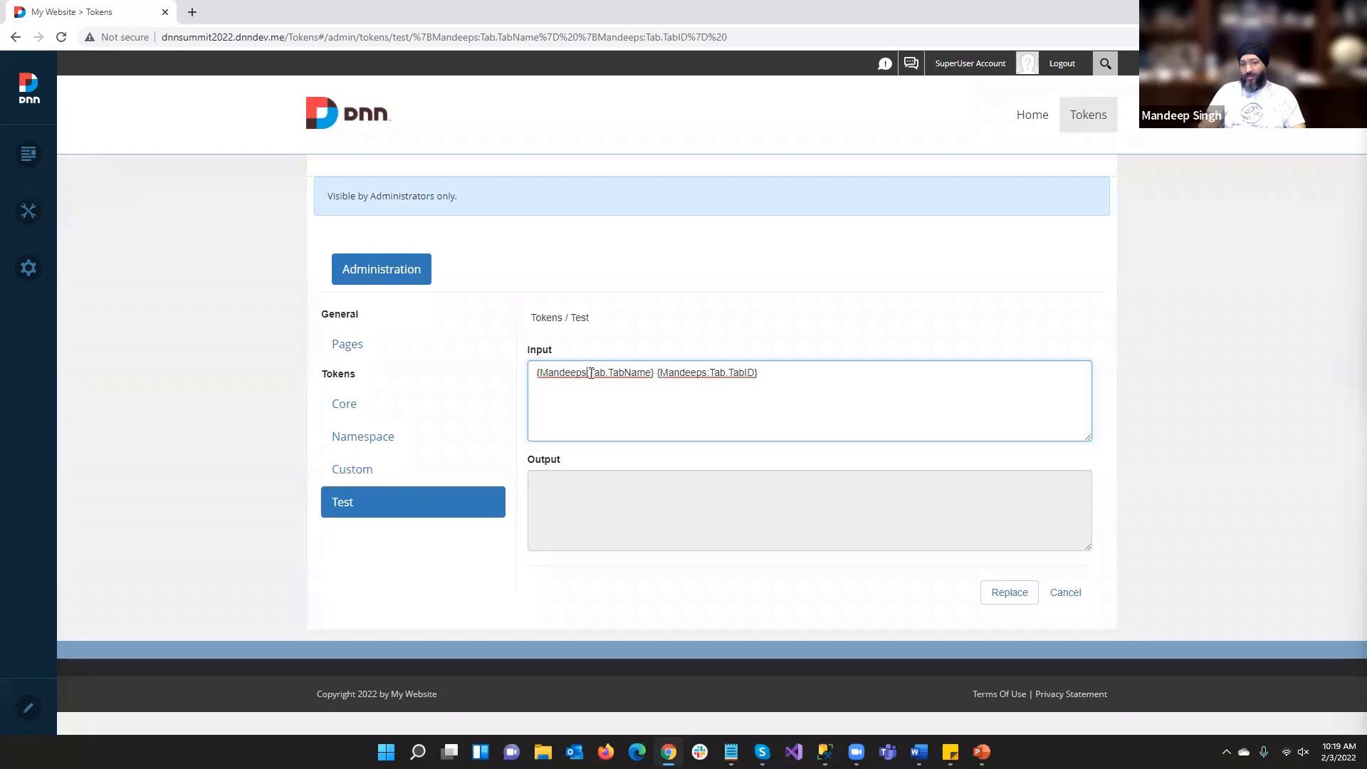
drag(605, 372, 591, 373)
click(639, 373)
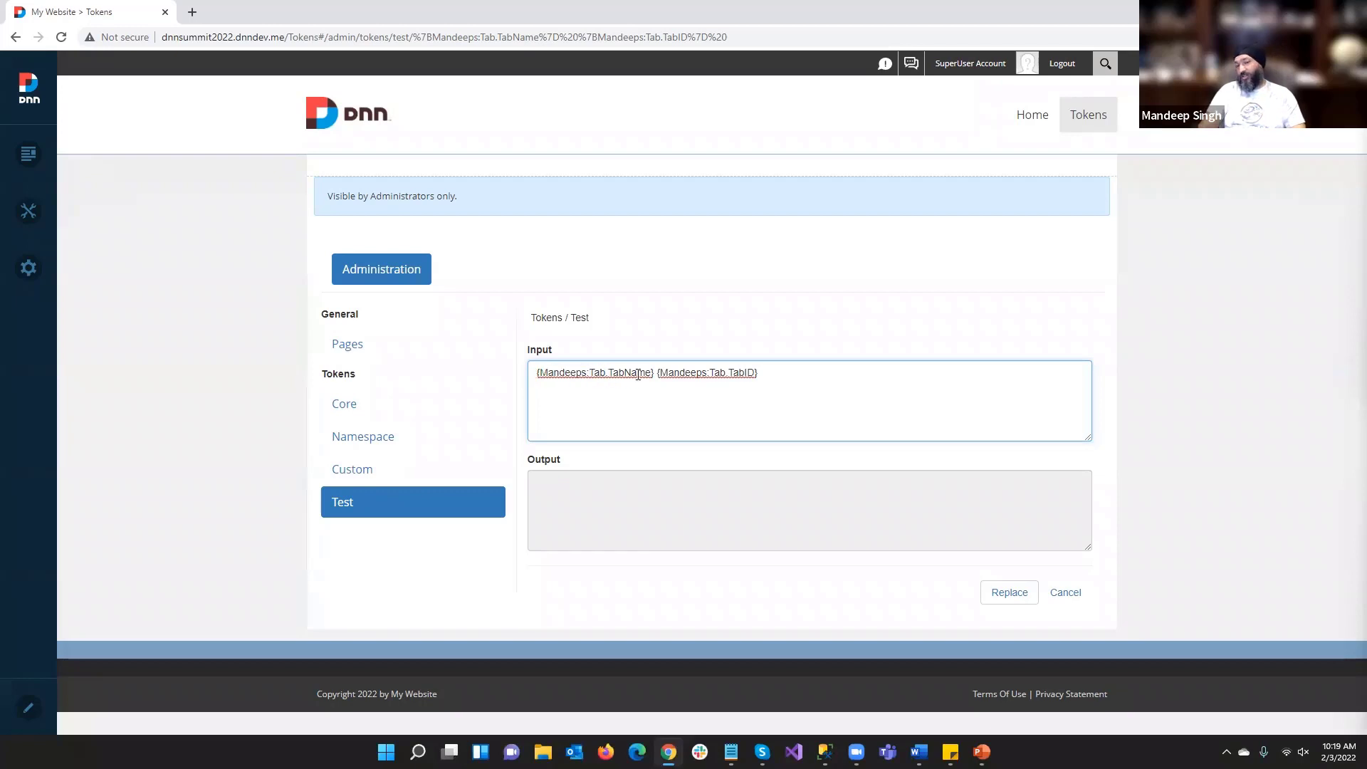
drag(649, 374, 608, 373)
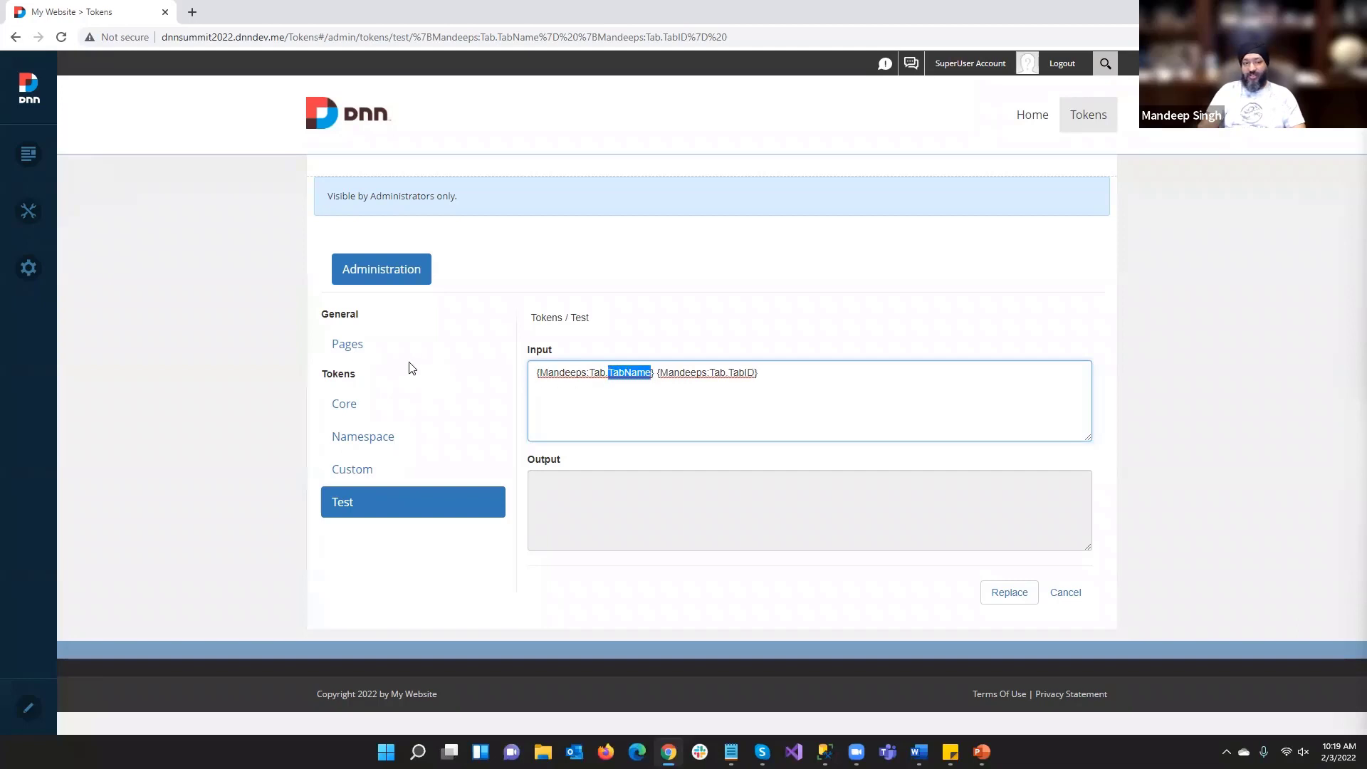
View the usage list of tokens available for the core Tab token
click(356, 410)
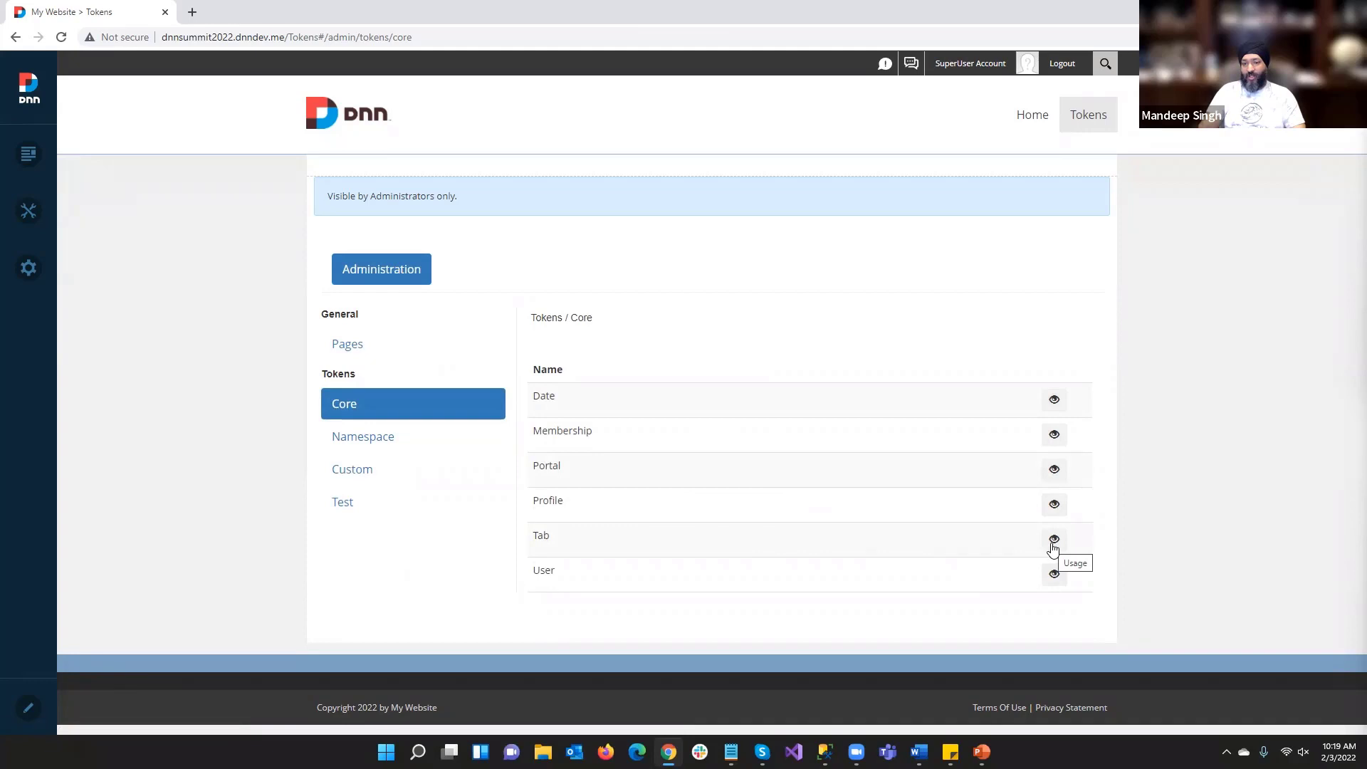
click(1054, 541)
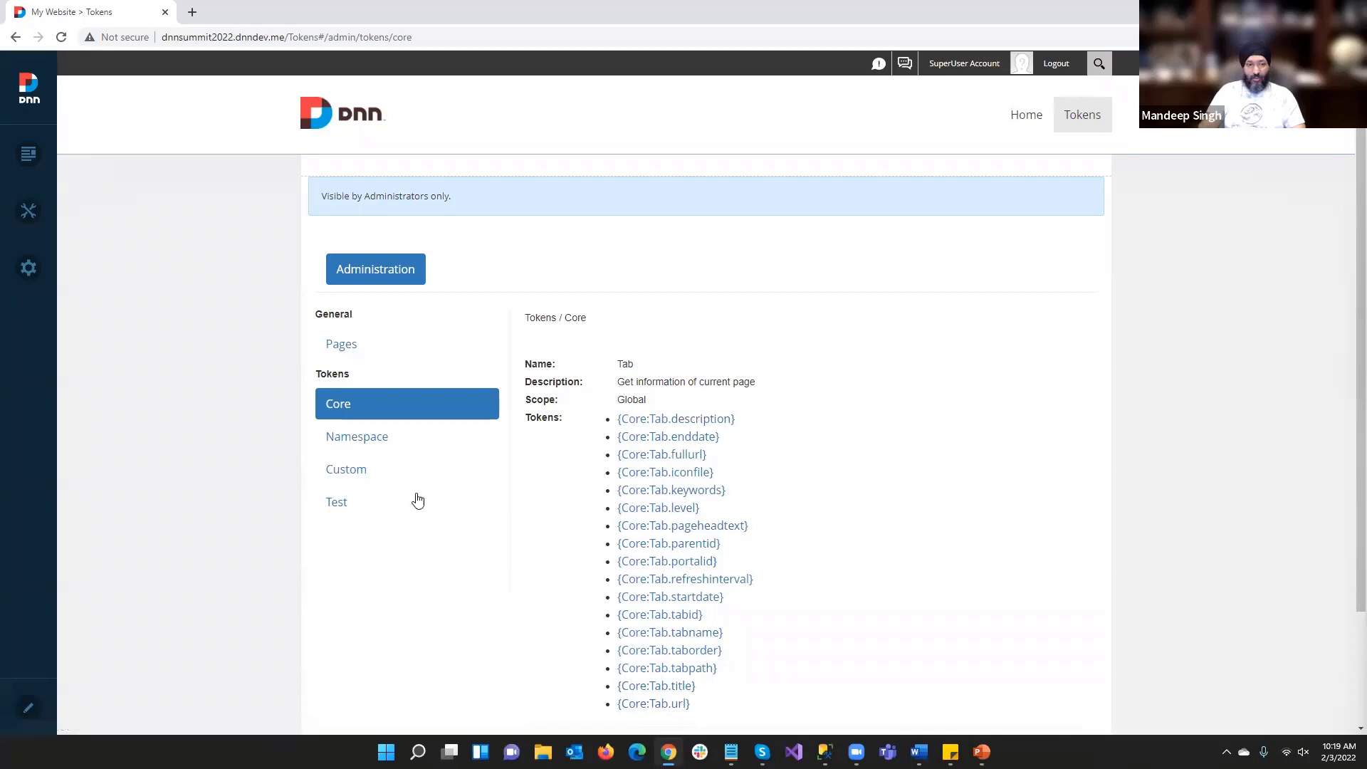
Test the custom token input {Mandeeps:Tab.TabName} {Mandeeps:Tab.TabID} by running the replacement, and return to the custom tokens list
click(367, 467)
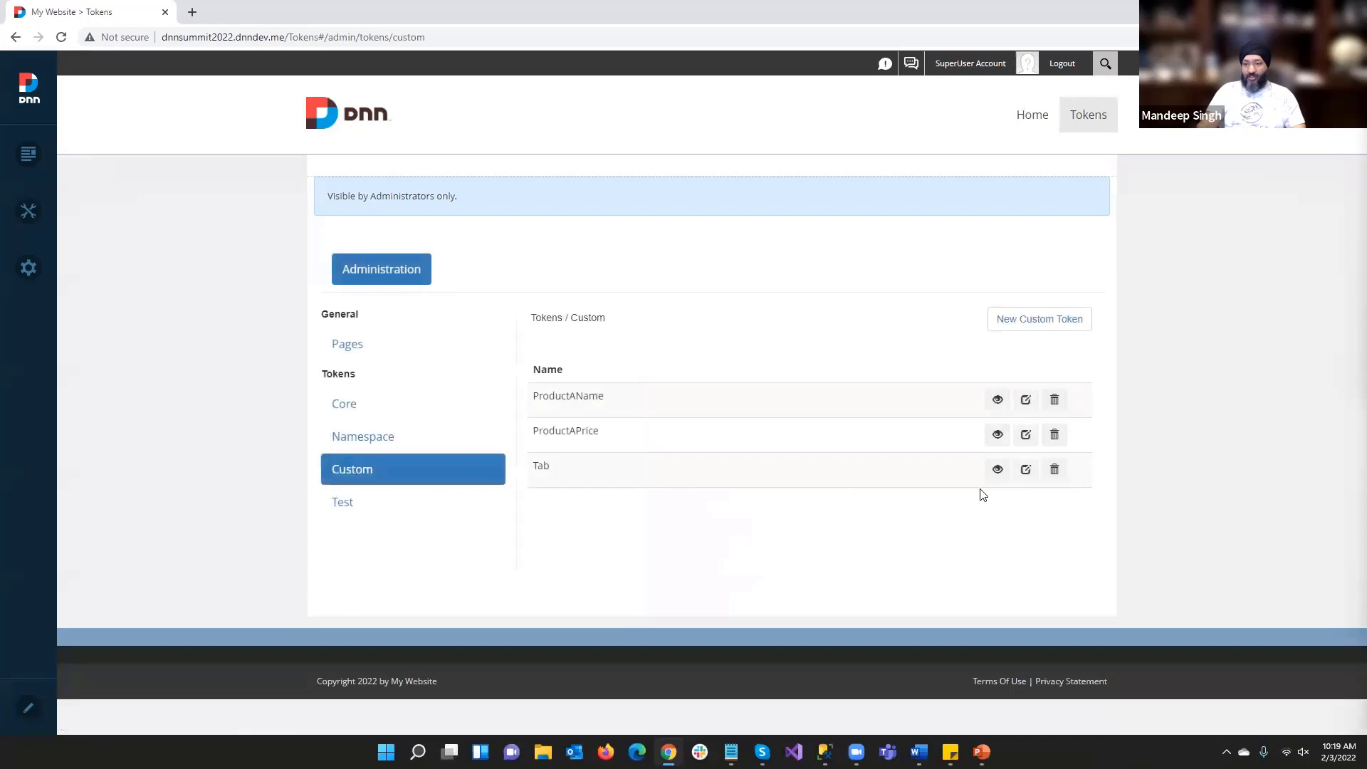
click(997, 471)
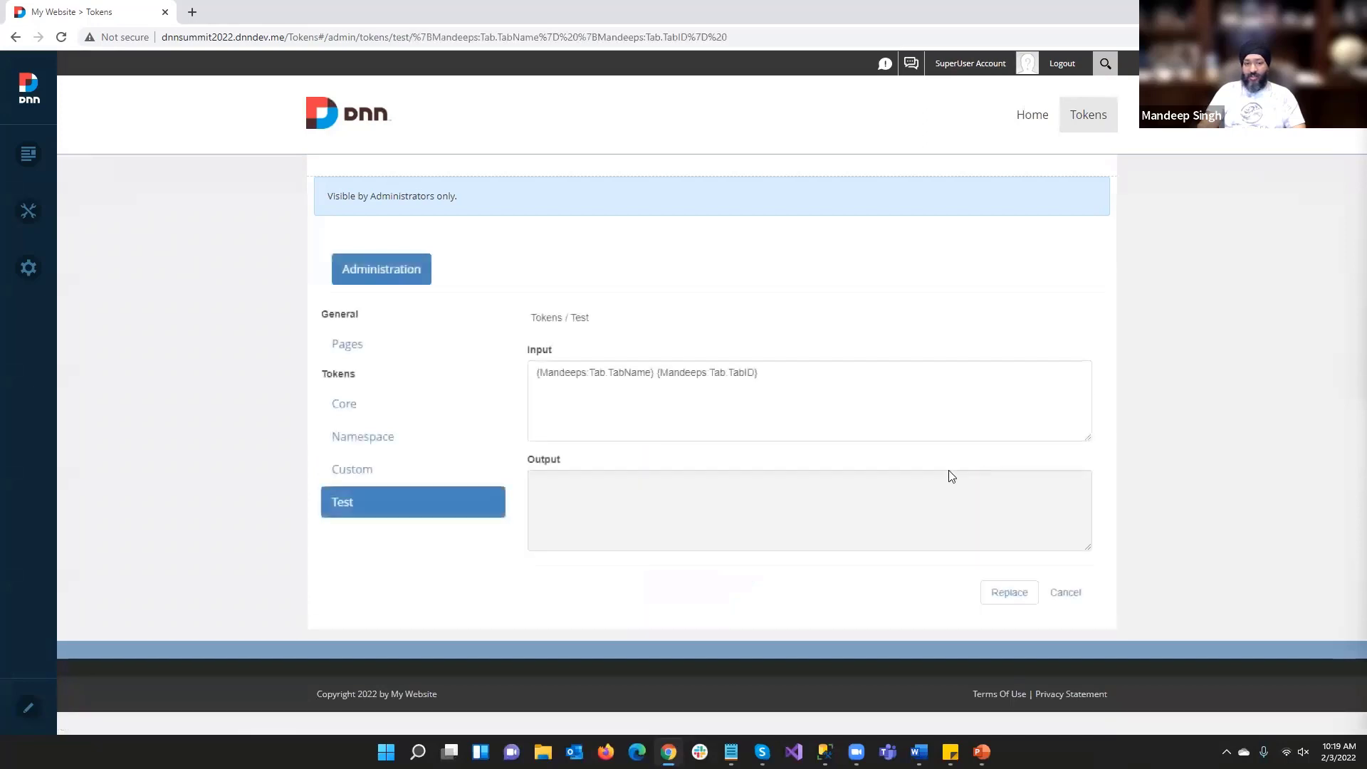
click(1001, 594)
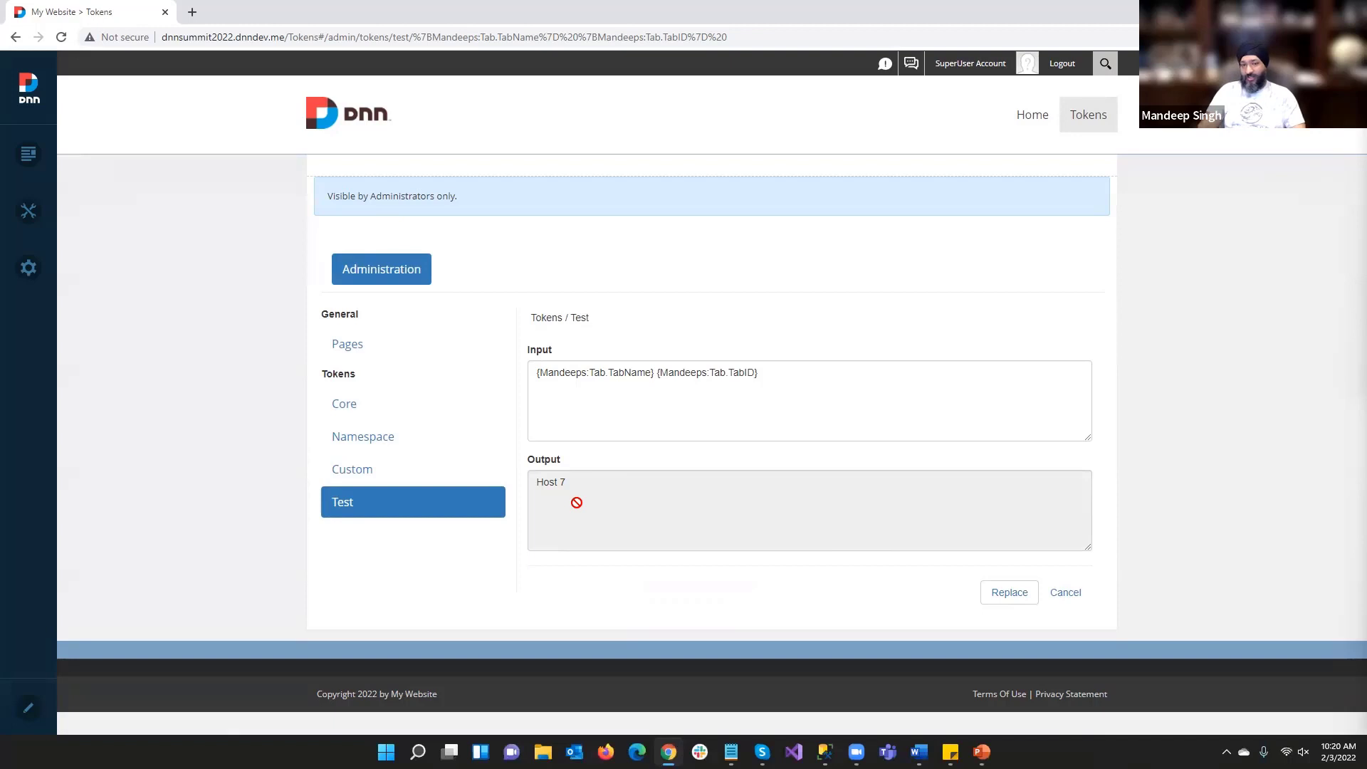
click(1056, 598)
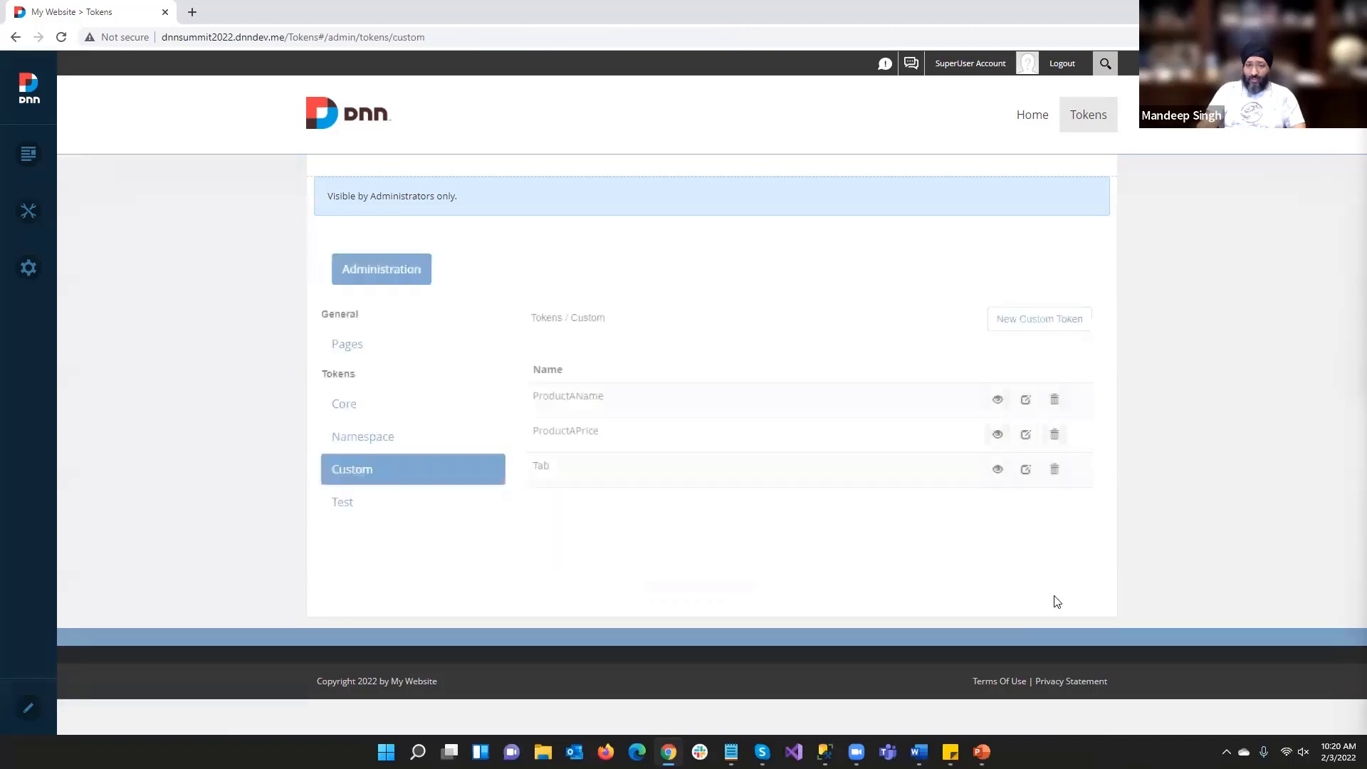
Edit the custom Tab token's source query to read SELECT TOP 1 * FROM TABS WHERE TabID = {Core:Tab.tabid}
click(1025, 470)
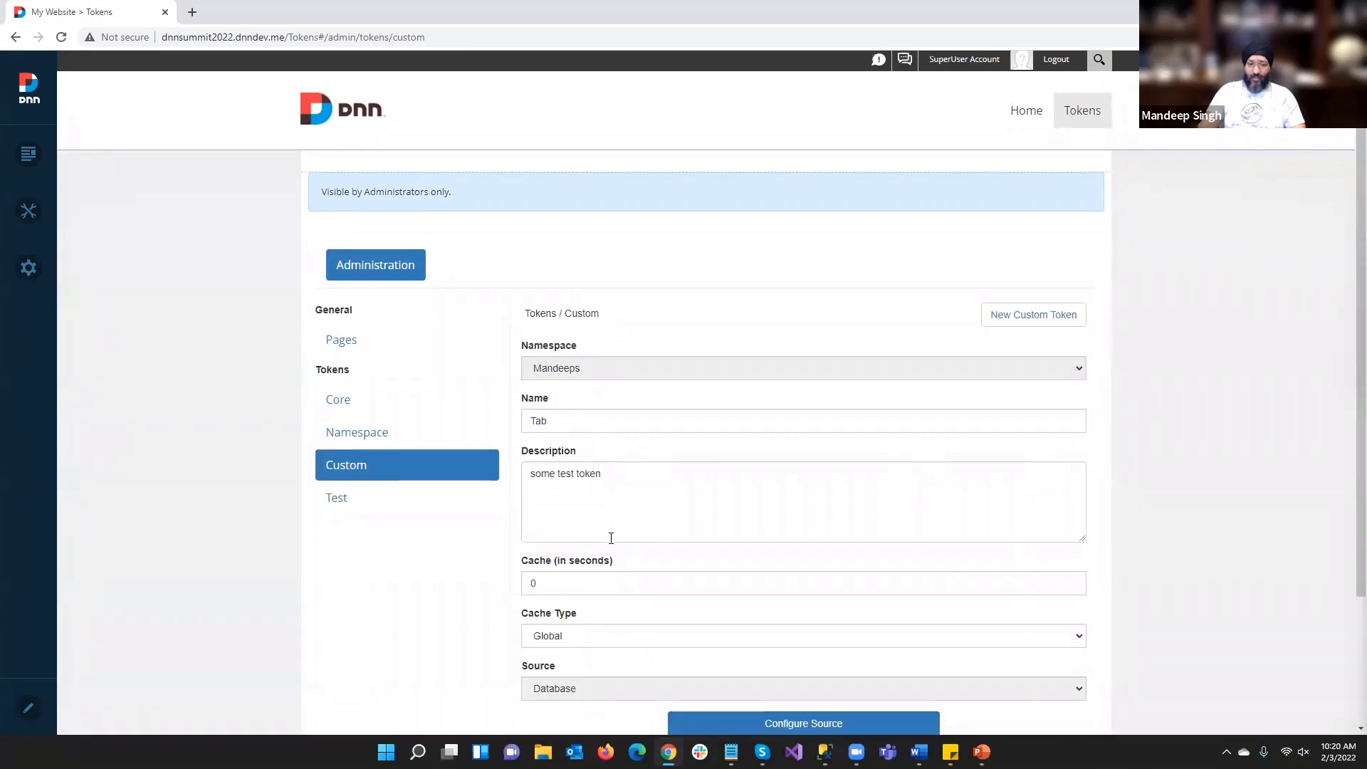
scroll(611, 540, down, 1)
click(751, 657)
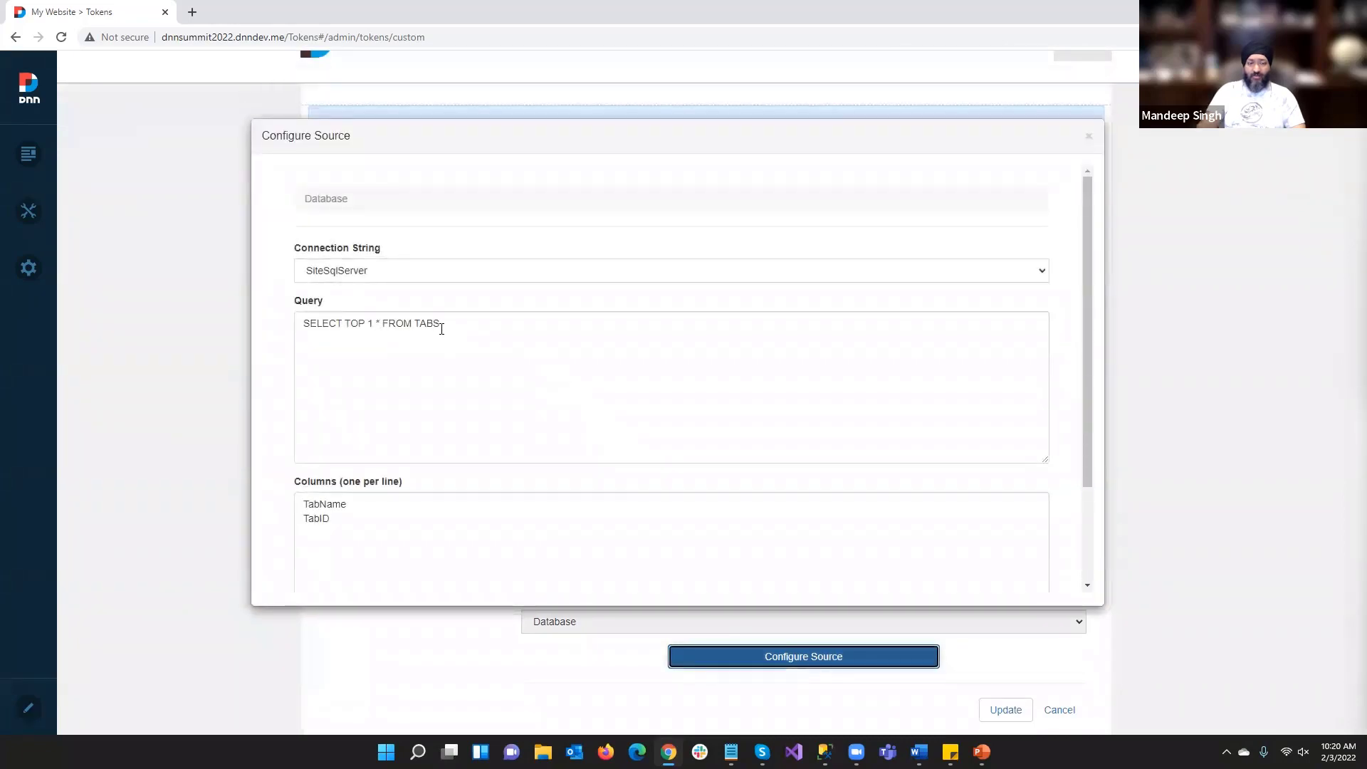
click(520, 356)
text(H)
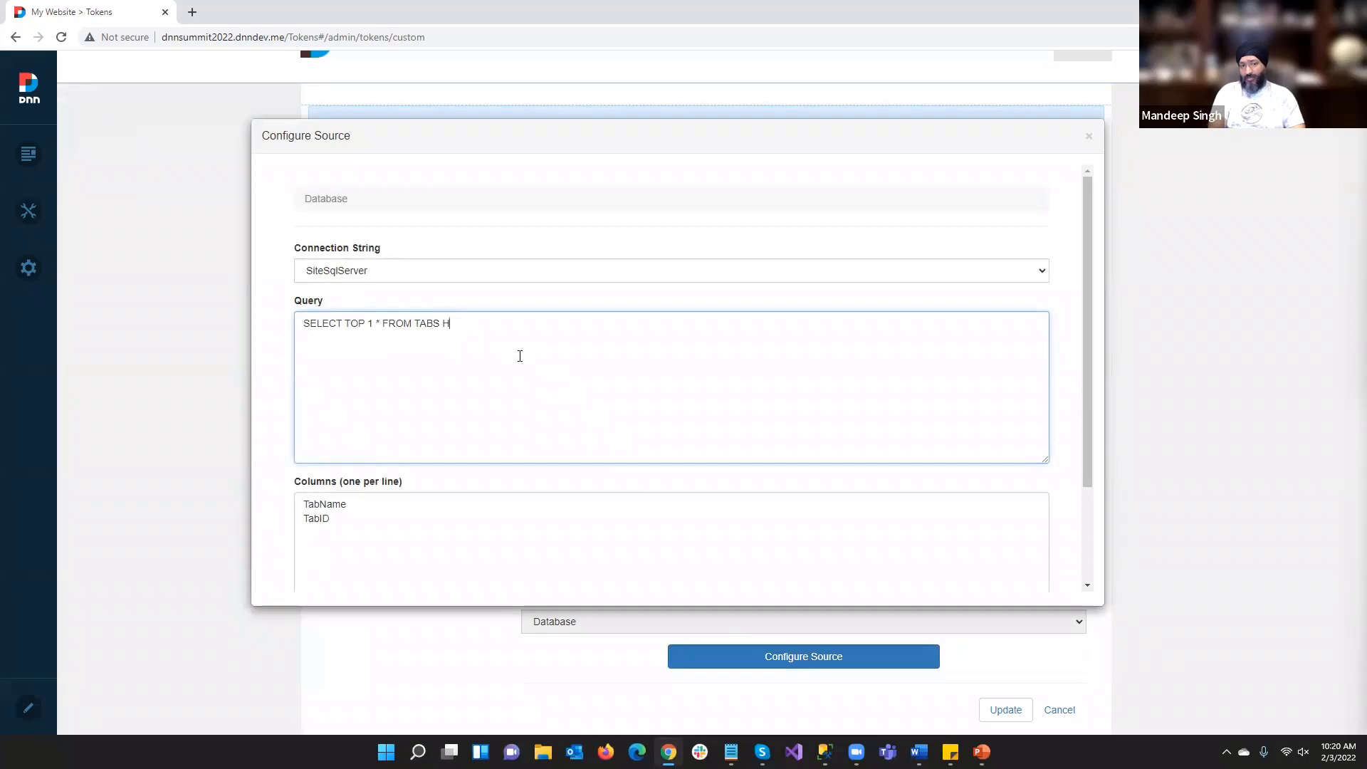
key(BackSpace)
text(WHERE)
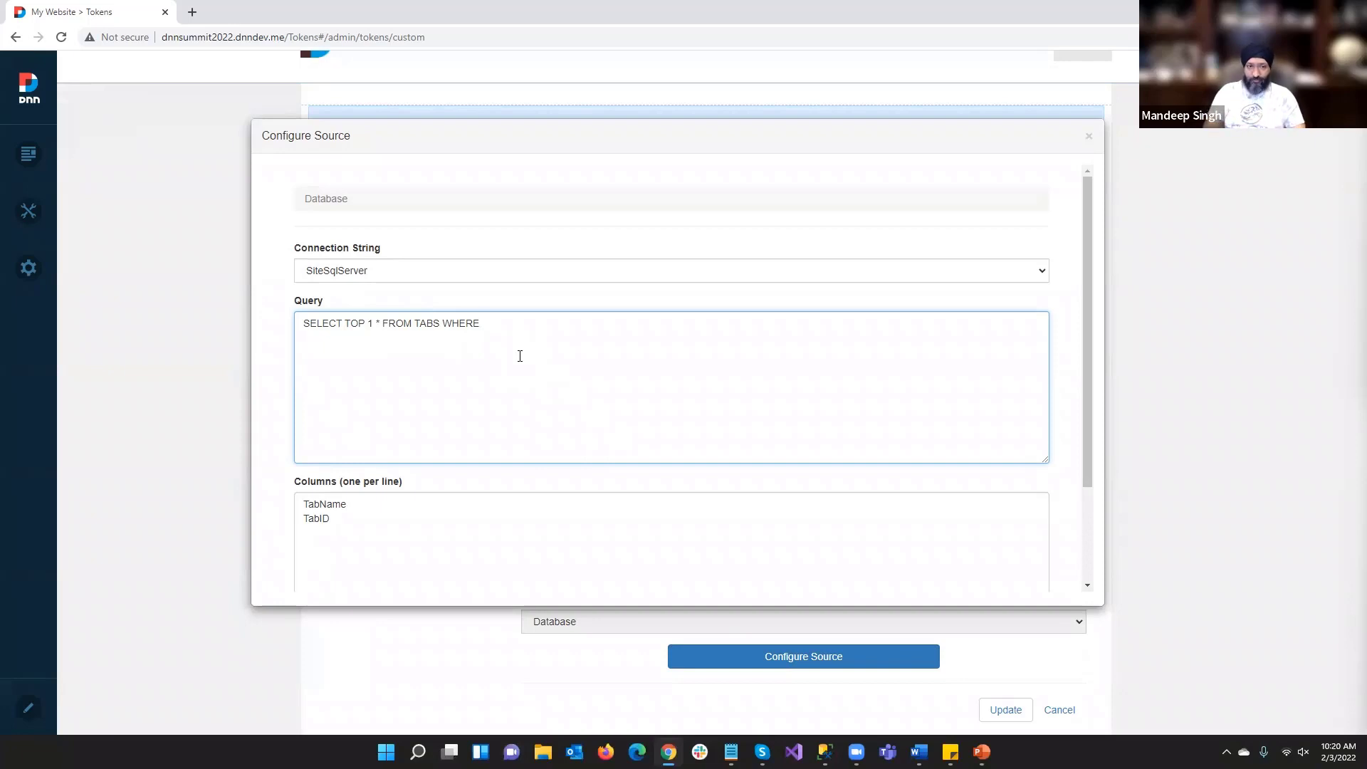
text(Core:)
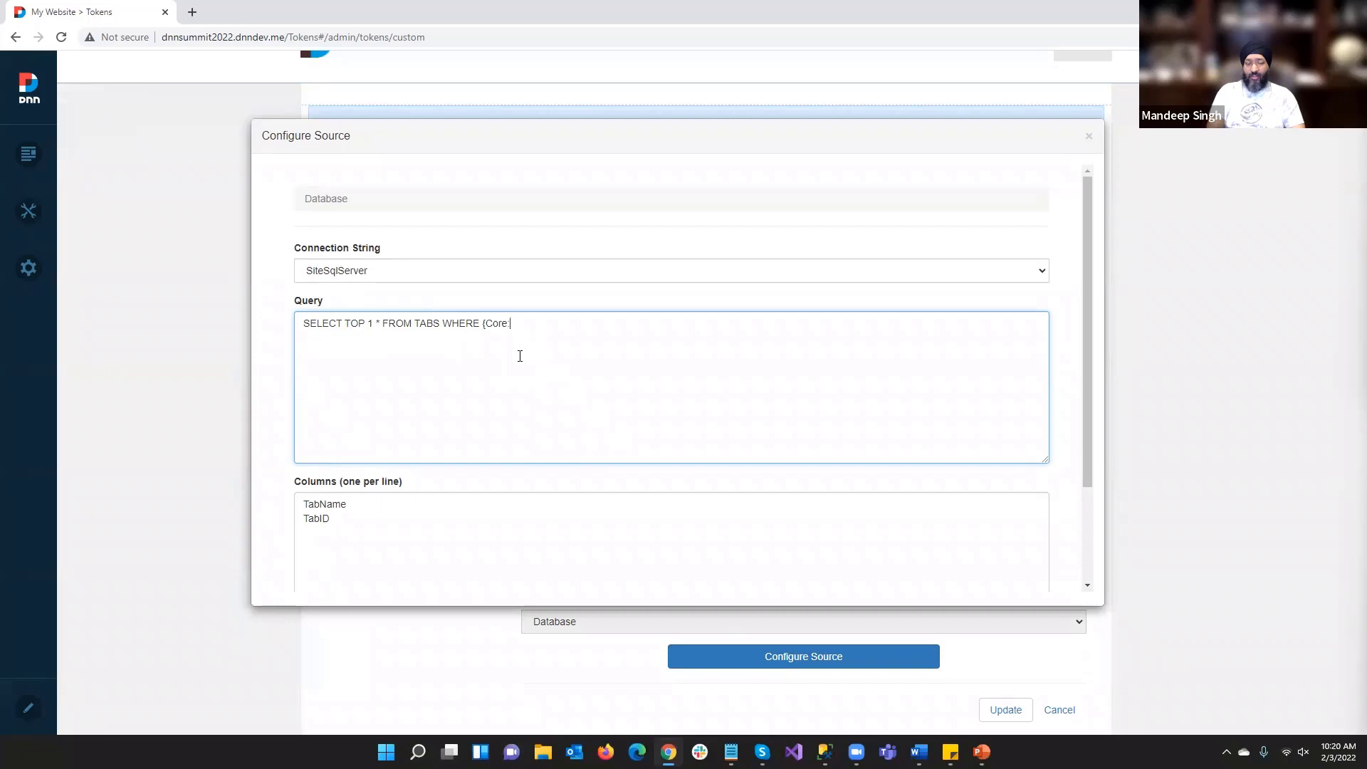
text(Tab.tabid}TabID =)
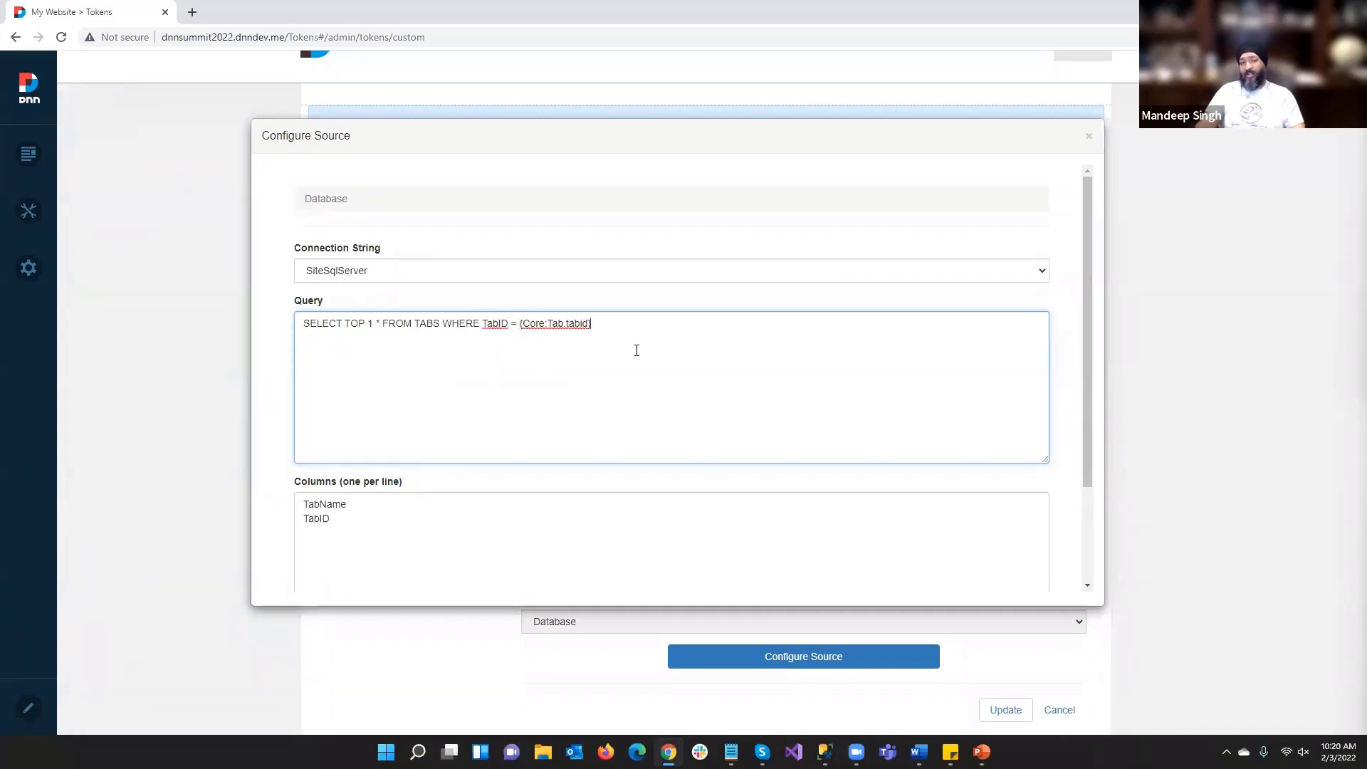
Review the query containing {Core:Tab.tabid} and the column list, and save the source configuration and the custom Tab token
drag(637, 351, 426, 345)
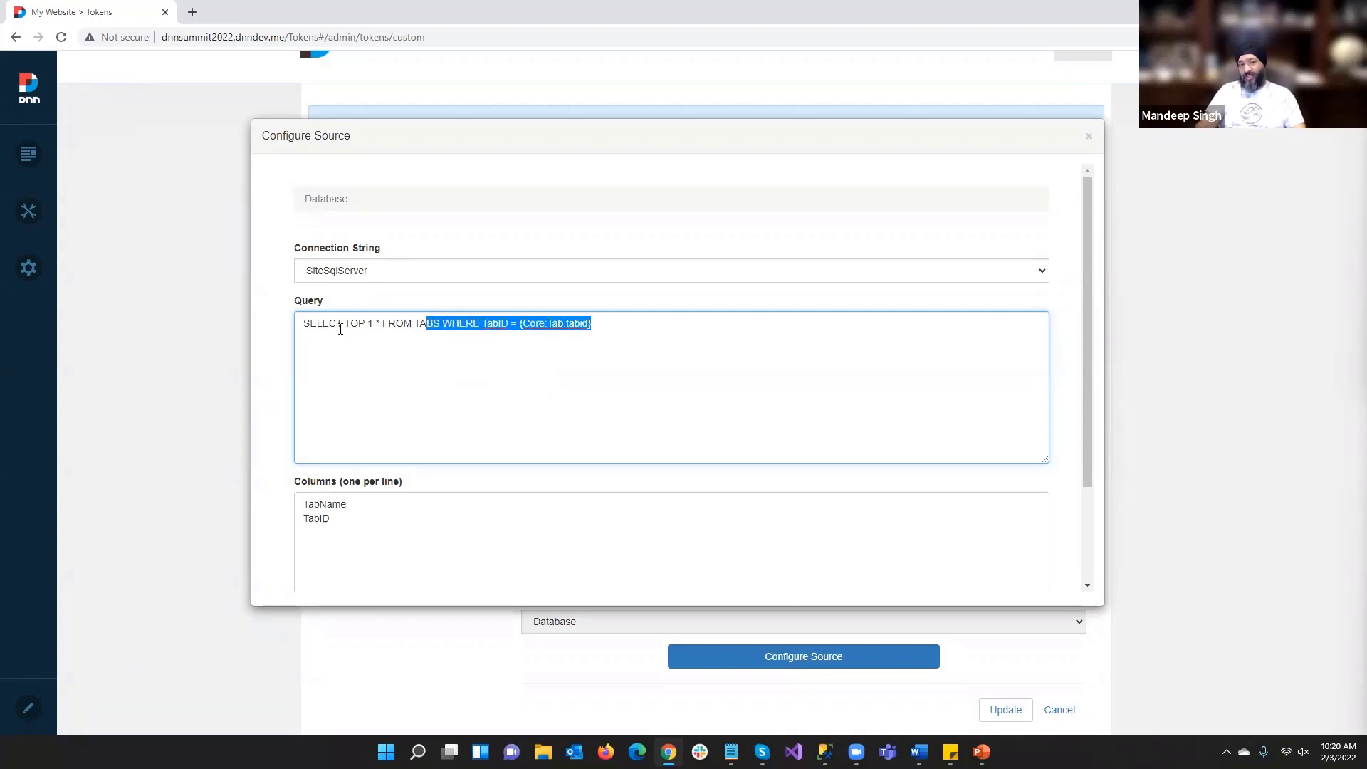
click(341, 329)
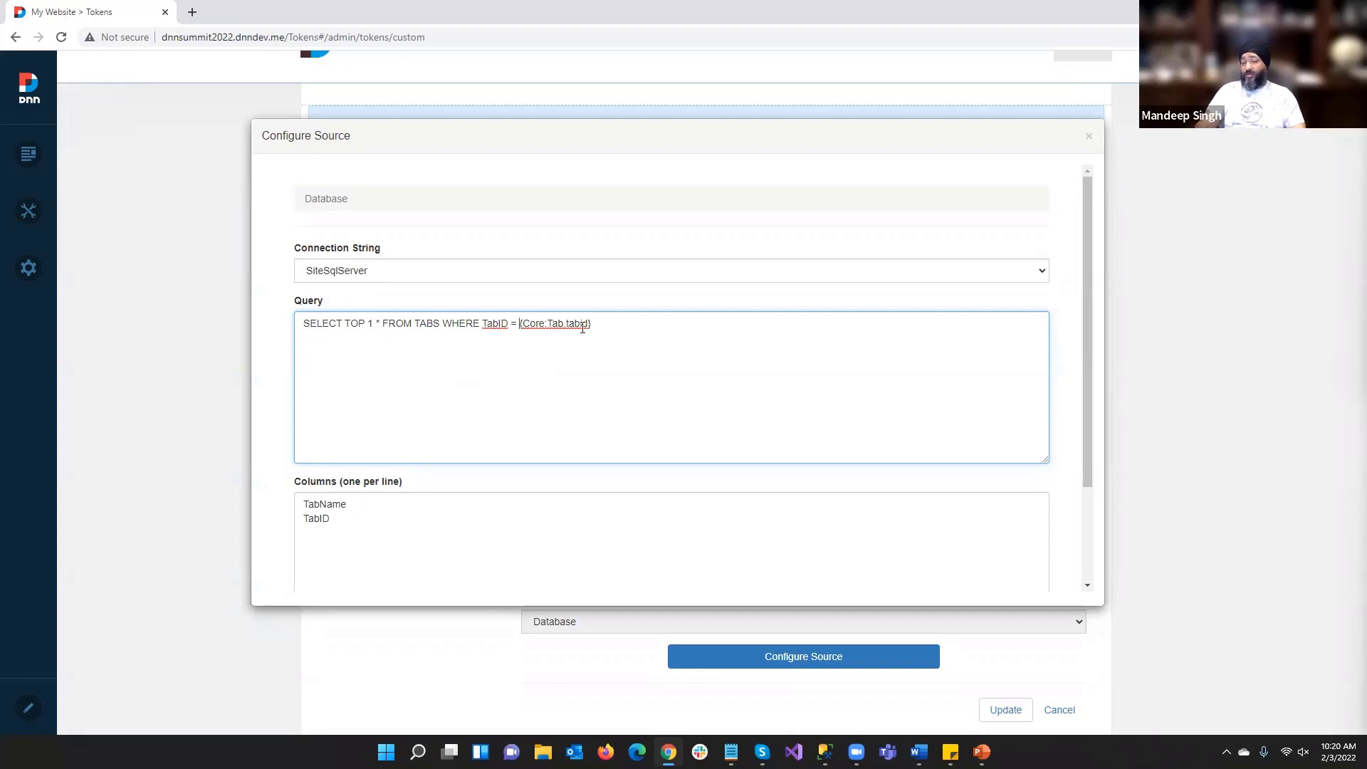
drag(608, 326, 520, 327)
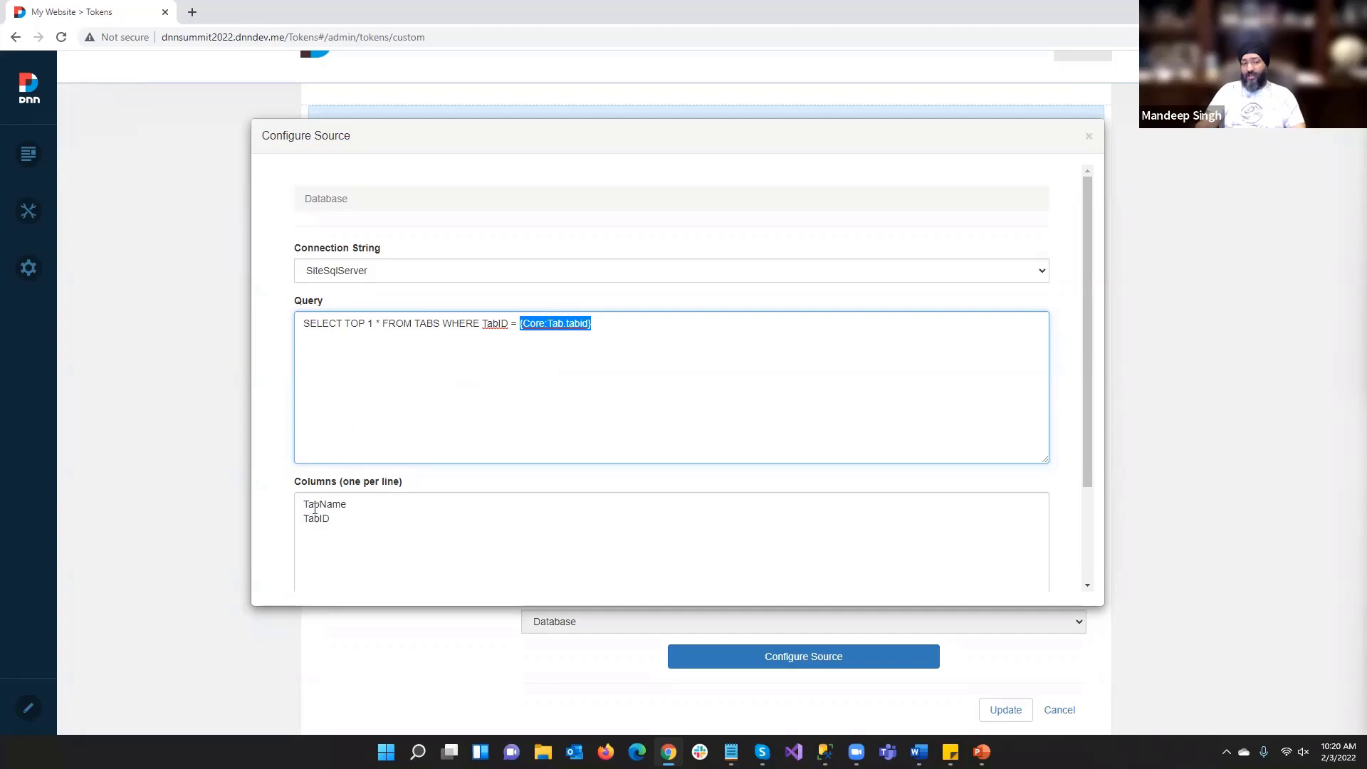
scroll(314, 534, down, 1)
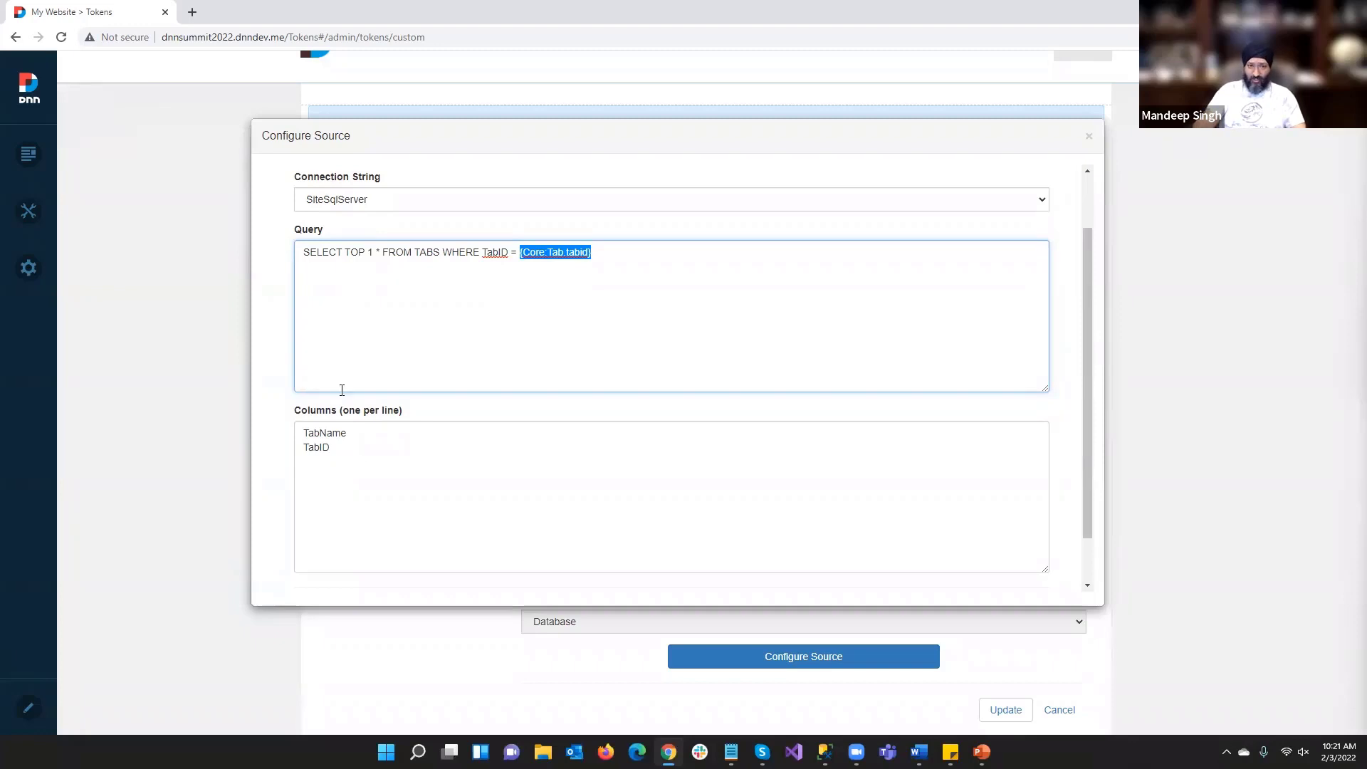
click(282, 390)
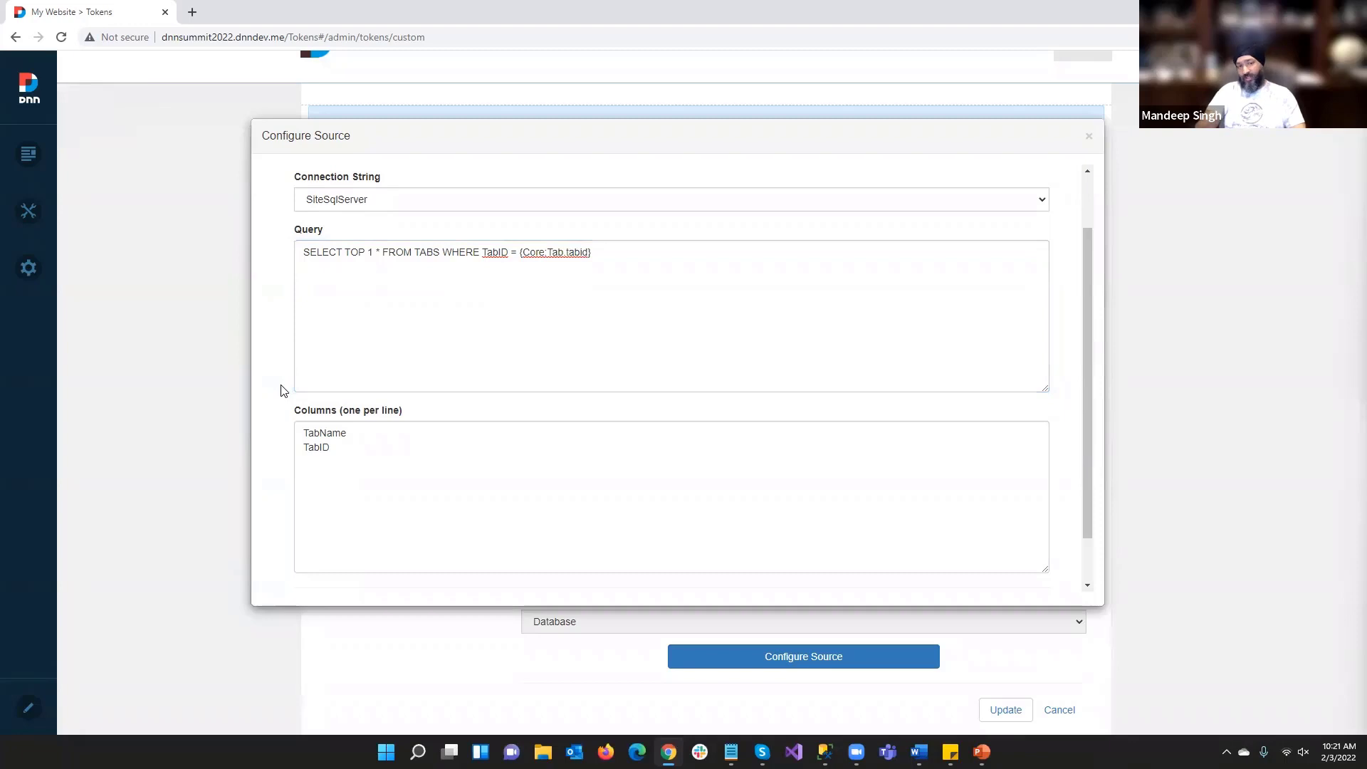
scroll(281, 388, down, 1)
scroll(281, 389, up, 2)
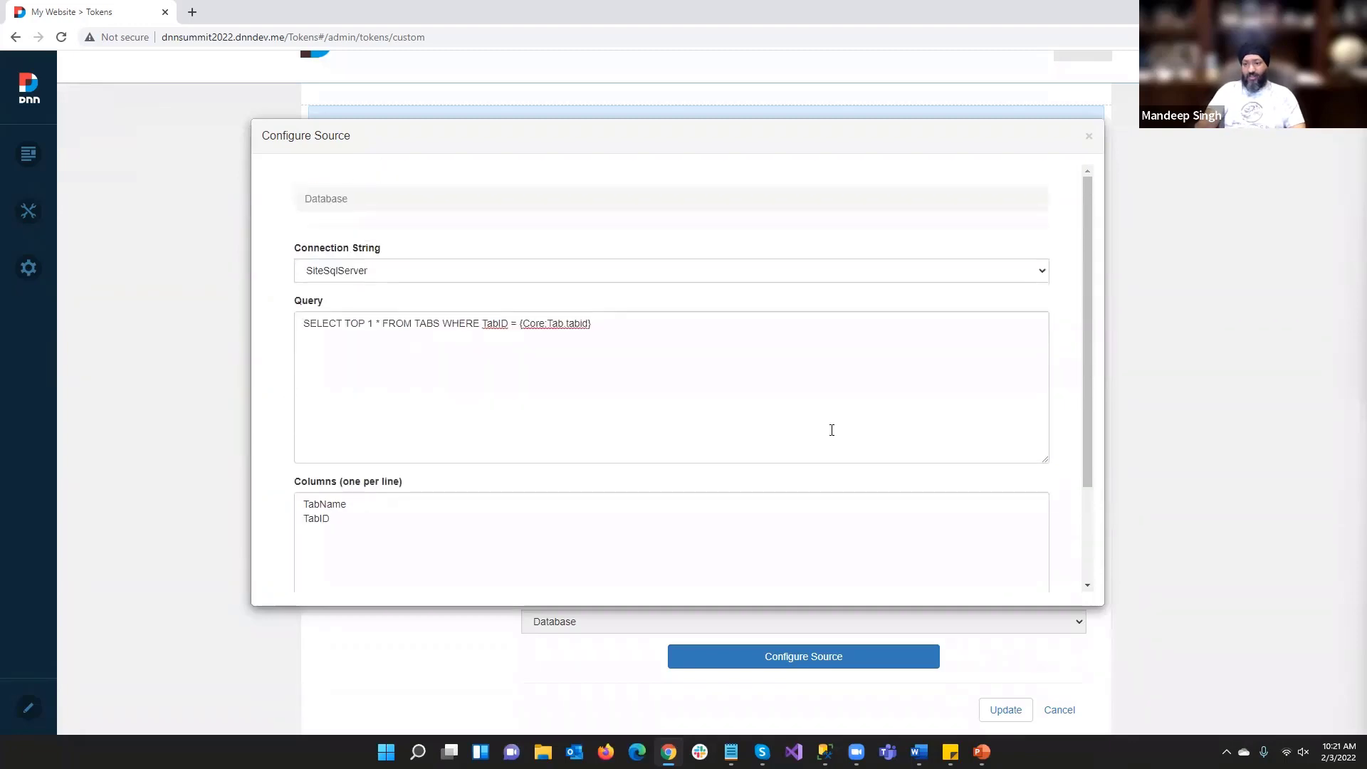
scroll(832, 431, down, 2)
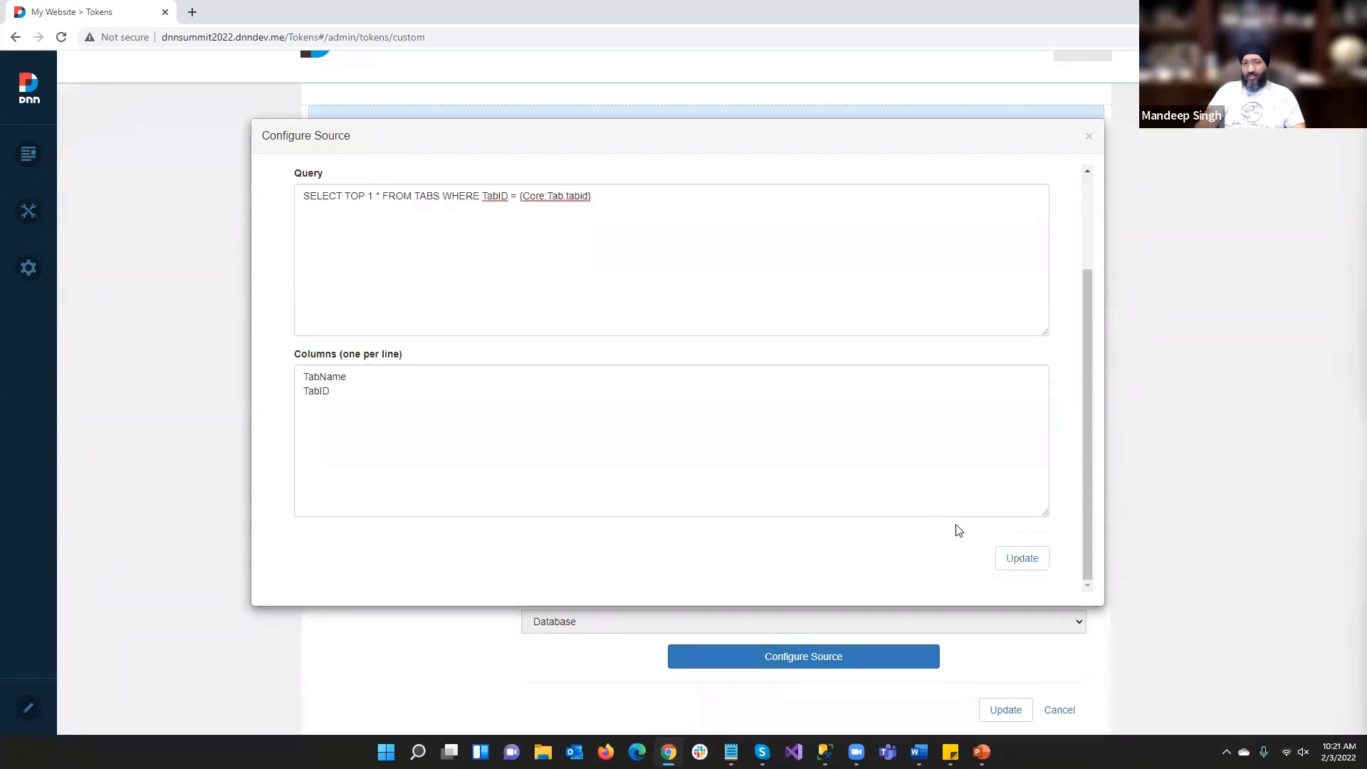
click(1016, 564)
click(1003, 713)
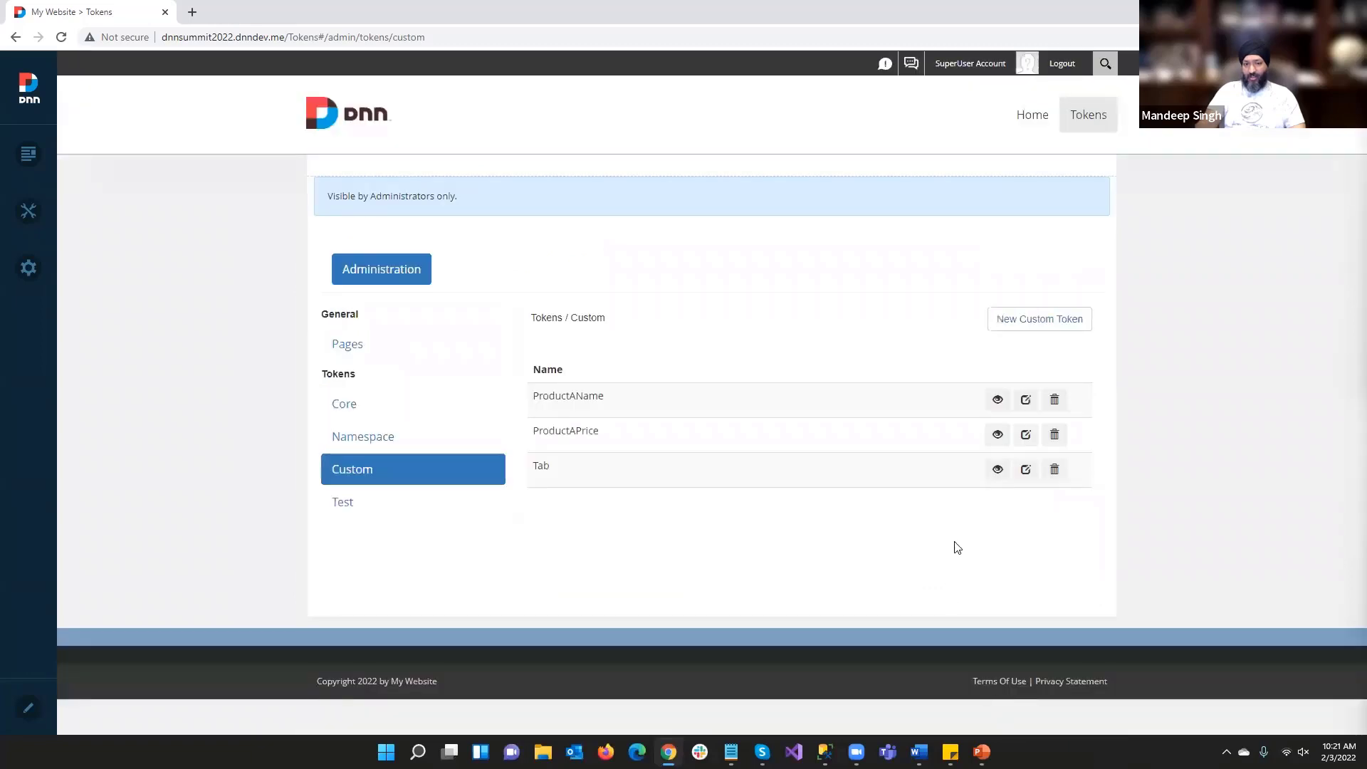
Run the custom Tab token's test replacement and copy its input text {Mandeeps:Tab.TabName} {Mandeeps:Tab.TabID}
click(997, 470)
click(1001, 596)
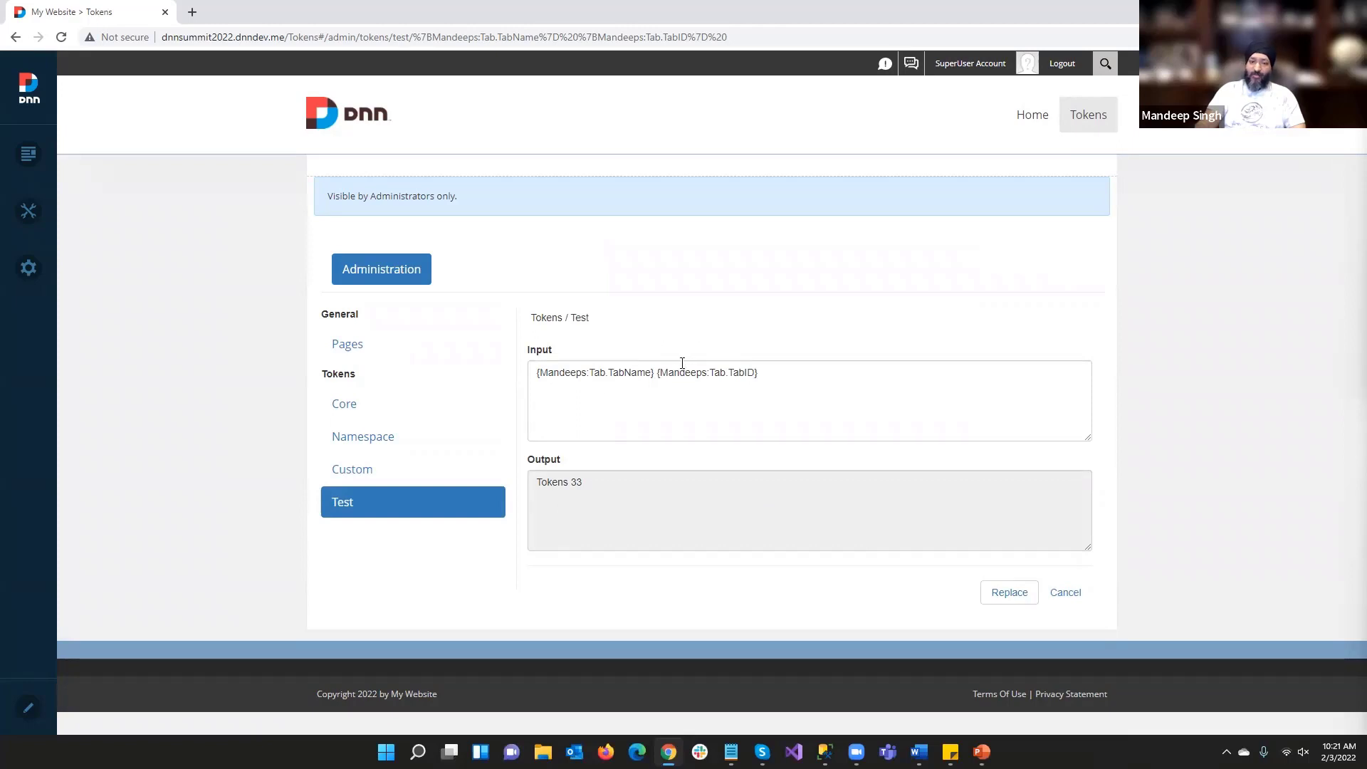
drag(654, 379, 610, 463)
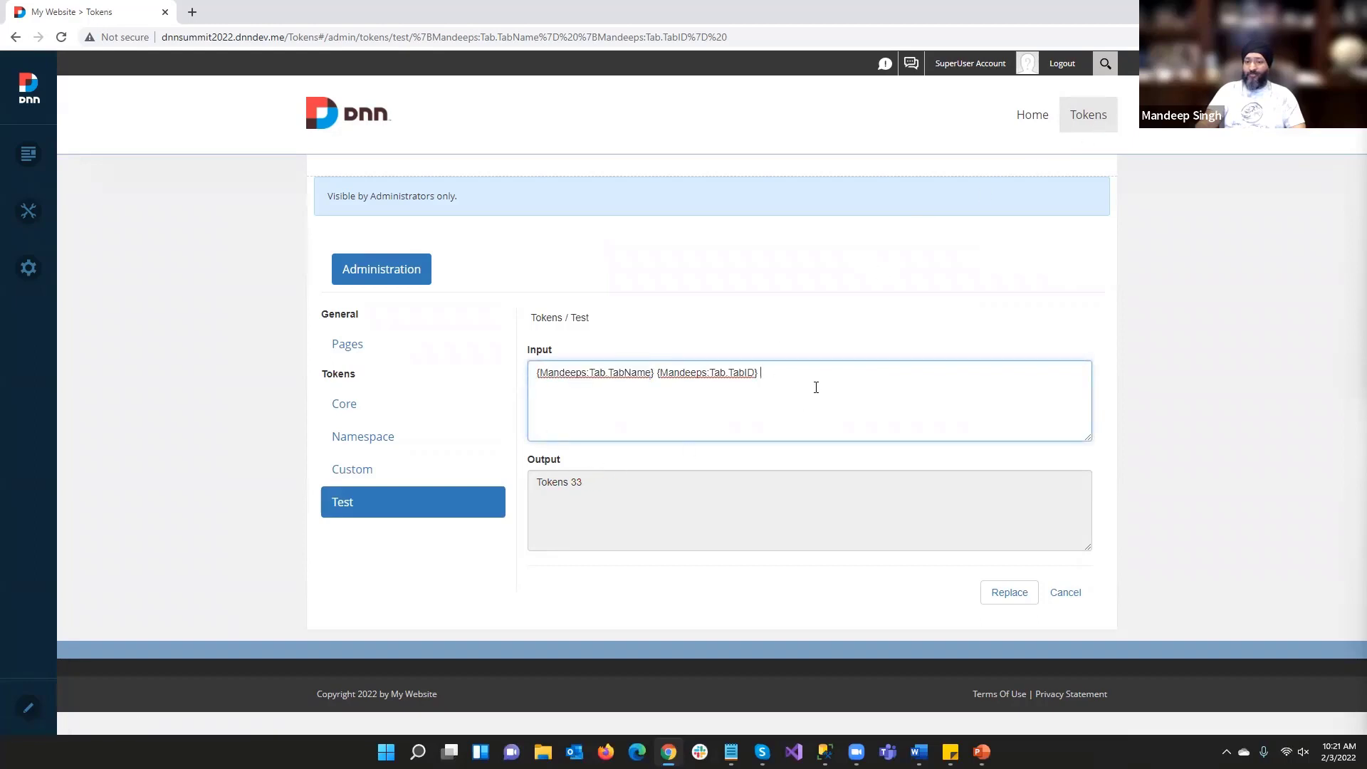
drag(815, 388, 934, 574)
key(ctrl+c)
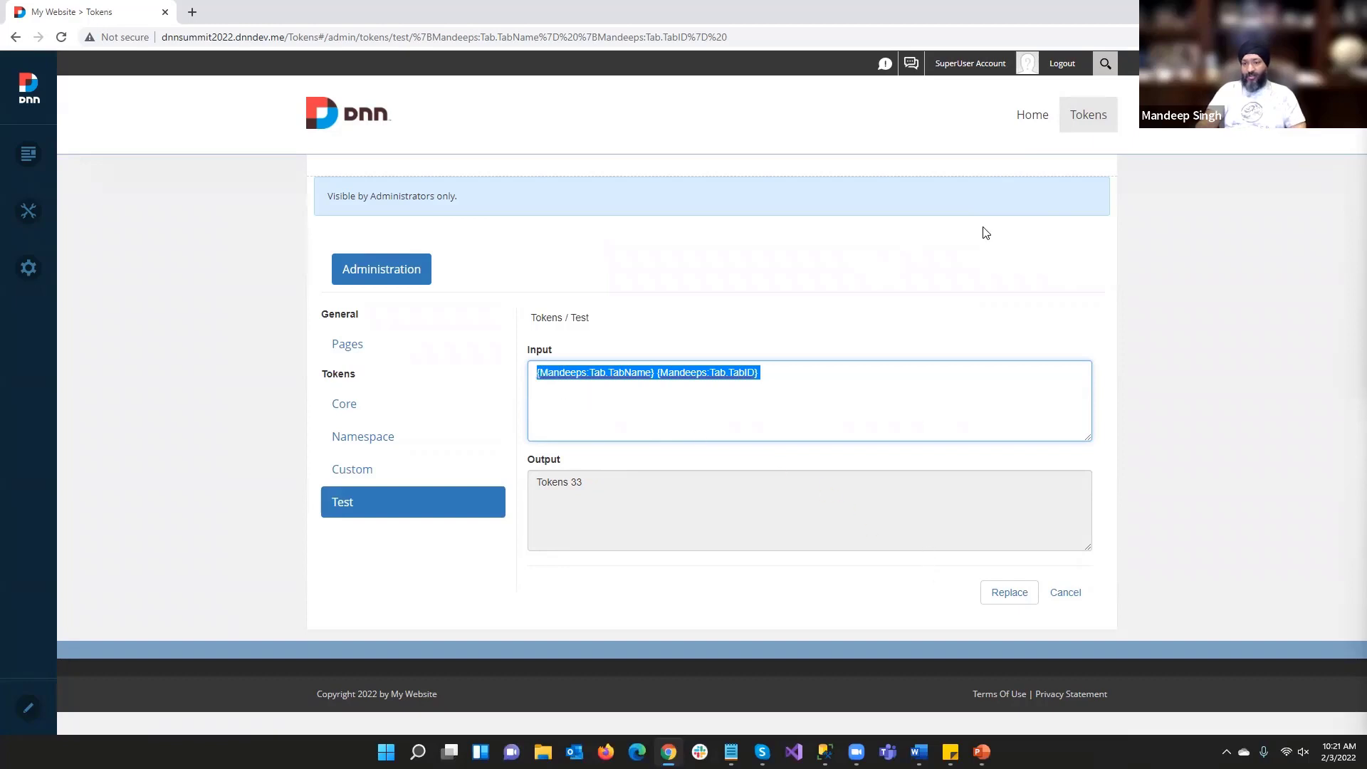
Add {Mandeeps:Tab.TabName} {Mandeeps:Tab.TabID} as a new line in the Home page's Text/HTML module and save it
click(1027, 114)
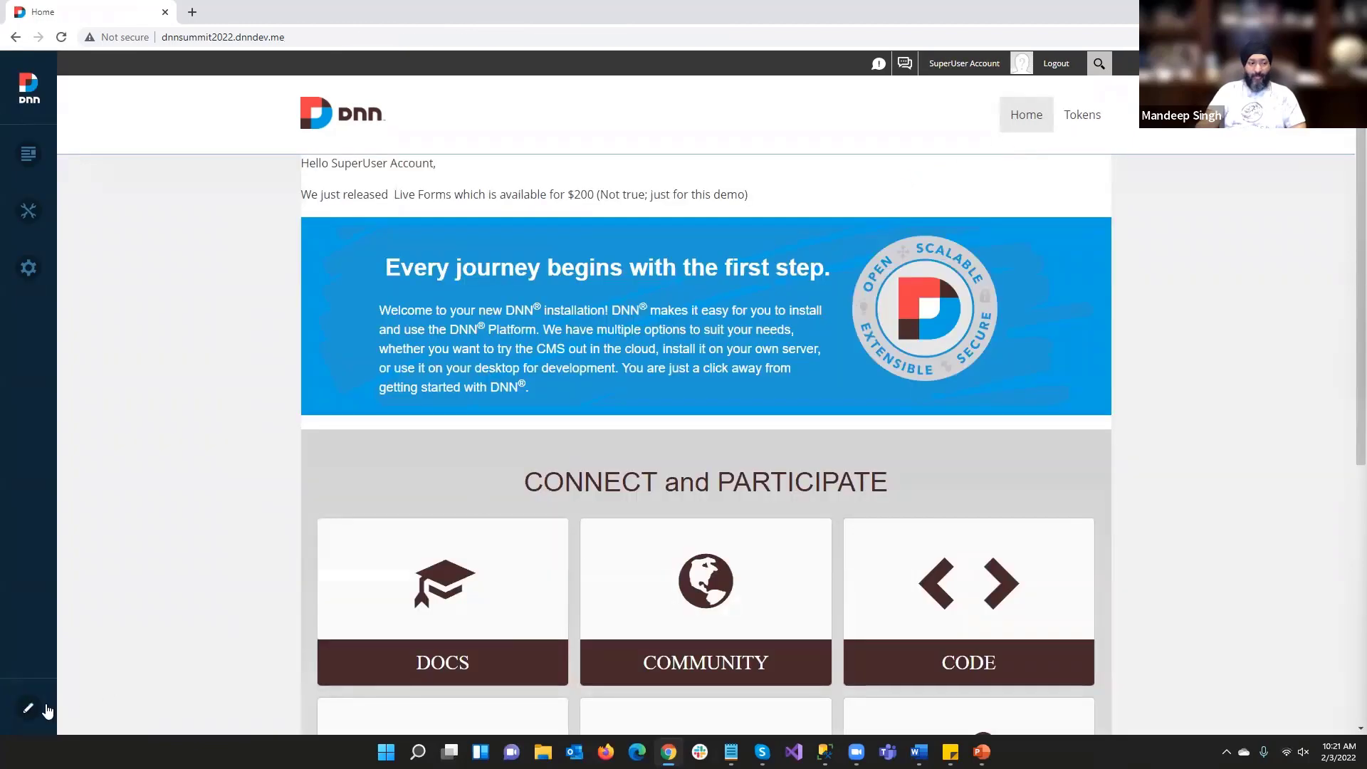
click(43, 708)
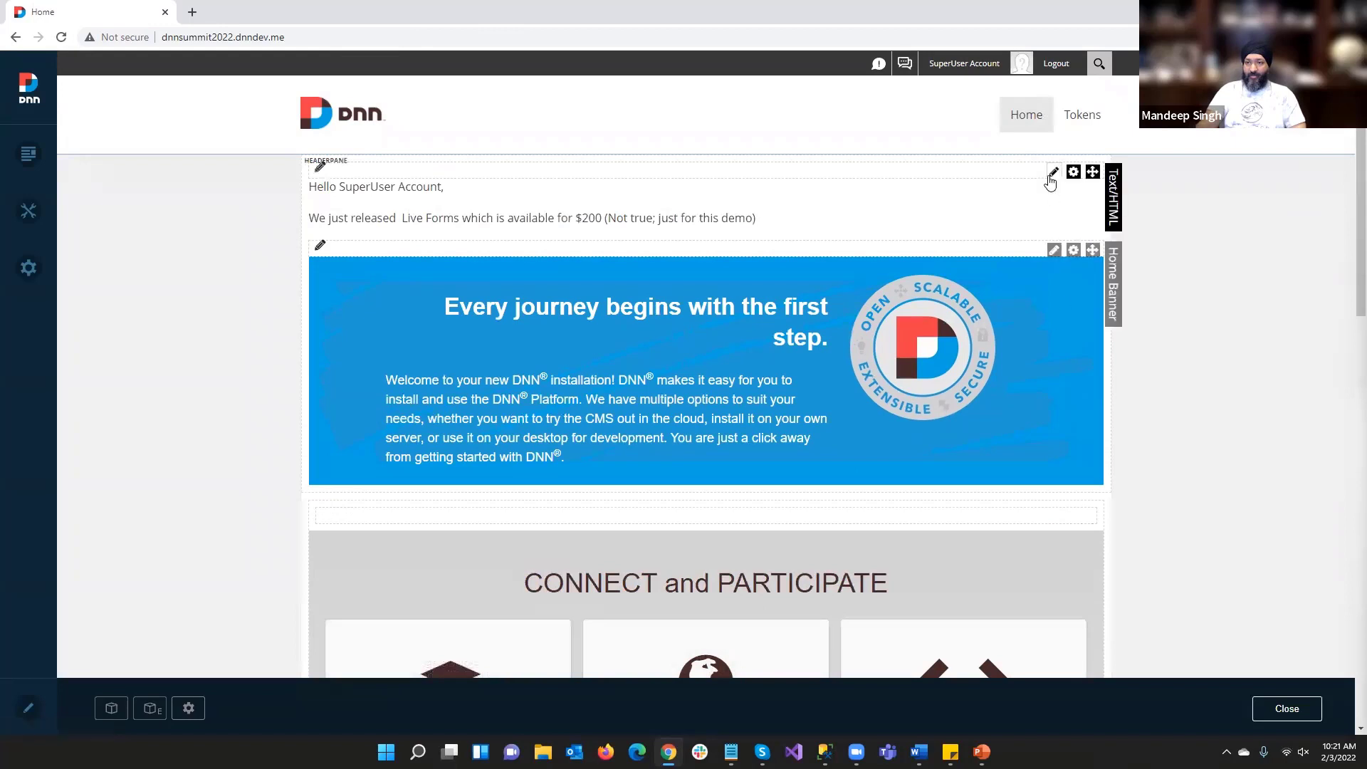
click(1039, 194)
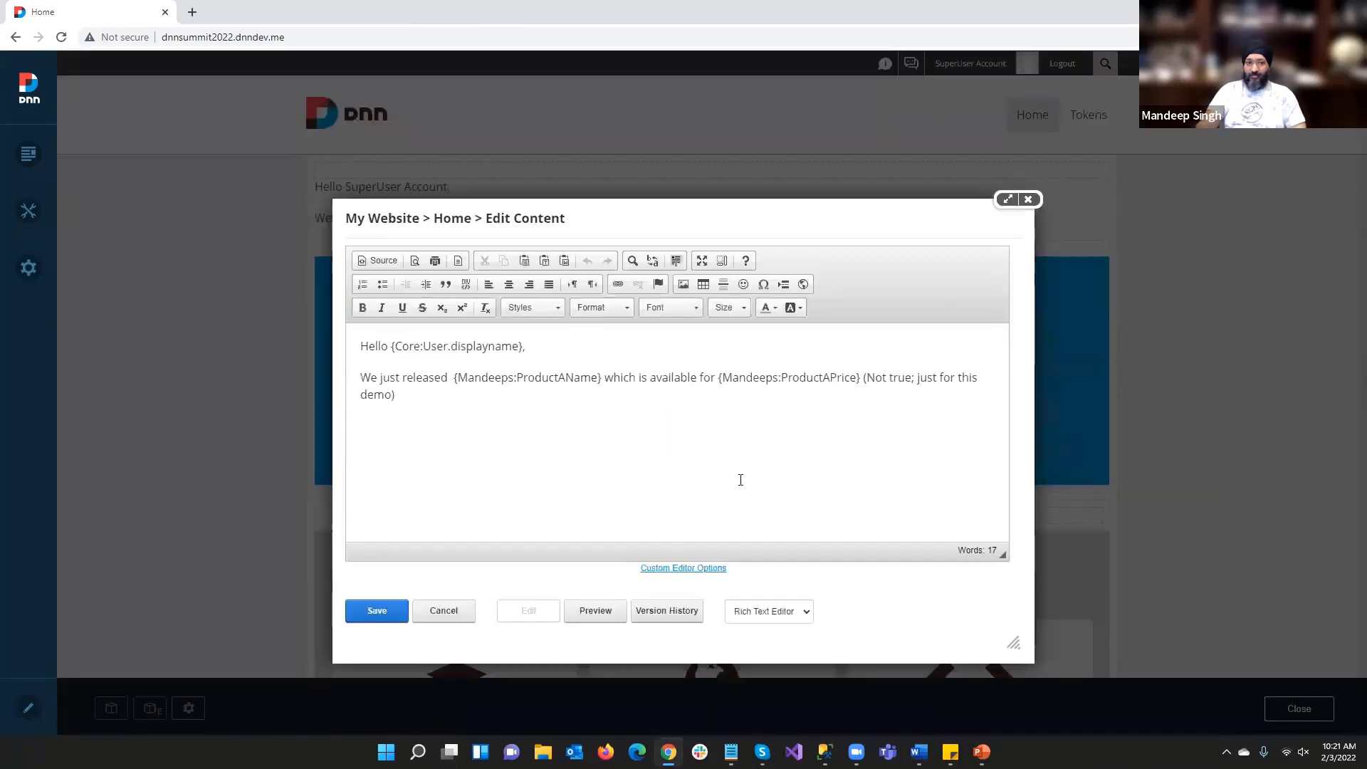
key(Return)
key(ctrl+v)
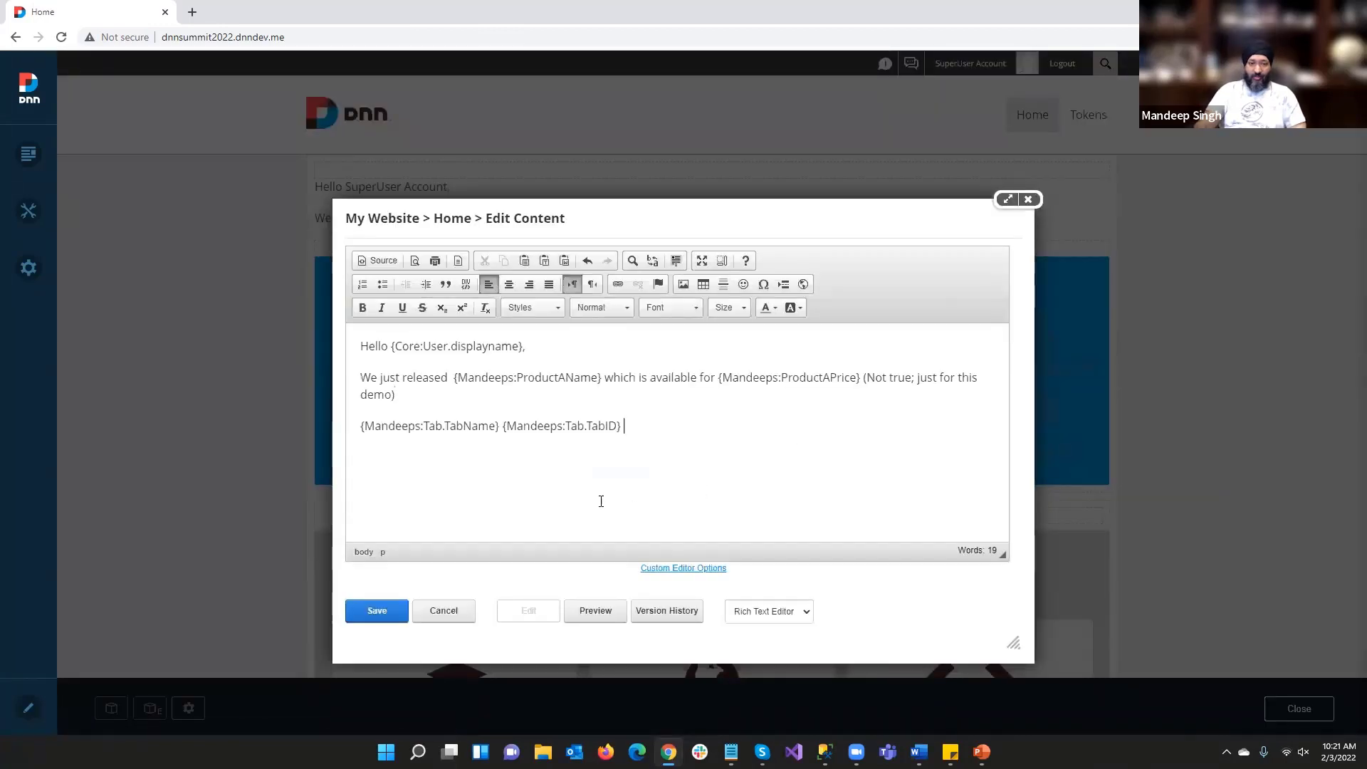
click(391, 609)
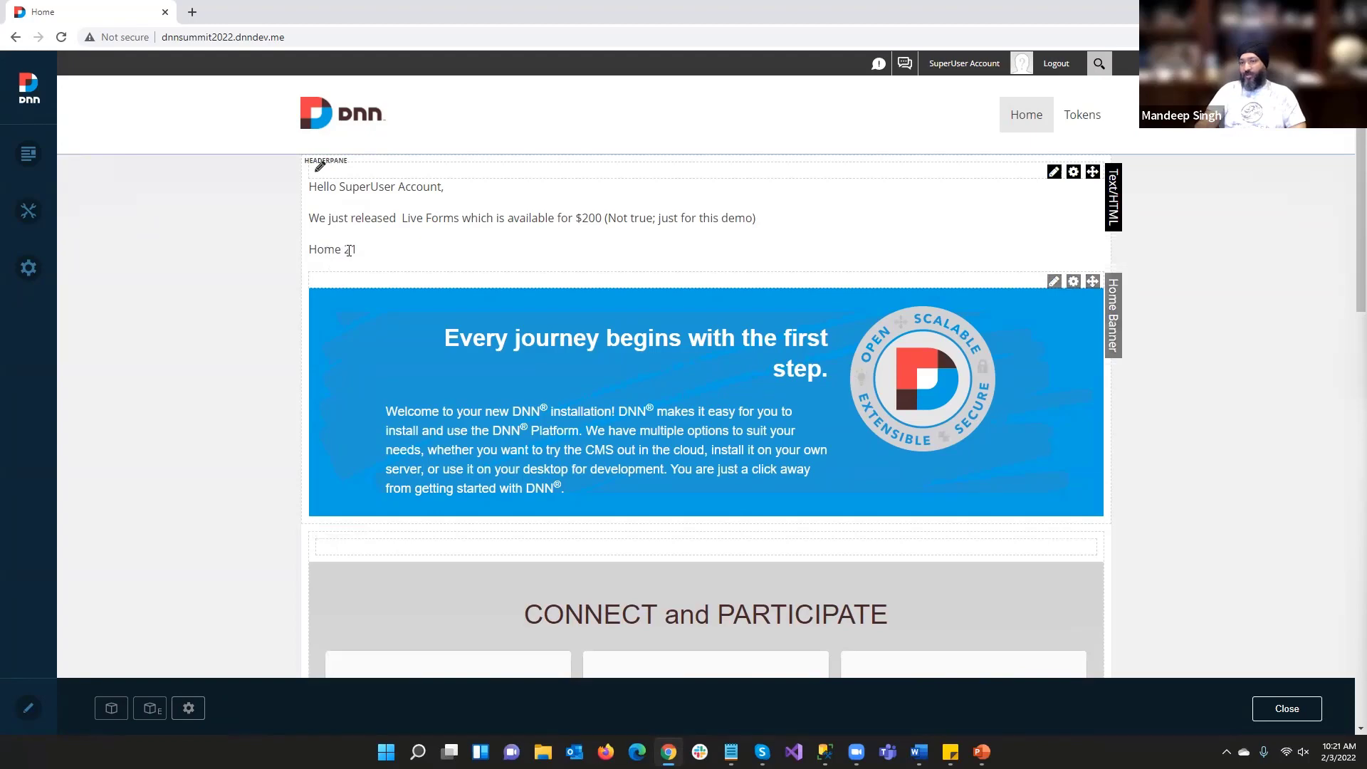
Examine the custom Tab token's cache duration, cache type options and source setting, and leave the token without saving
click(1075, 123)
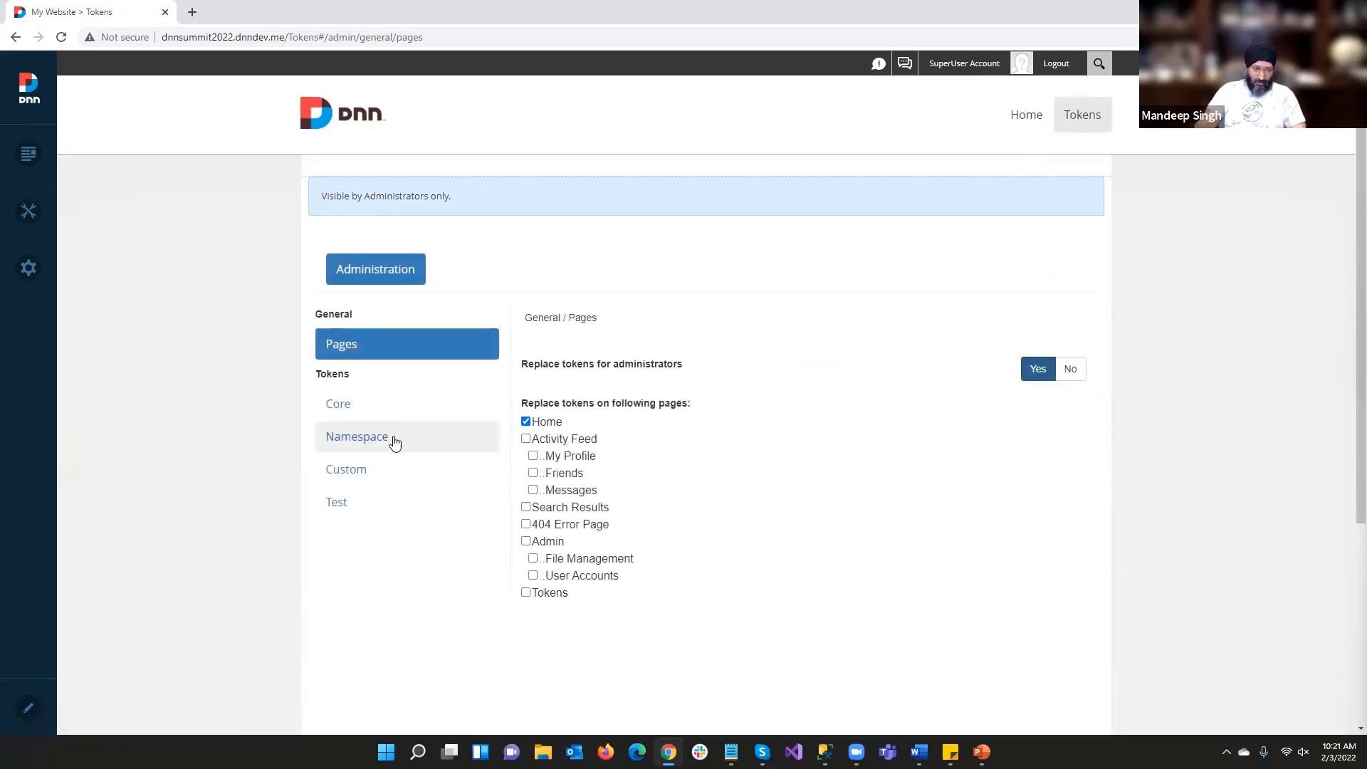
click(409, 489)
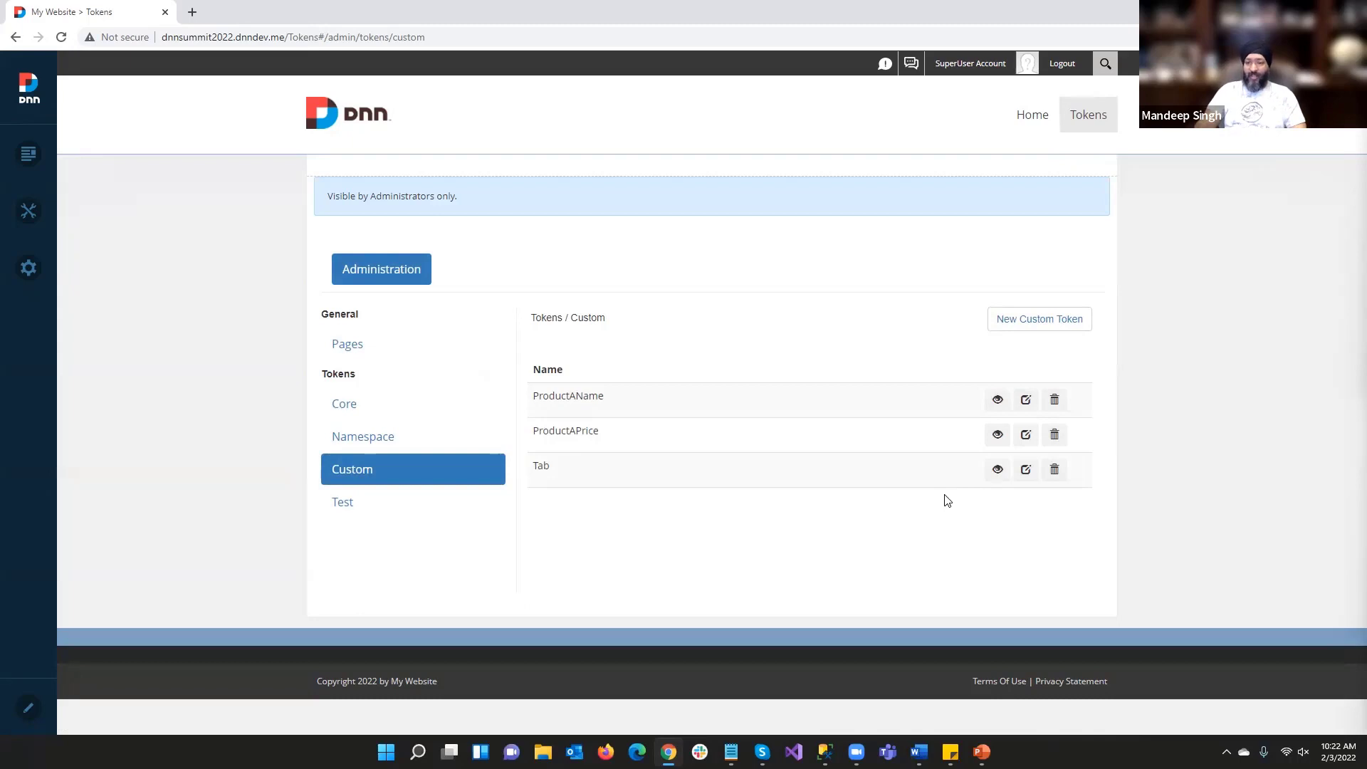
click(1026, 469)
scroll(925, 451, down, 3)
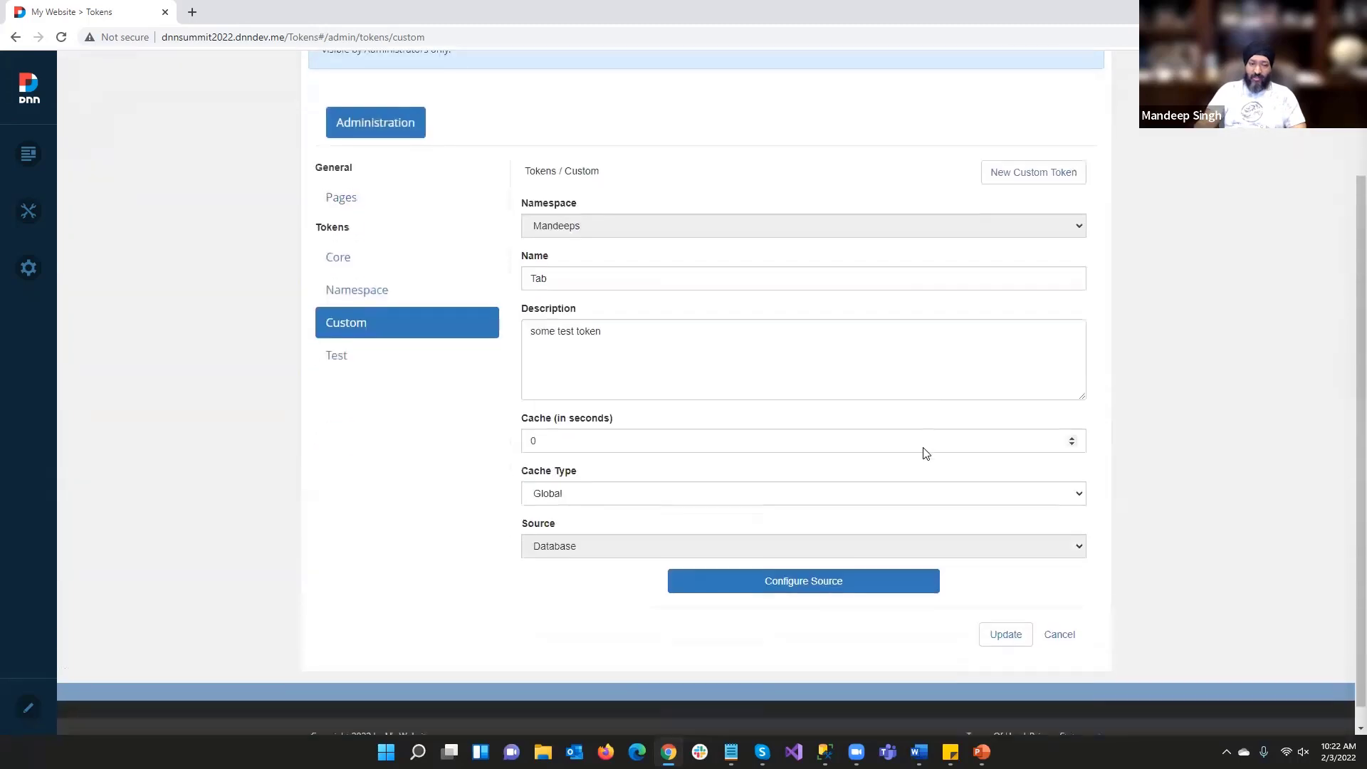
click(584, 475)
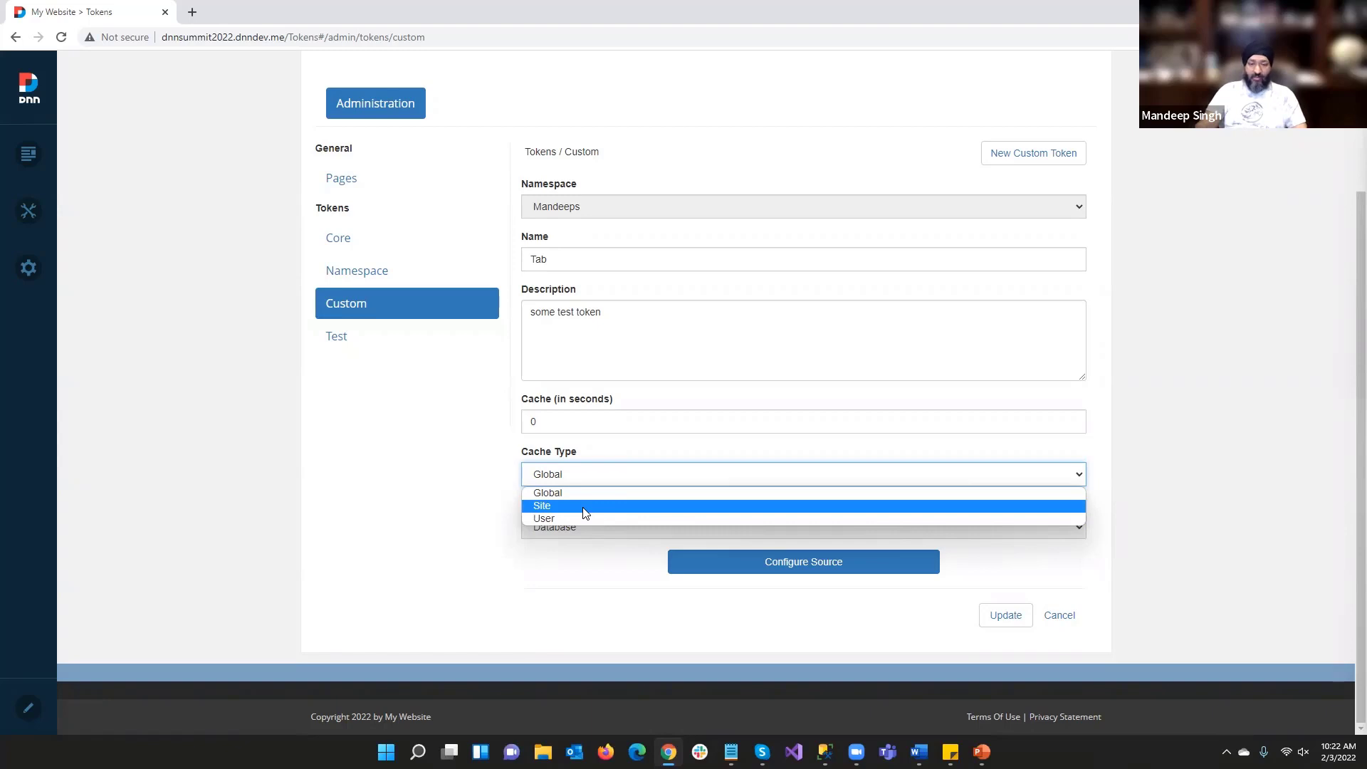
click(430, 498)
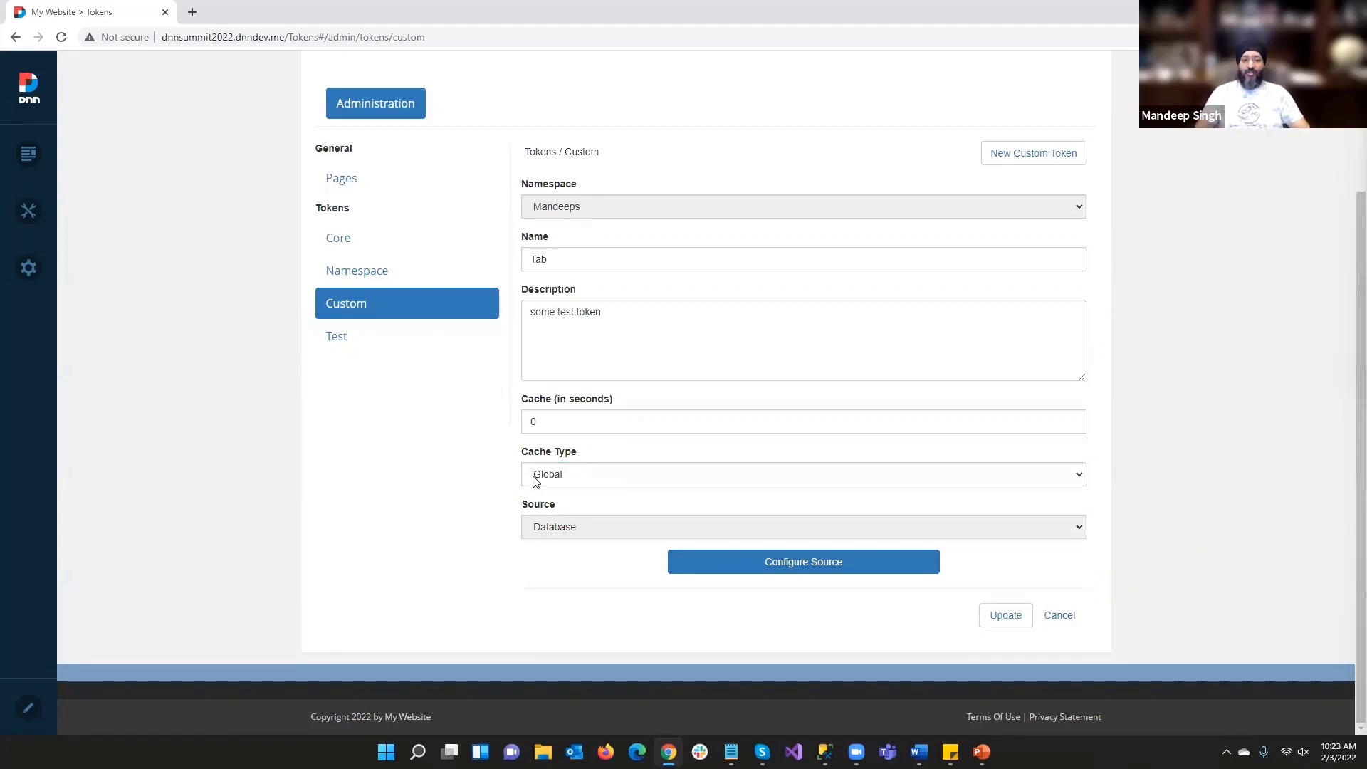
click(588, 477)
click(588, 476)
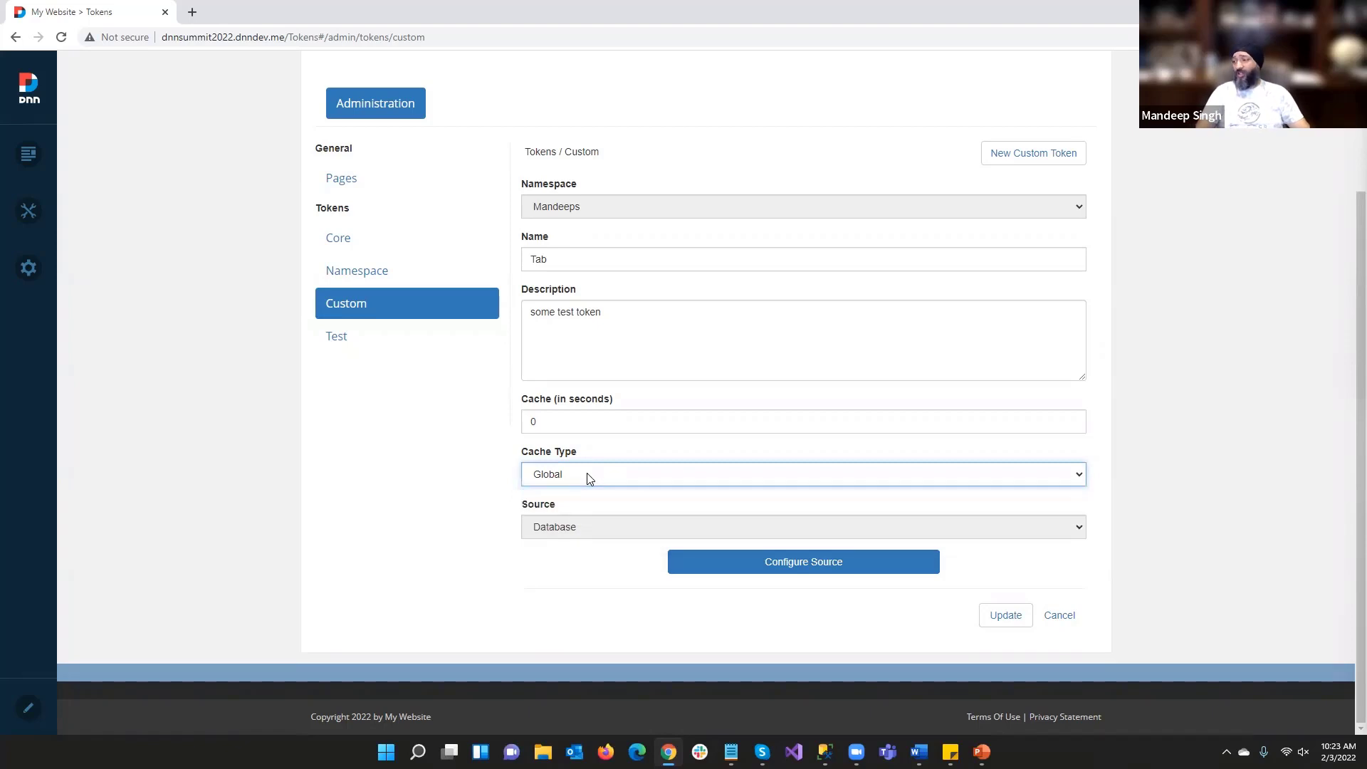
click(541, 422)
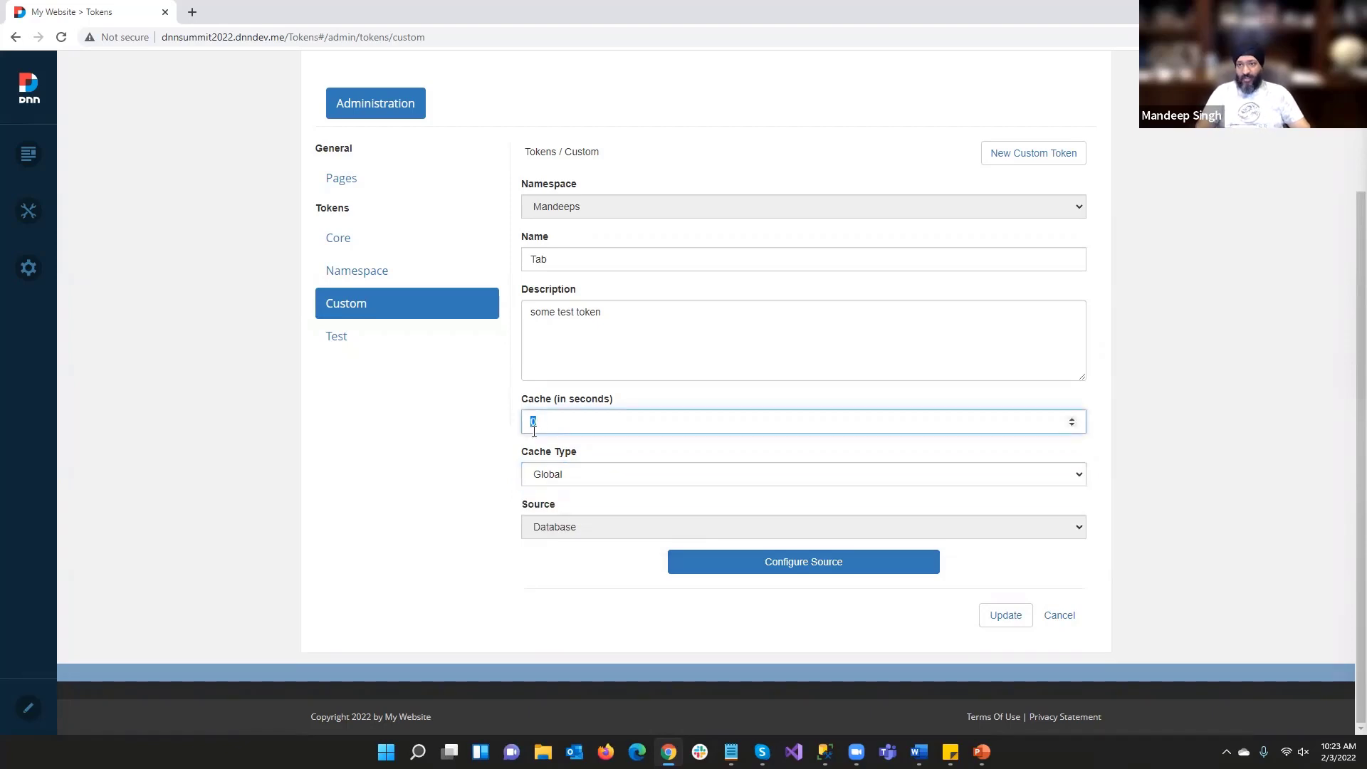
click(785, 571)
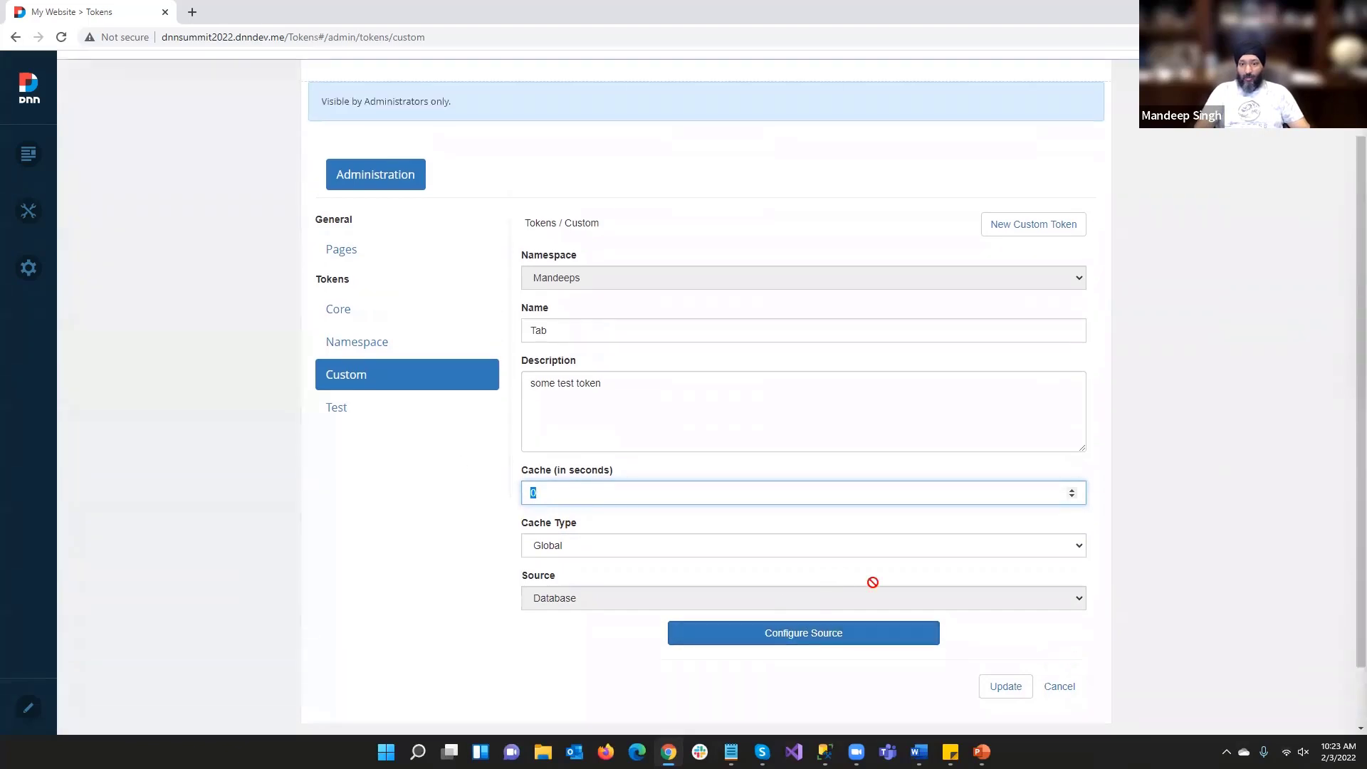
click(1064, 624)
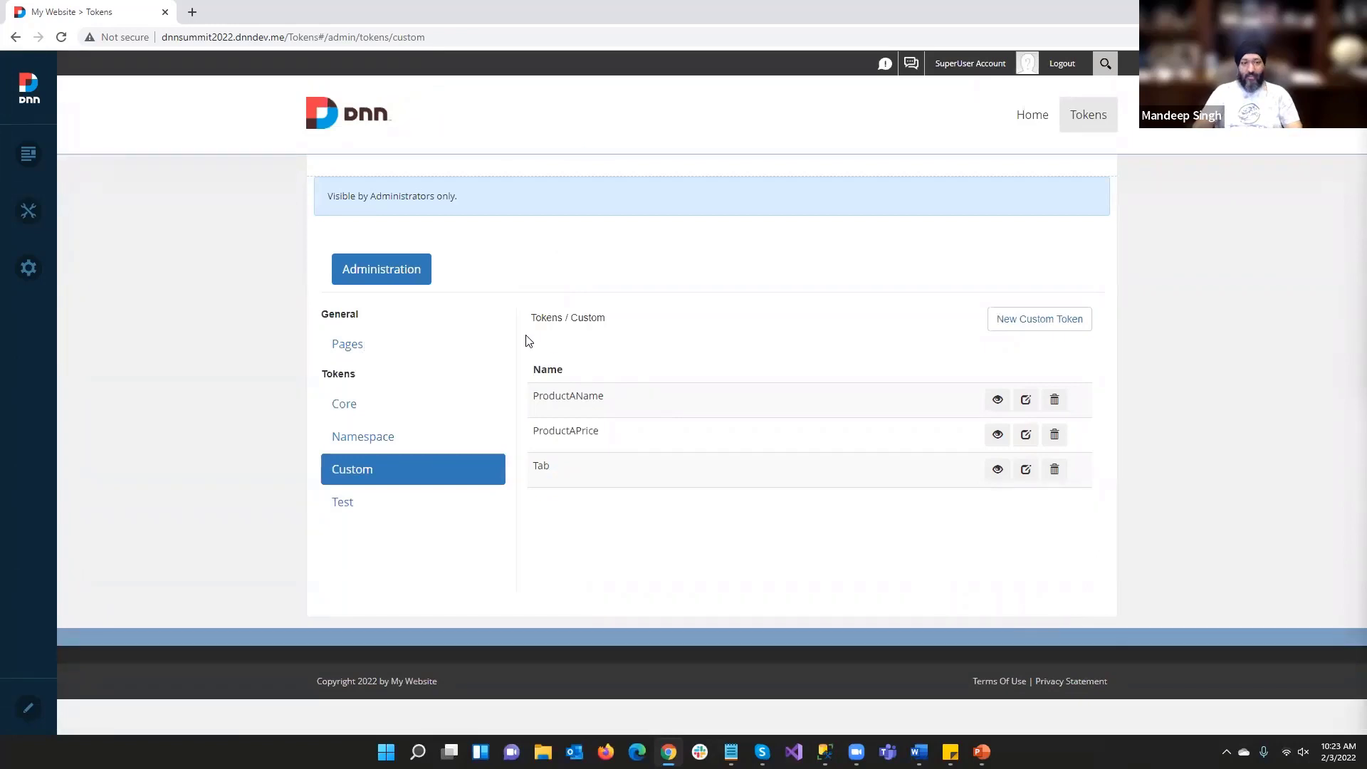
Turn off token replacement for the Home page in the page settings and inspect the unreplaced tokens on Home
click(406, 269)
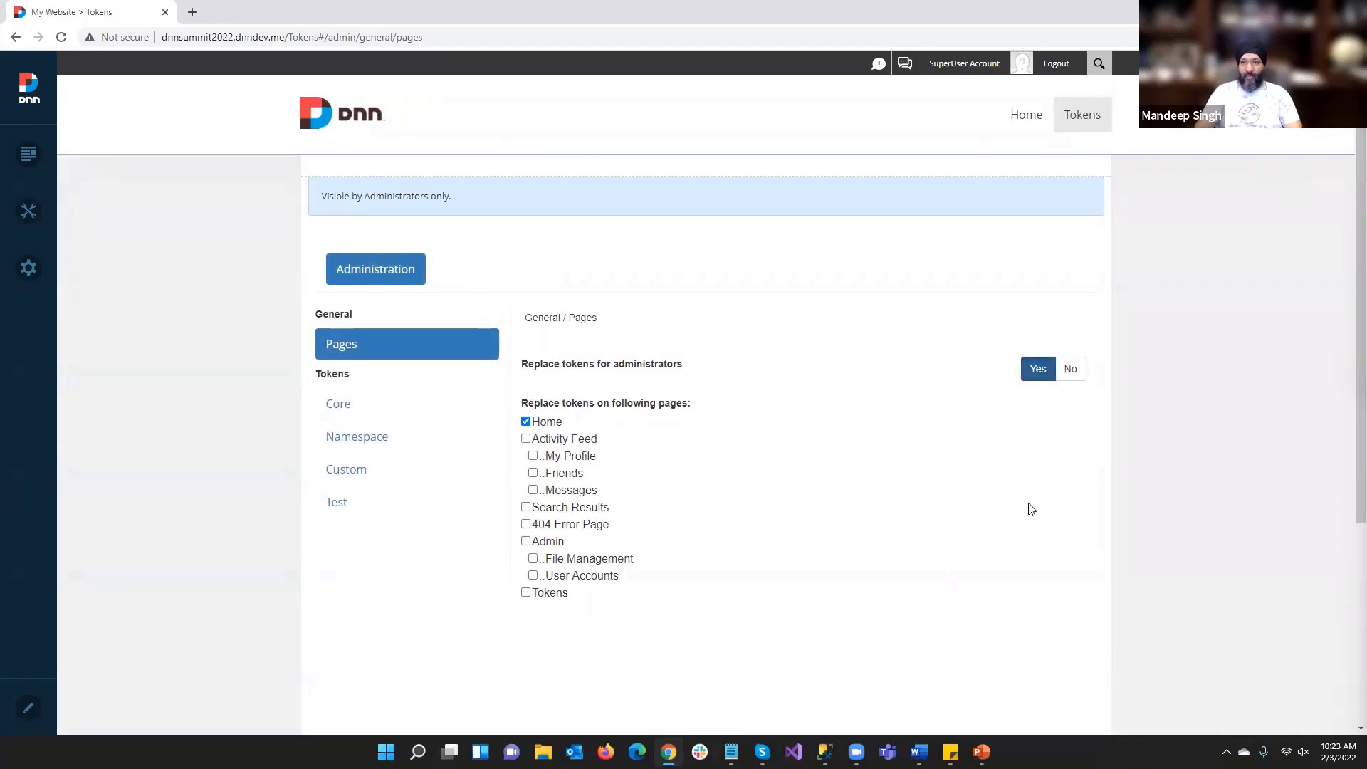
scroll(1023, 510, down, 3)
scroll(1023, 510, up, 3)
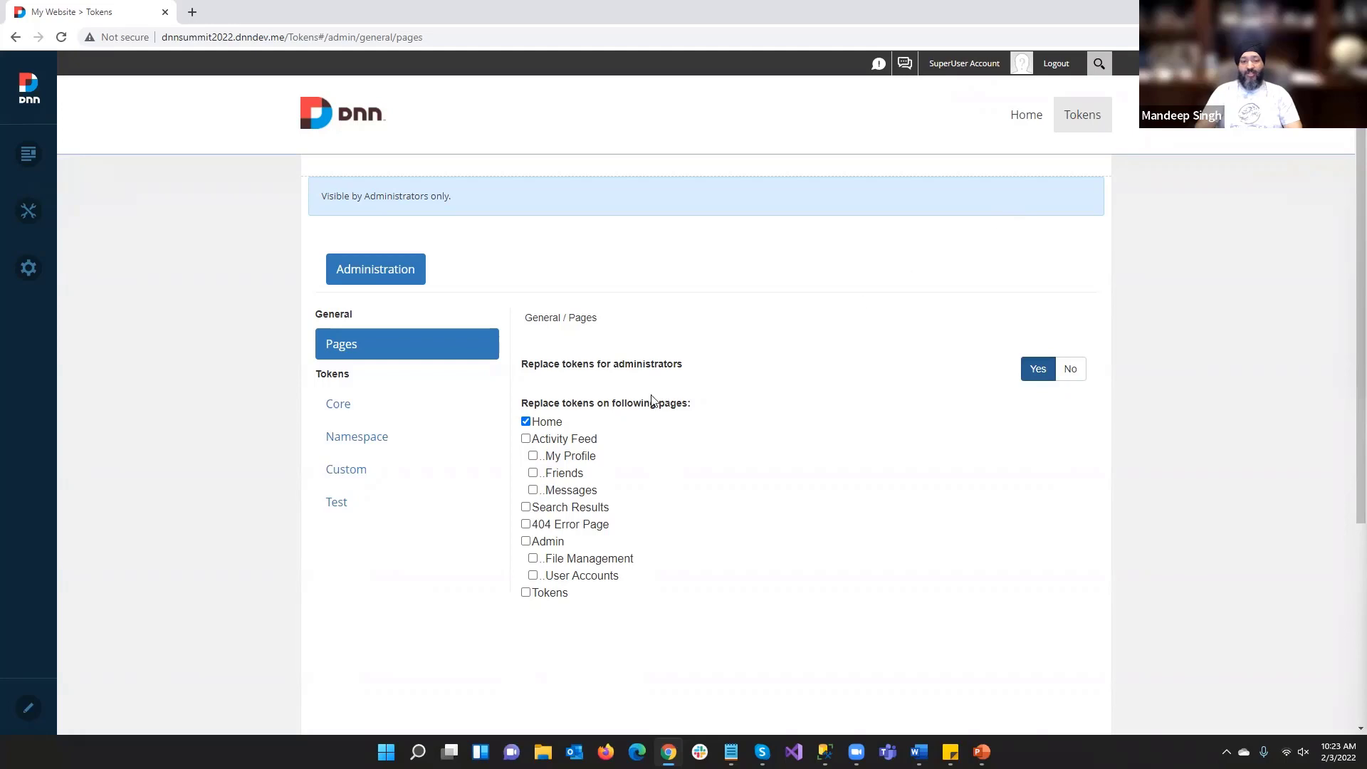
click(526, 422)
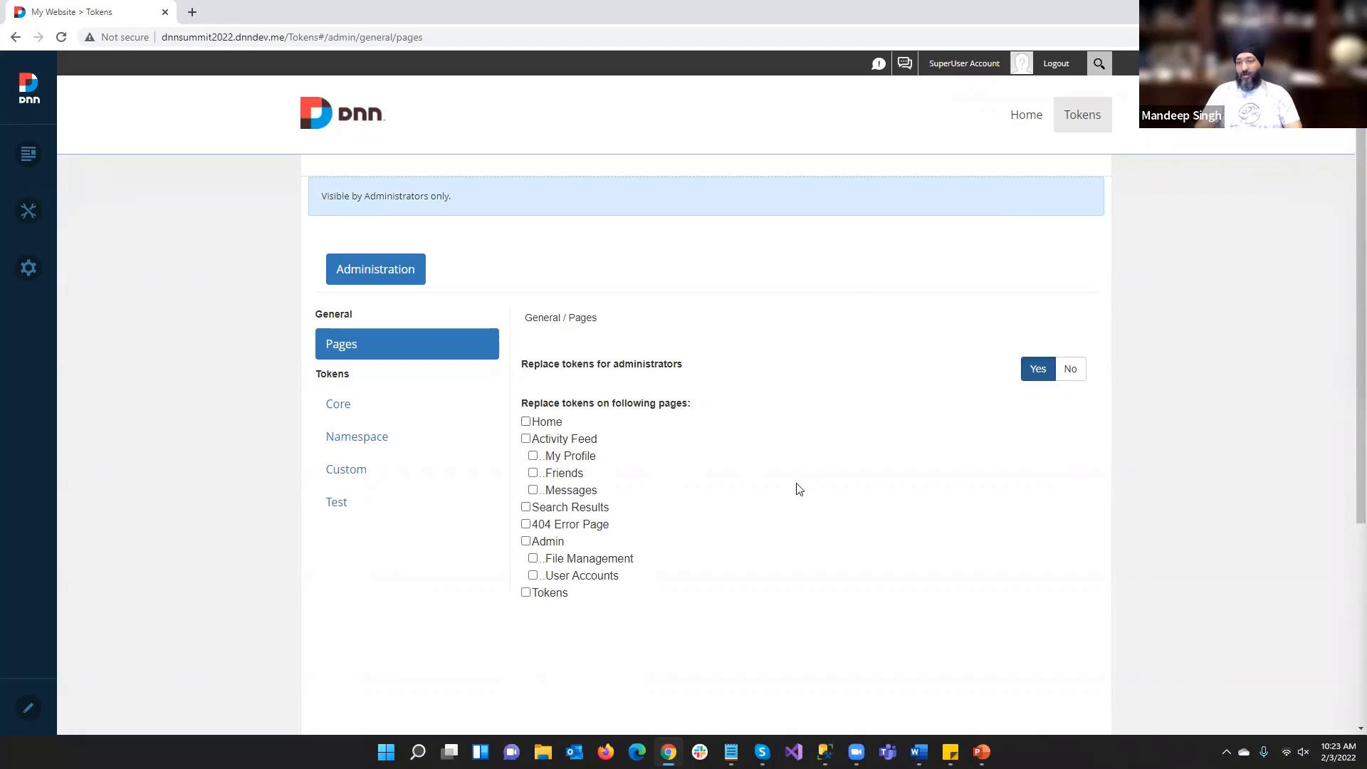
click(1032, 127)
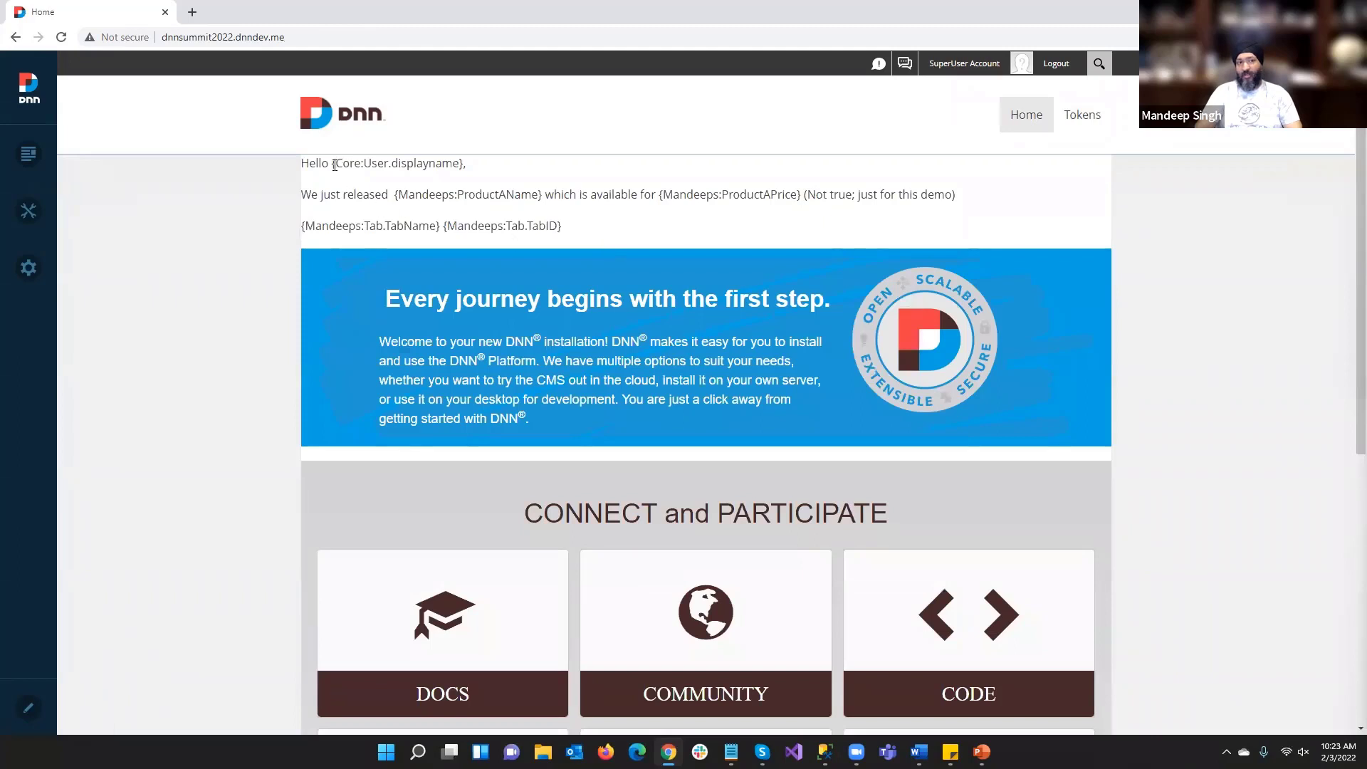
drag(334, 165, 463, 169)
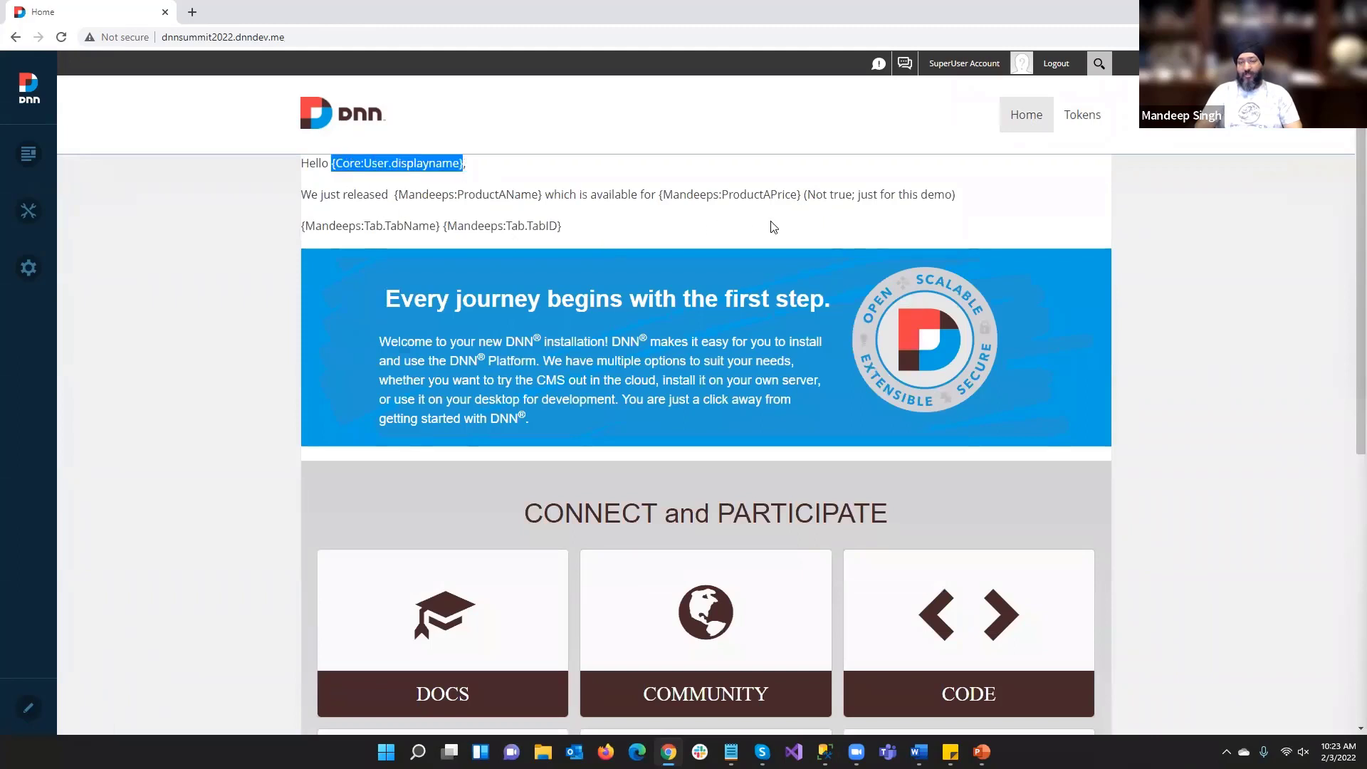
click(873, 221)
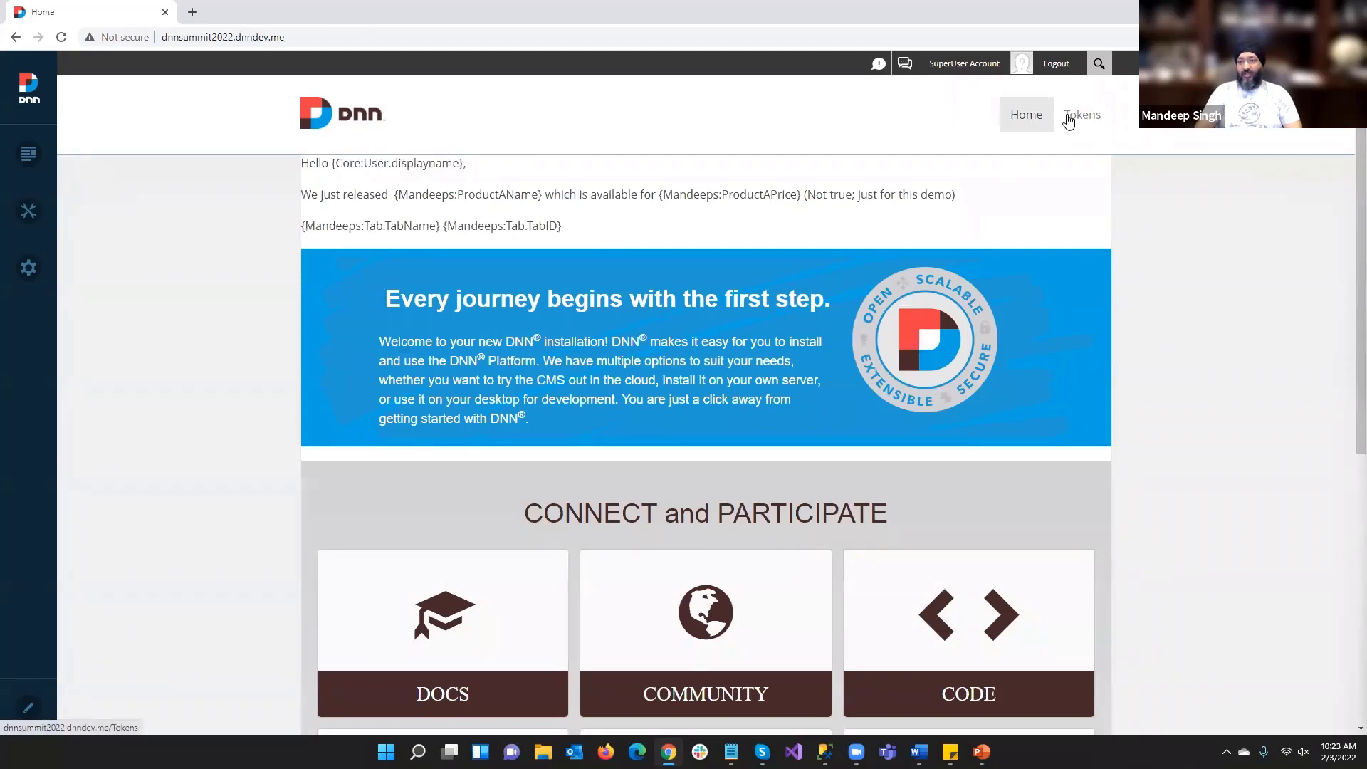
Turn token replacement back on for the Home page and review that page's content down to its footer
click(1069, 122)
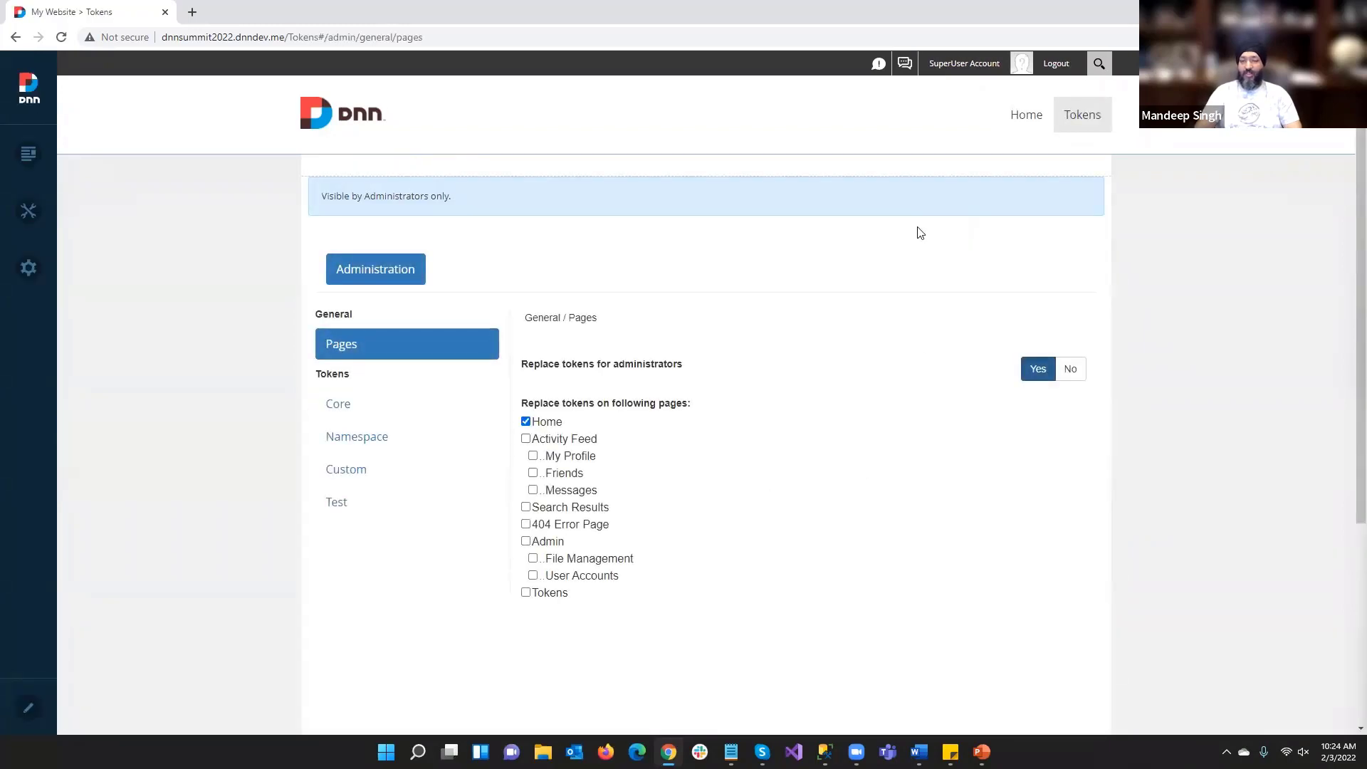
click(1012, 129)
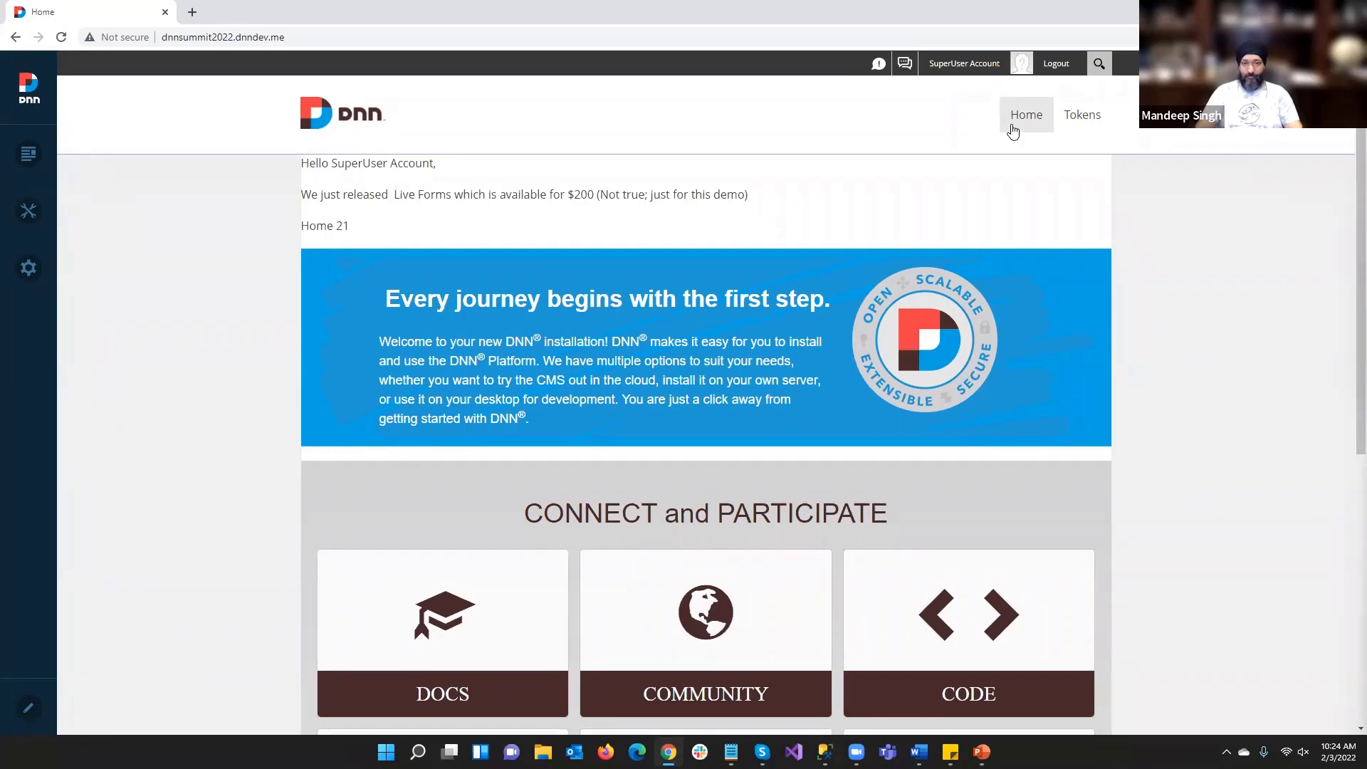
scroll(1041, 178, down, 4)
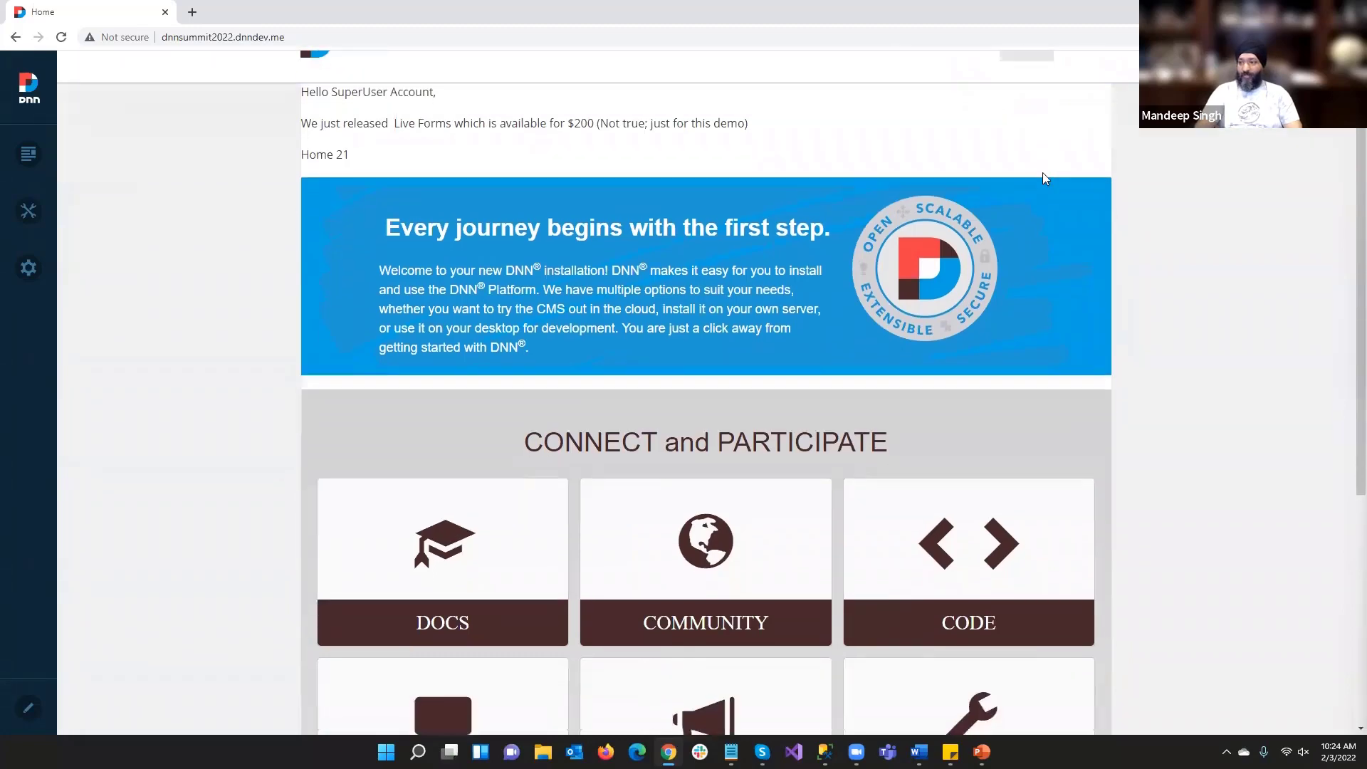
scroll(1041, 178, down, 3)
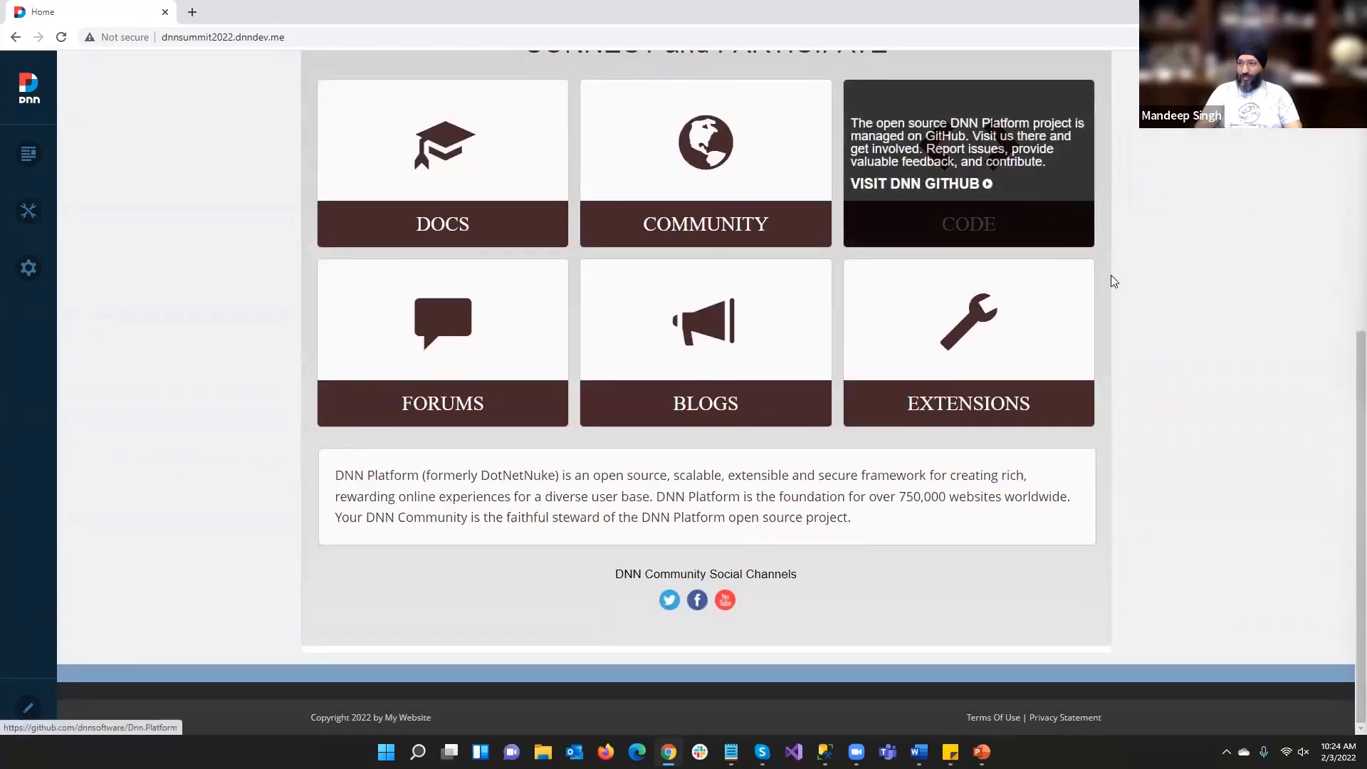
Open the core Date token's usage on the Tokens page and test {Core:Date.now|G}
scroll(1136, 378, up, 7)
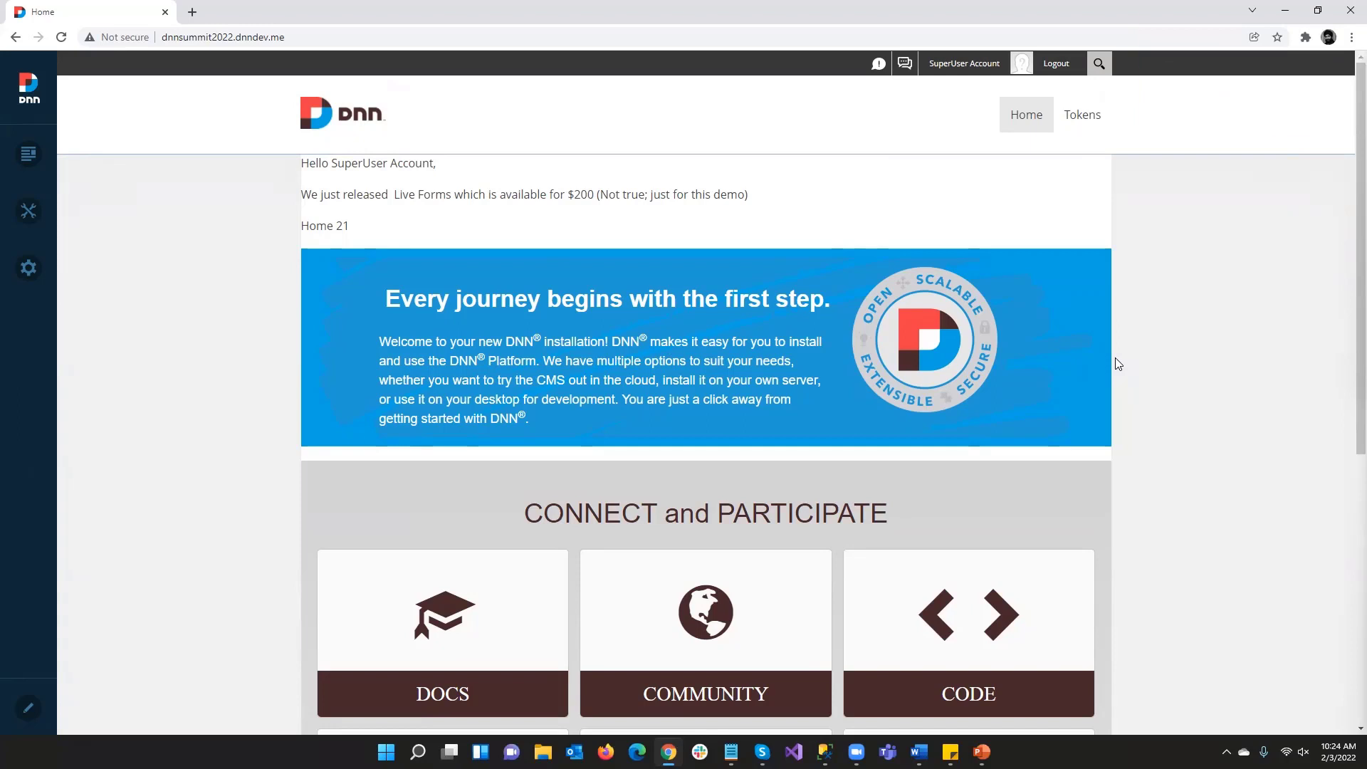
click(1082, 130)
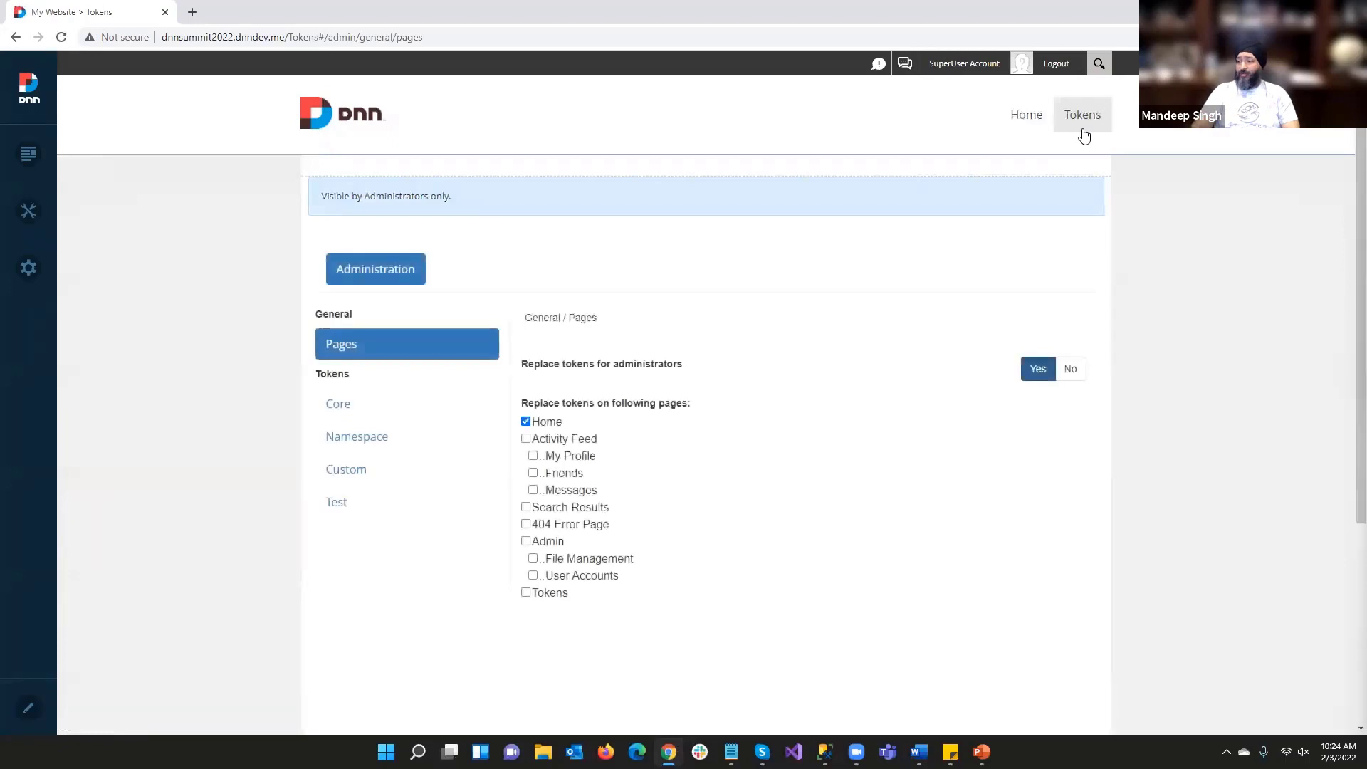
click(349, 406)
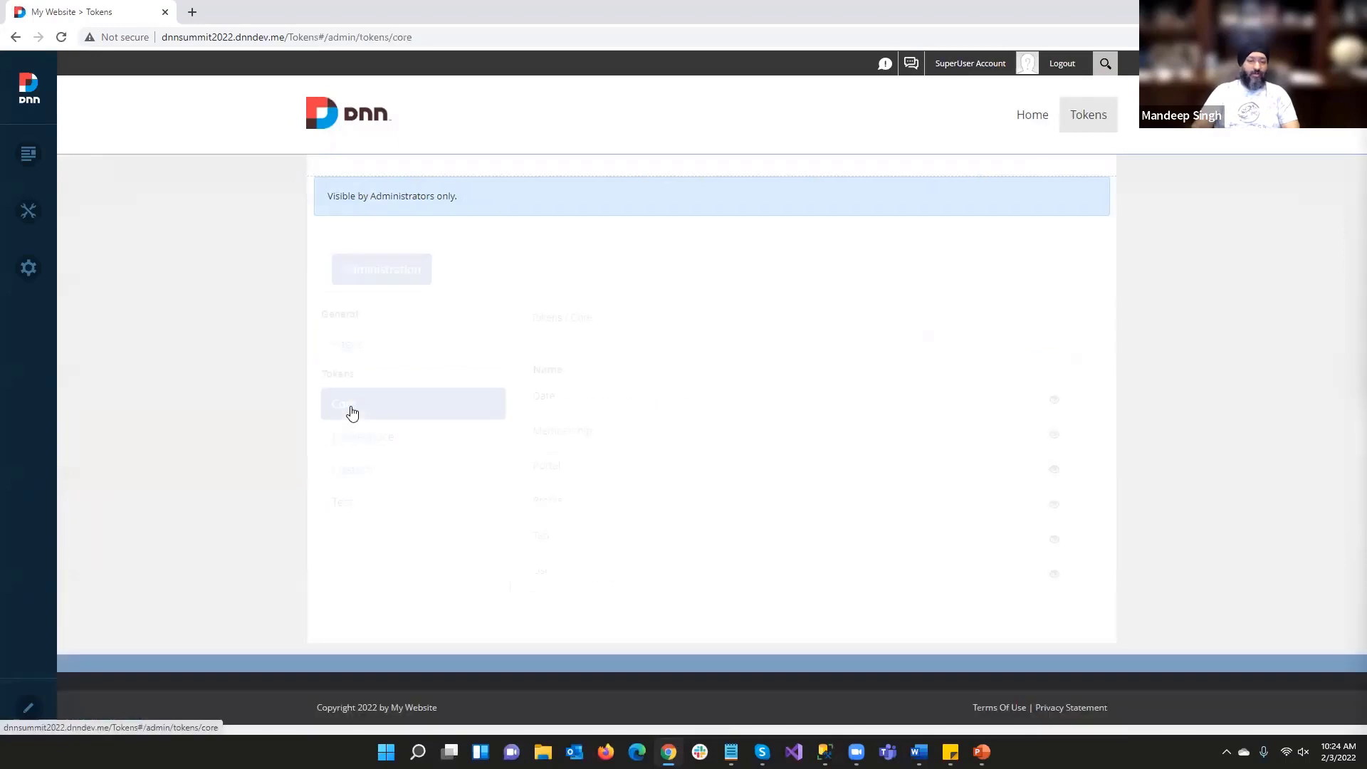
click(1051, 401)
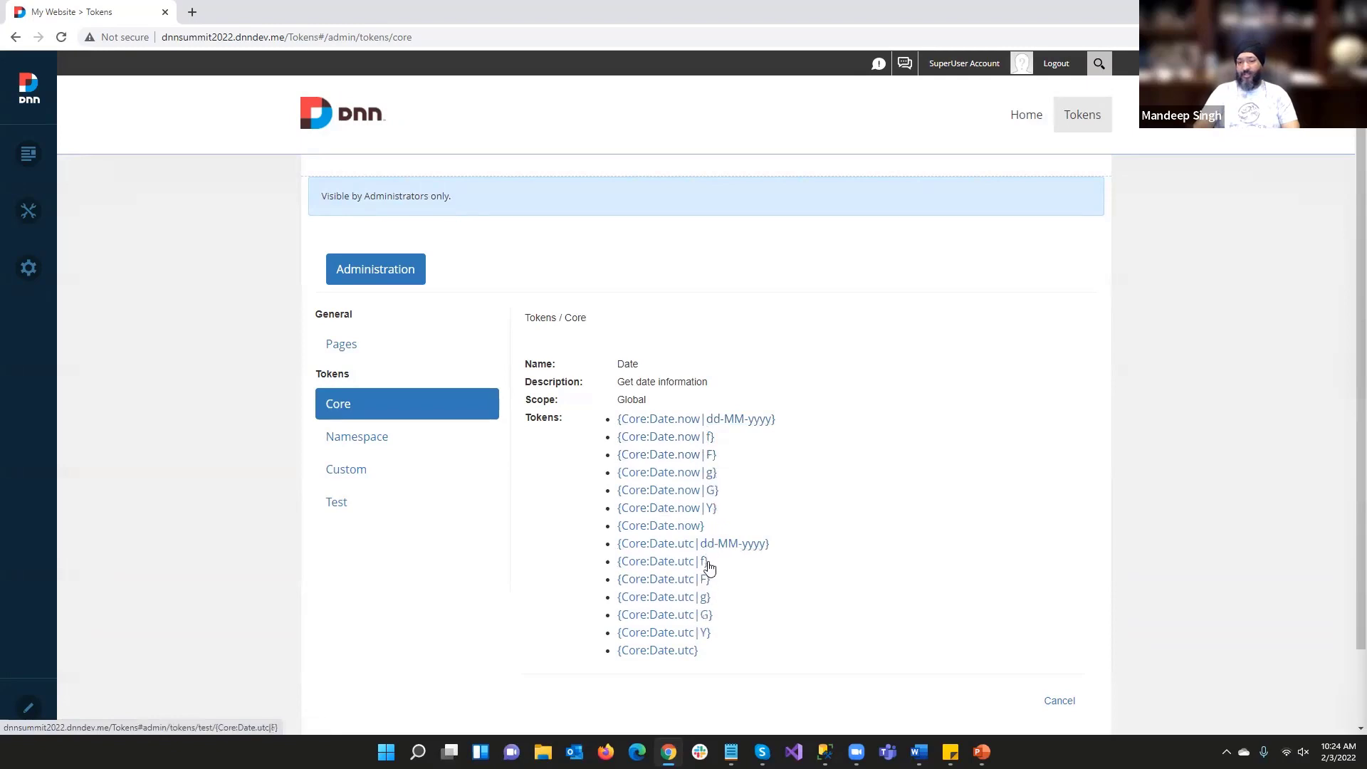
click(709, 491)
click(985, 590)
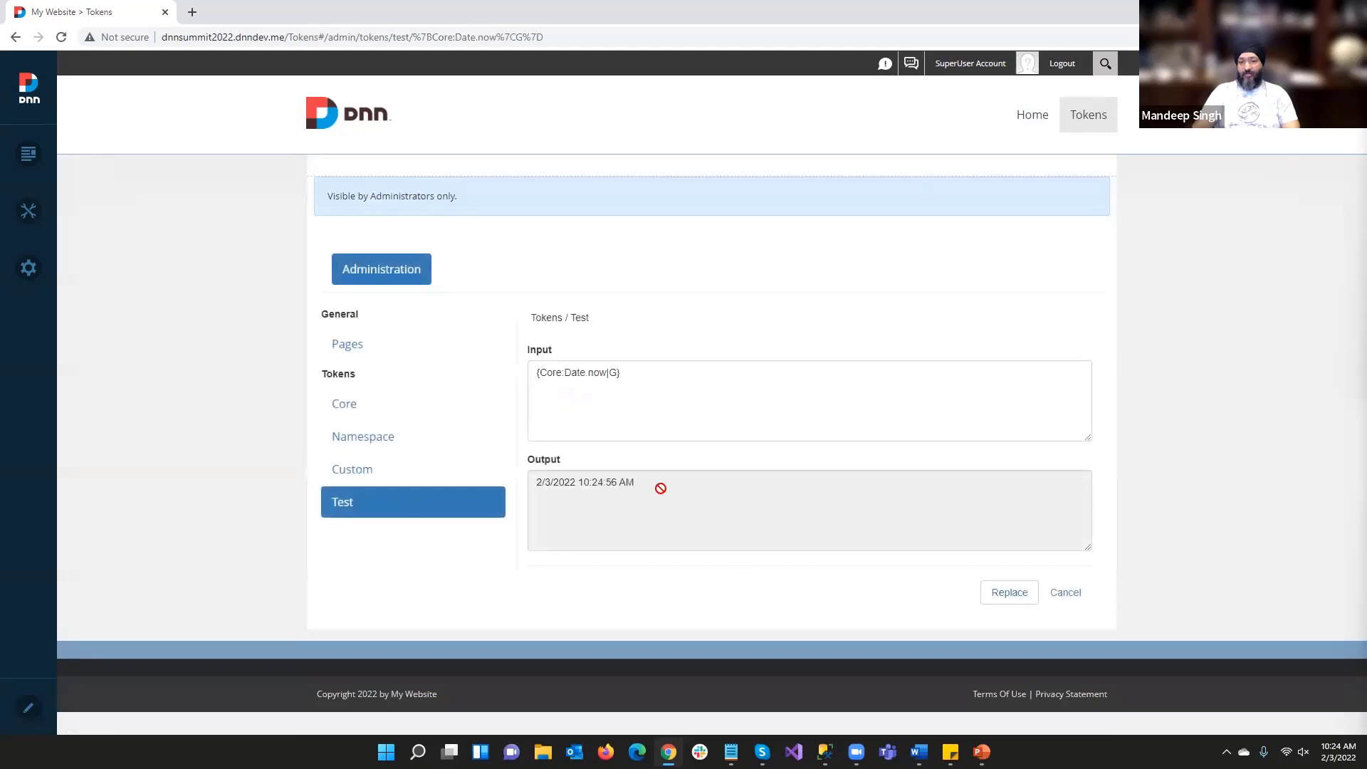
drag(660, 488, 528, 485)
Review the core Date token's usage list again, and inspect a blank new custom token form without saving it
click(378, 413)
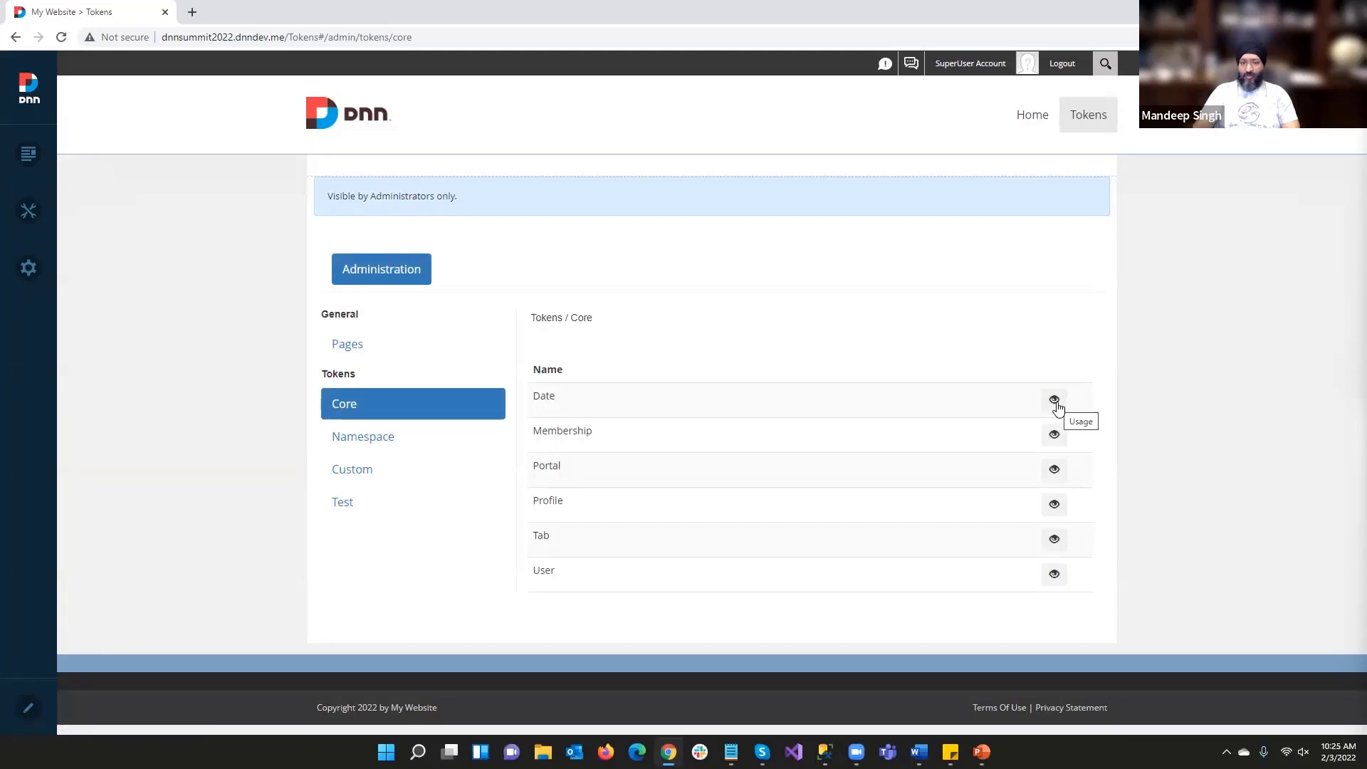
click(1055, 403)
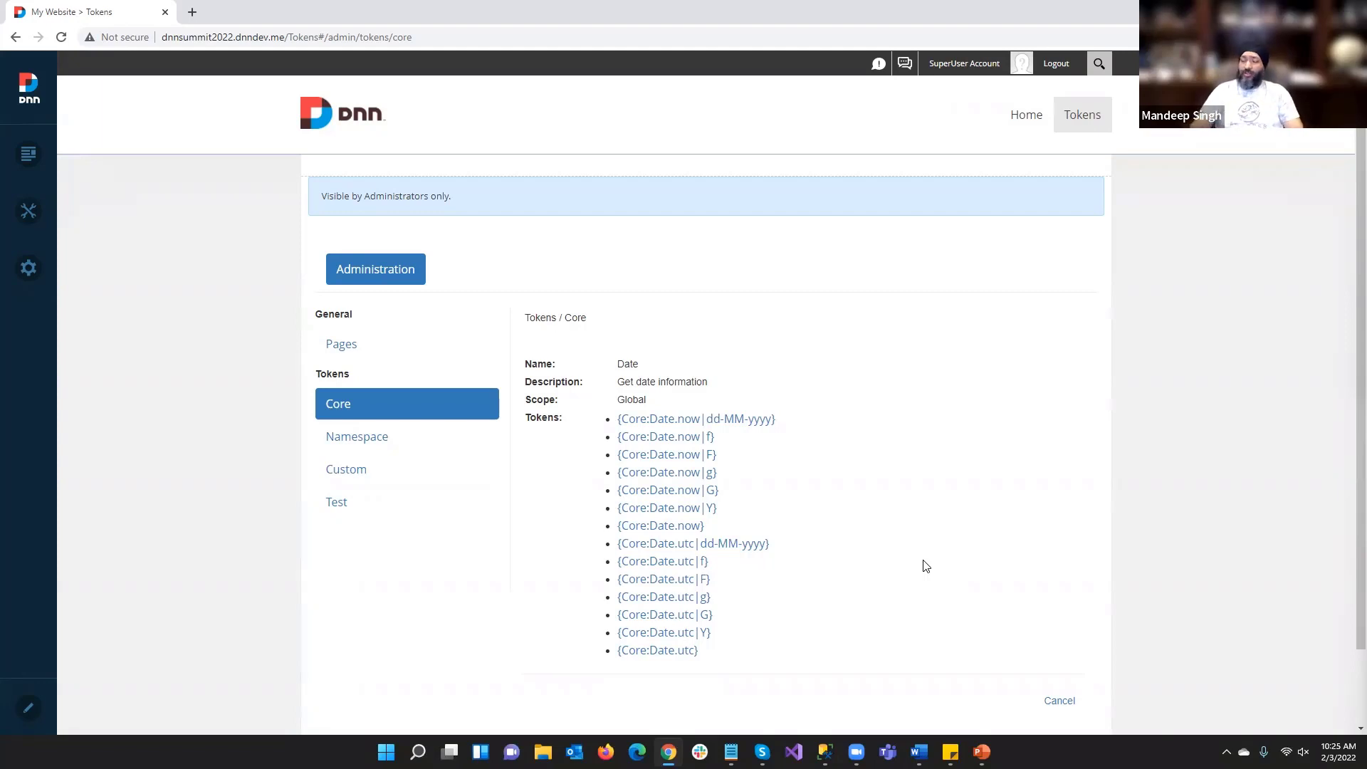
click(437, 481)
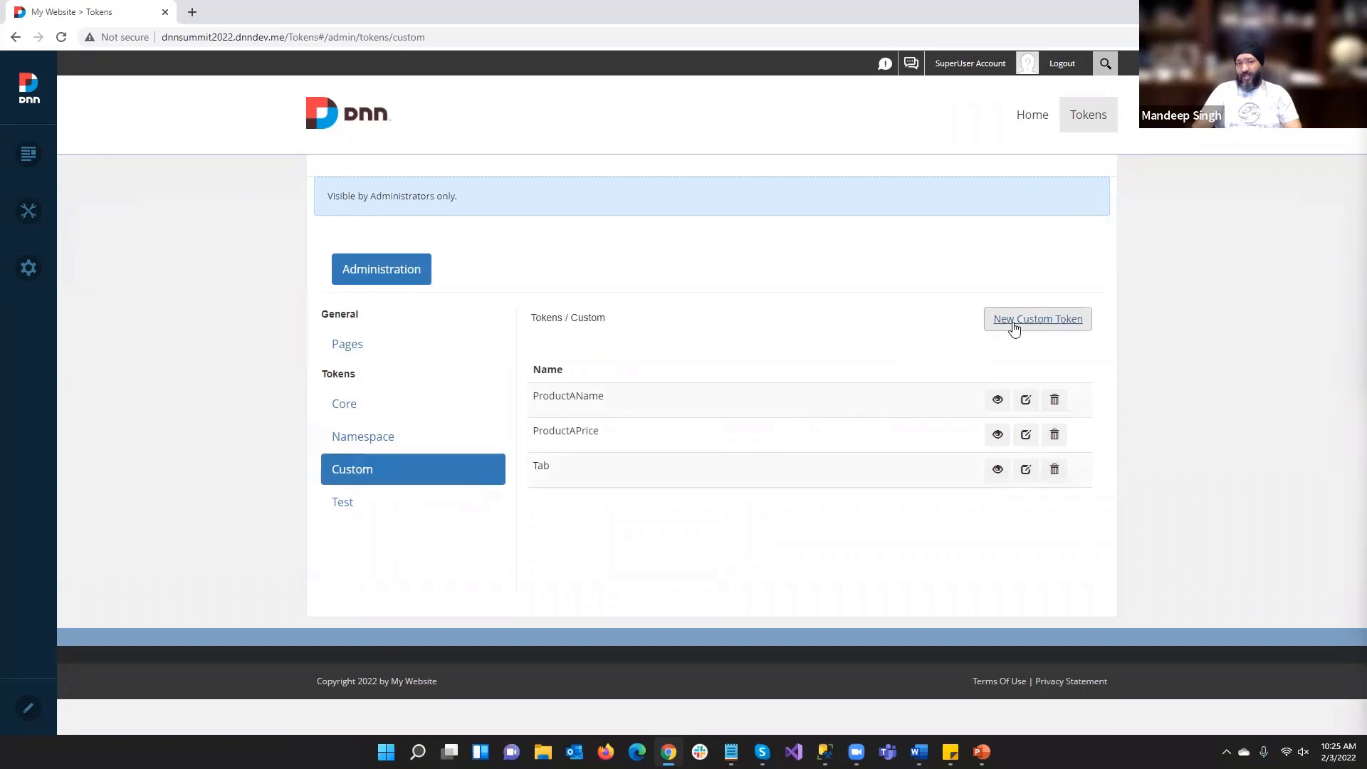
click(1013, 330)
scroll(690, 562, down, 2)
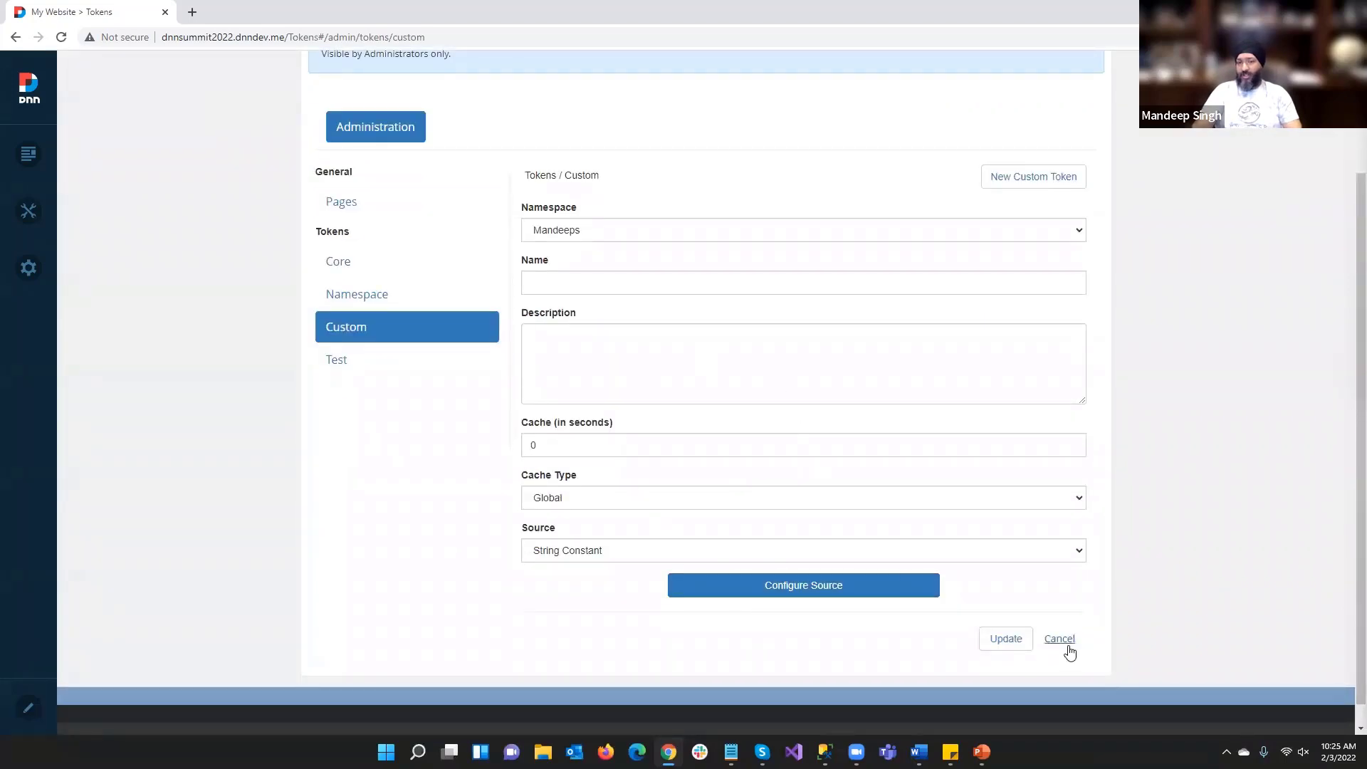
click(1061, 641)
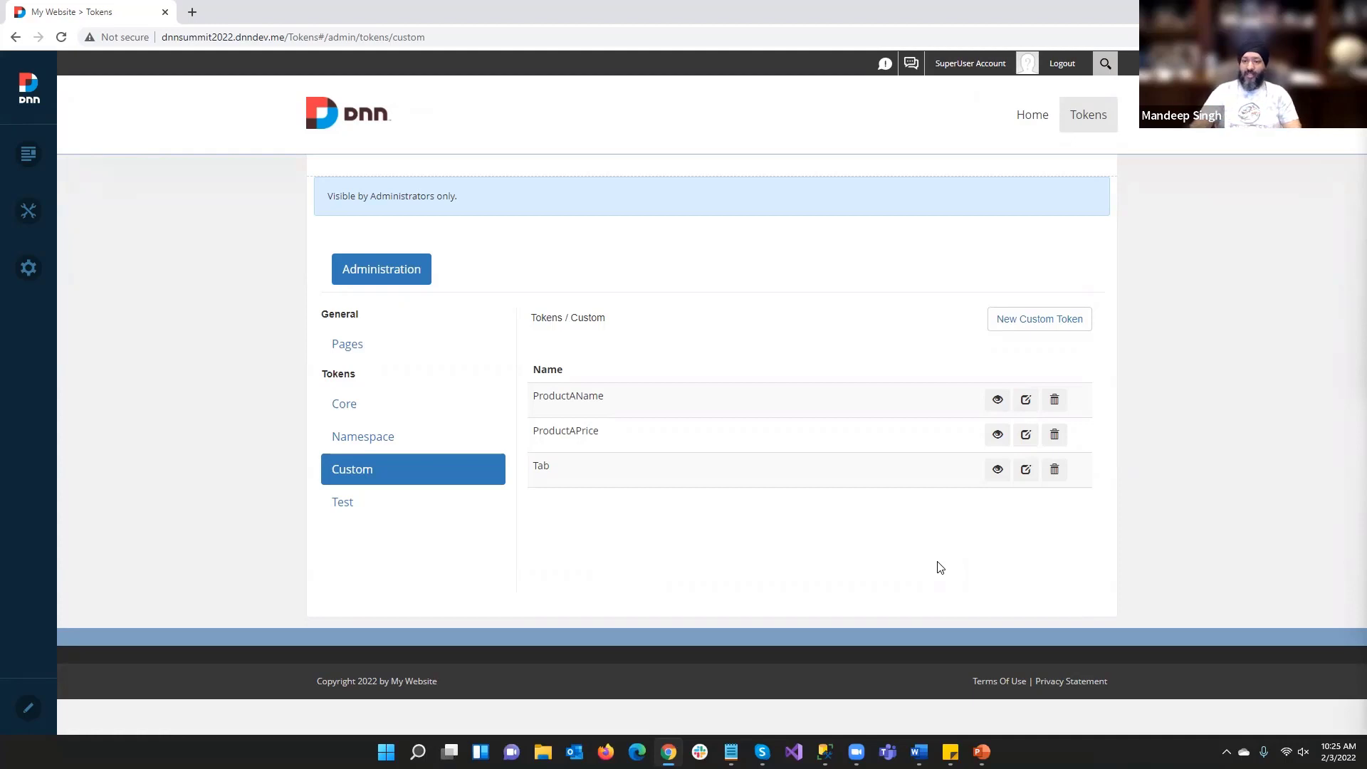
Open the custom Tab token's source configuration and examine the token used in its database query
click(1027, 470)
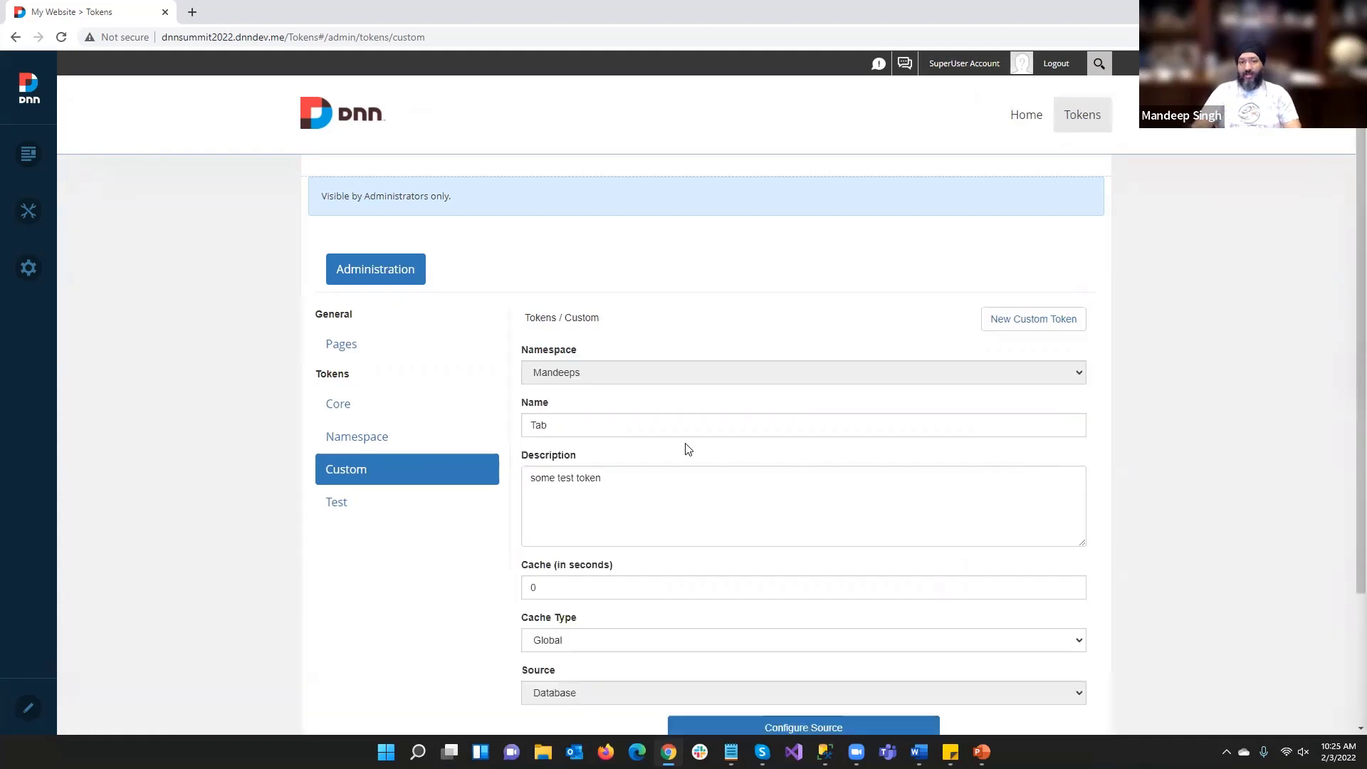
click(833, 725)
click(579, 338)
drag(579, 338, 519, 338)
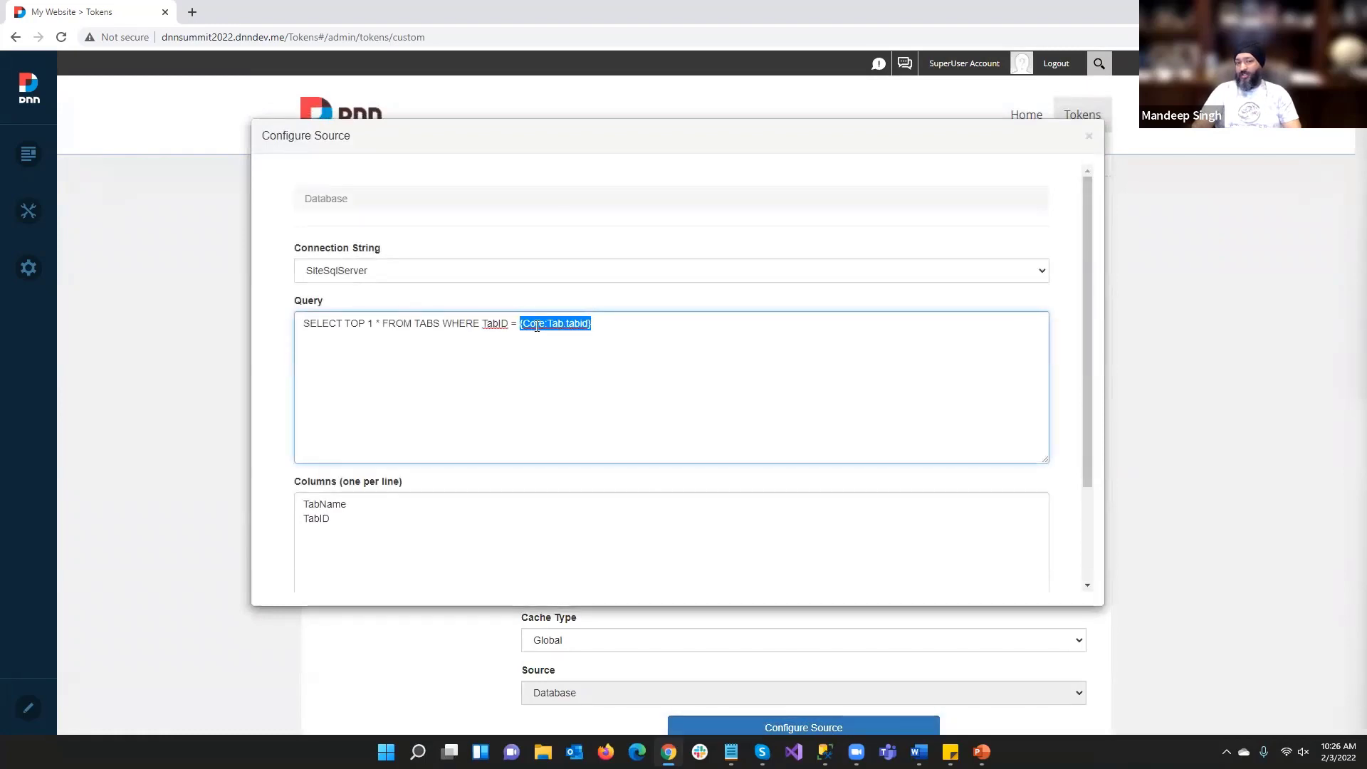
double_click(537, 330)
Try {Mandeeps:ProductA.productid} as the TabID value in the Tab token's query, and close the source configuration without updating
click(544, 326)
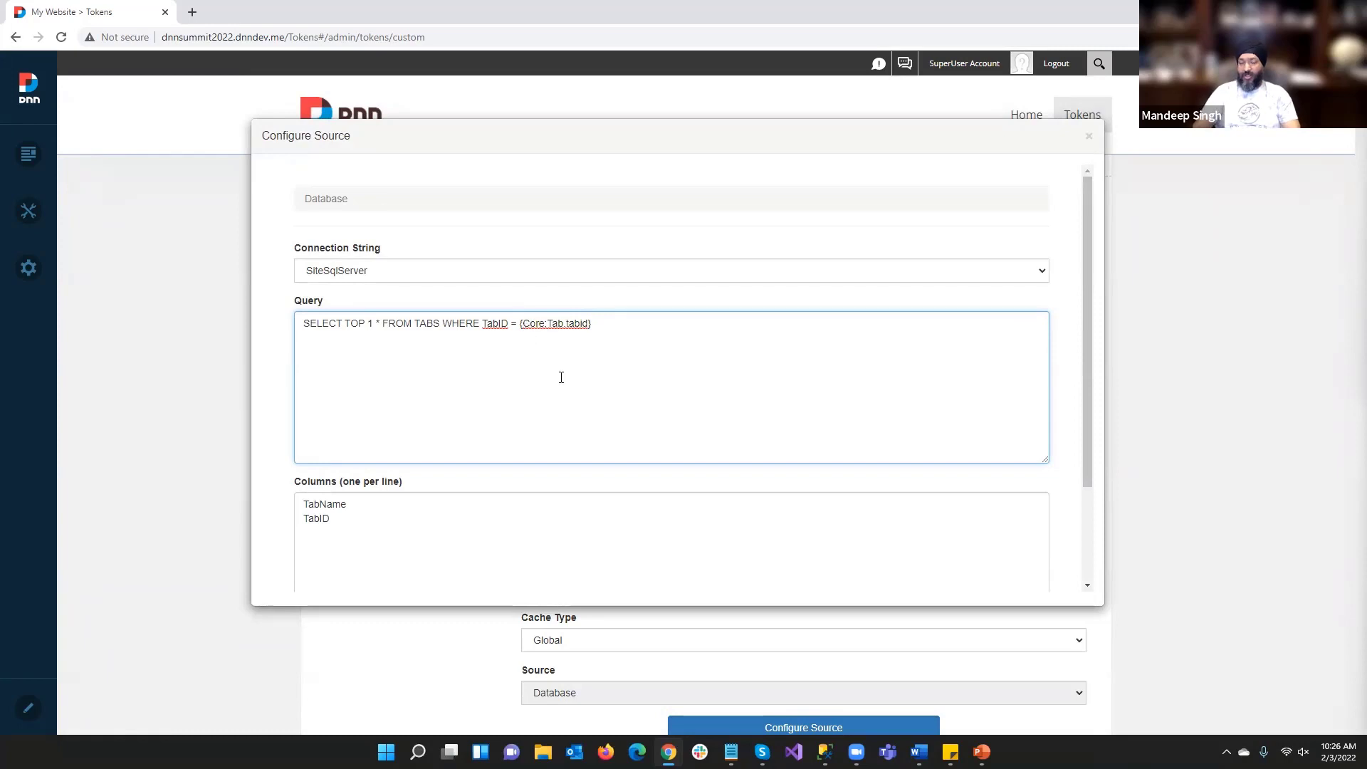
key(shift+Right)
key(shift+Right)
key(shift+Right)
text(Mandeeps:)
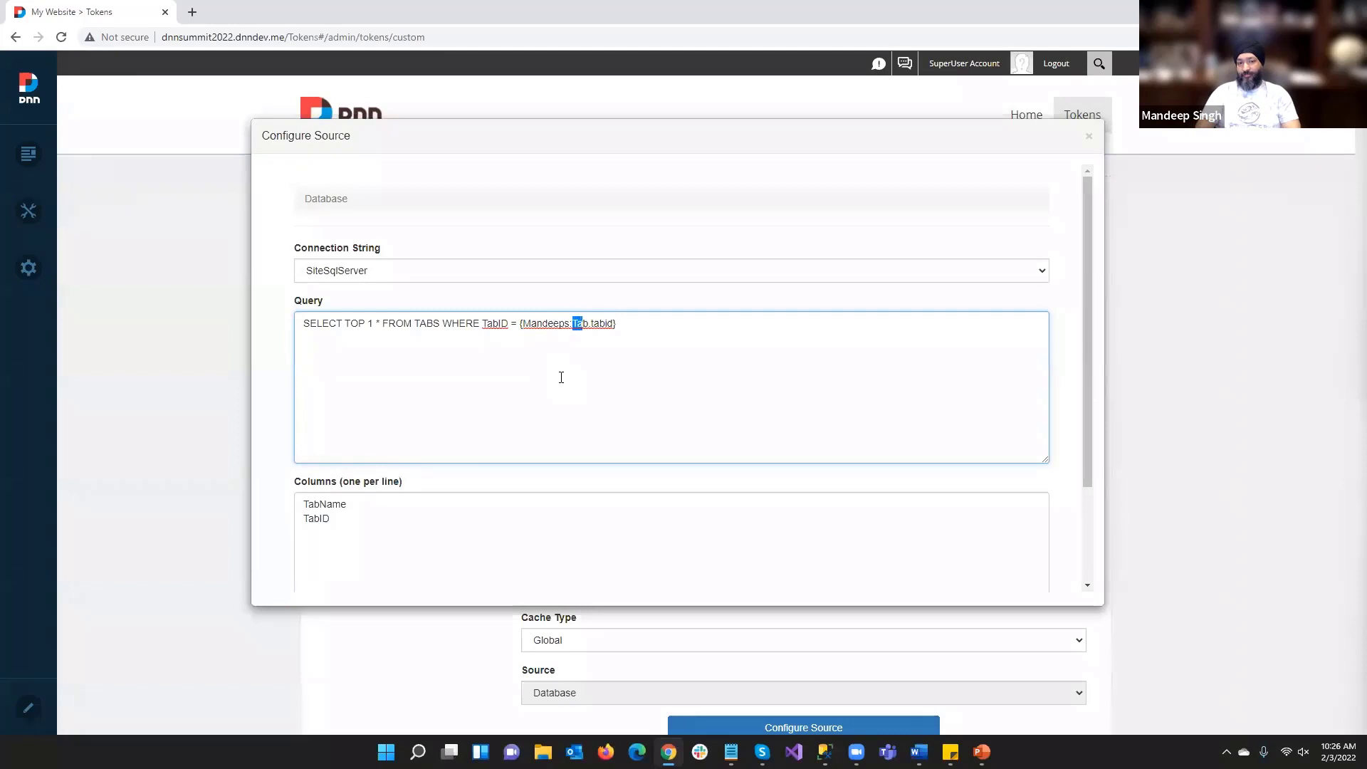
text(Produc)
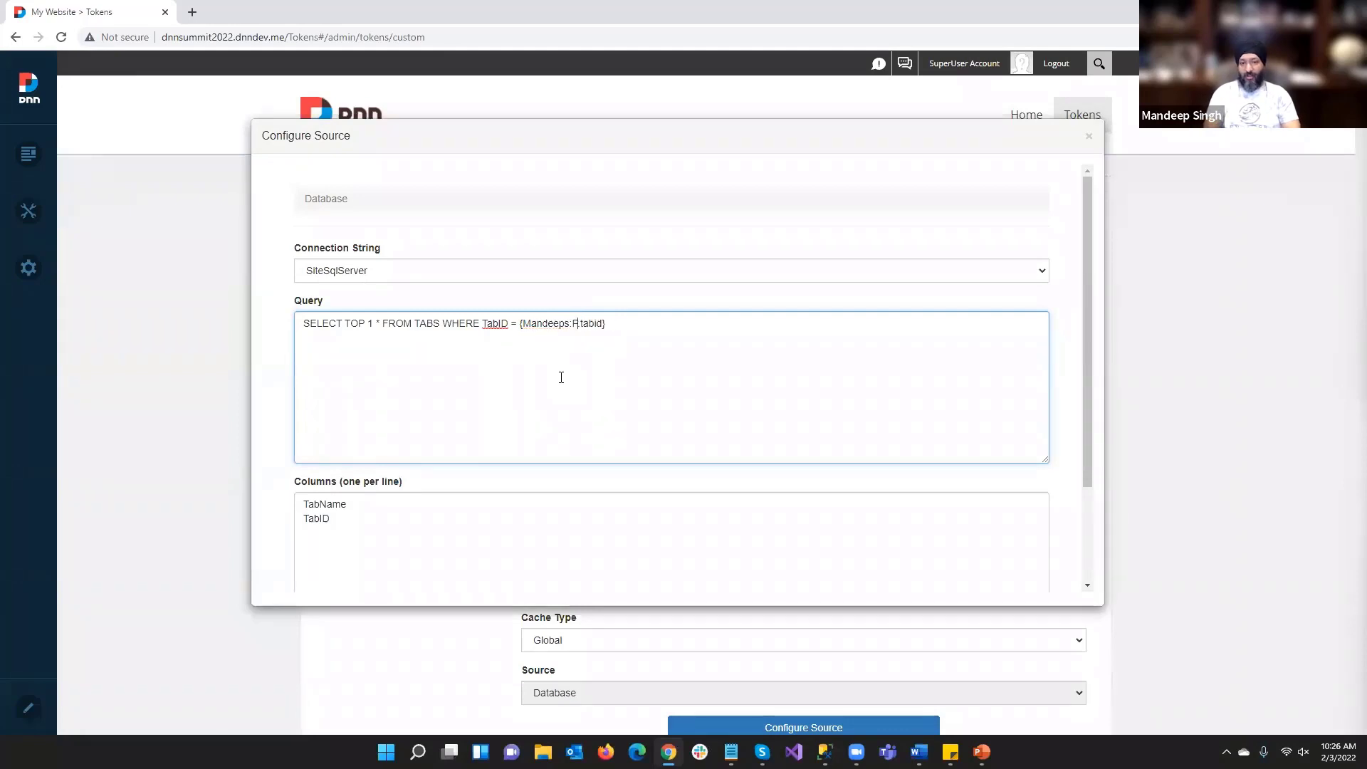
text(tA)
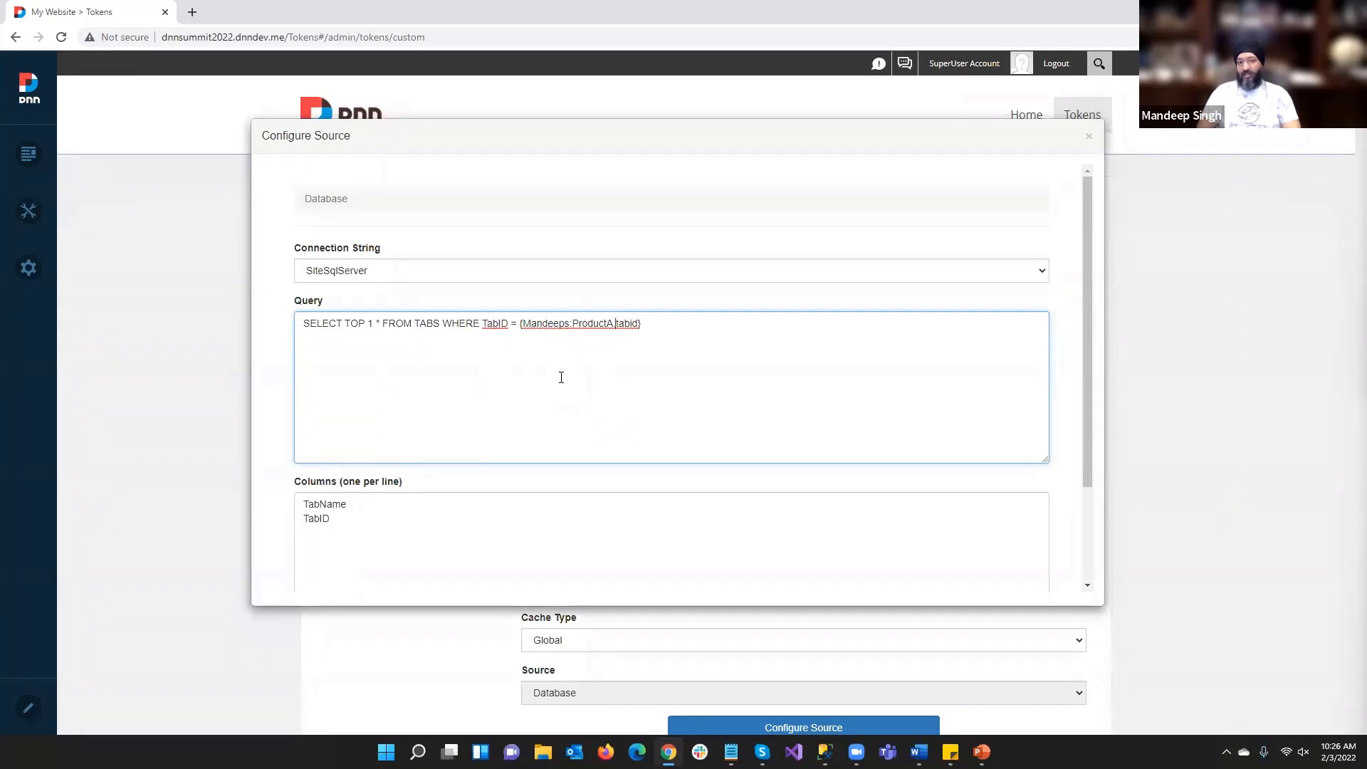
key(Right)
key(shift+Right)
key(shift+Right)
key(shift+Right)
text(productid)
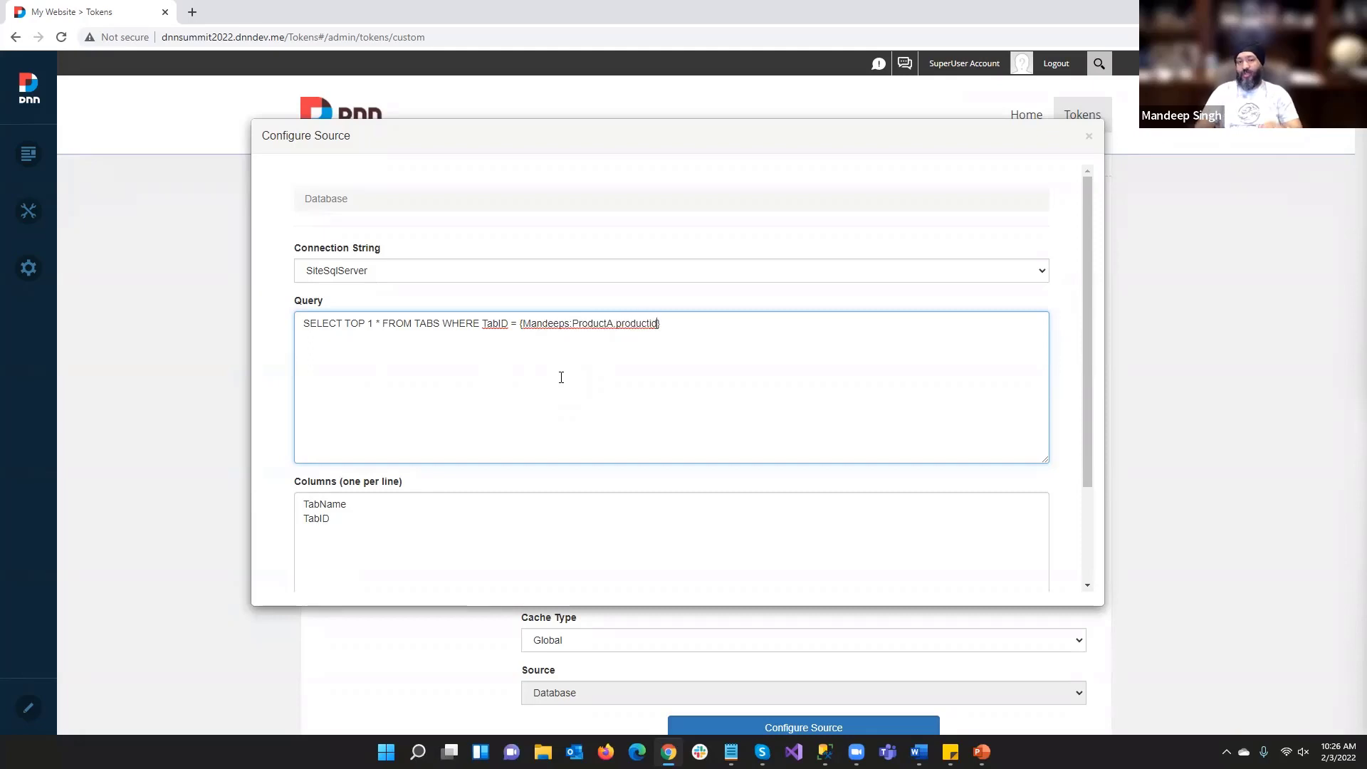
drag(520, 323, 698, 337)
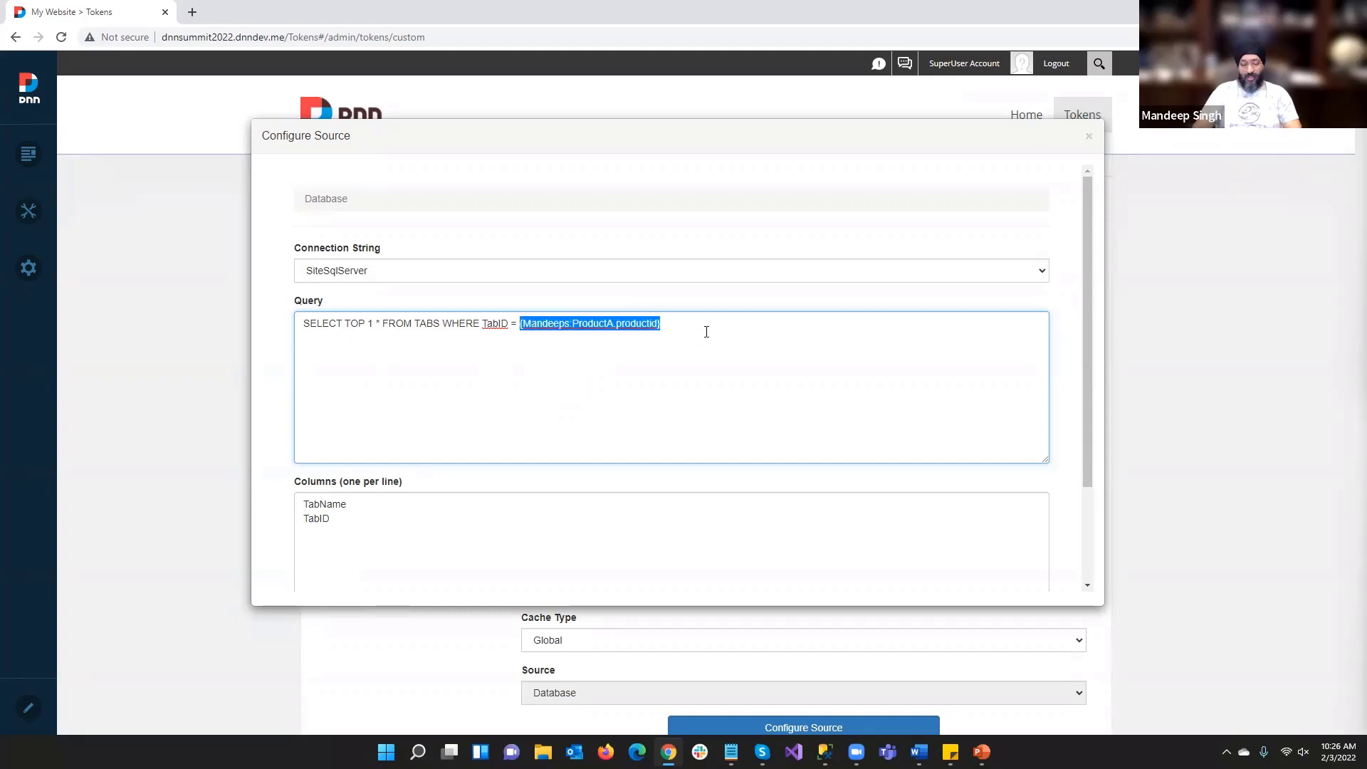
click(1087, 138)
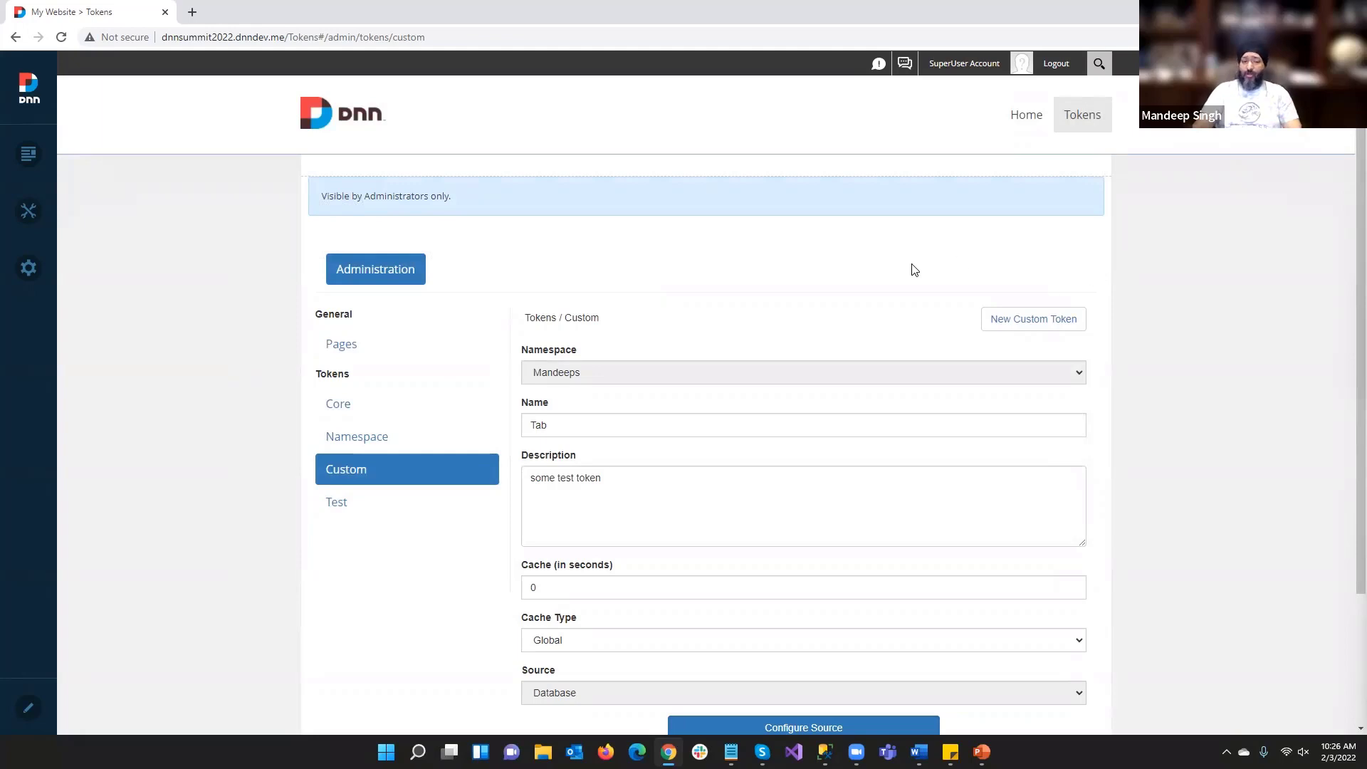
Reopen the Tab token's source configuration and examine its query, its column list and the embedded core token
scroll(882, 275, down, 2)
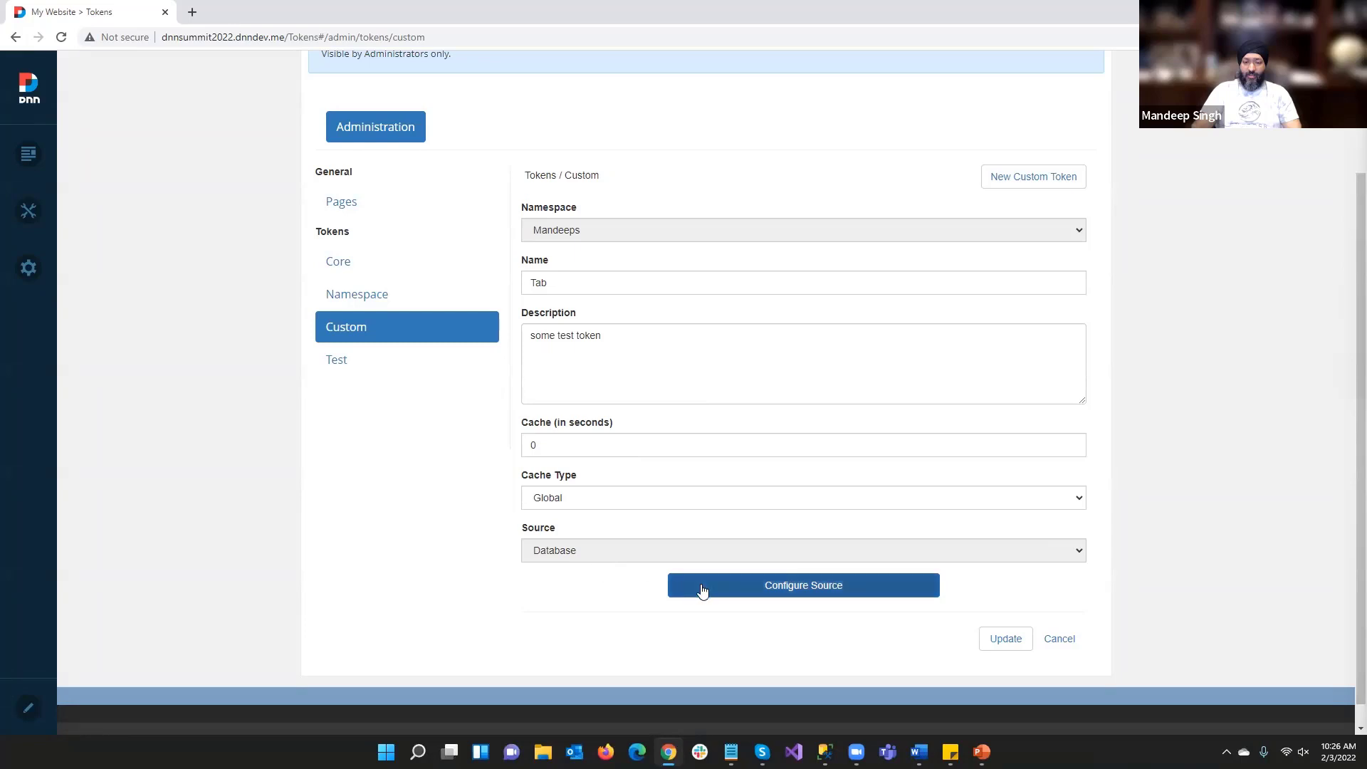
click(698, 588)
drag(569, 373, 289, 346)
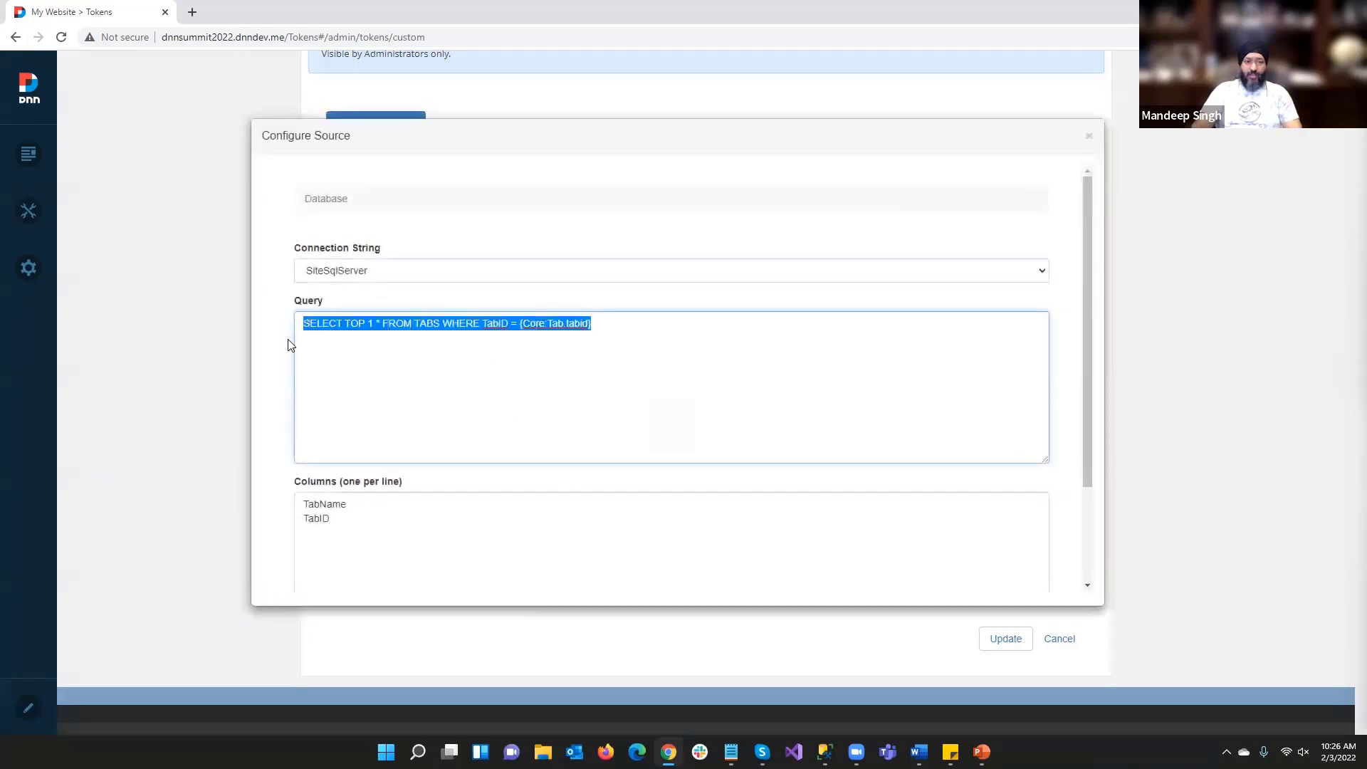
click(423, 345)
drag(341, 524, 296, 504)
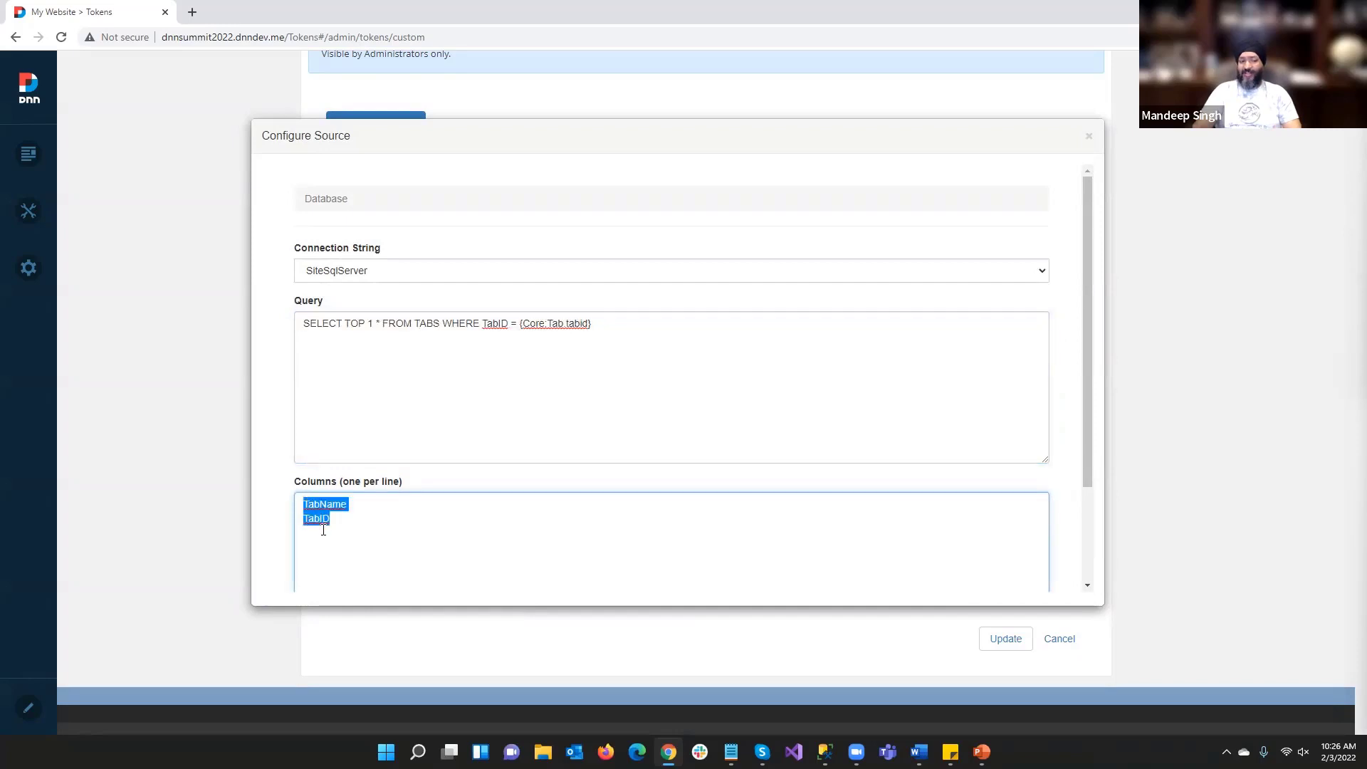
scroll(354, 541, down, 2)
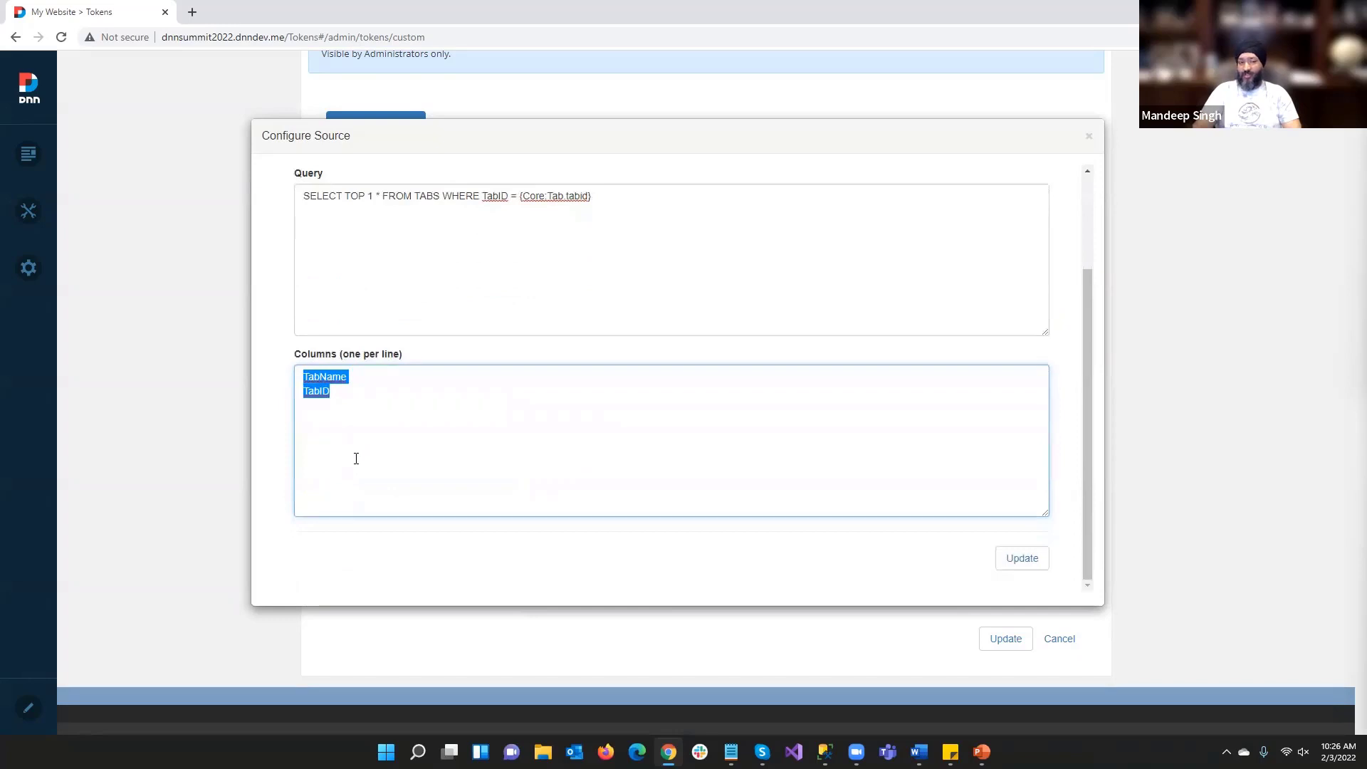
drag(588, 196, 530, 192)
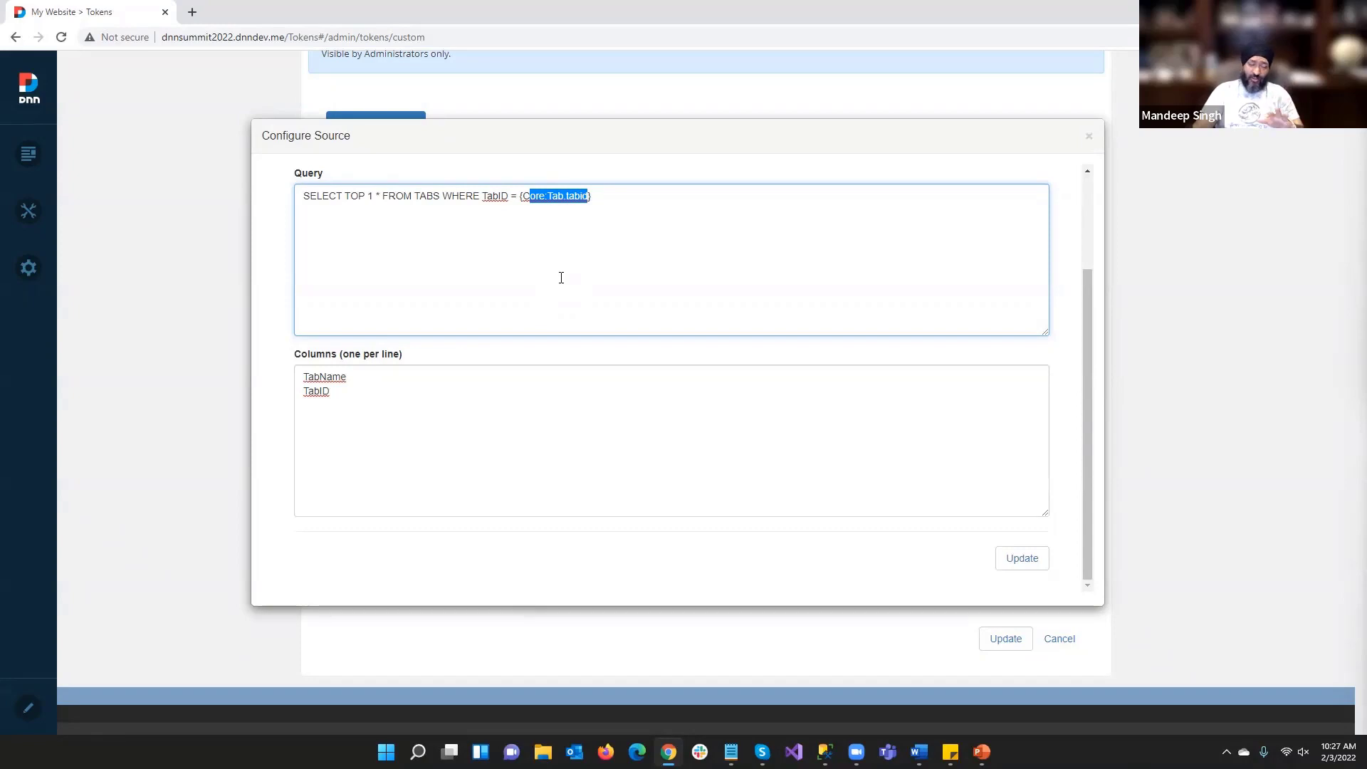
Open mandeeps.com in a new browser tab and go to the App Builder product's page
click(194, 13)
text(ma)
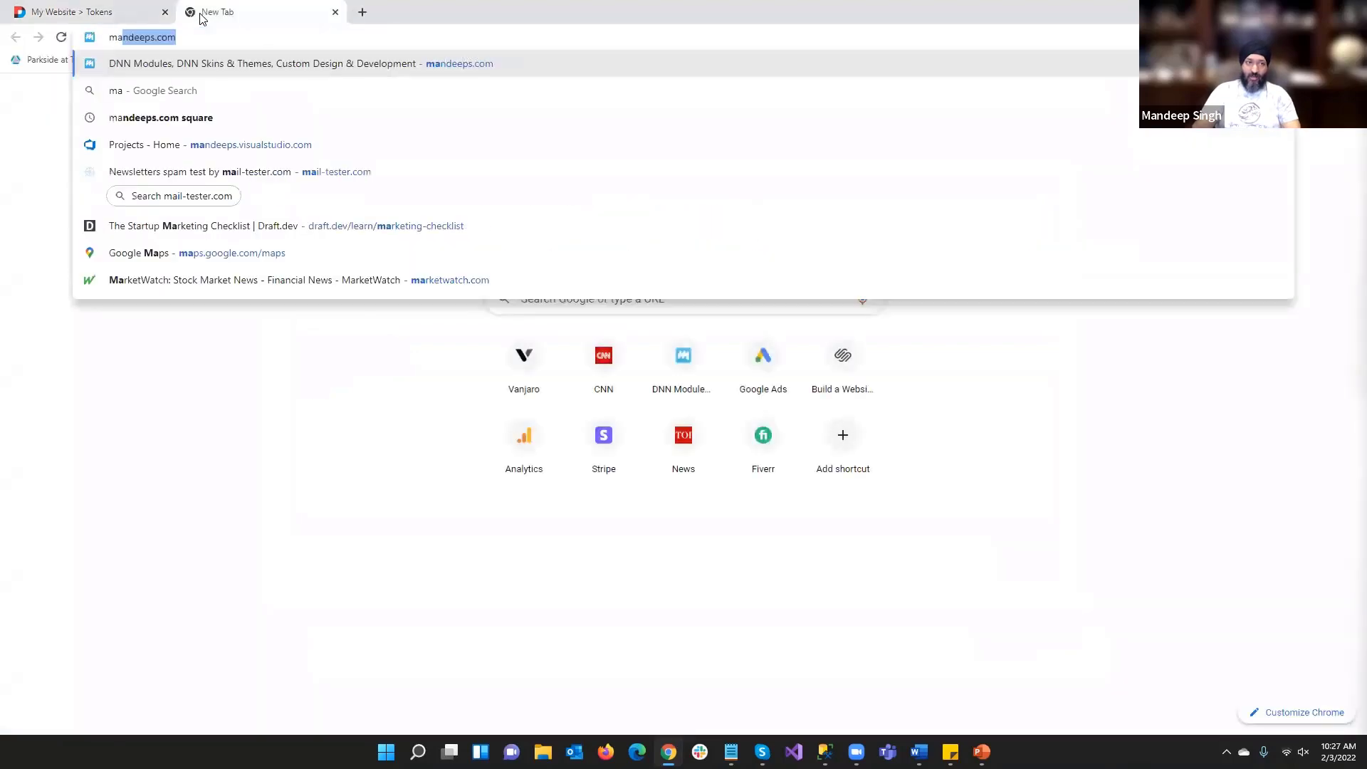
key(Return)
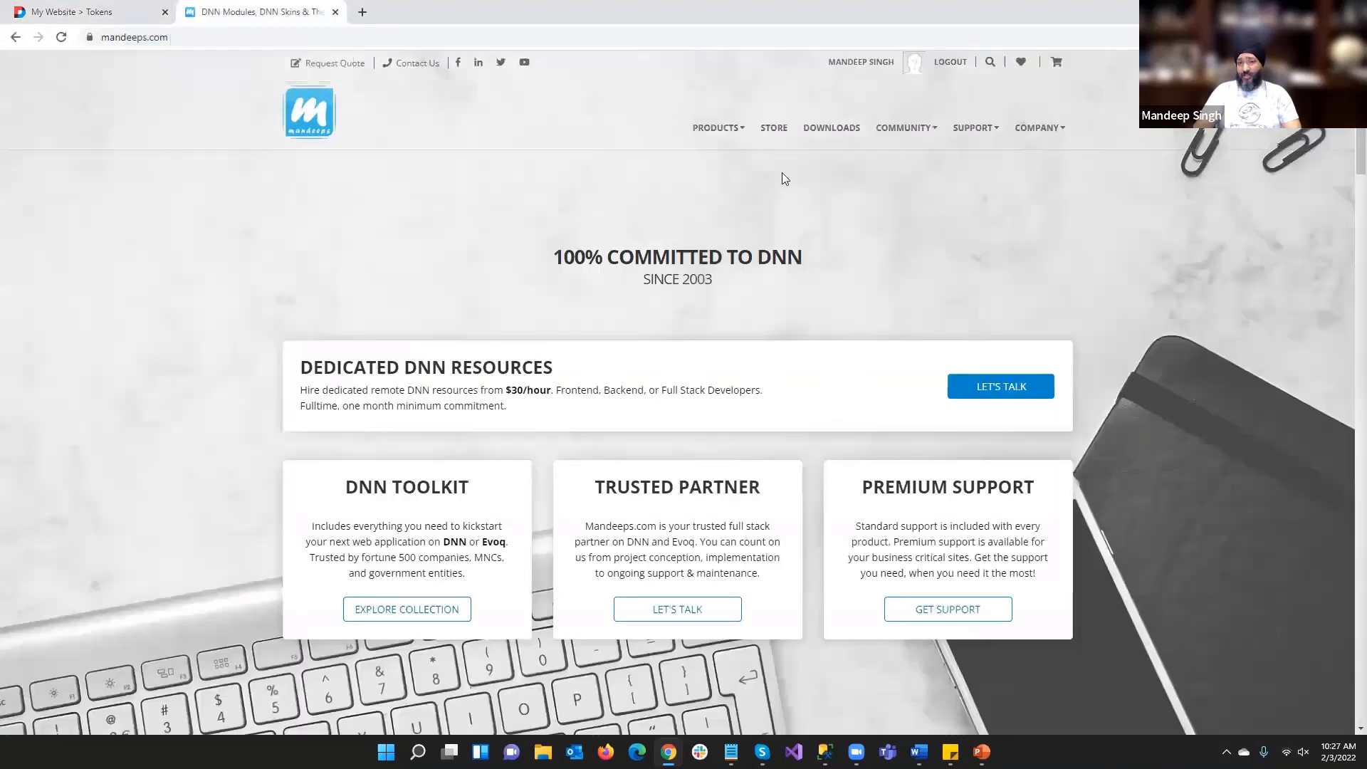
mouse_move(723, 132)
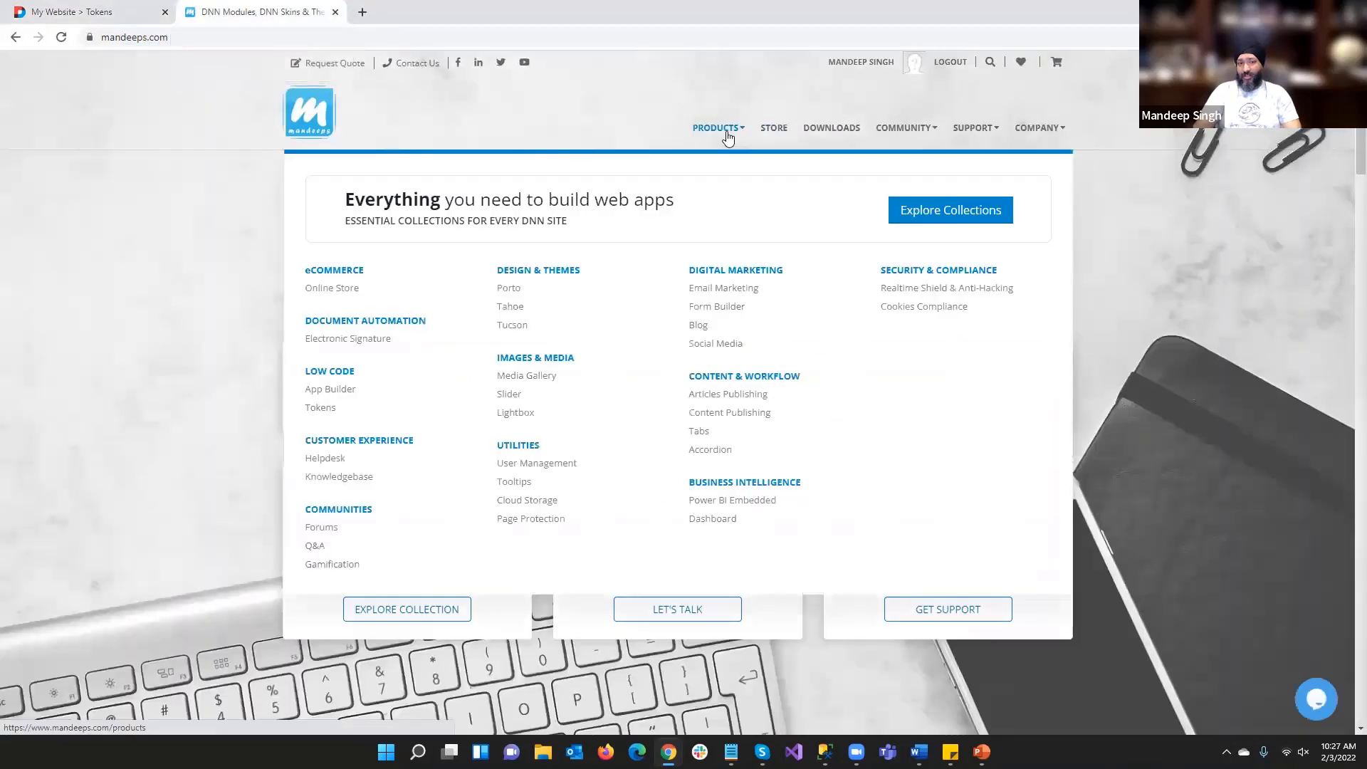
click(358, 397)
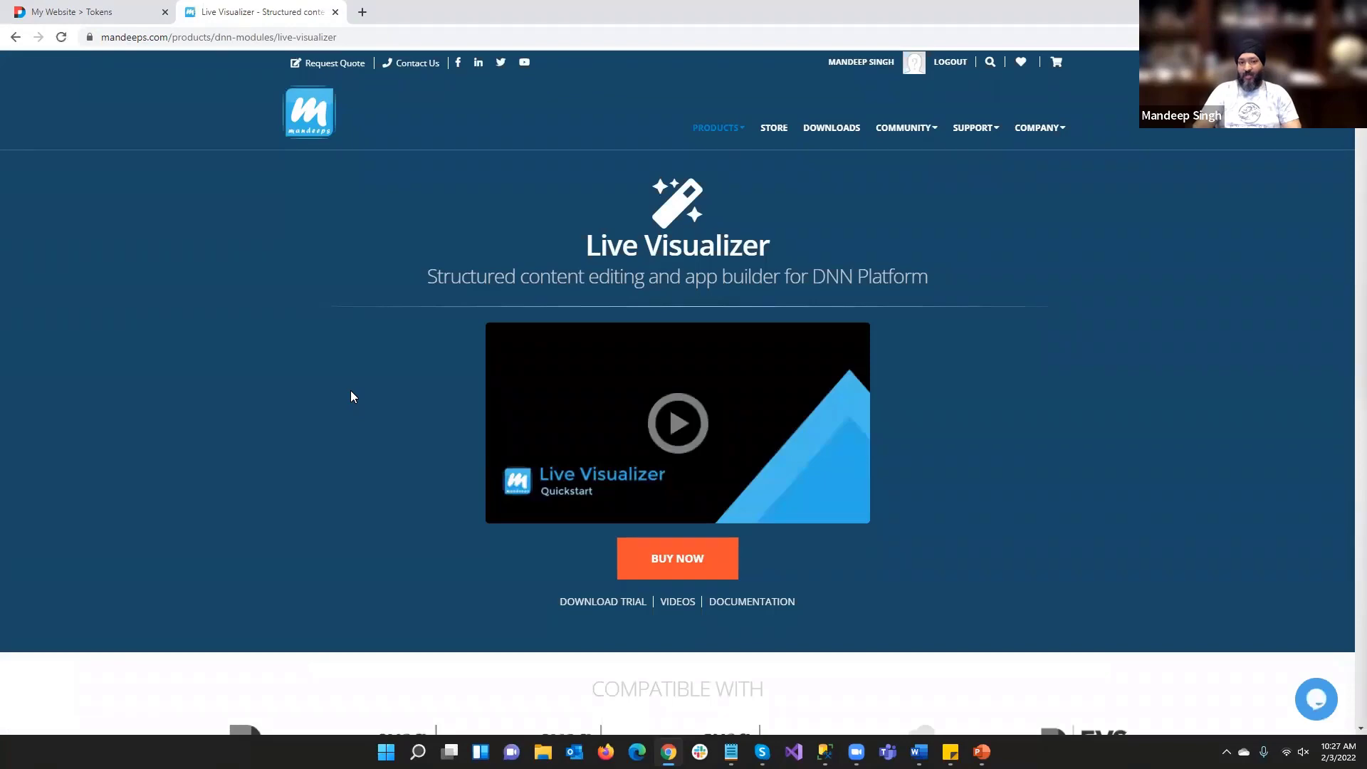
Review the Overview, Data Sources and Content Publishing sections of the Live Visualizer product page
scroll(350, 391, down, 1)
scroll(351, 397, down, 8)
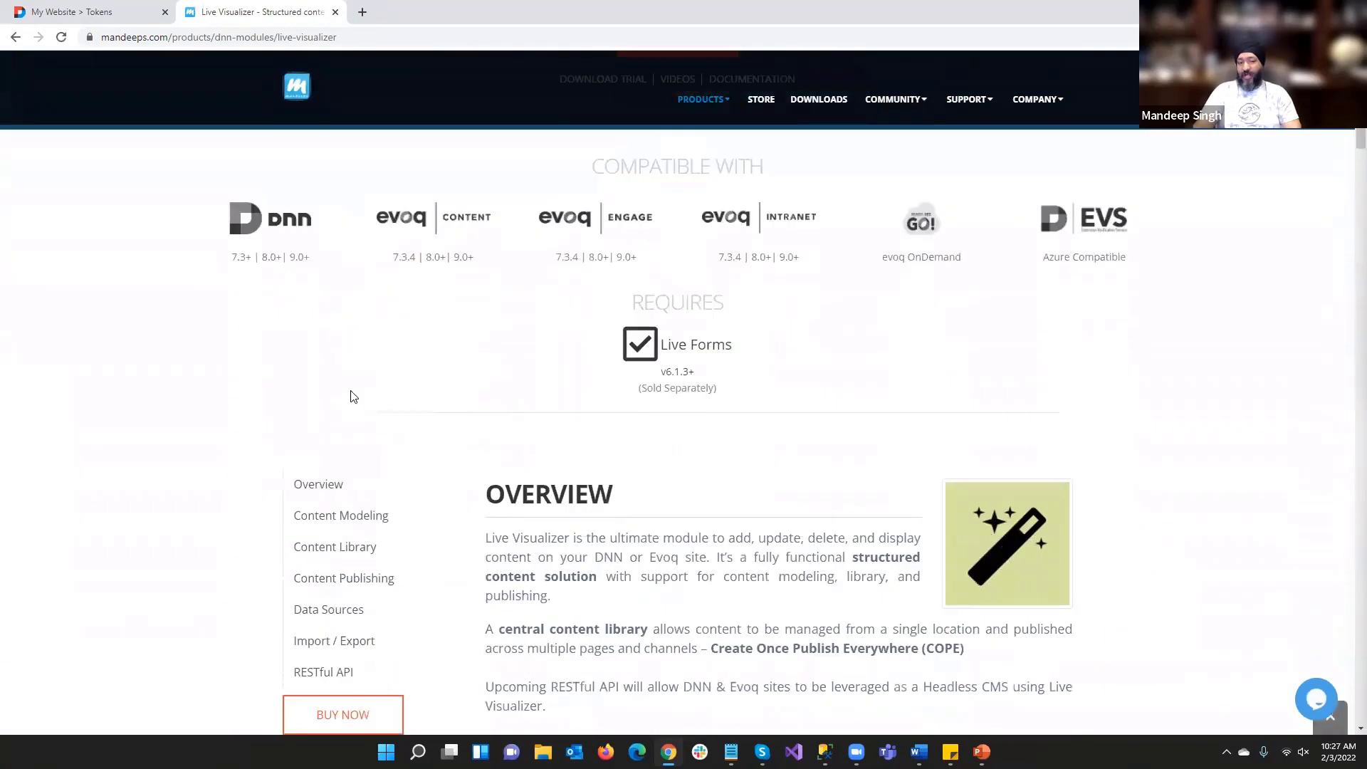
scroll(418, 418, down, 2)
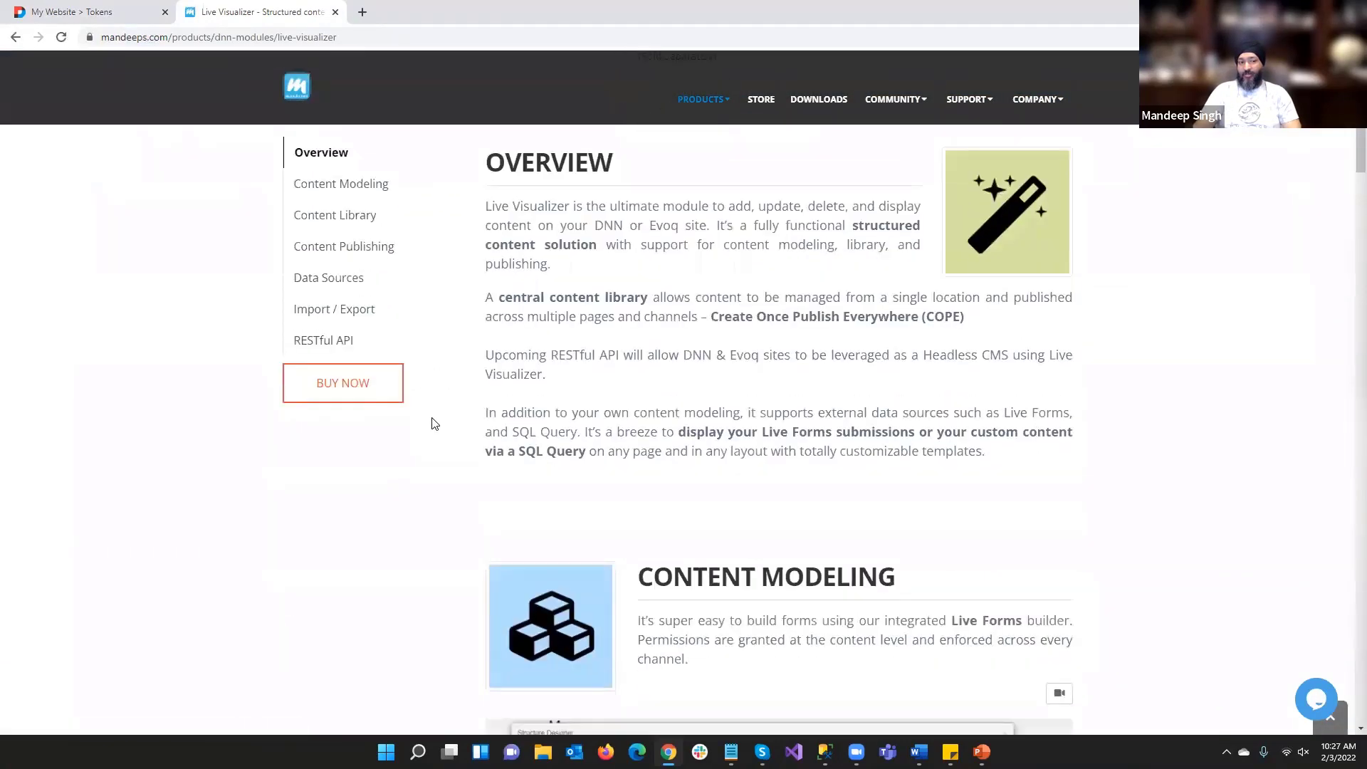
click(353, 278)
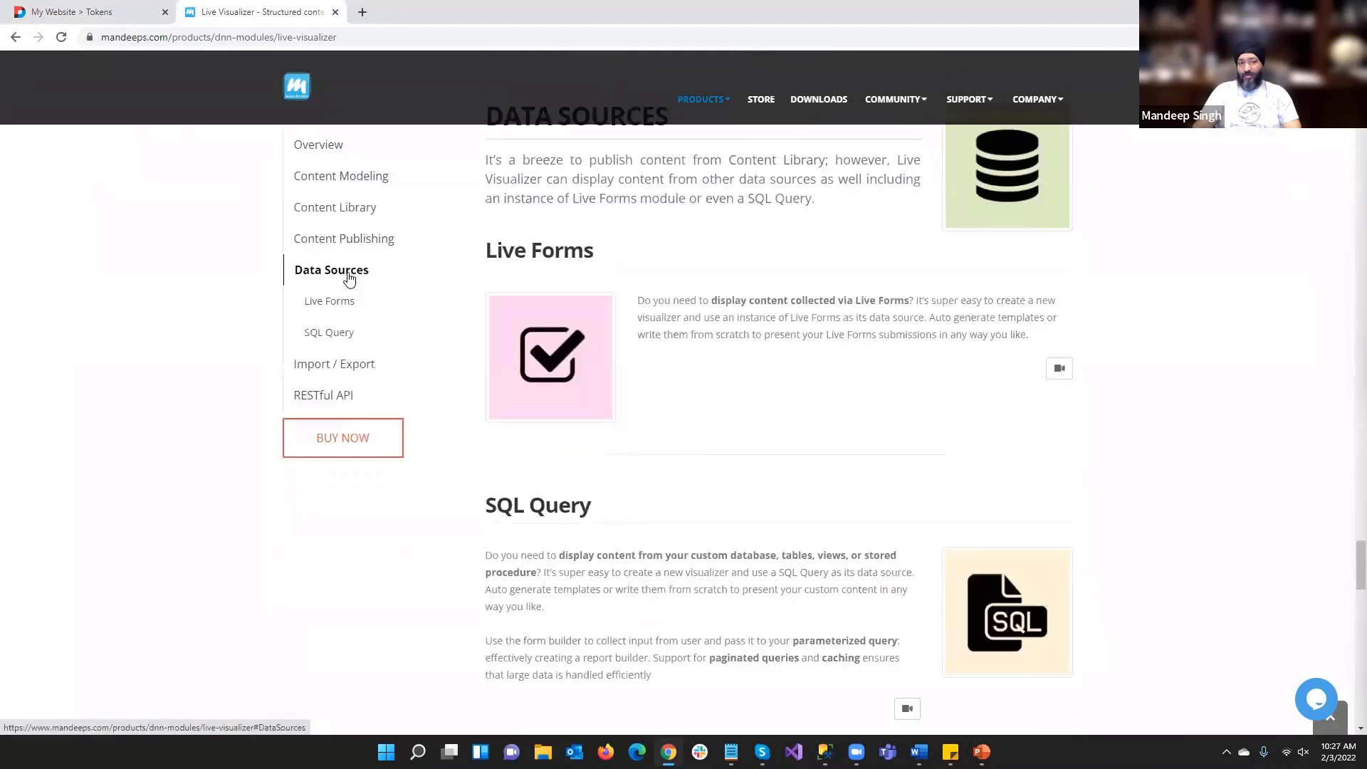
click(376, 253)
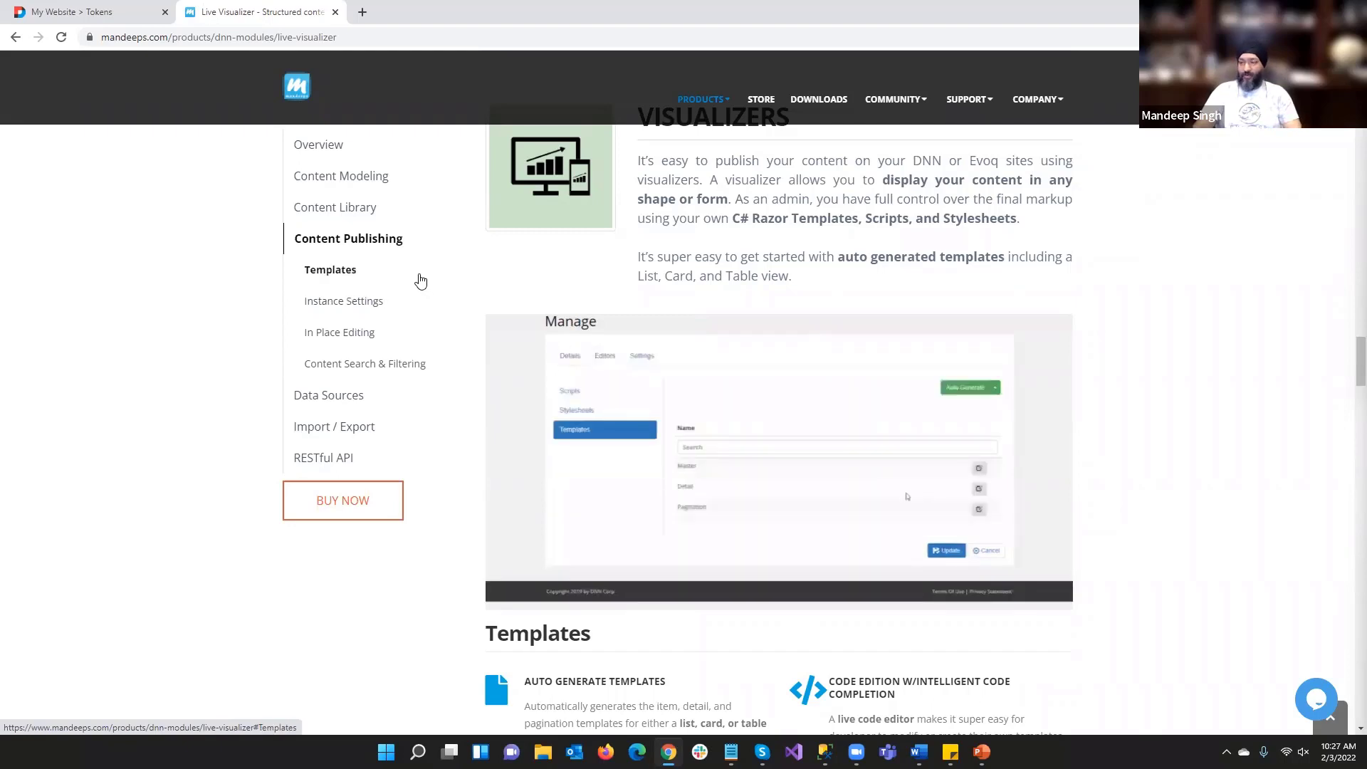
Return to the DNN site's Tokens tab, close the source configuration unsaved, and view the core User token's usage
click(129, 16)
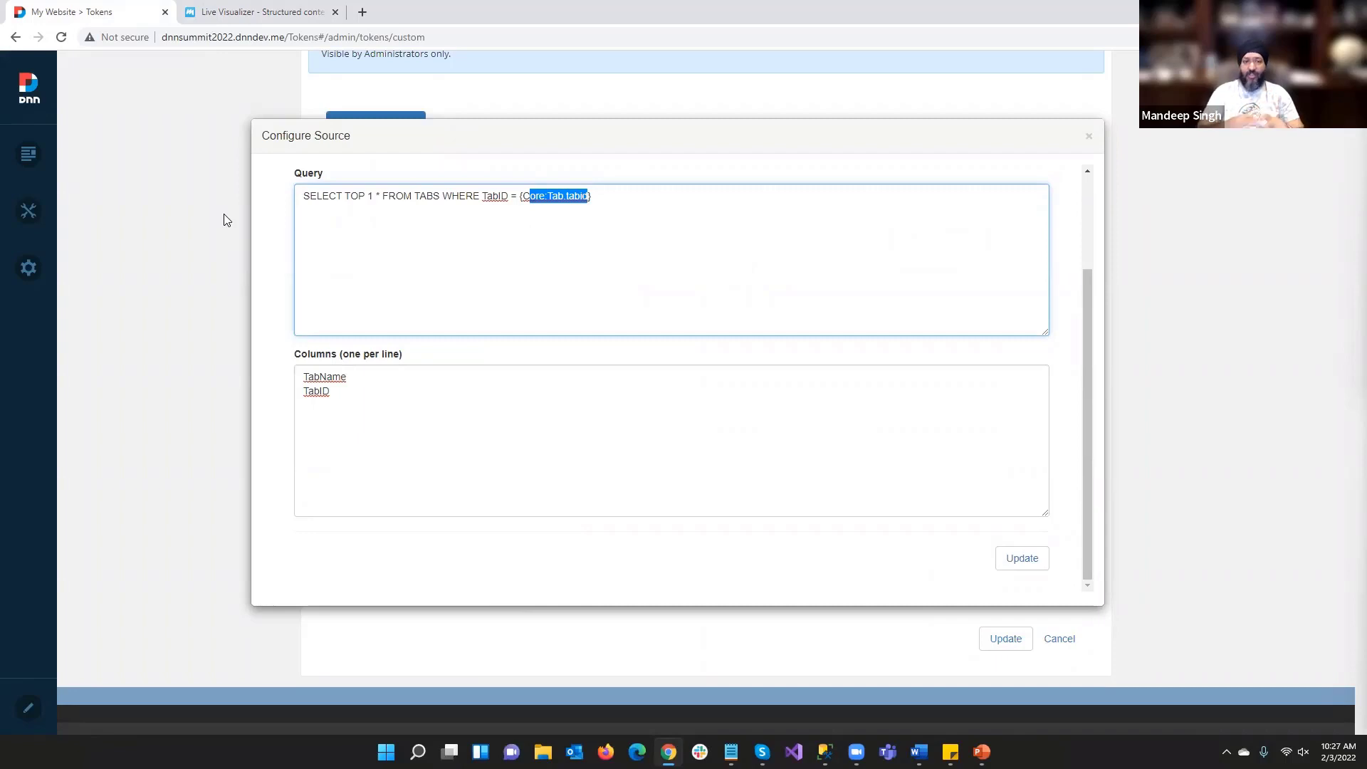
click(1089, 137)
click(370, 261)
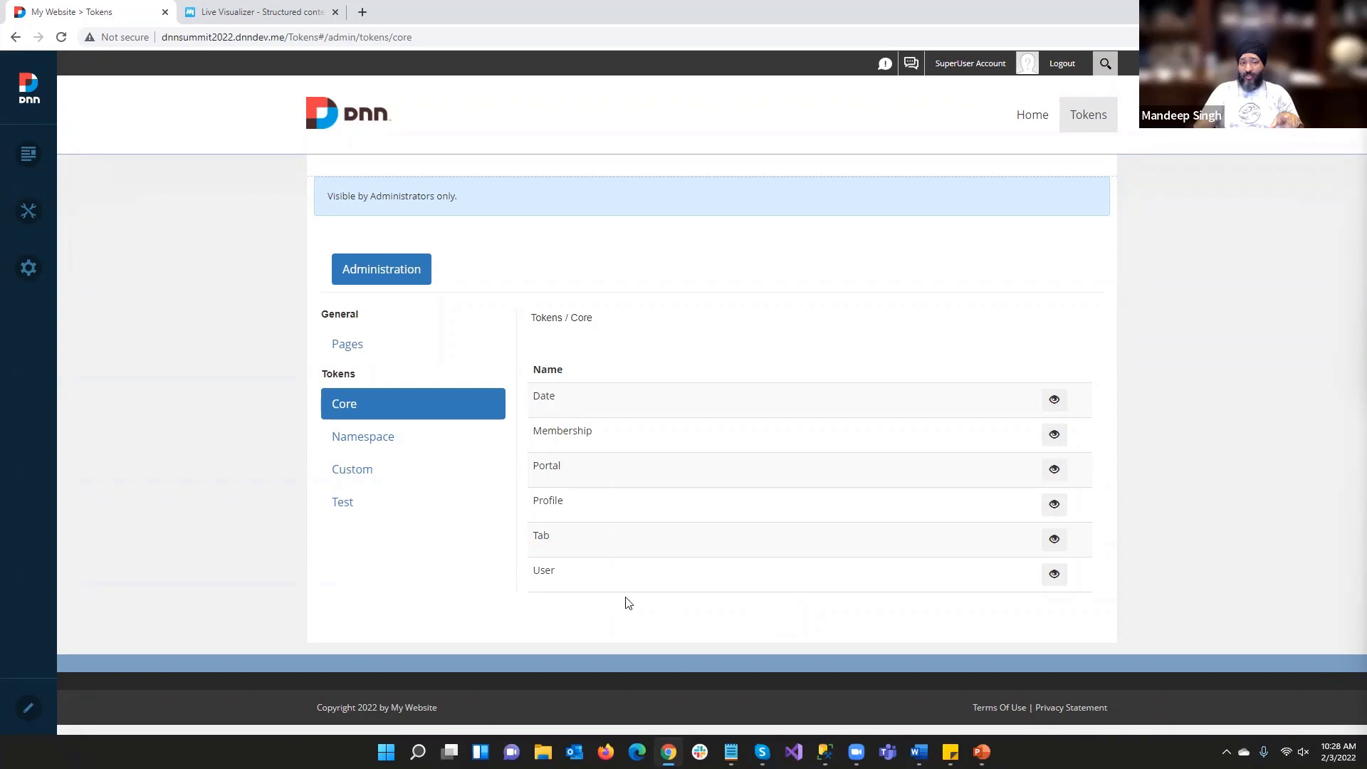
click(1054, 574)
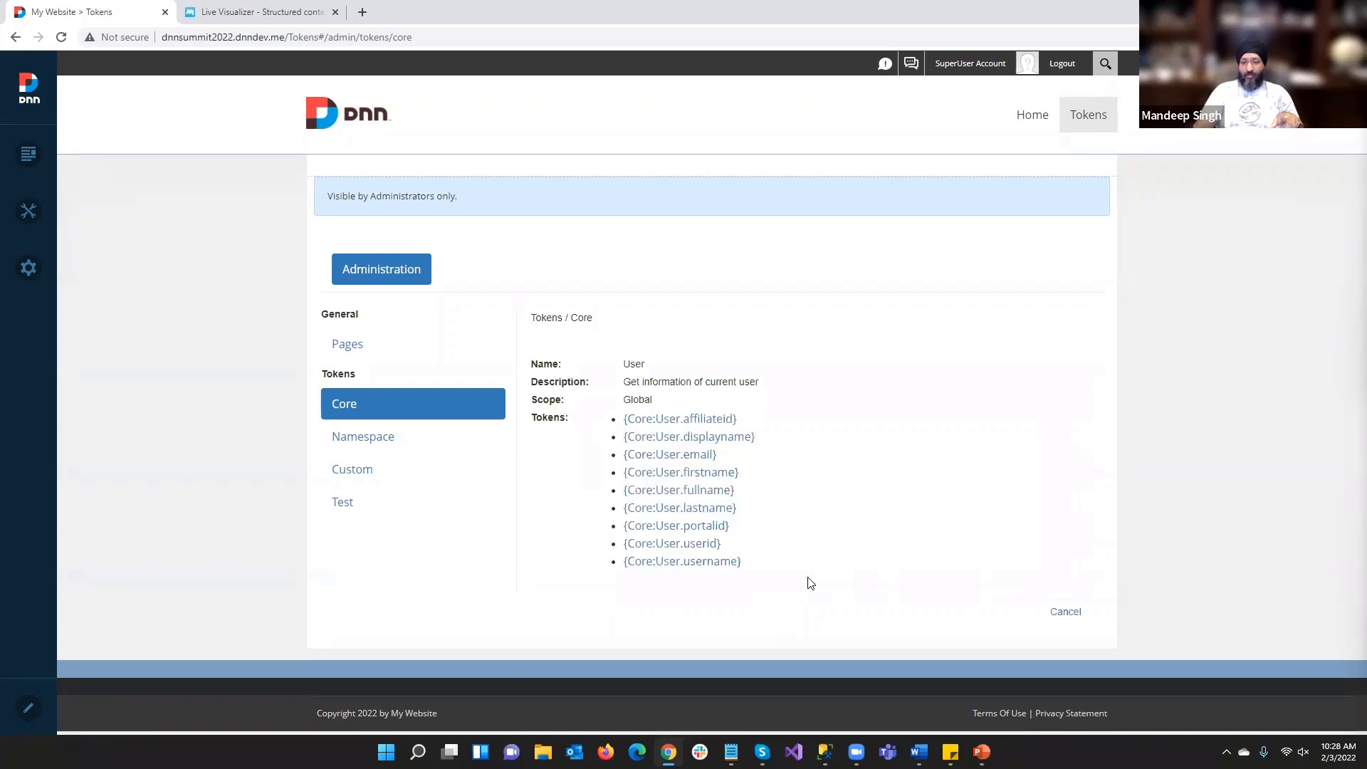
Load the core User affiliateid token into the token test input and replace its User.affiliateid part with Url
click(639, 420)
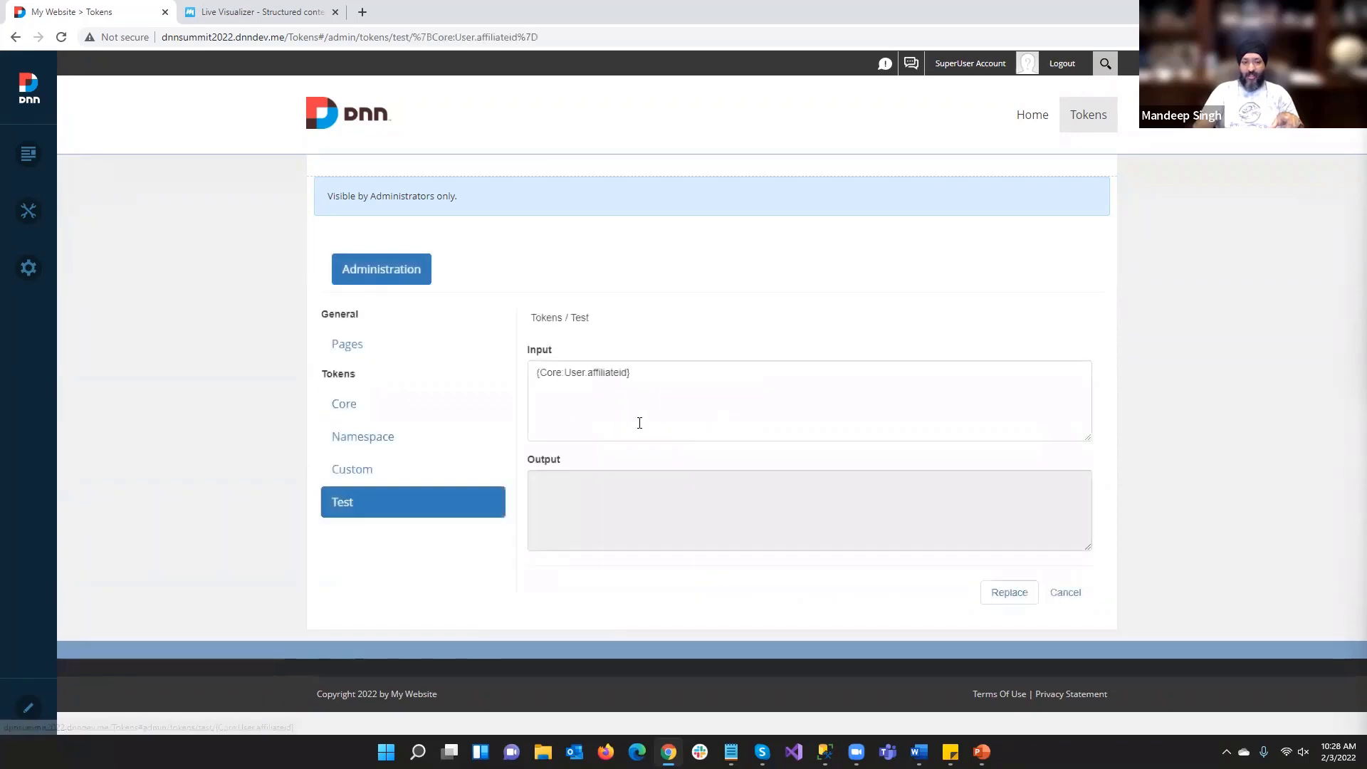
drag(565, 372, 631, 373)
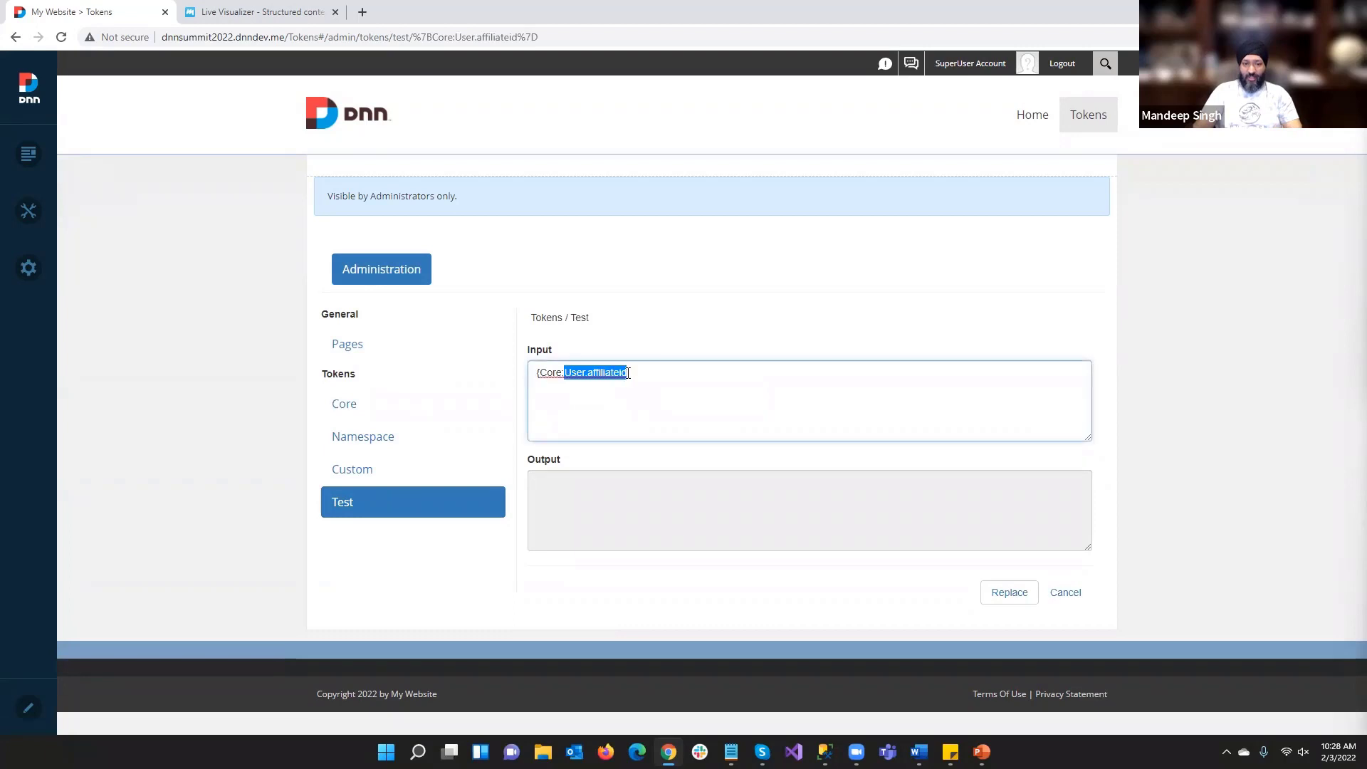
text(Url)
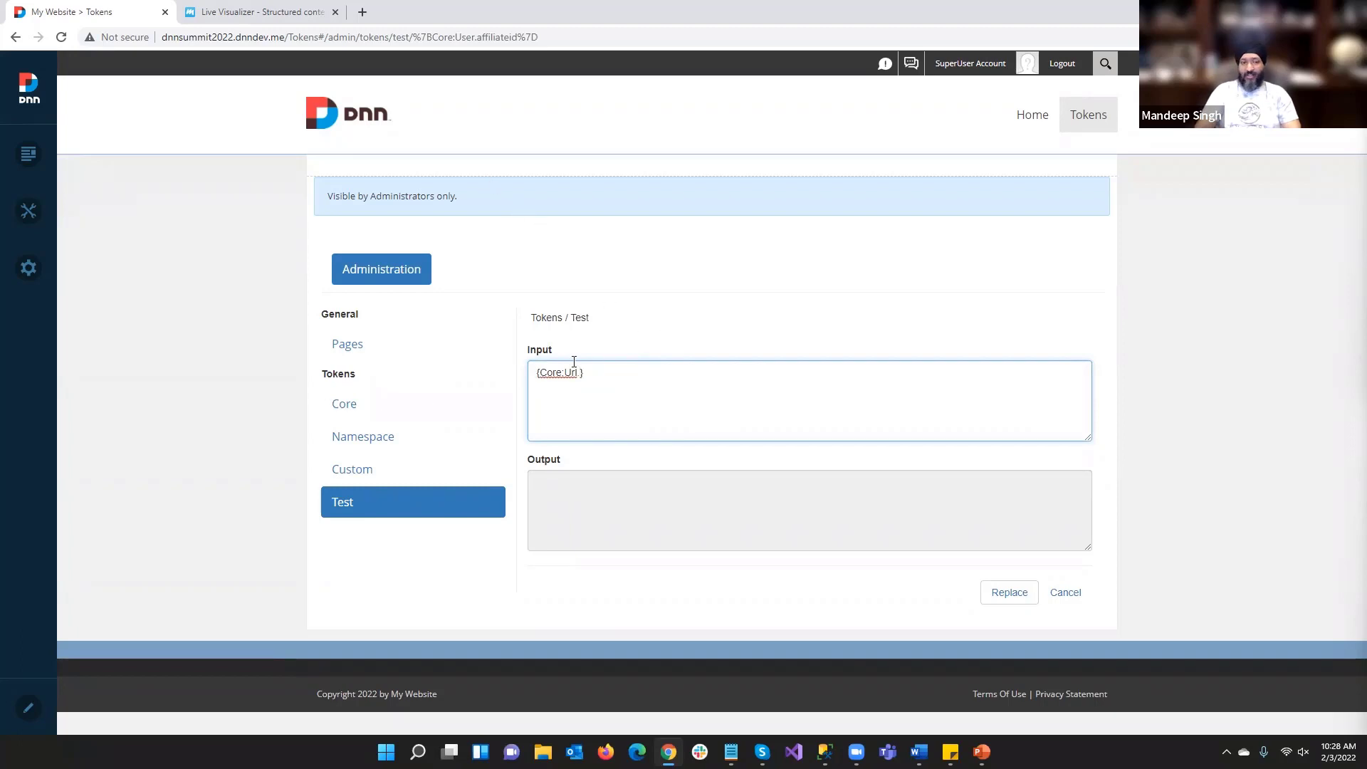
View the core User token's usage list again and review the page settings for token replacement
click(388, 400)
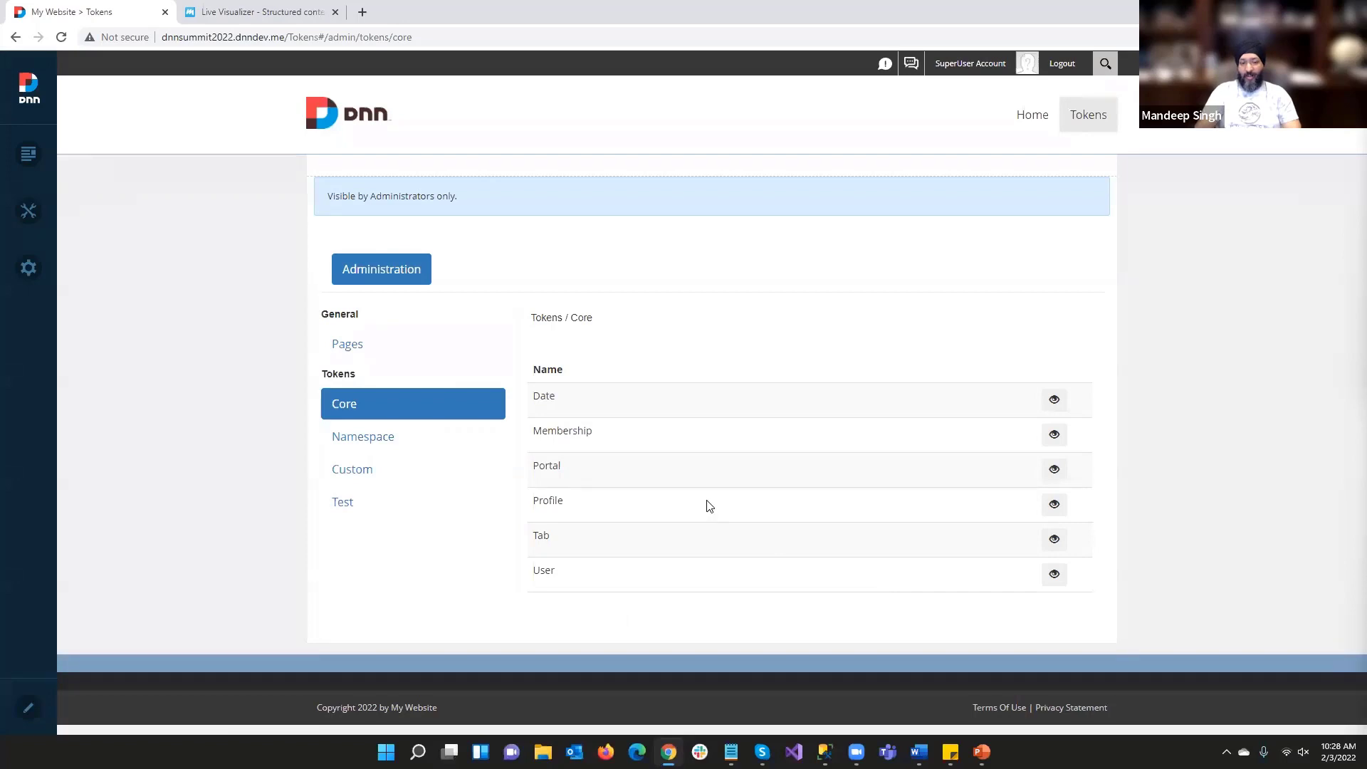
click(1054, 575)
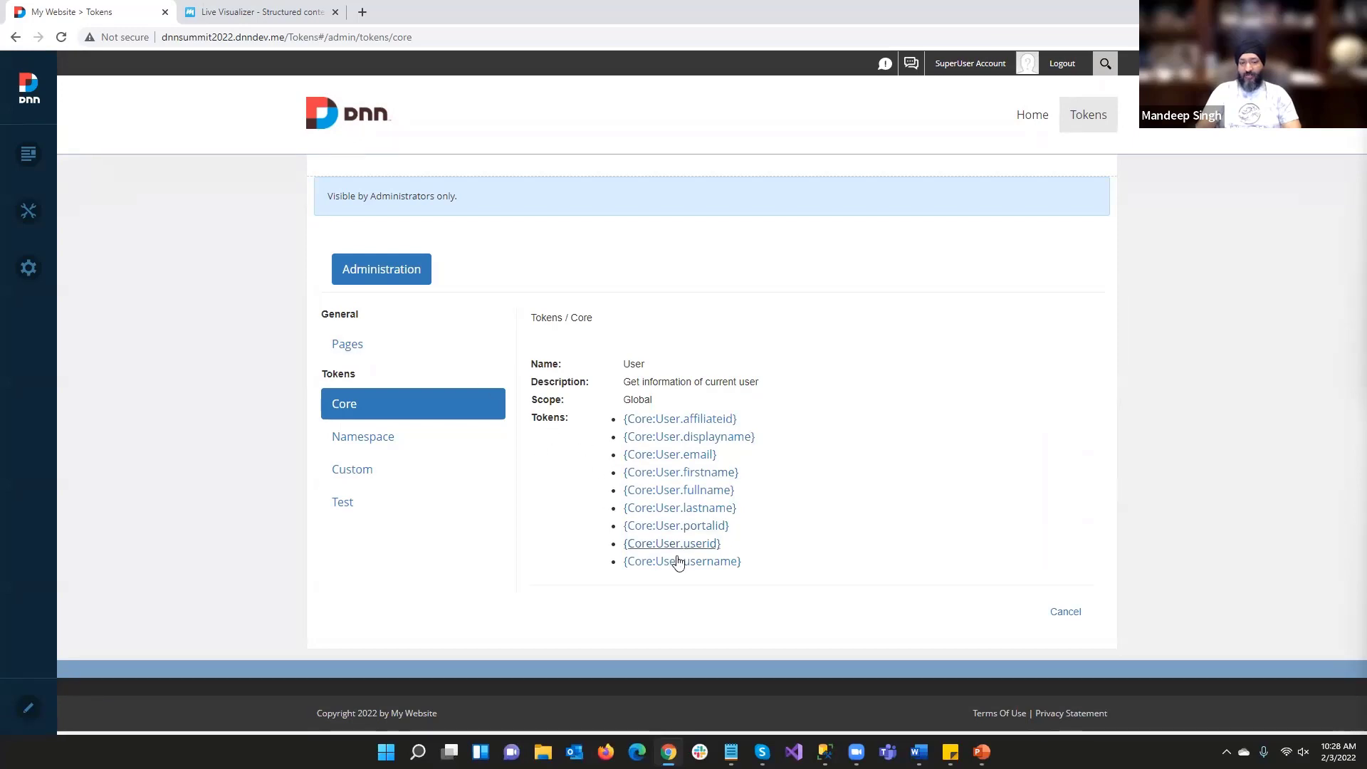
click(396, 360)
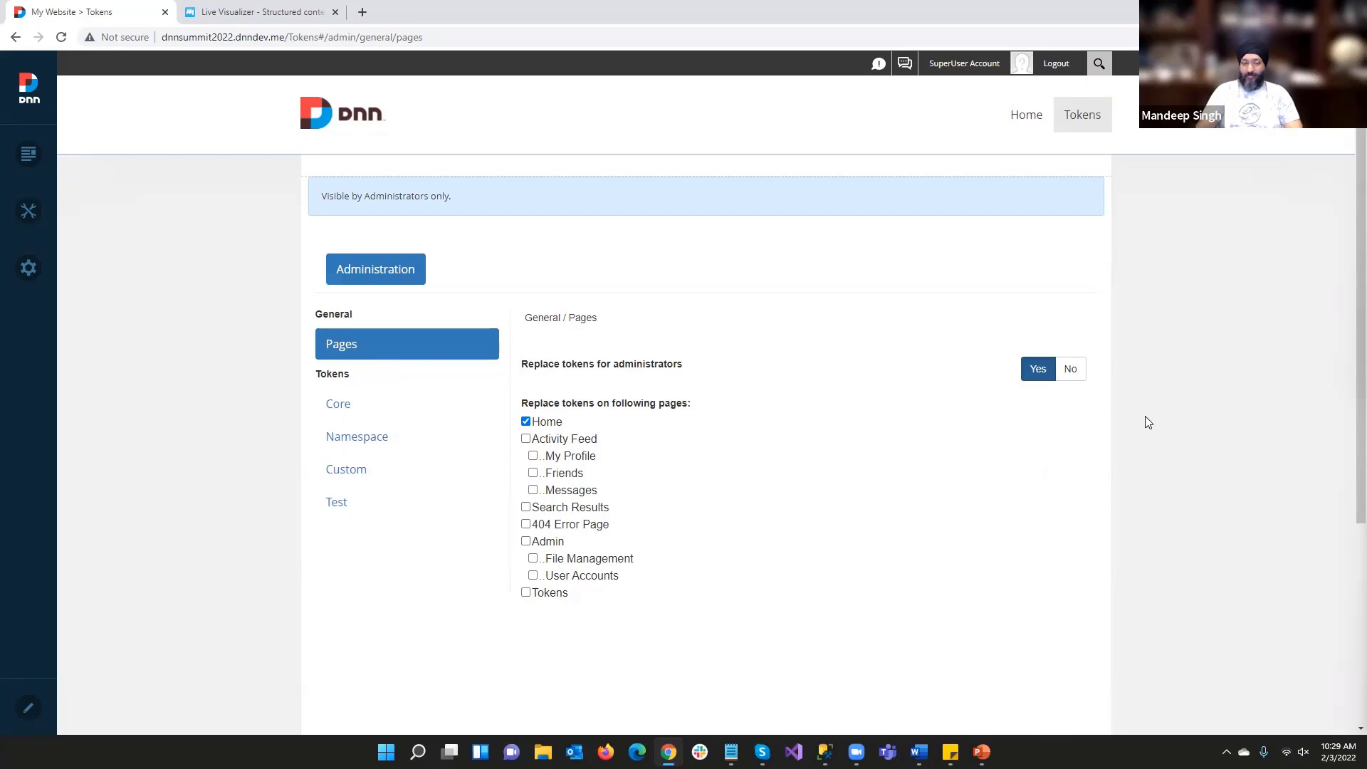
scroll(1148, 423, down, 1)
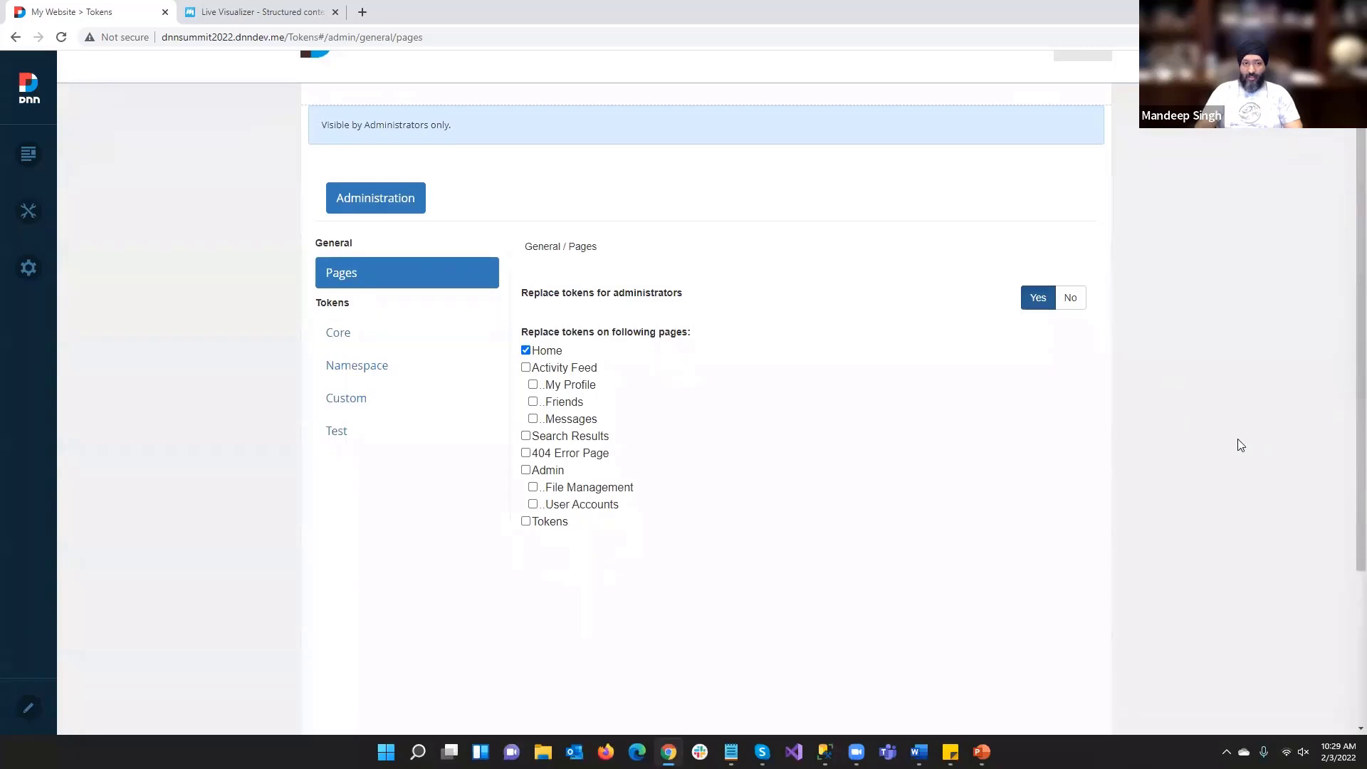
scroll(1240, 445, up, 1)
Open the site's Home page and look over its replaced tokens and remaining content down to the footer
click(1039, 120)
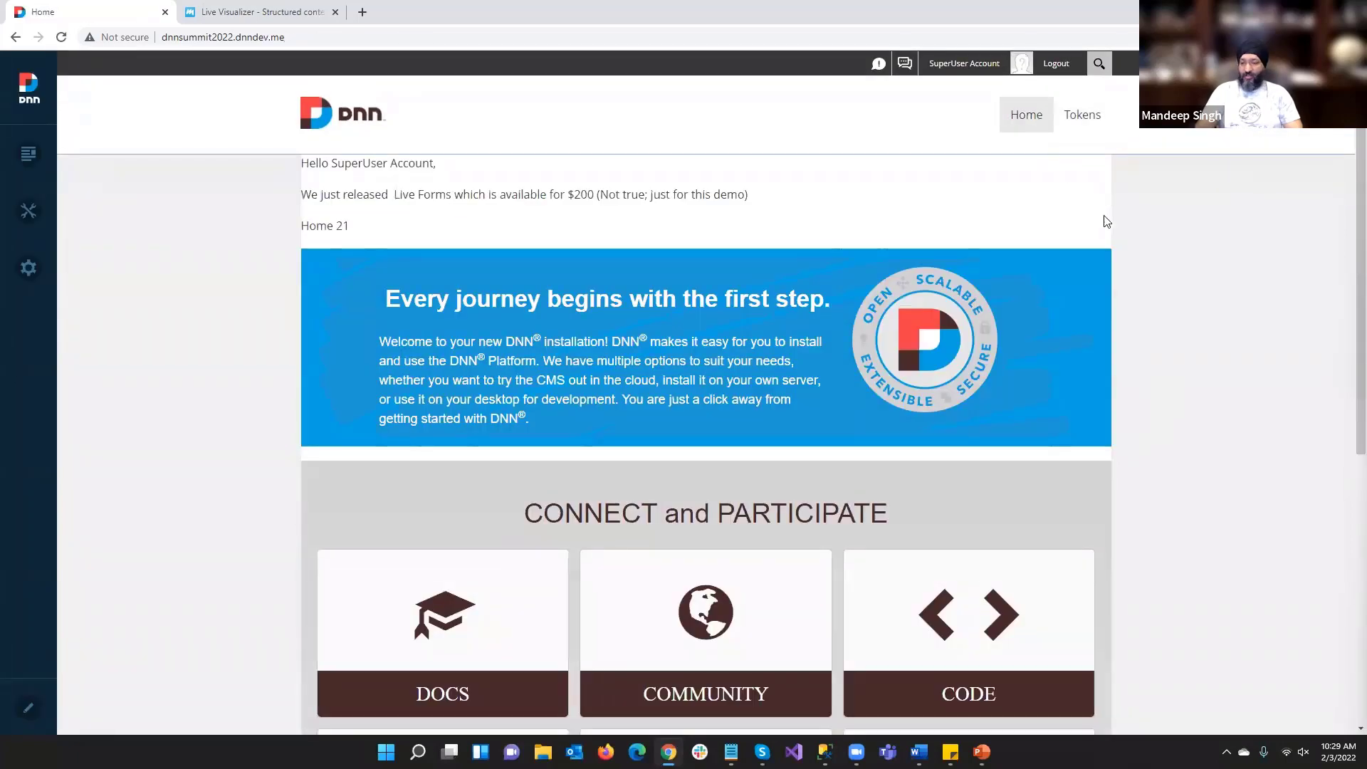
scroll(1136, 263, down, 3)
scroll(1138, 264, up, 1)
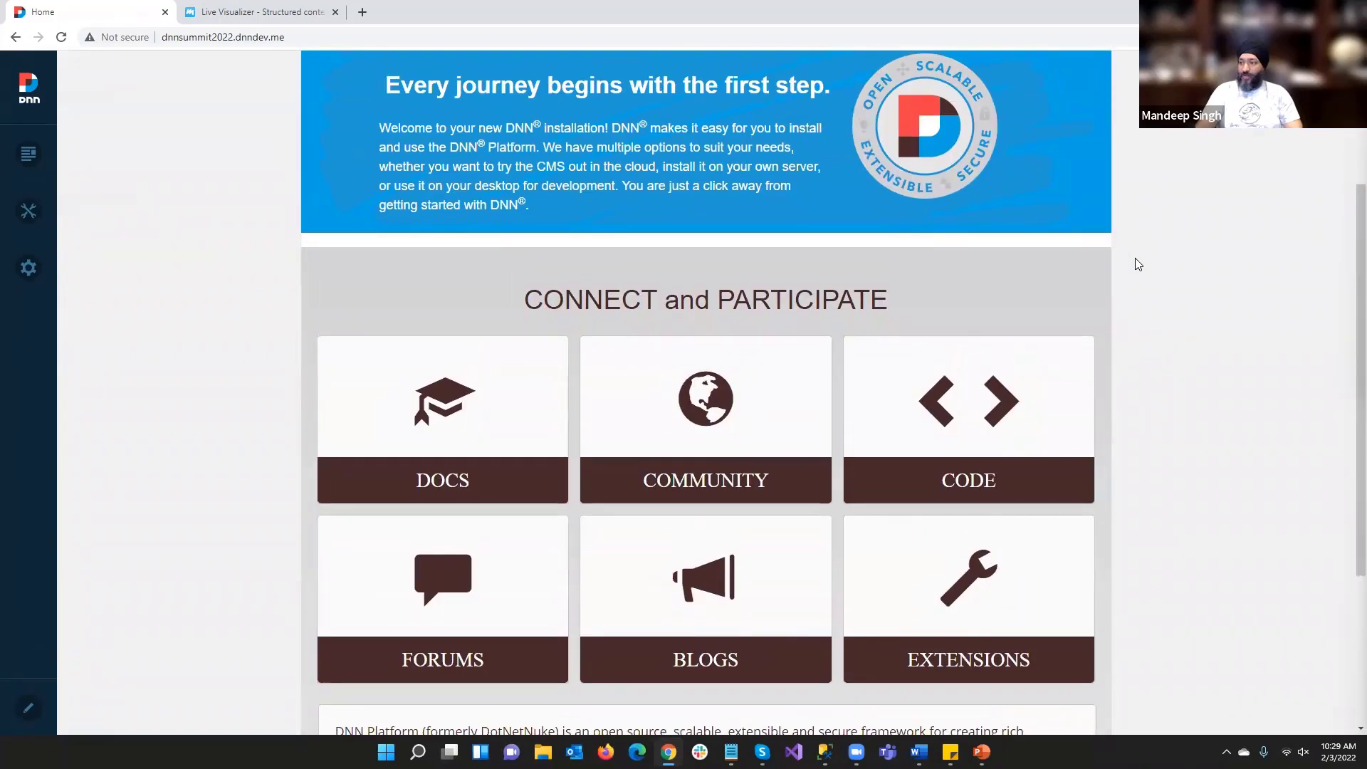
scroll(1138, 264, up, 2)
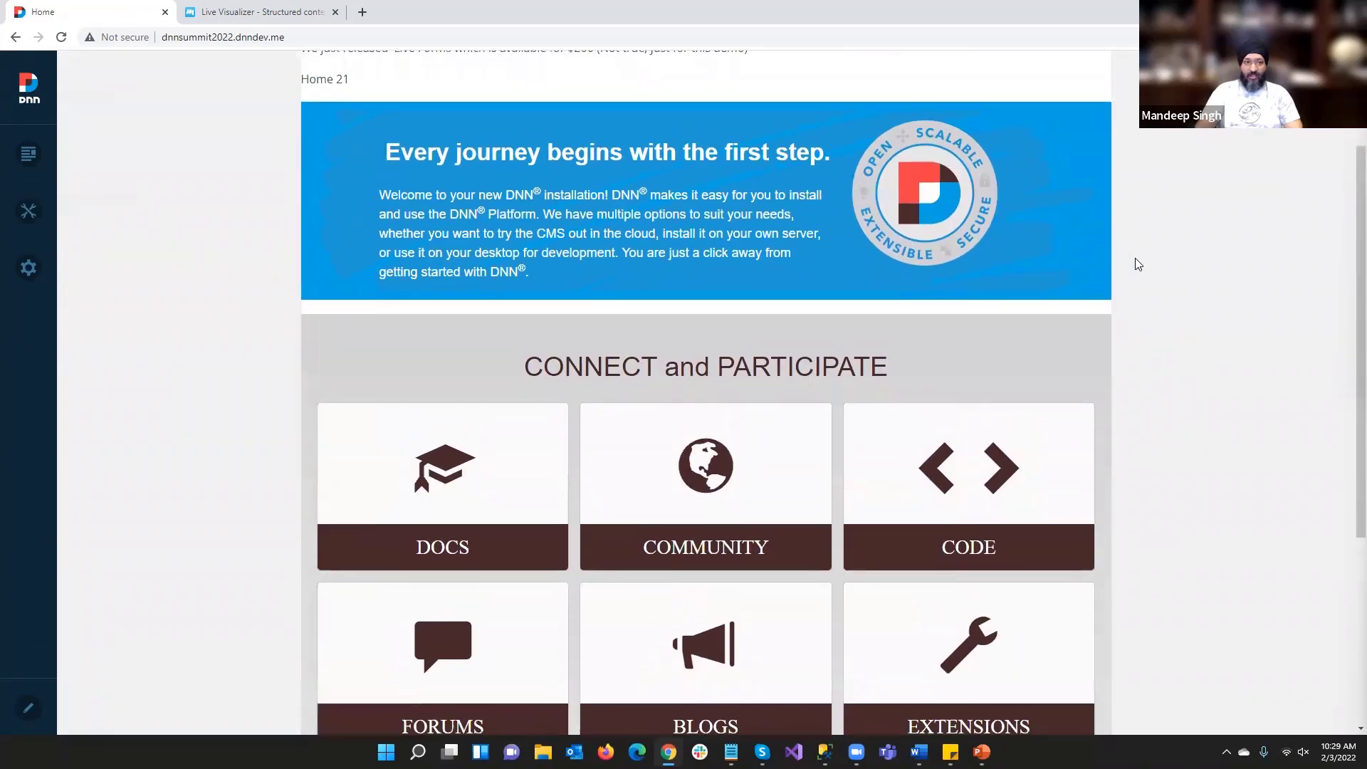
scroll(1138, 264, down, 2)
scroll(1138, 264, down, 2)
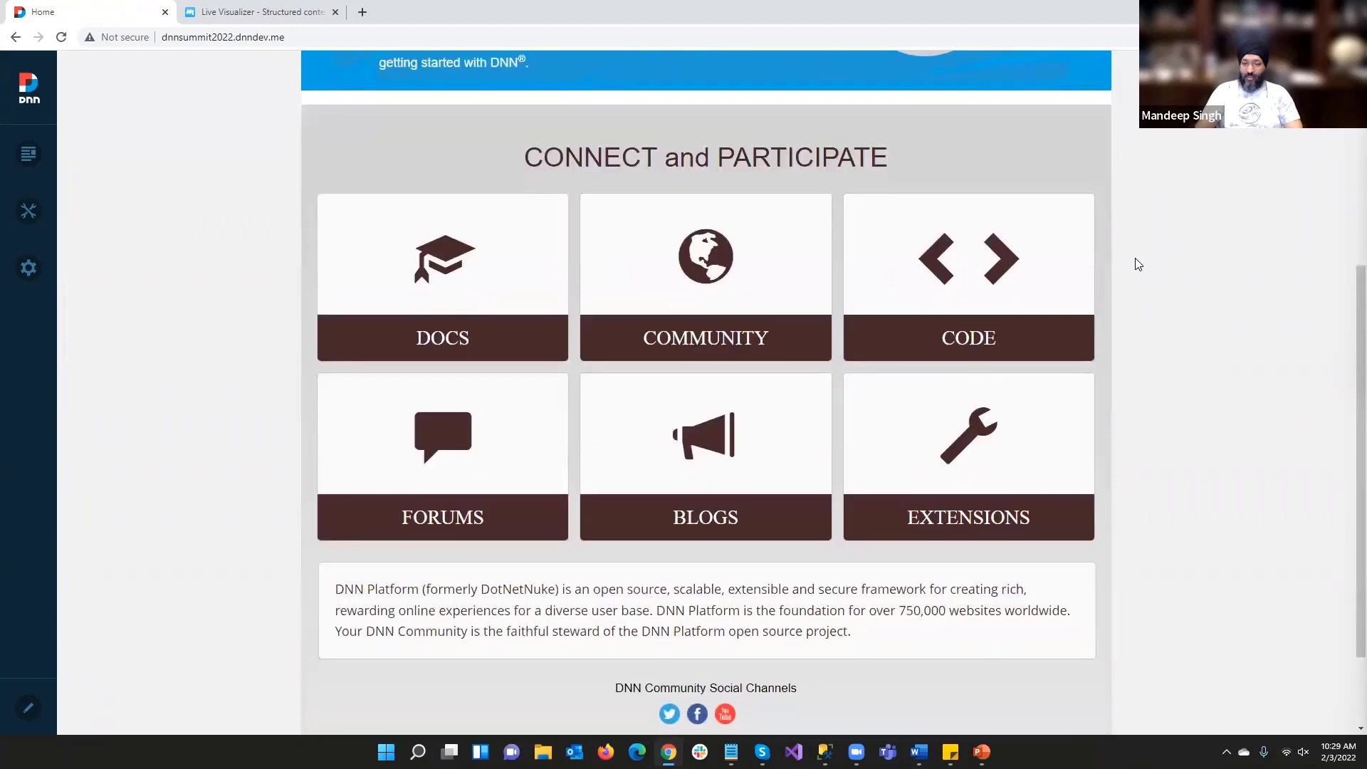
scroll(1138, 263, down, 2)
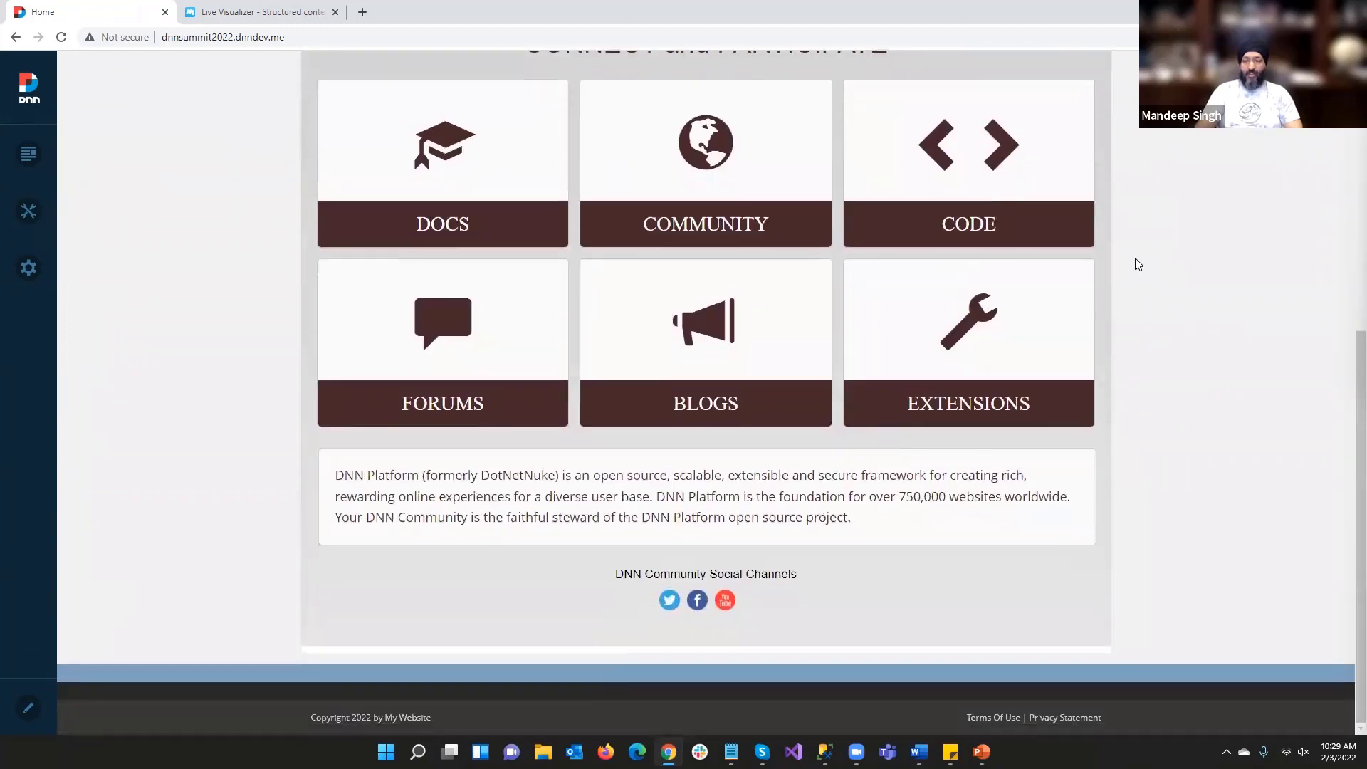
scroll(1138, 265, up, 7)
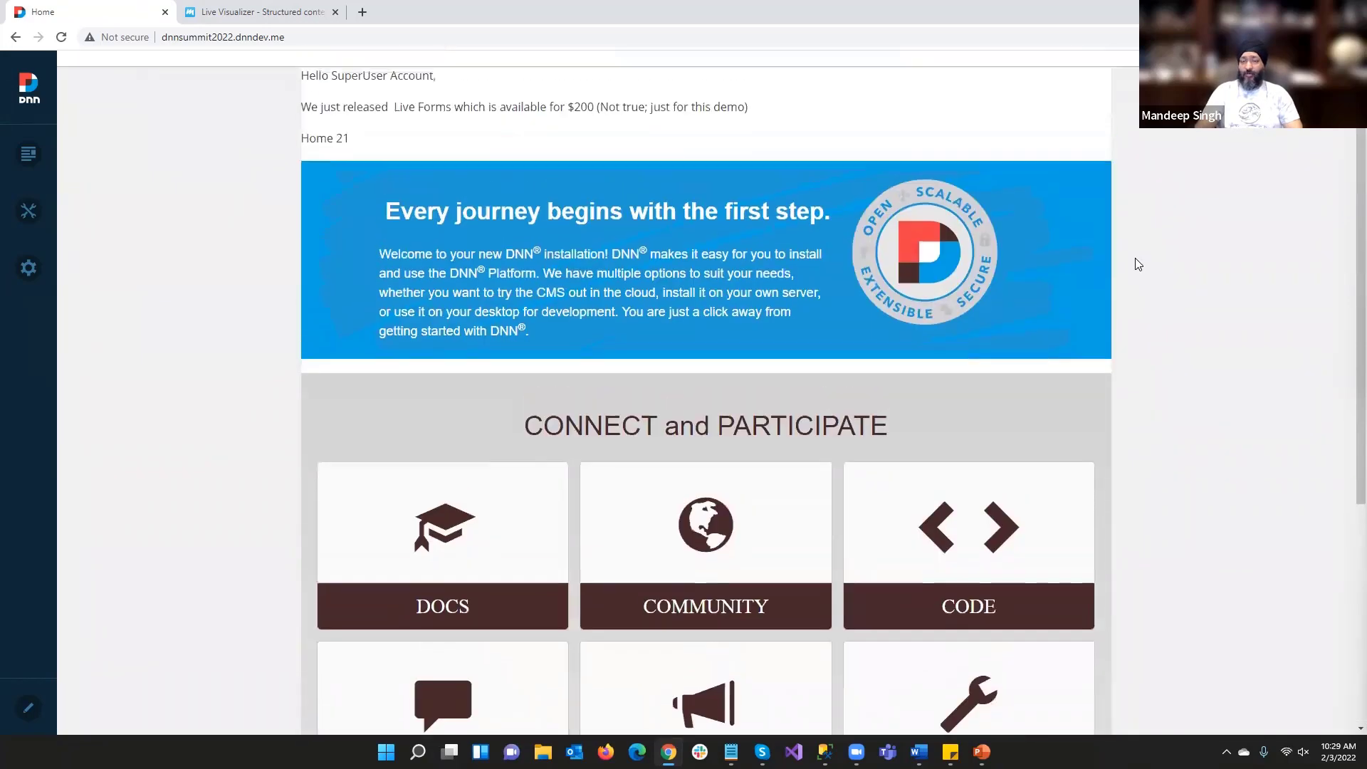